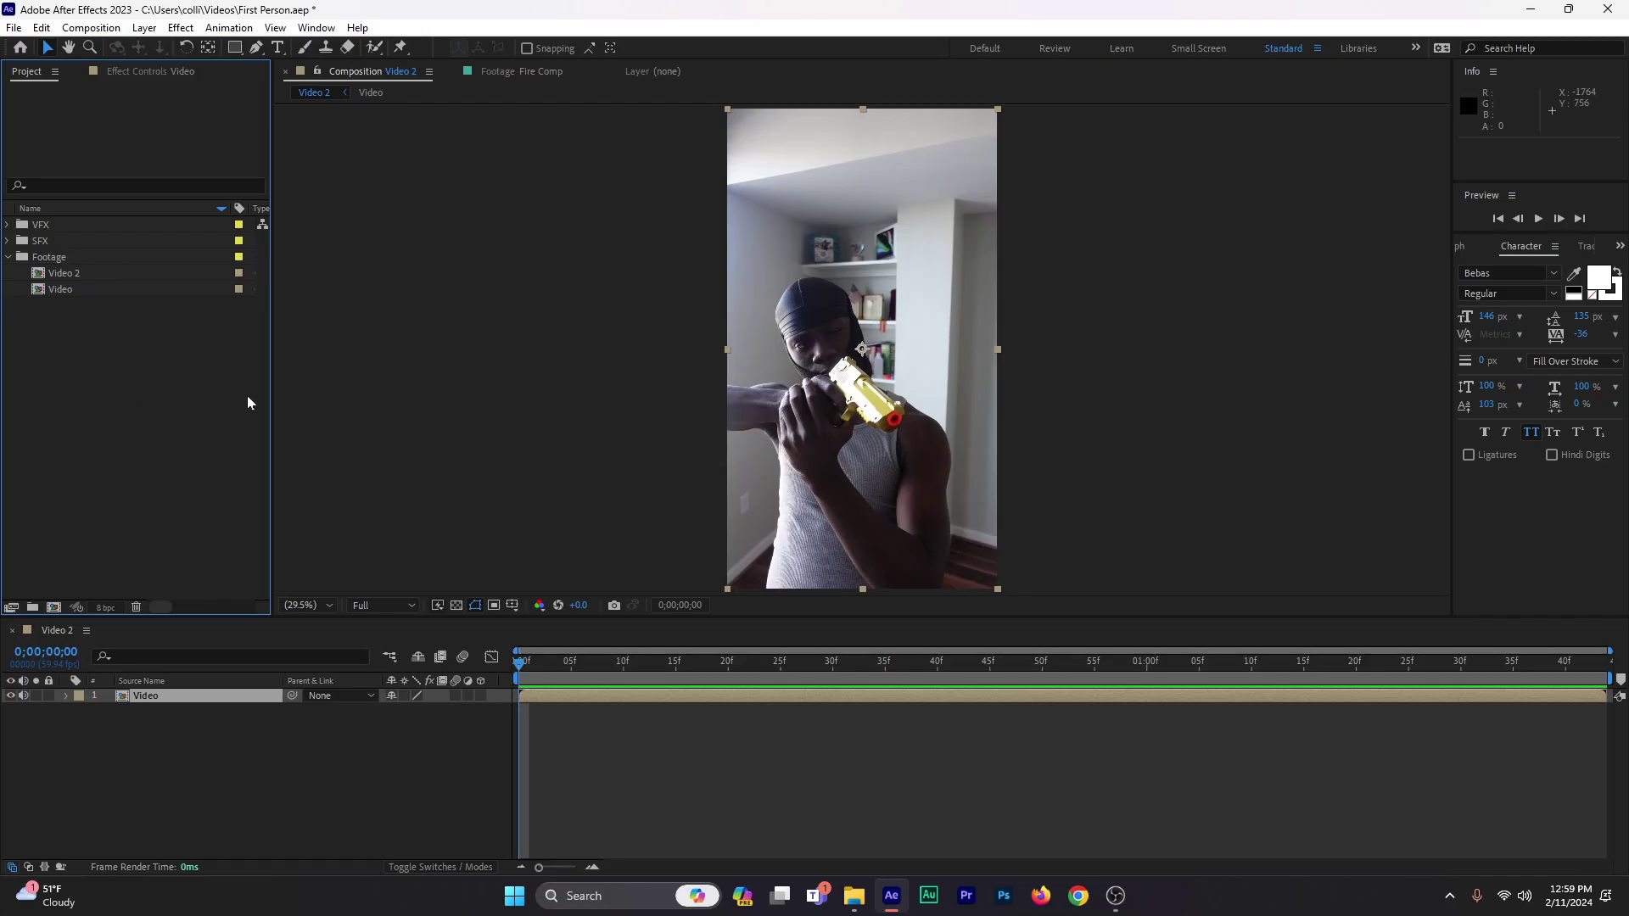
Step: Examine the contents of the VFX, SFX and Footage folders and skim the start of the Video 2 composition
click(9, 256)
drag(91, 354, 110, 326)
click(66, 226)
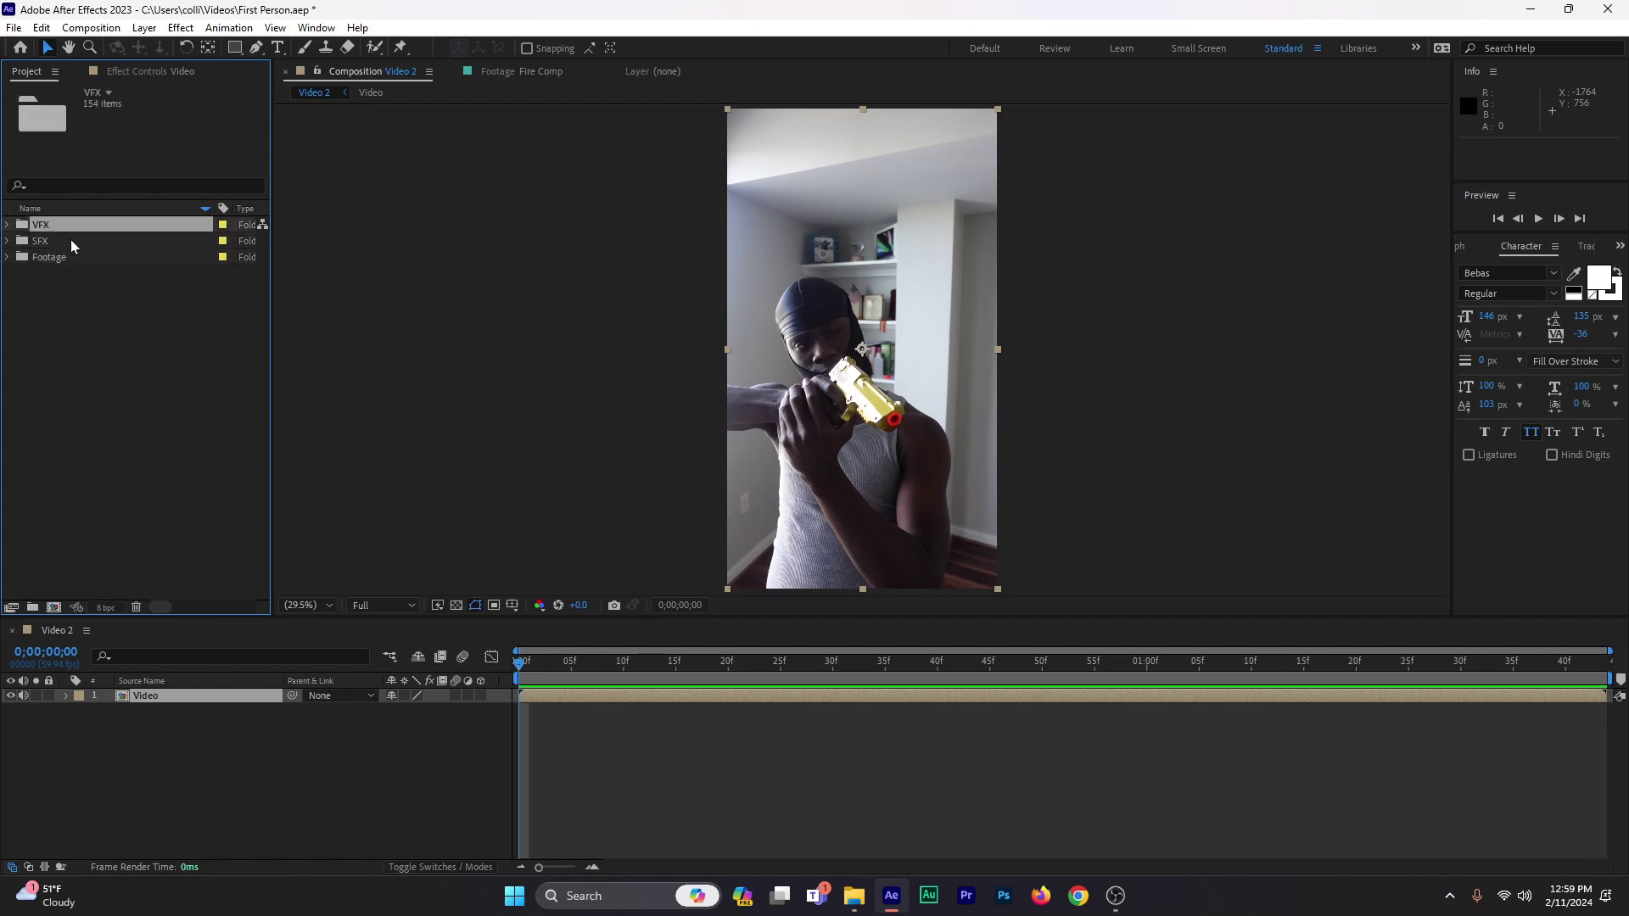
click(69, 241)
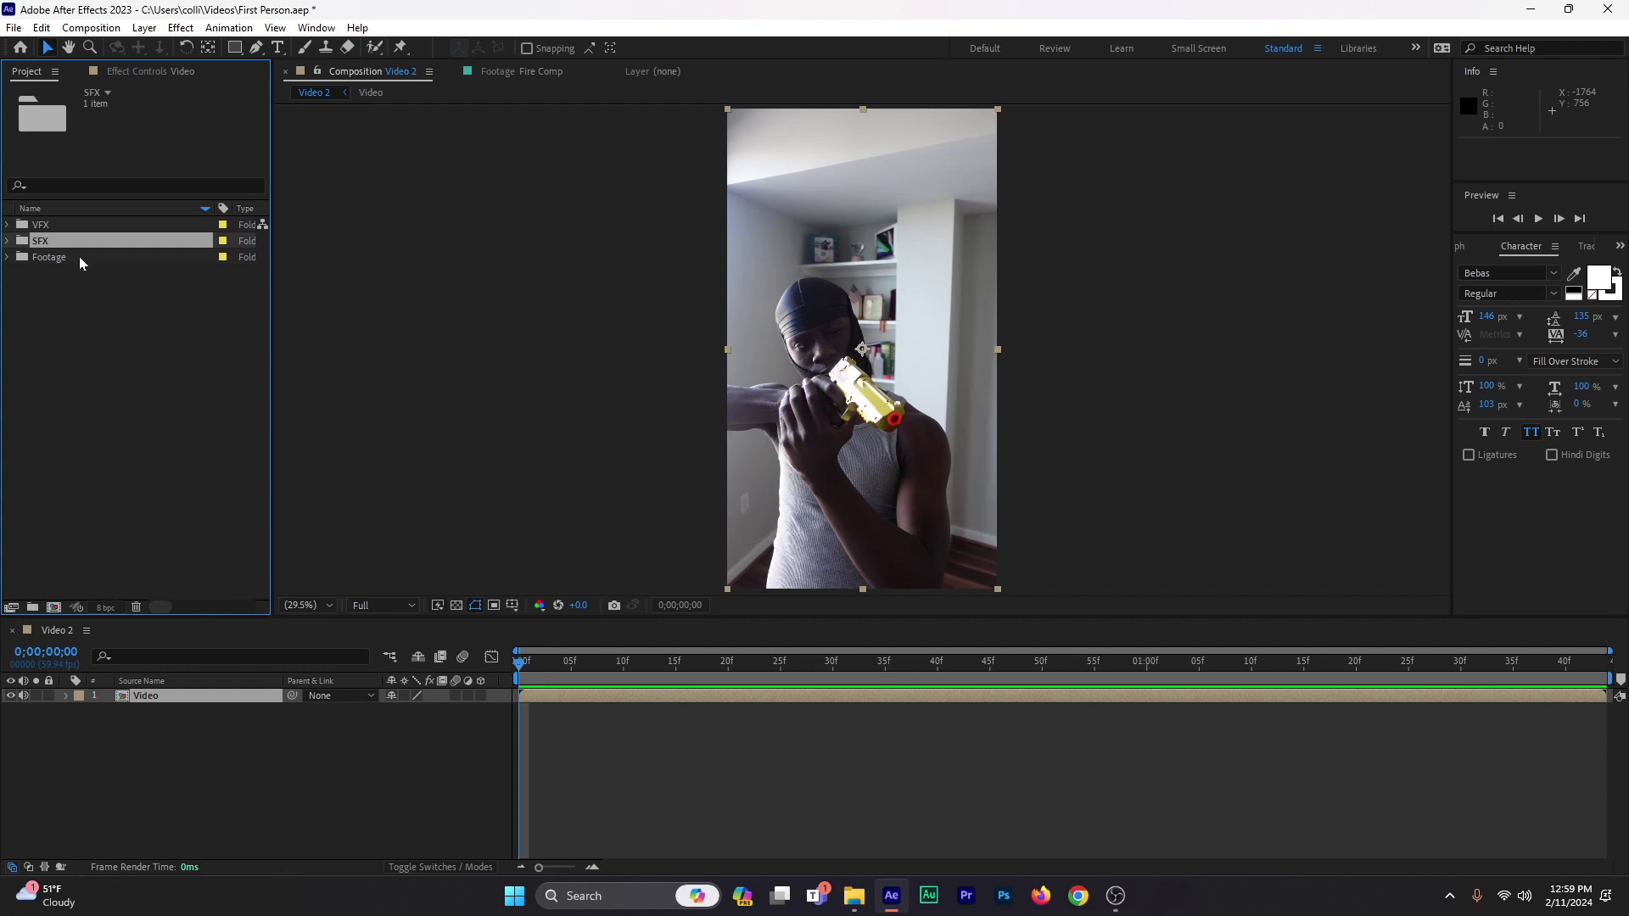
click(7, 226)
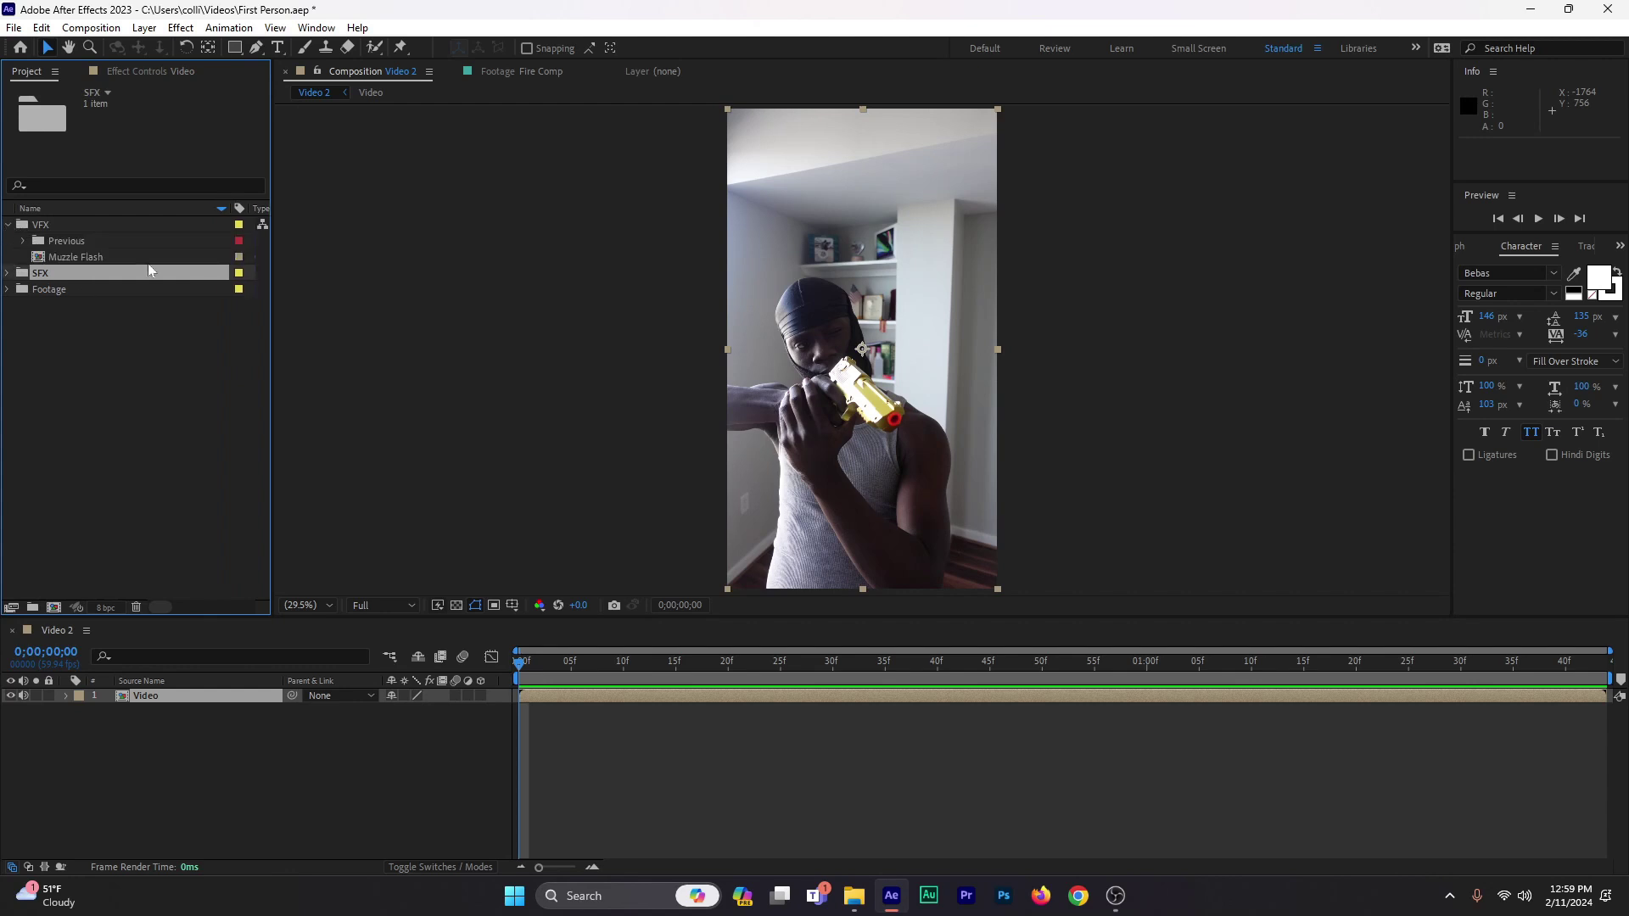
click(62, 241)
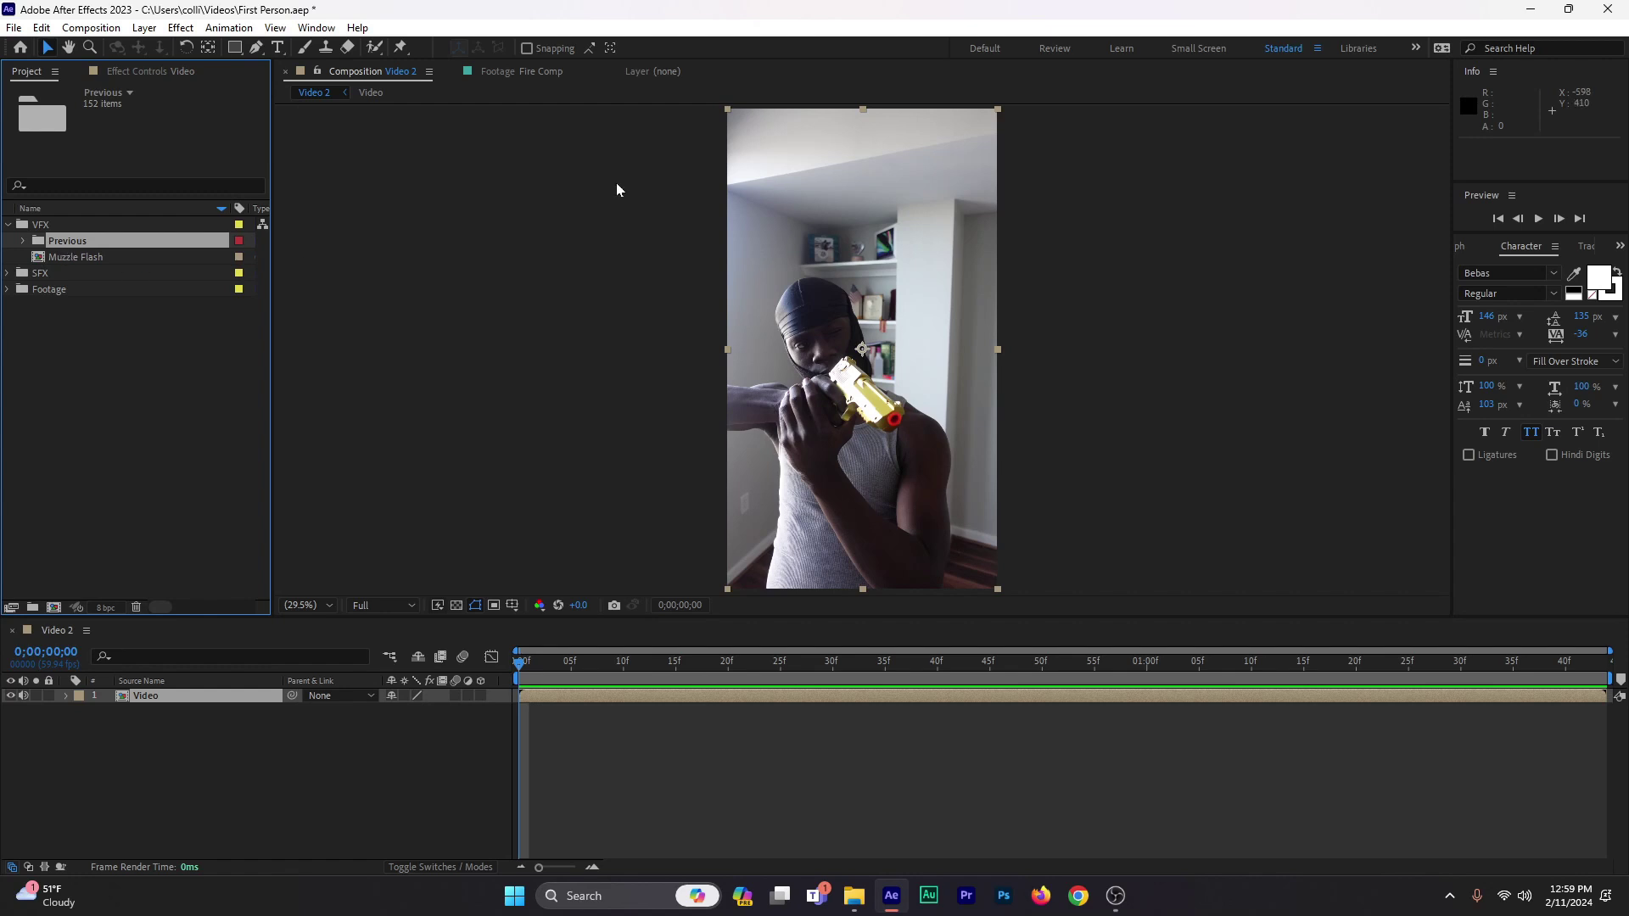
click(110, 262)
click(8, 273)
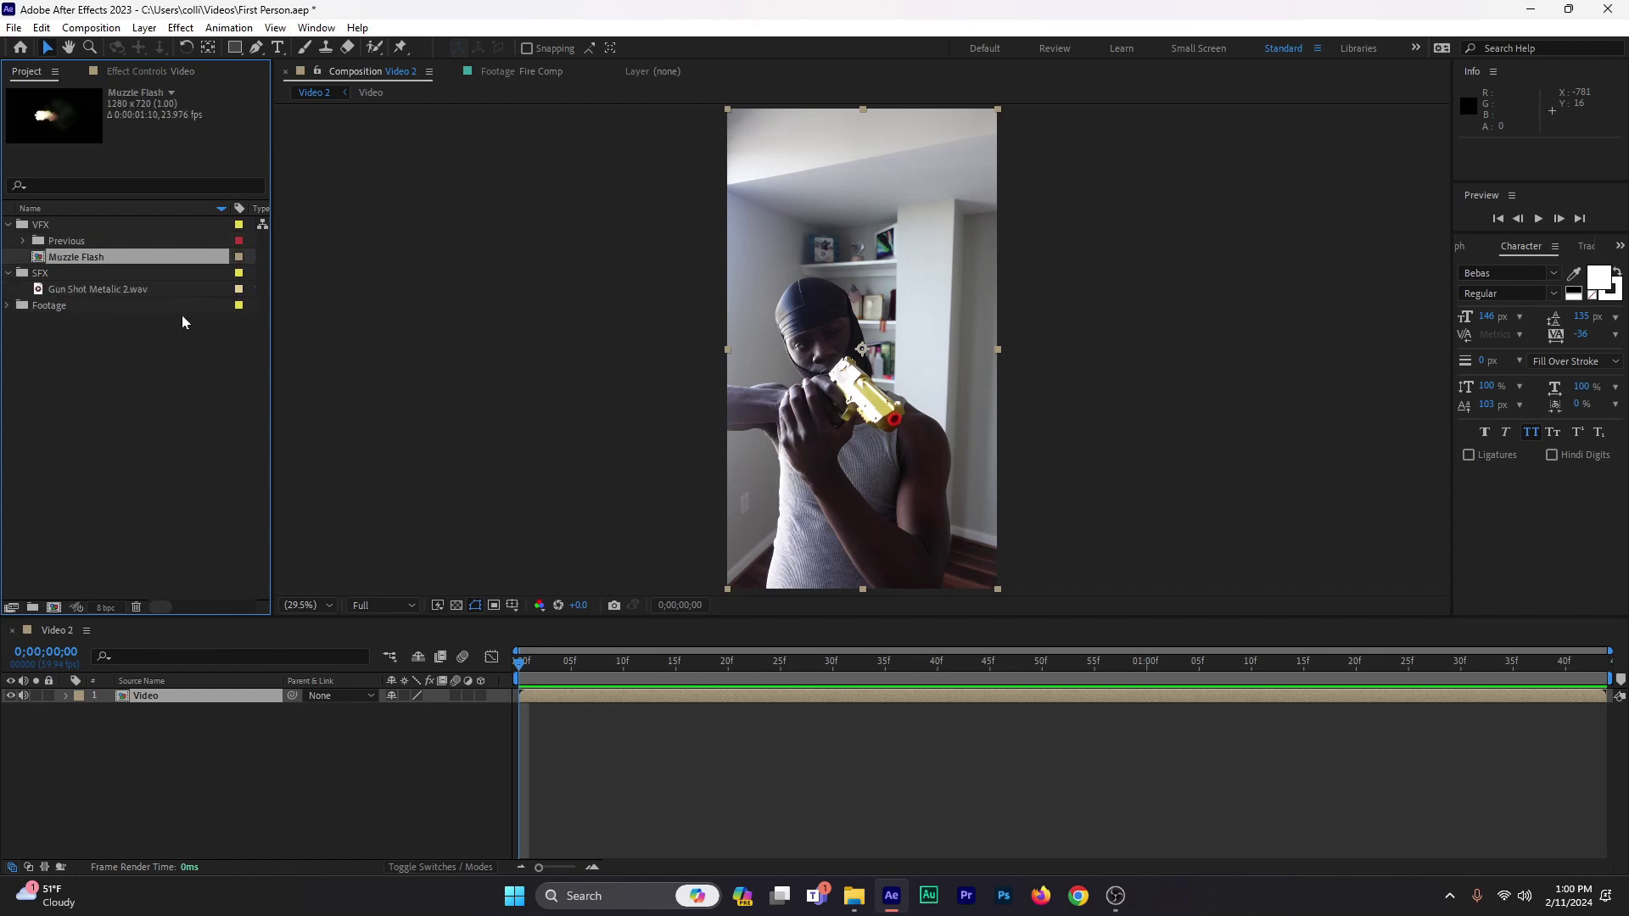
click(64, 289)
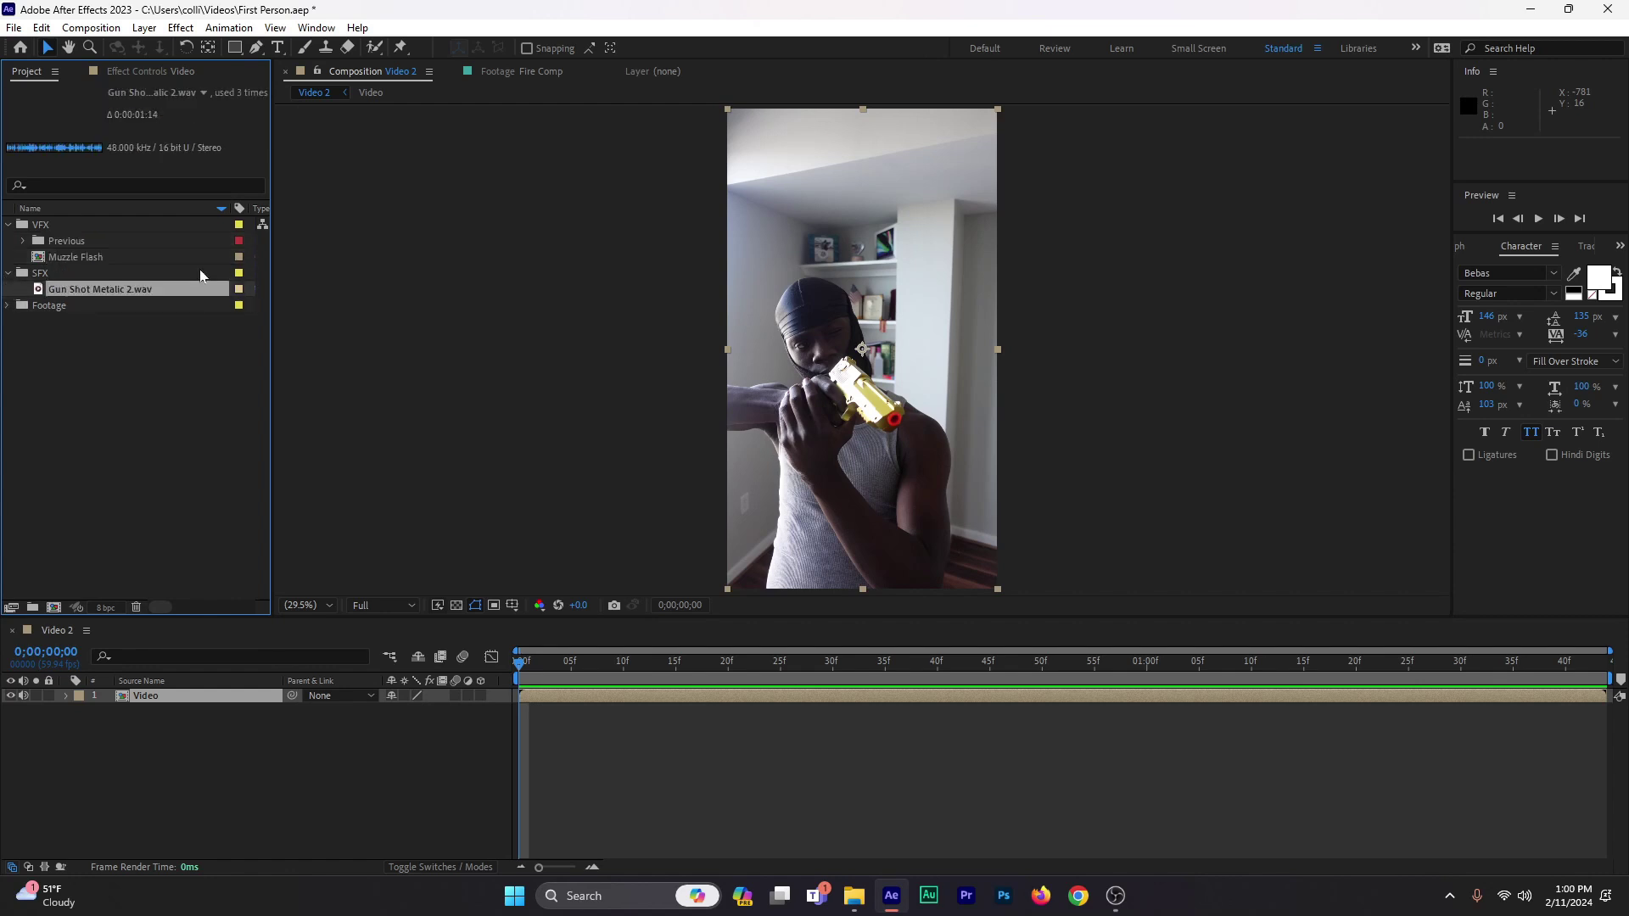
click(9, 308)
click(9, 306)
click(581, 675)
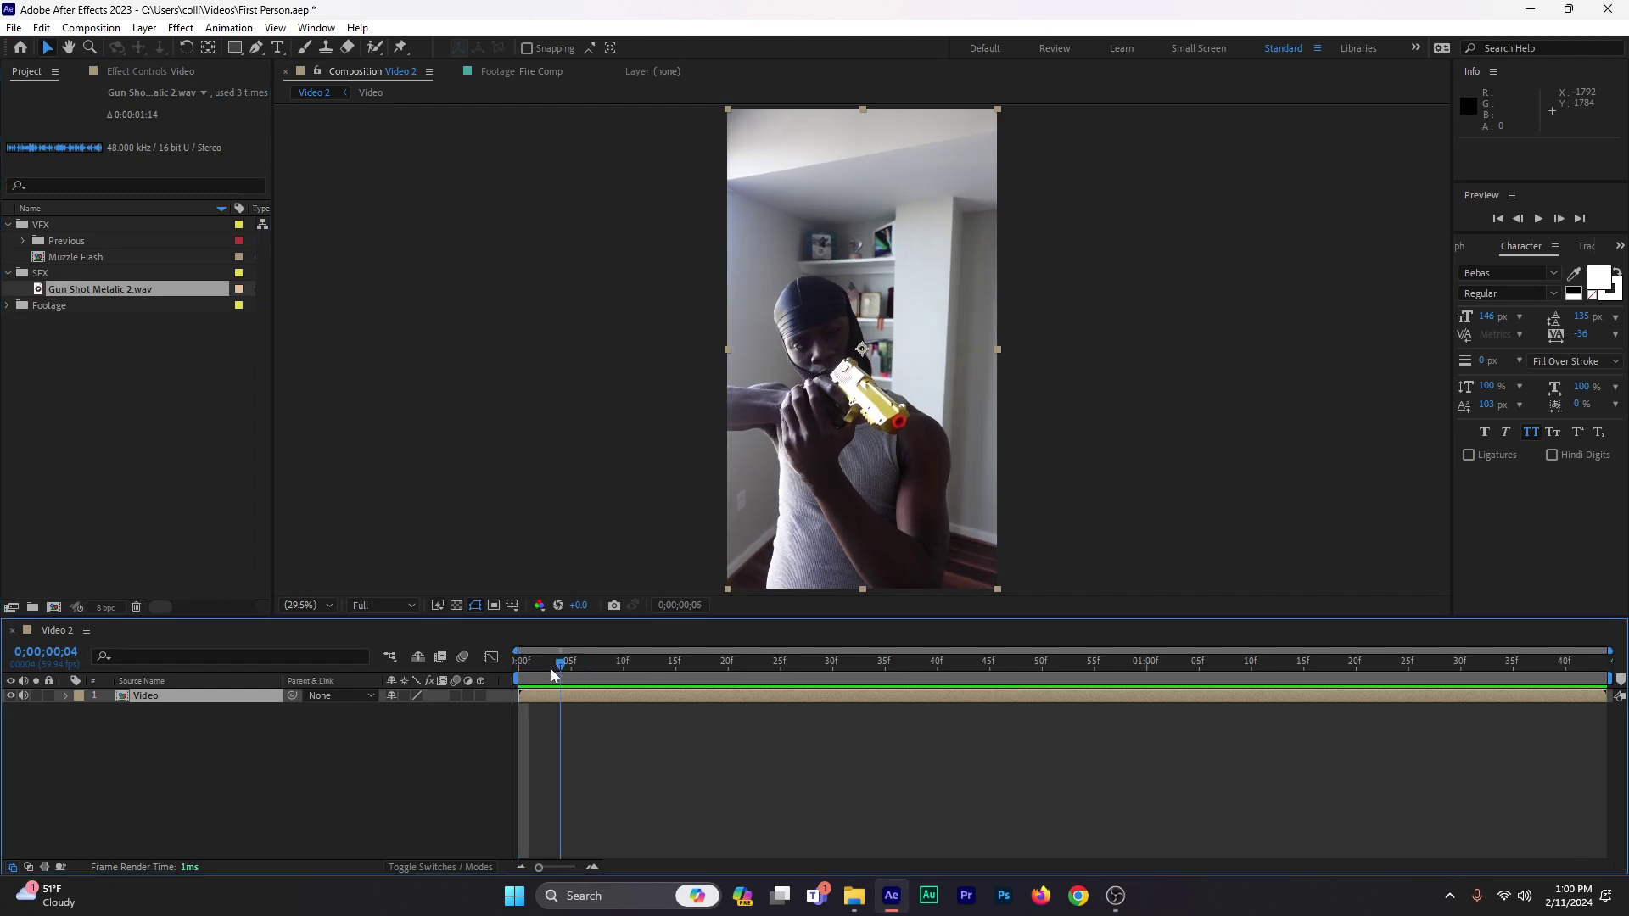
Step: Expand the Footage folder and move the Video composition out of it to the project's top level
click(58, 307)
click(8, 305)
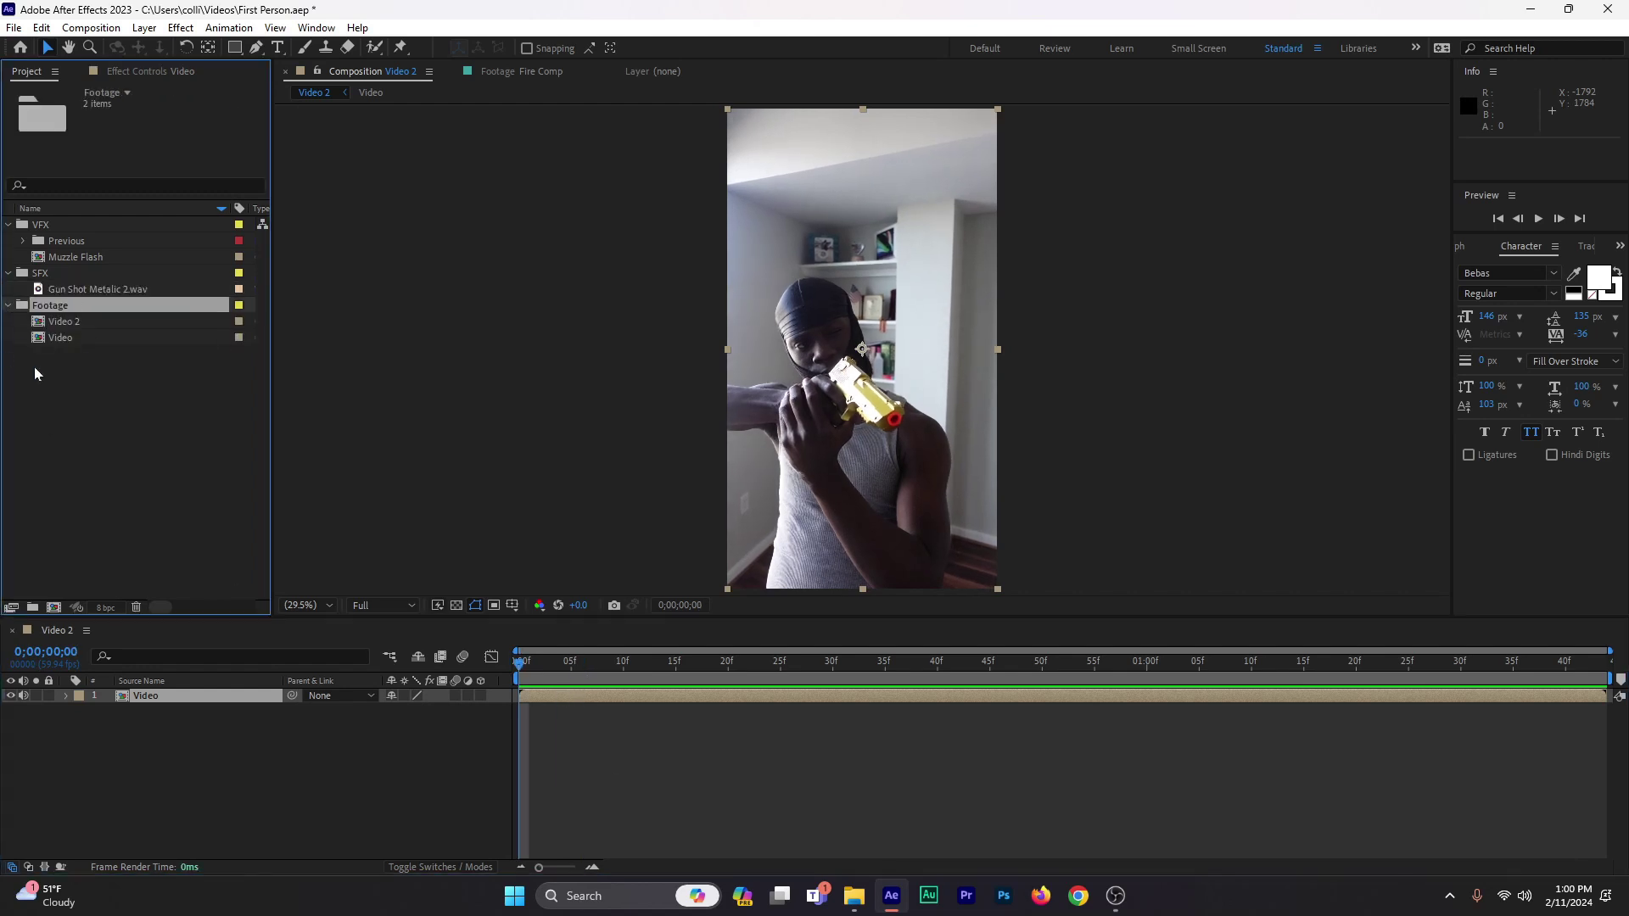
click(74, 335)
drag(61, 335, 98, 369)
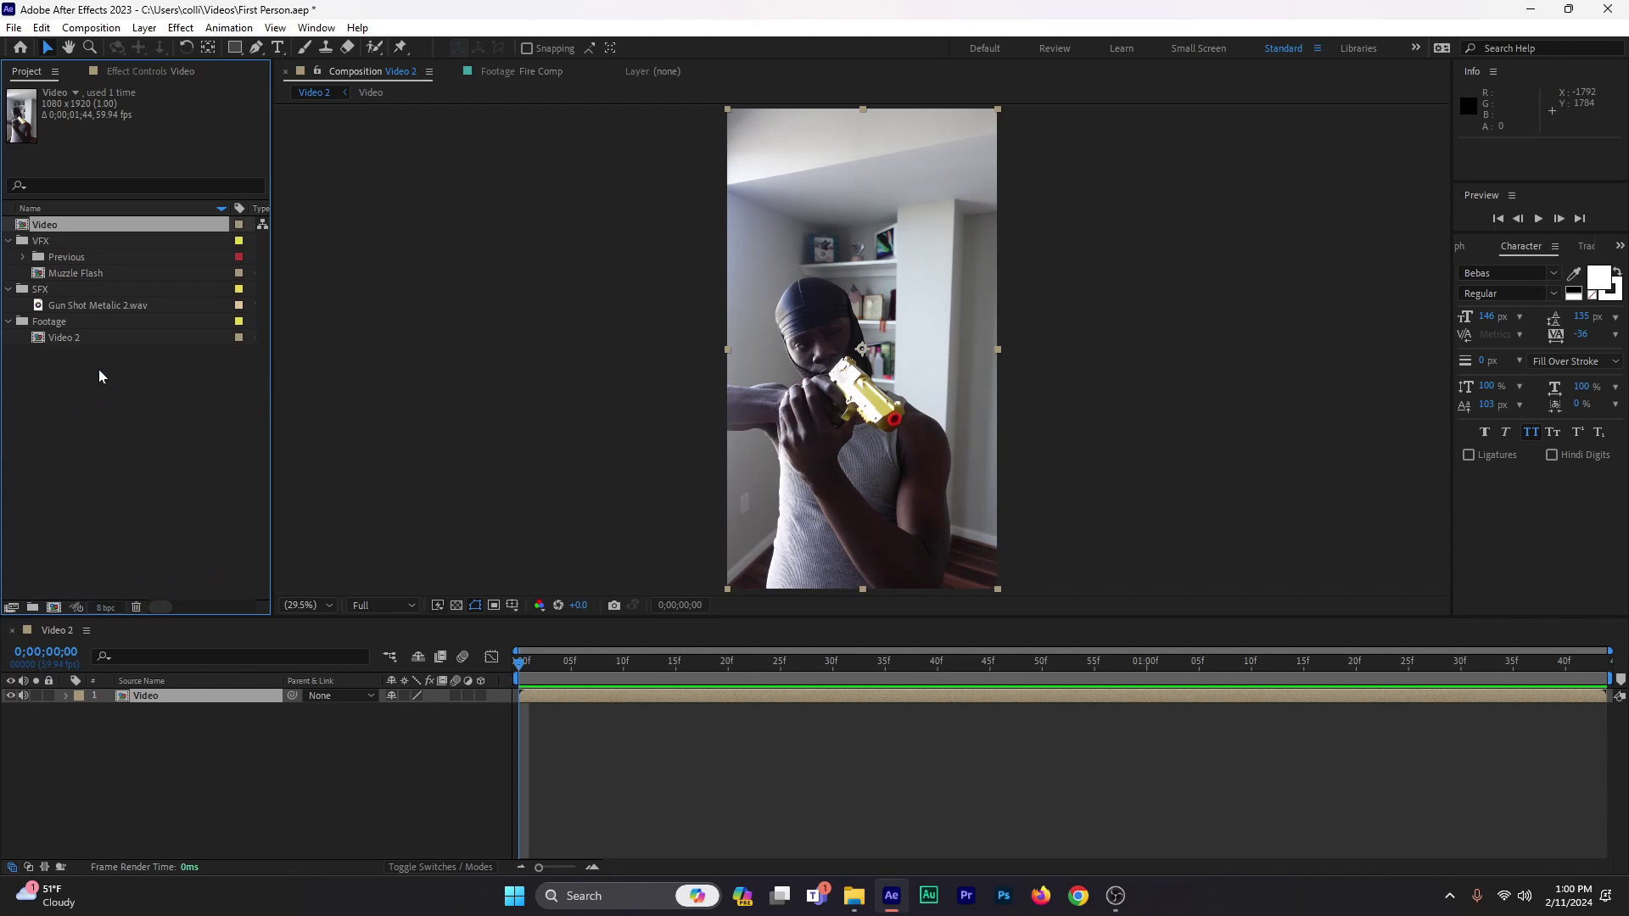
Step: Reveal the audio waveform of the Video layer in the timeline
click(513, 693)
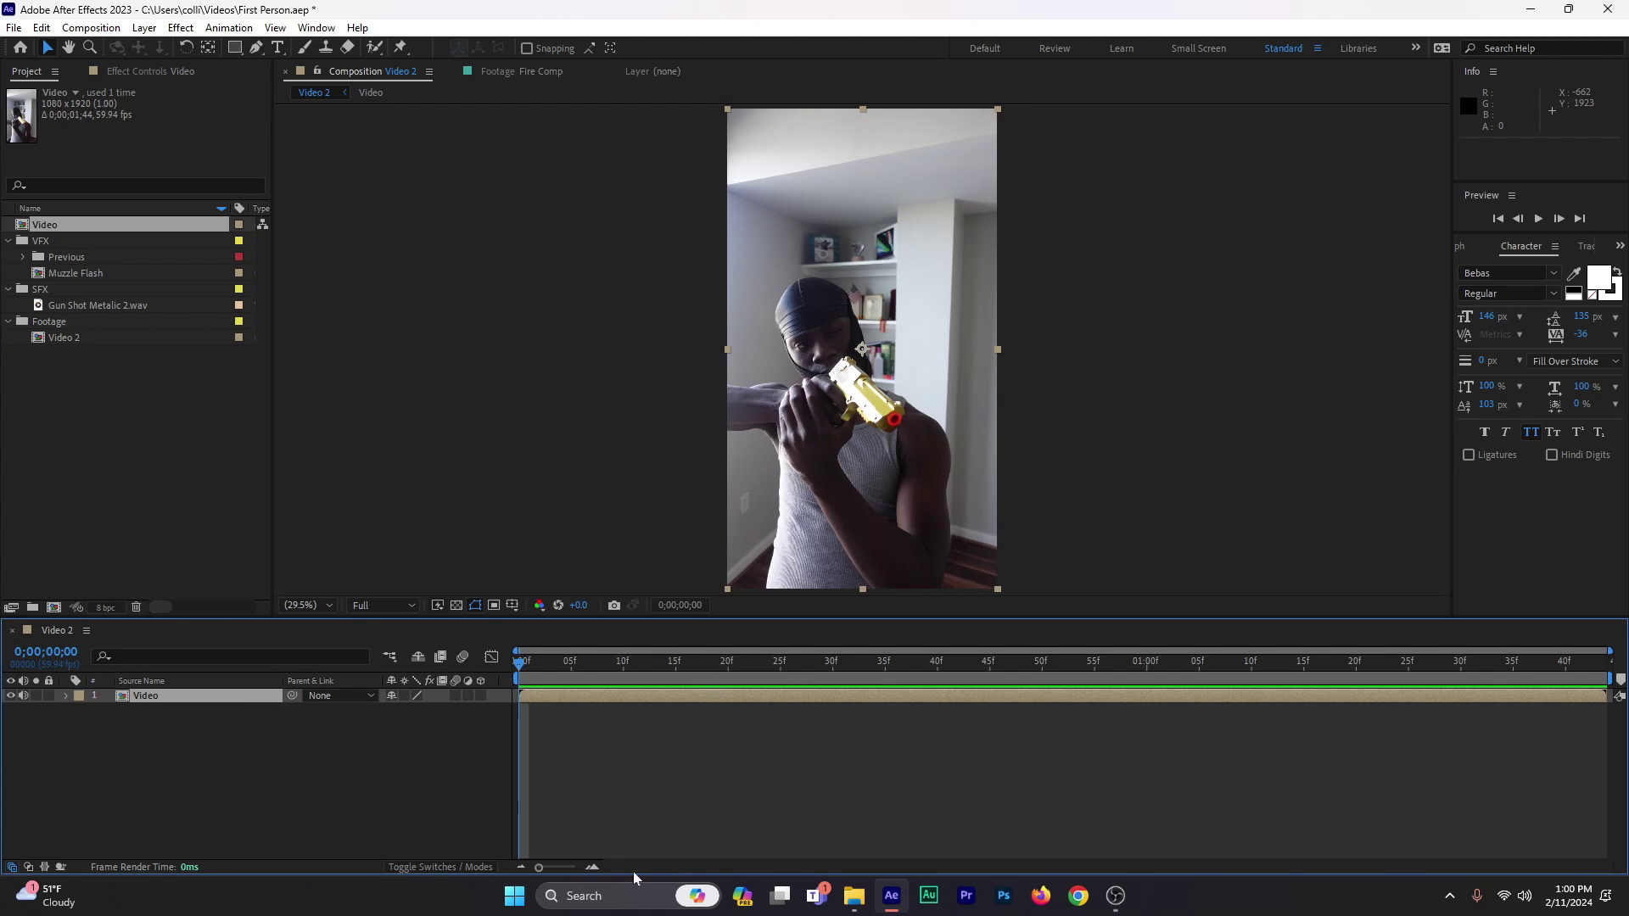
key(l)
key(l)
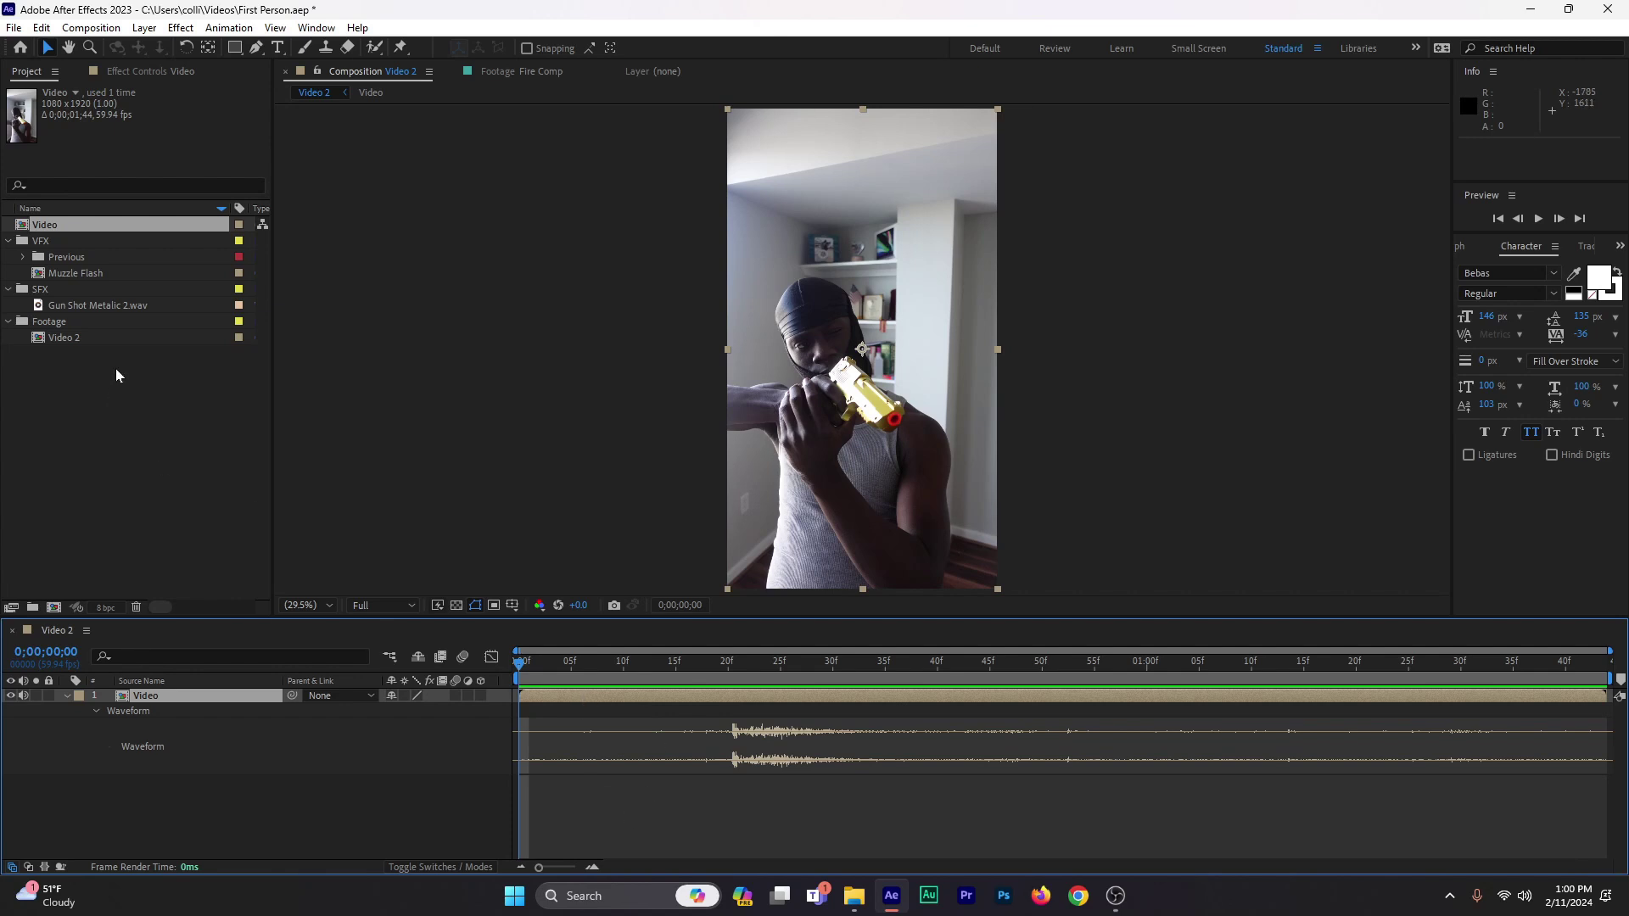
Step: Play back the Video 2 composition to find where the shot occurs relative to the waveform
click(100, 308)
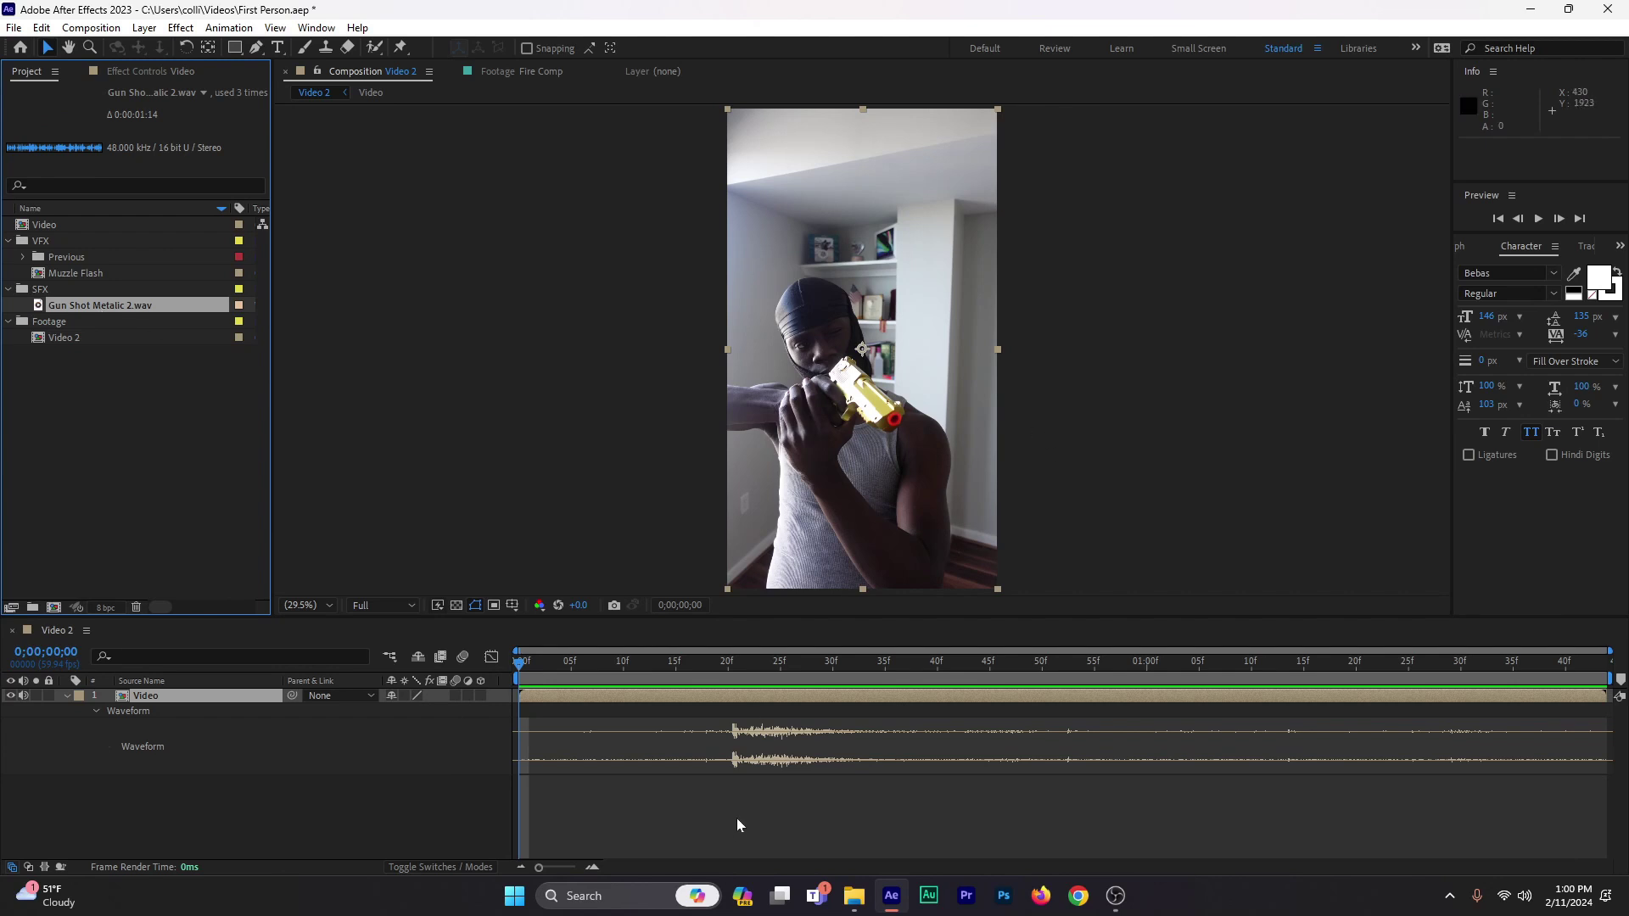
click(726, 789)
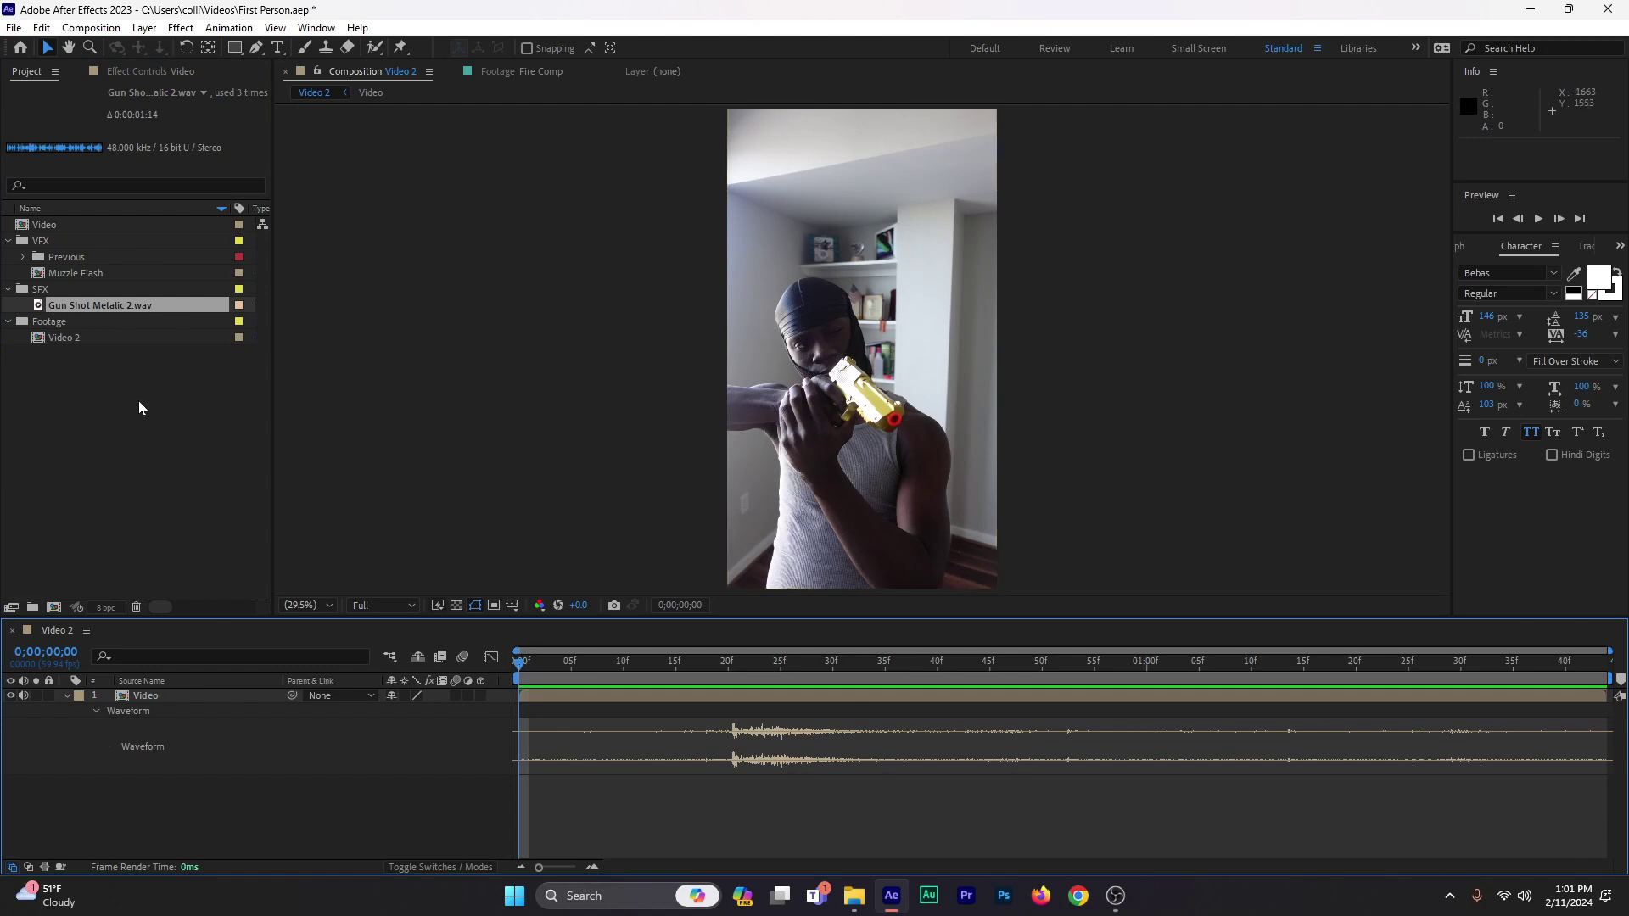
drag(592, 680, 513, 679)
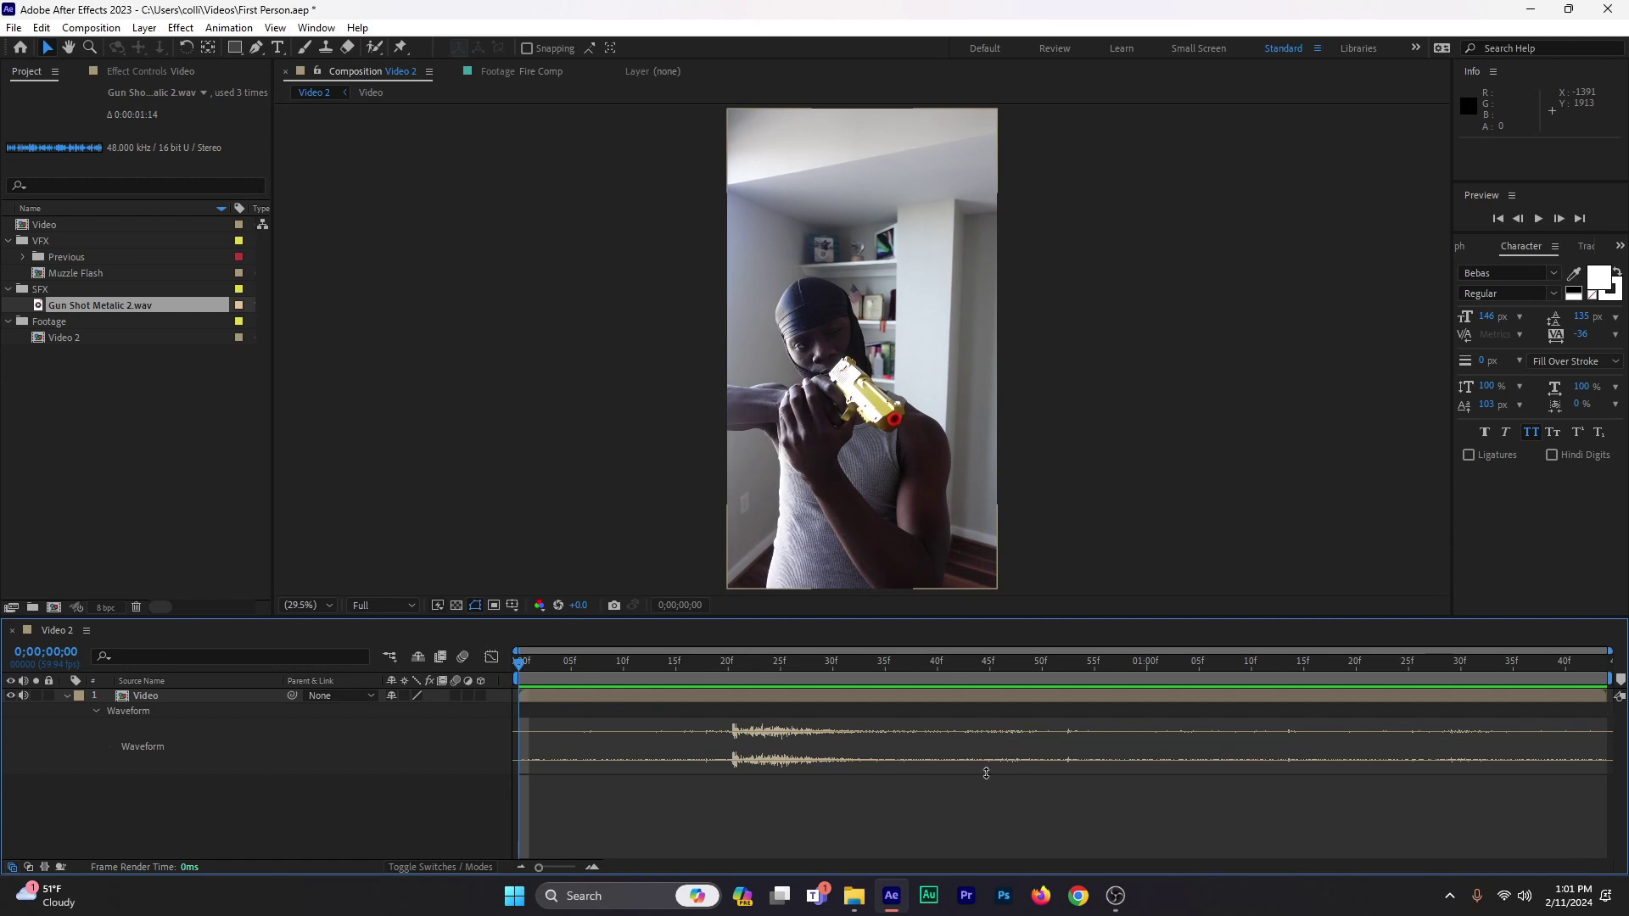
key(space)
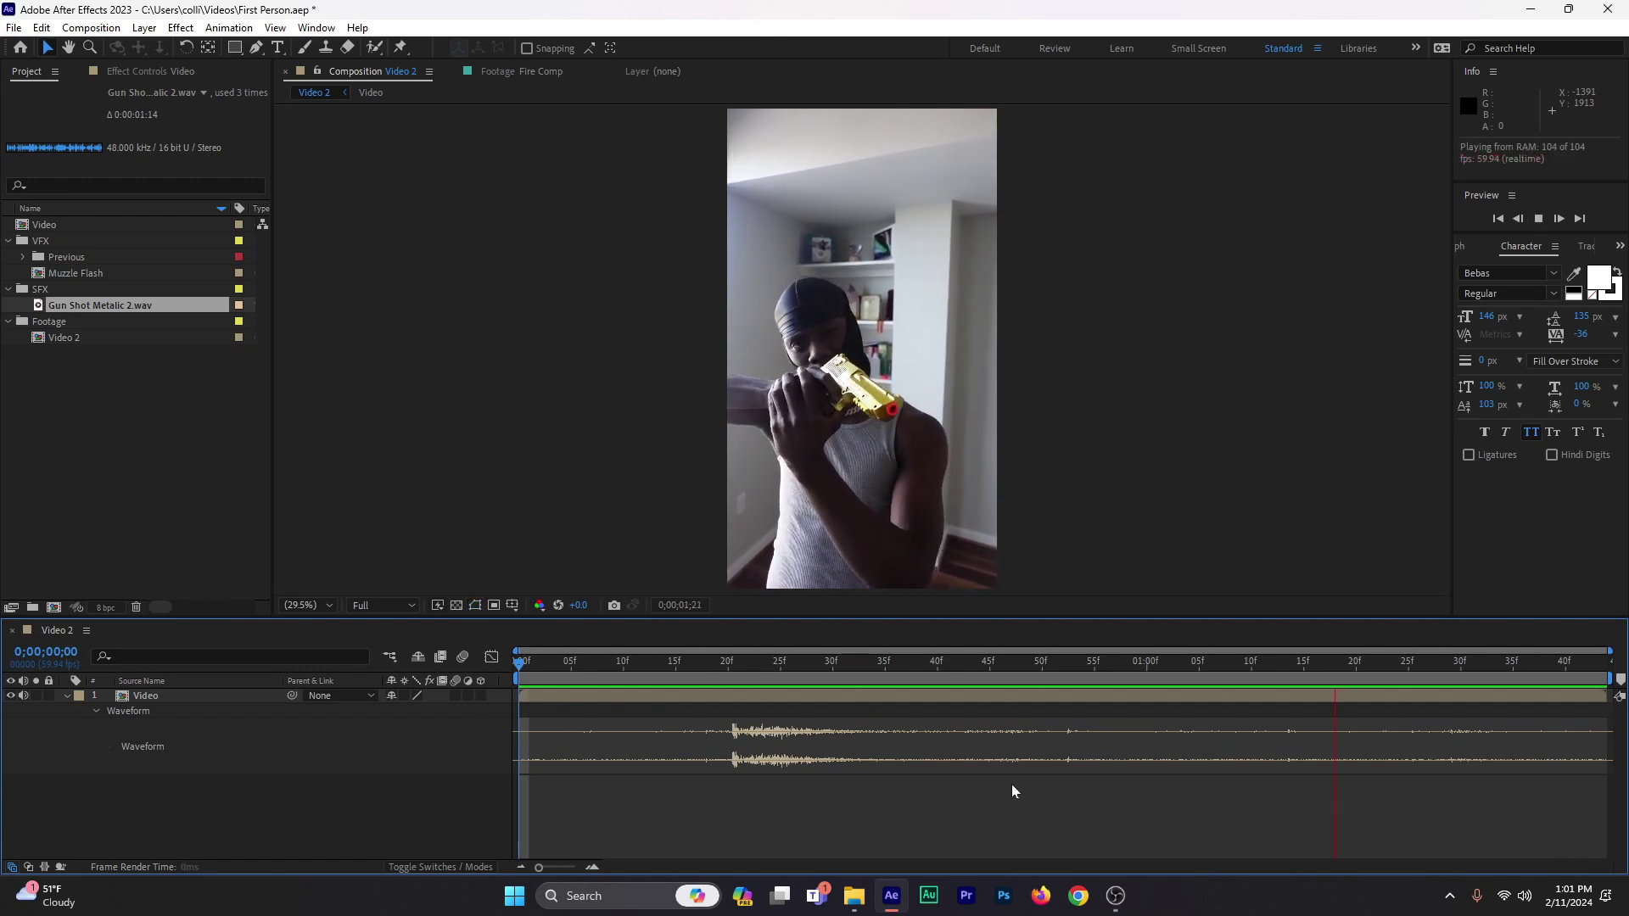
drag(634, 674, 561, 743)
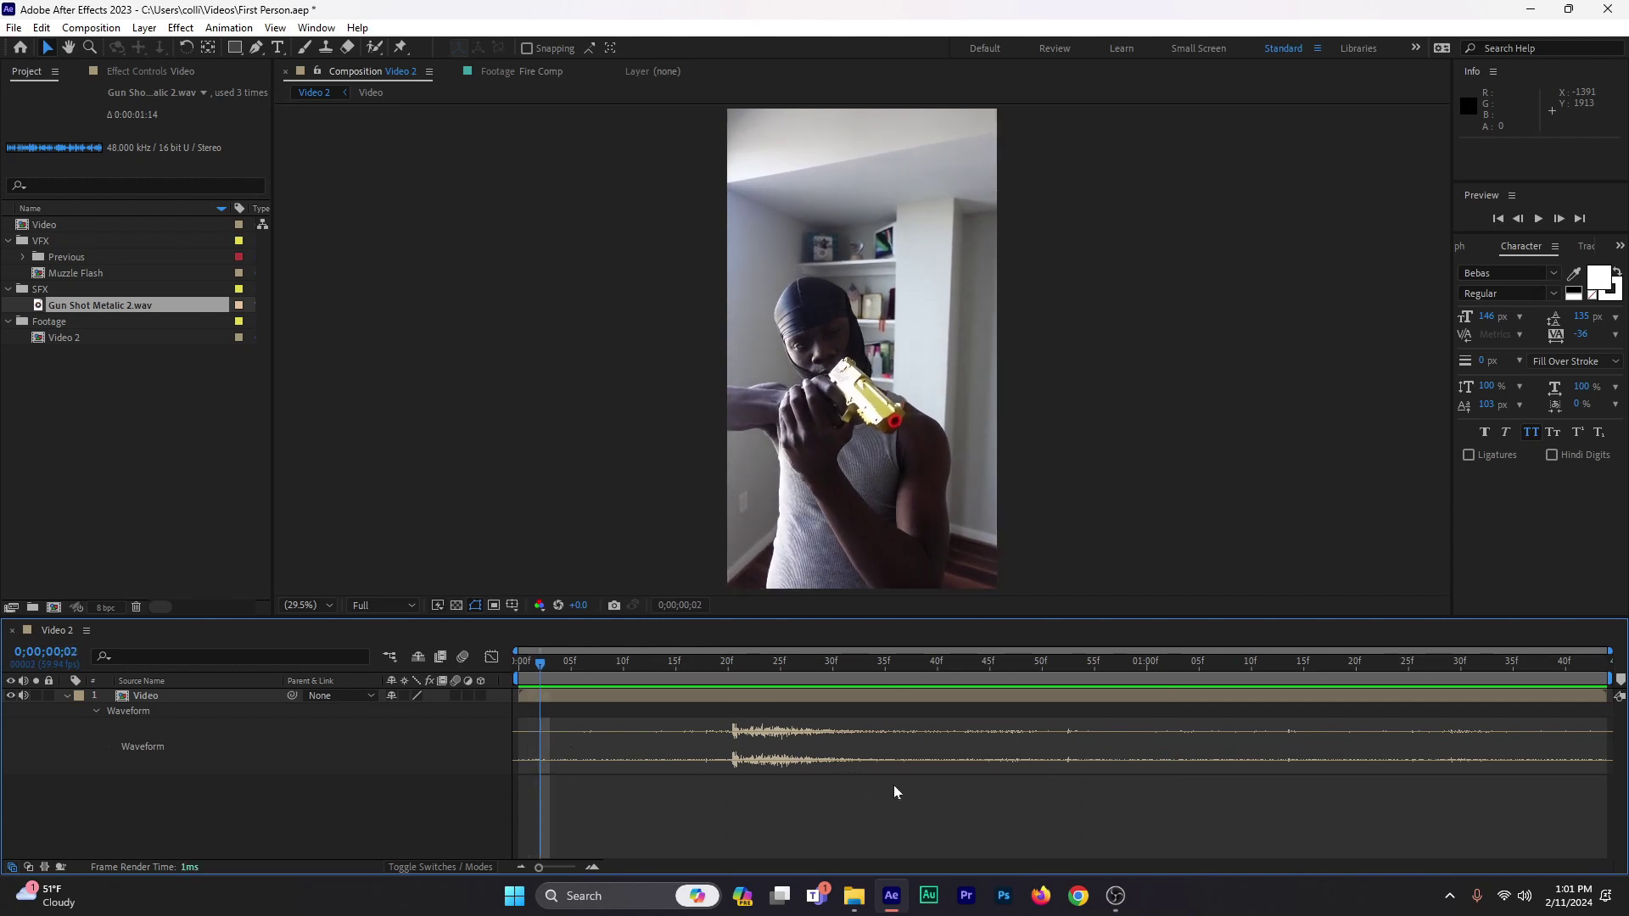
Step: Move the Video composition back into the Footage folder, and collapse the VFX and Footage folders
click(10, 244)
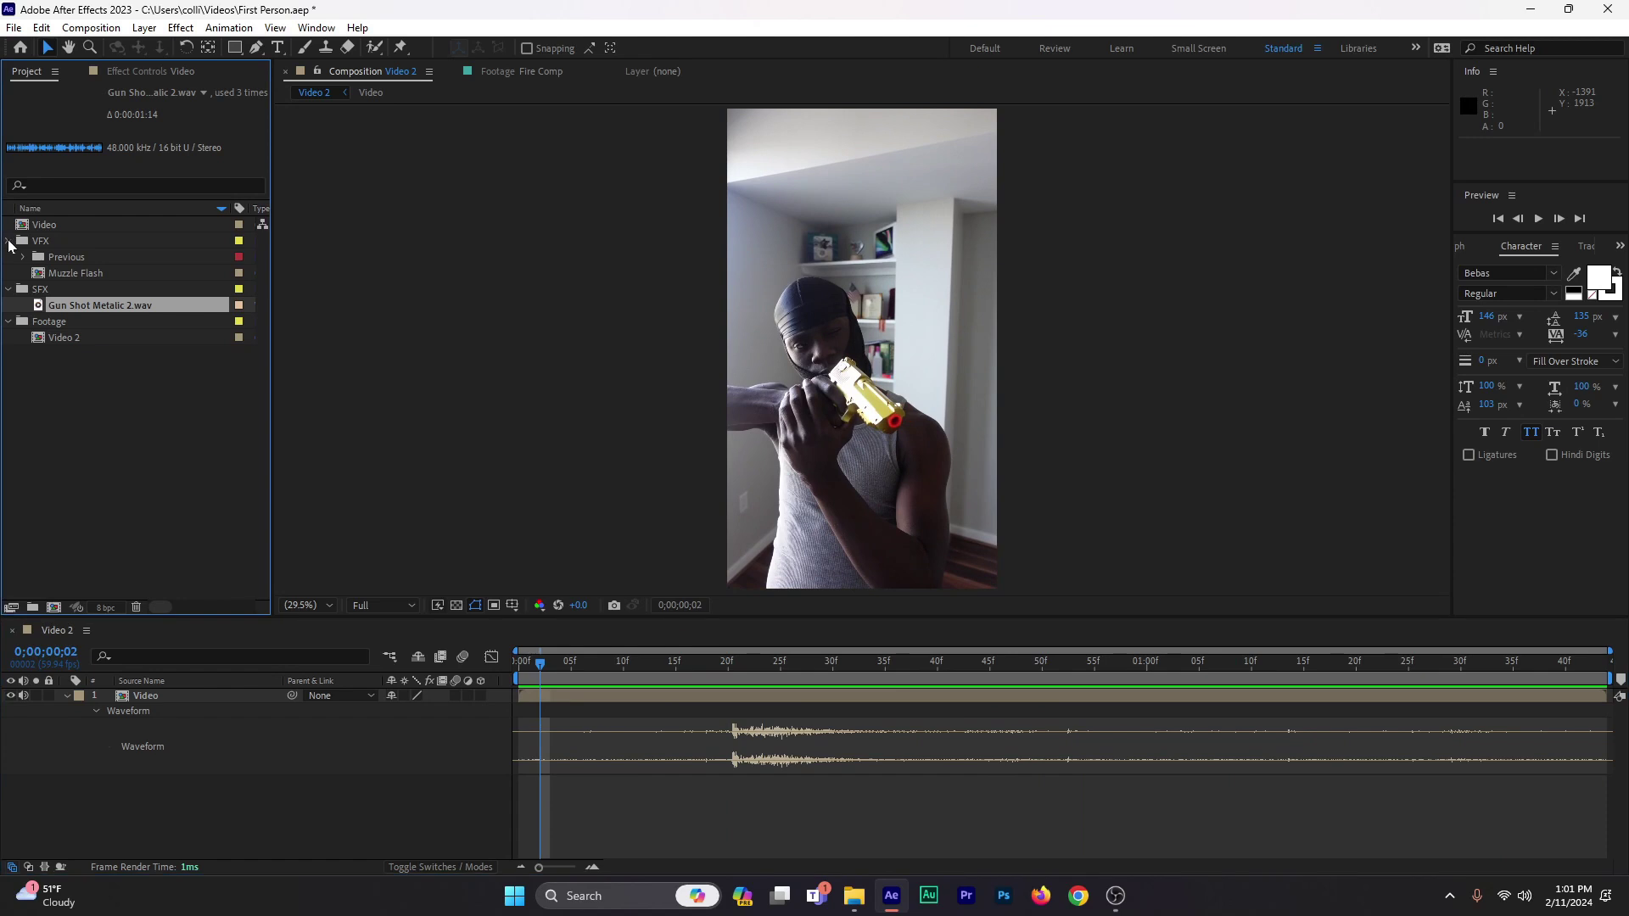
click(10, 244)
drag(54, 224, 50, 293)
click(8, 273)
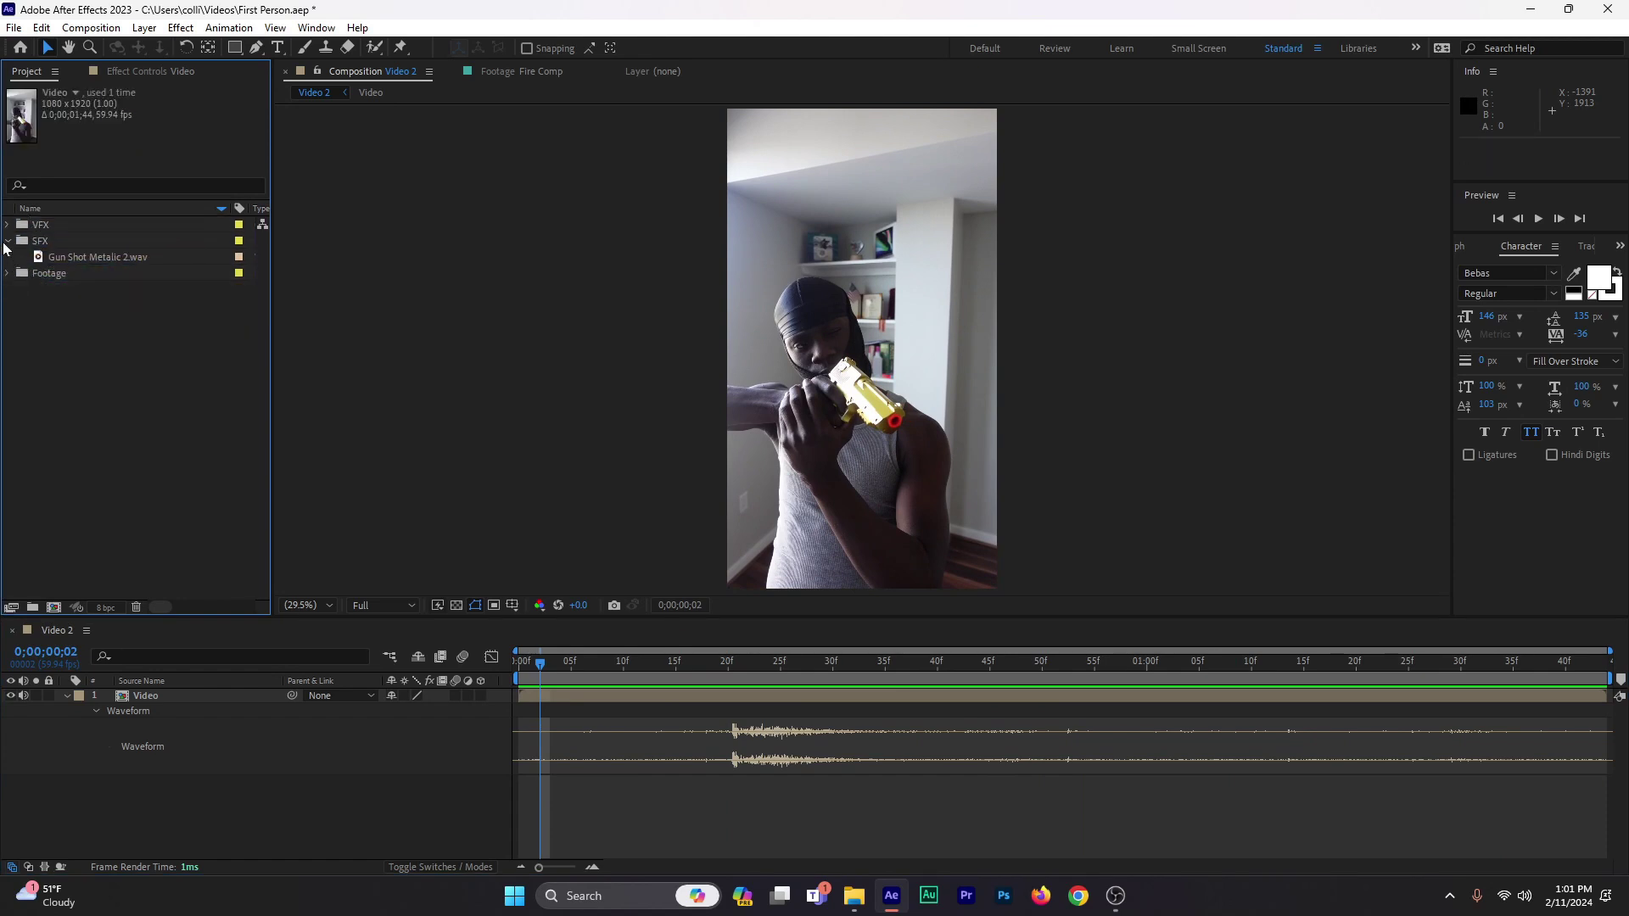
Step: Add Gun Shot Metalic 2.wav to the timeline below the Video layer and reveal its waveform
click(80, 244)
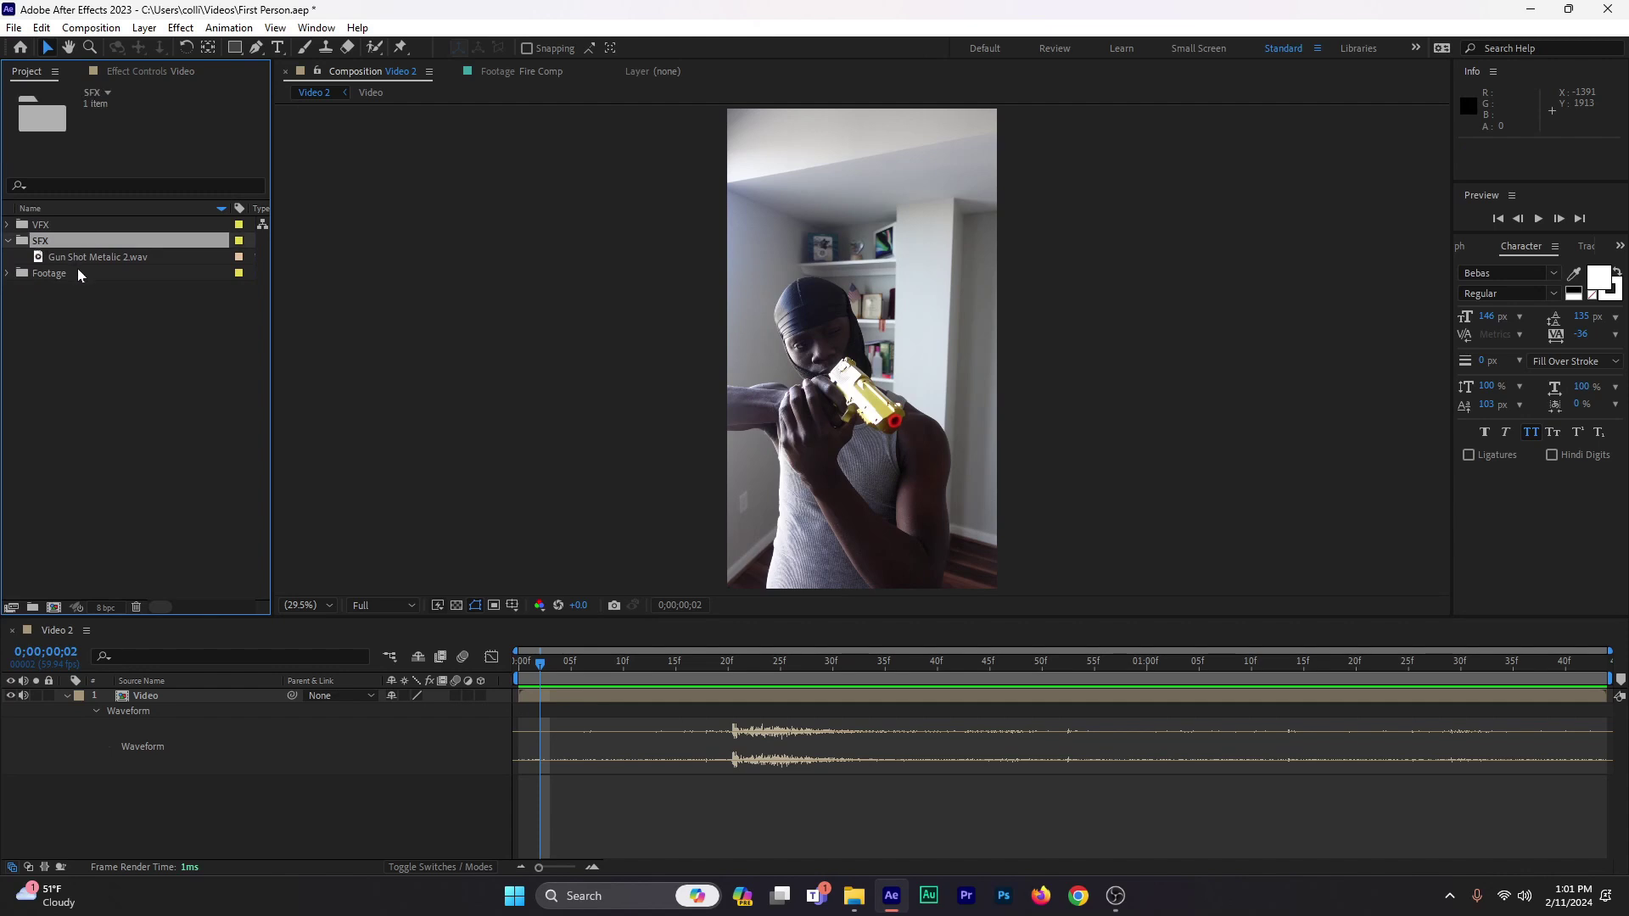
click(73, 260)
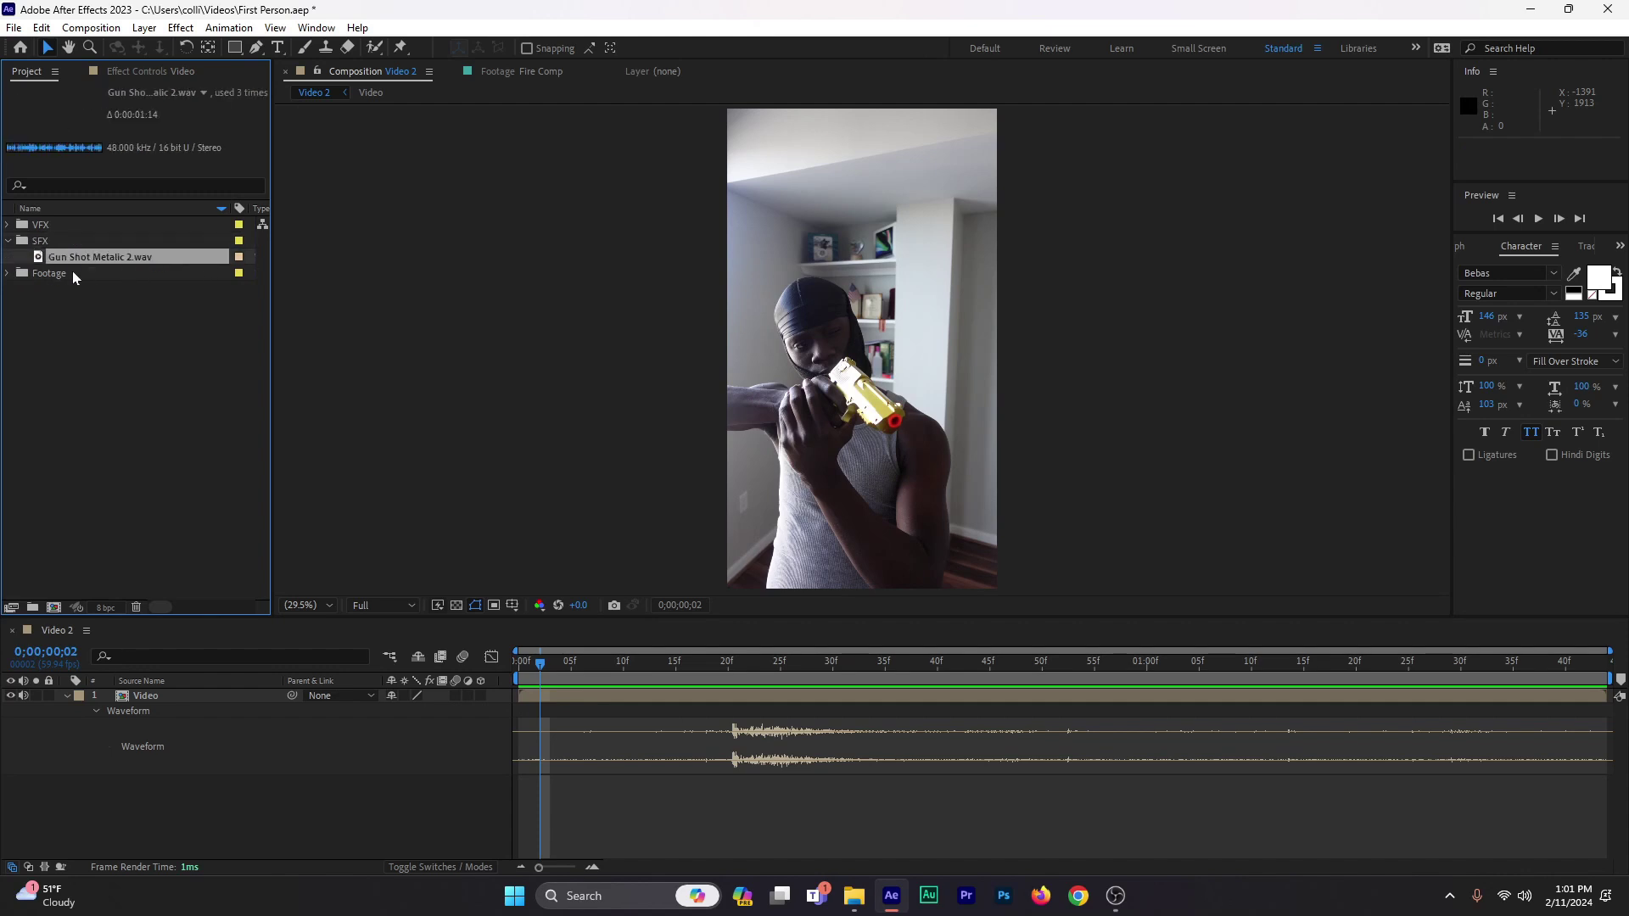
drag(97, 260, 212, 800)
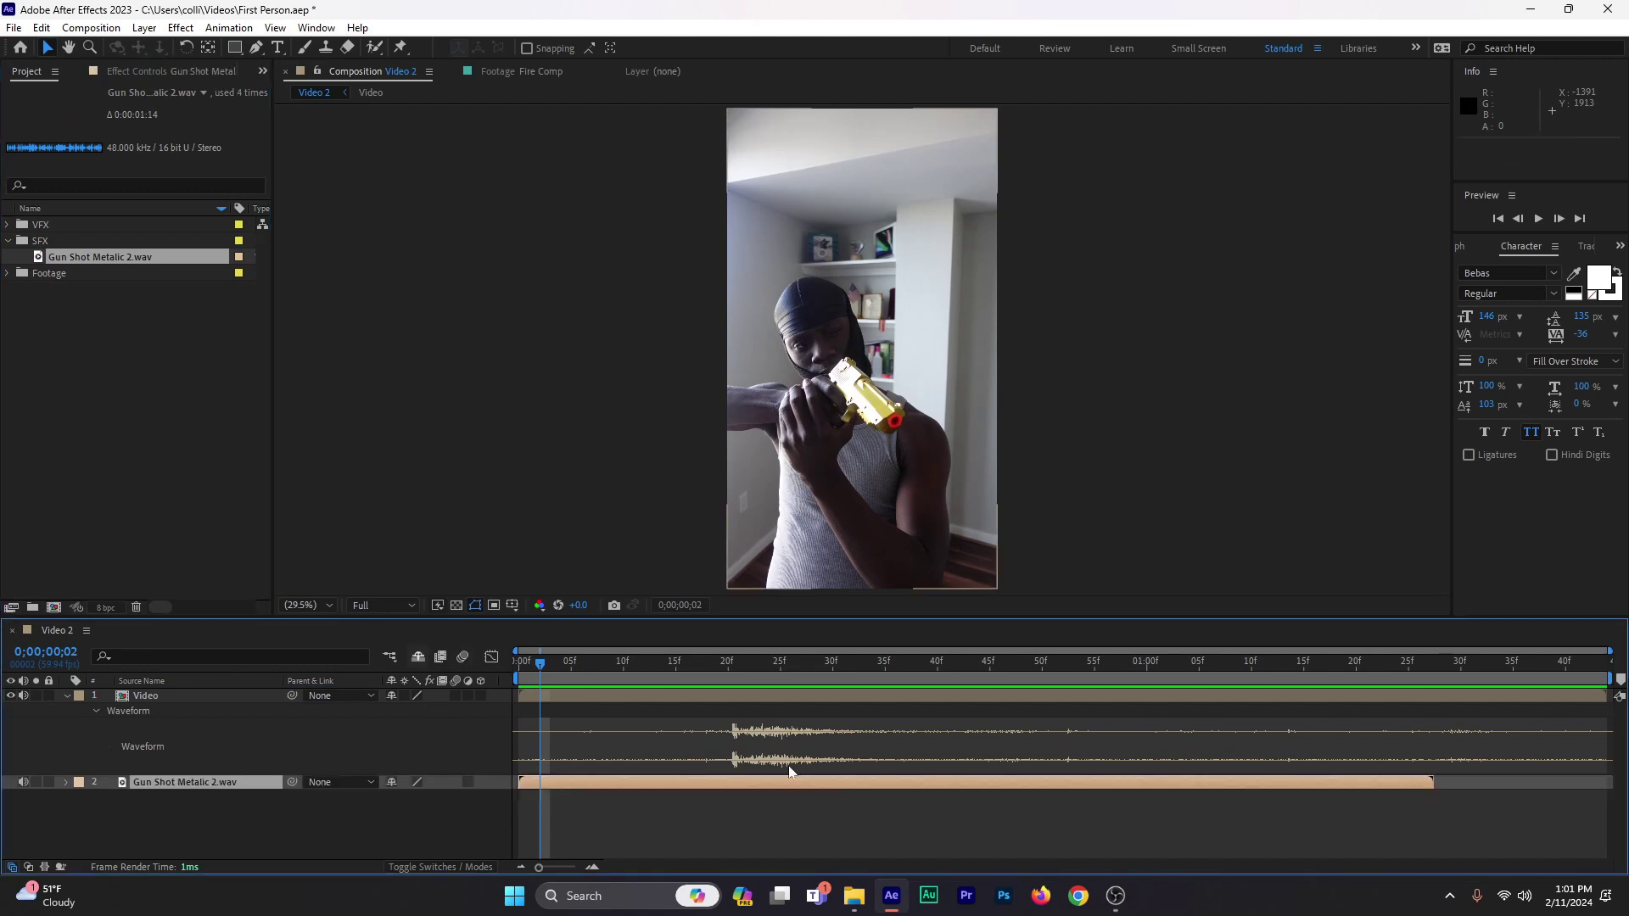
key(l)
key(l)
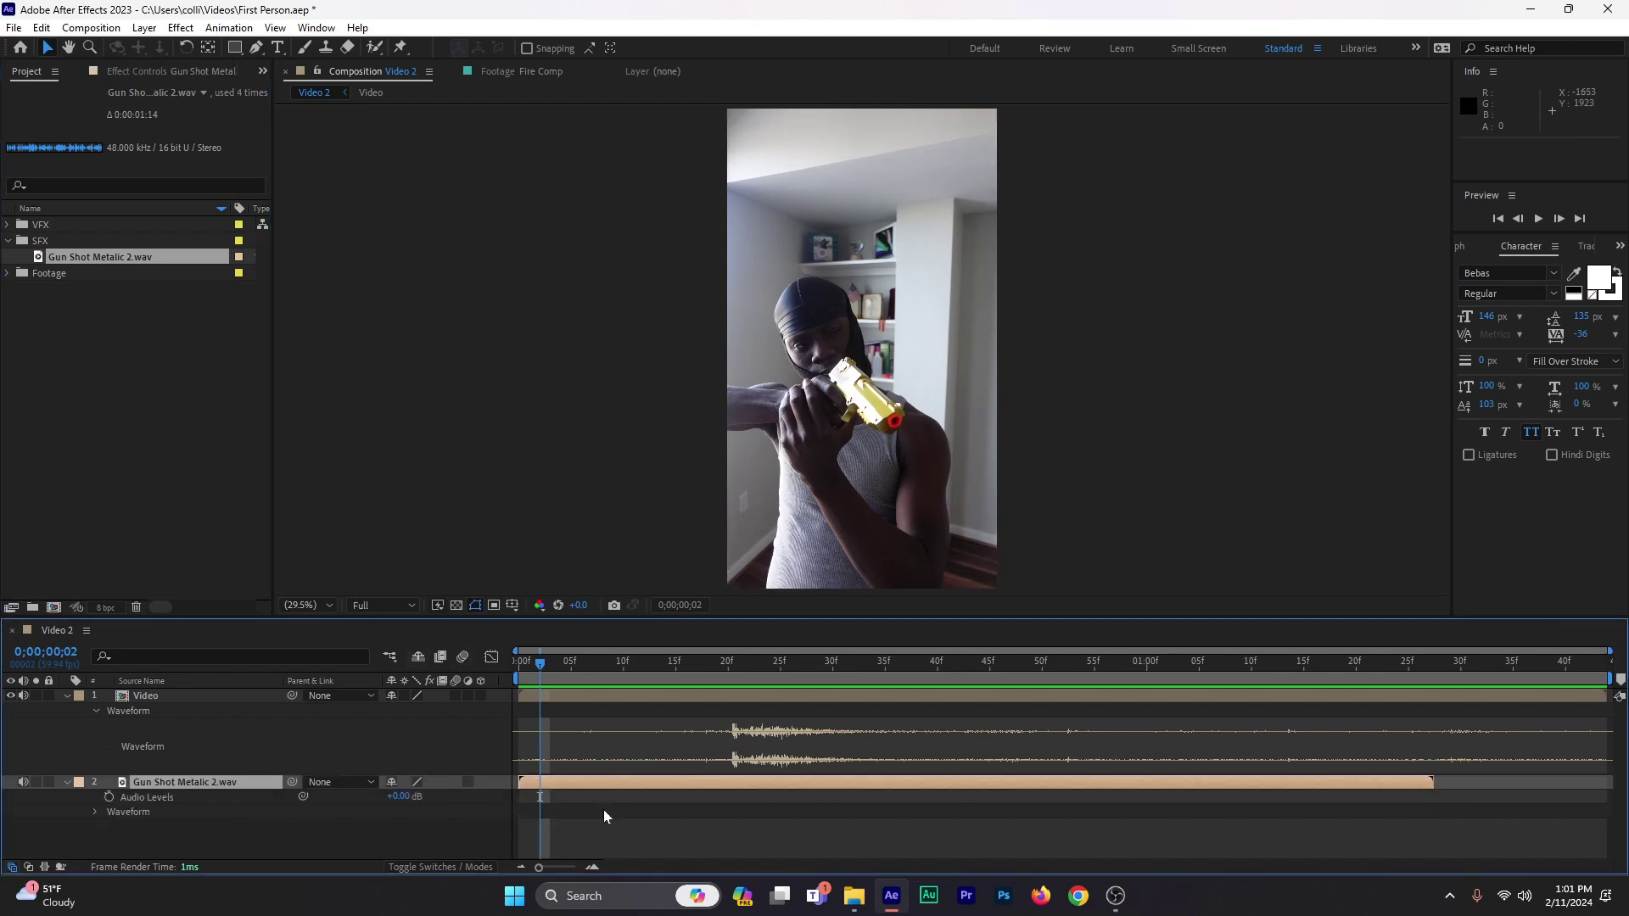
scroll(1076, 788, down, 1)
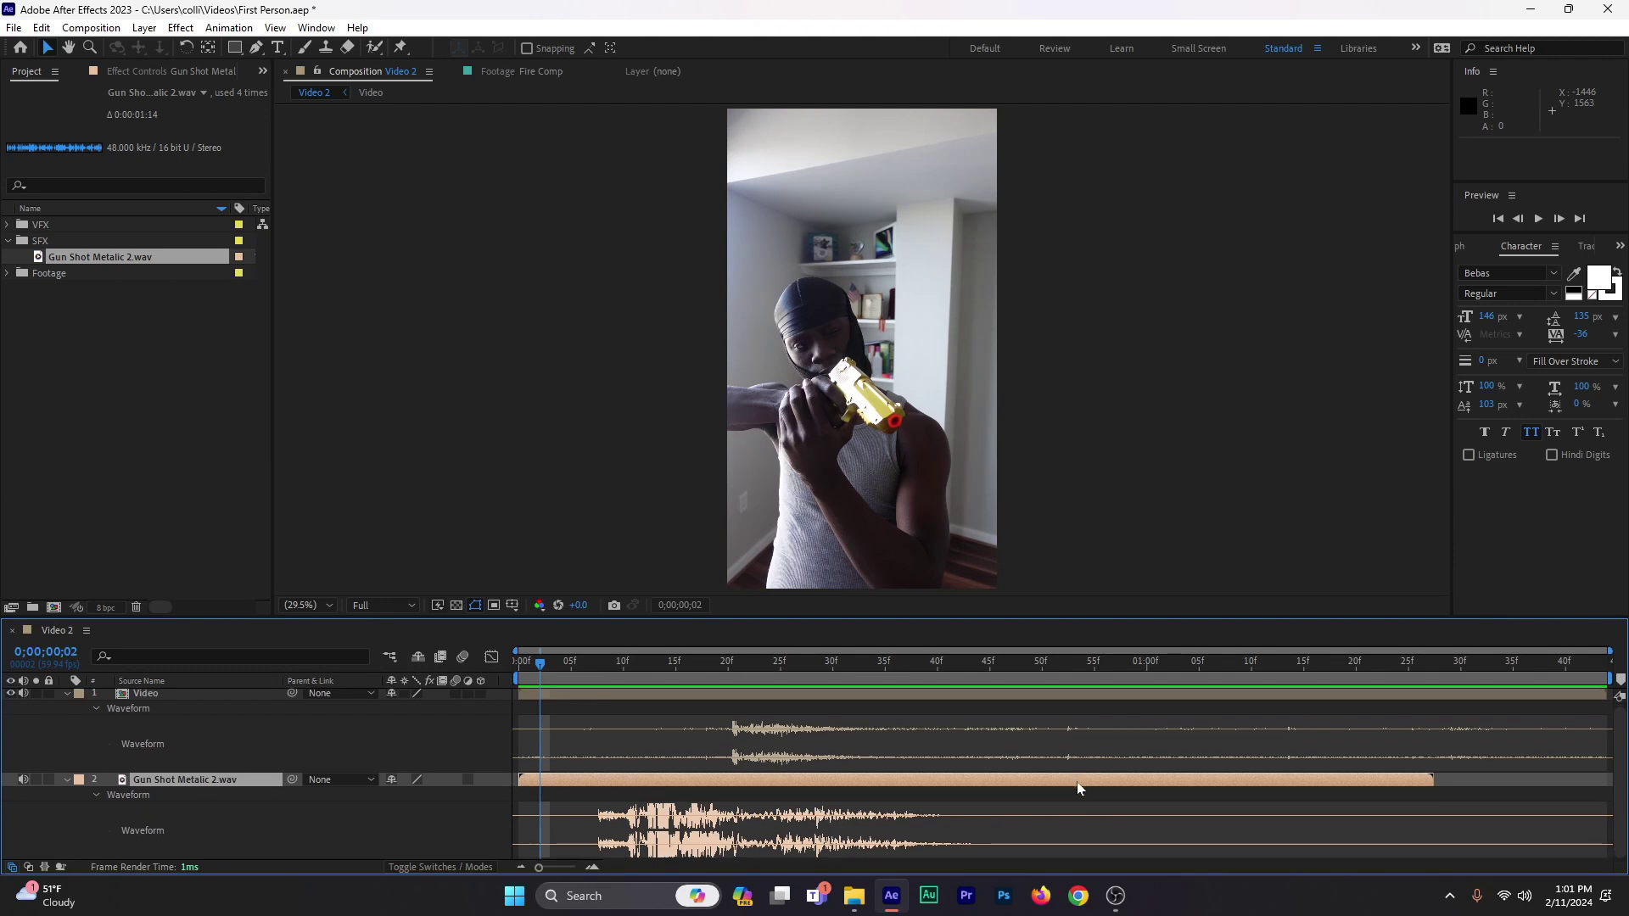
Step: Trim the quiet start of the gun shot clip at 0;00;00;10, then shift the clip to start at 0;00;00;20
click(601, 679)
drag(602, 684, 624, 683)
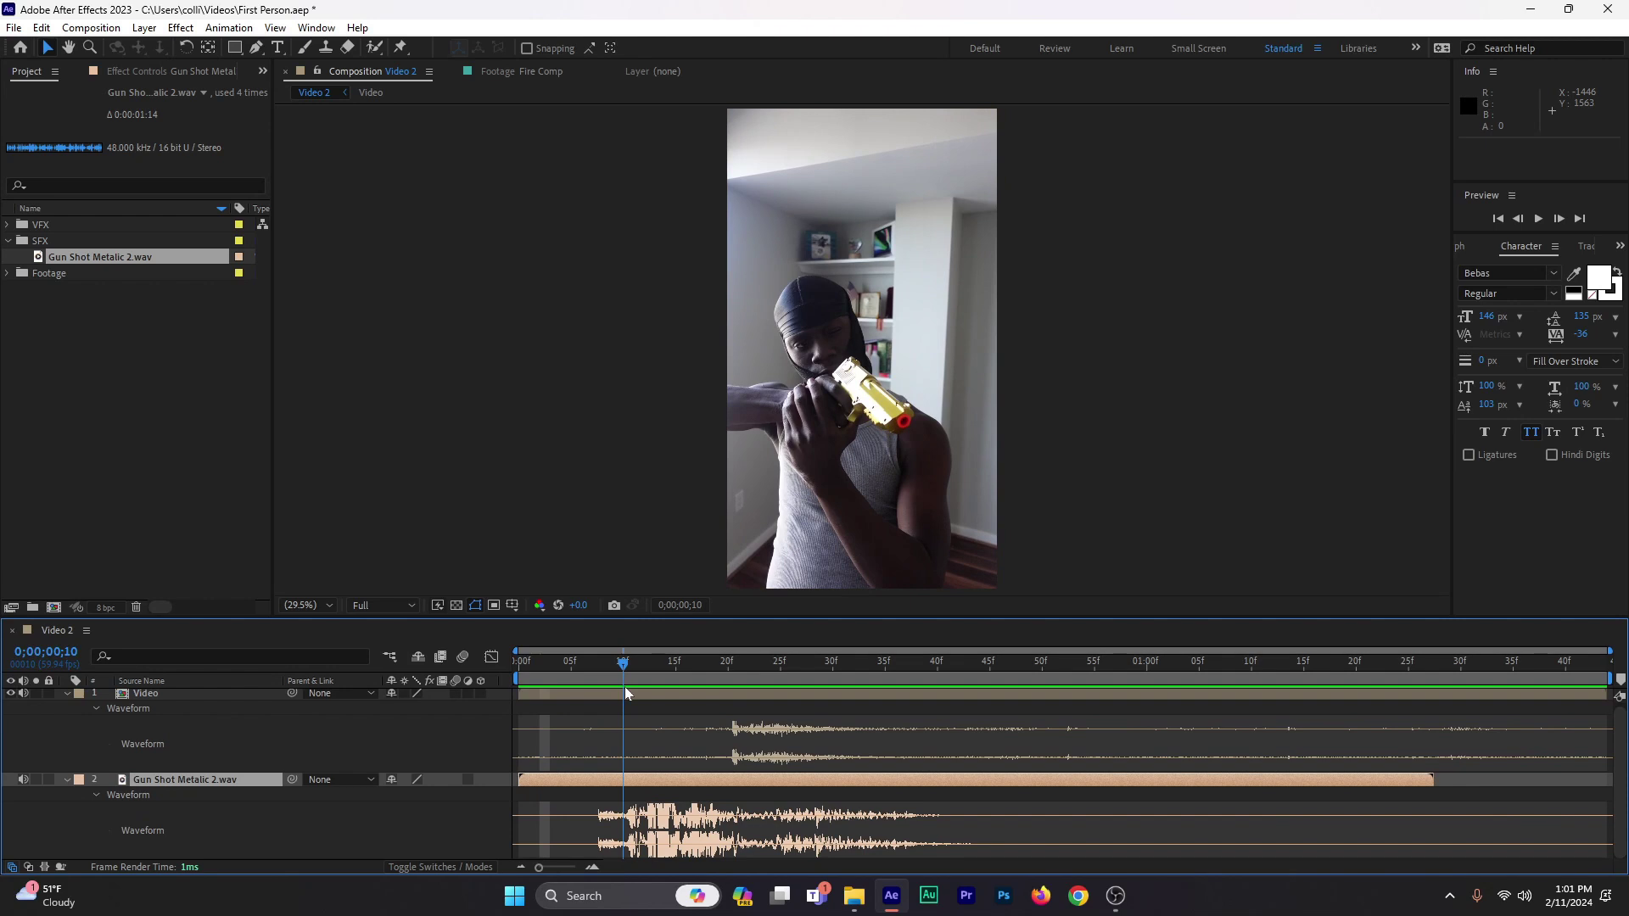
drag(534, 784, 623, 784)
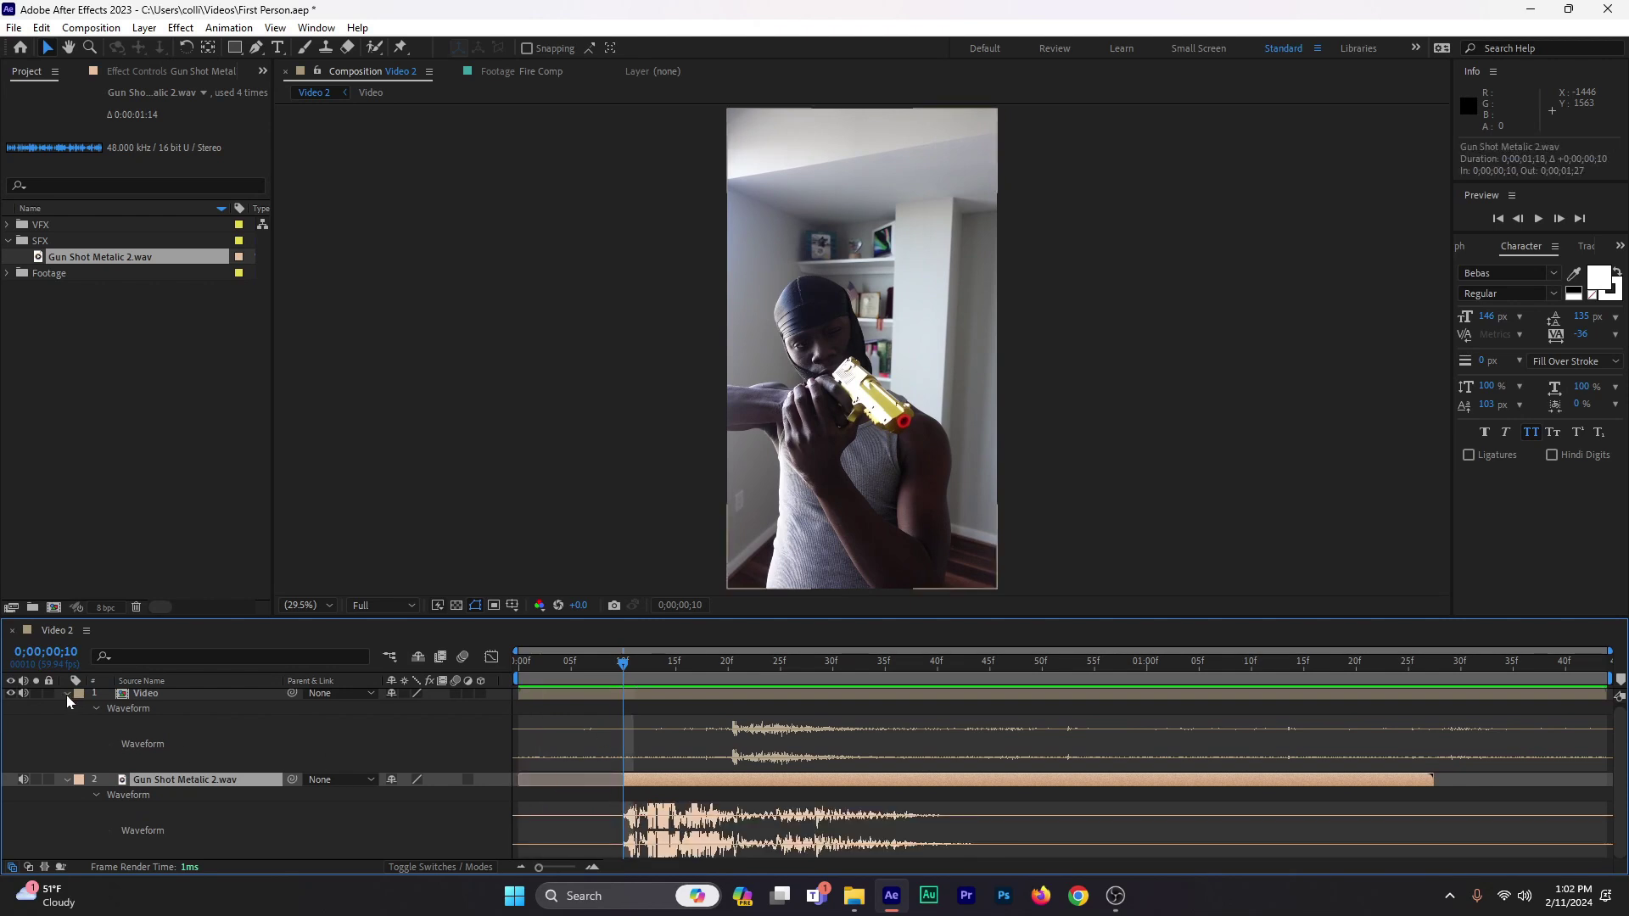
drag(645, 787, 746, 786)
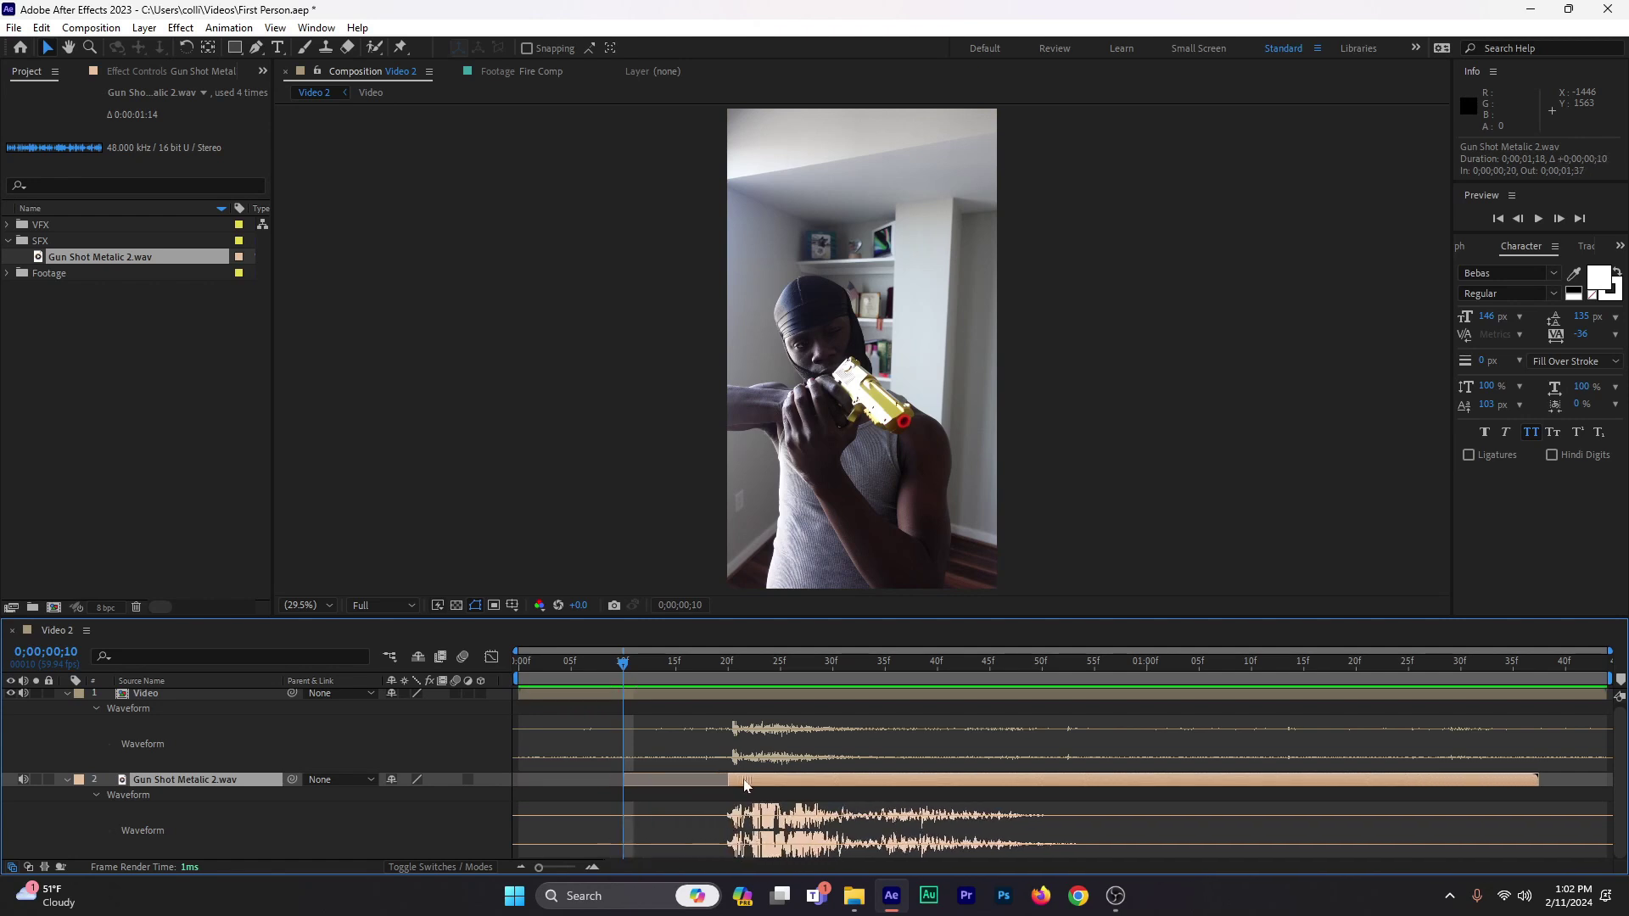
Step: Move the gun shot clip to start at 0;00;00;45 and play back its timing against the video
drag(710, 679, 989, 768)
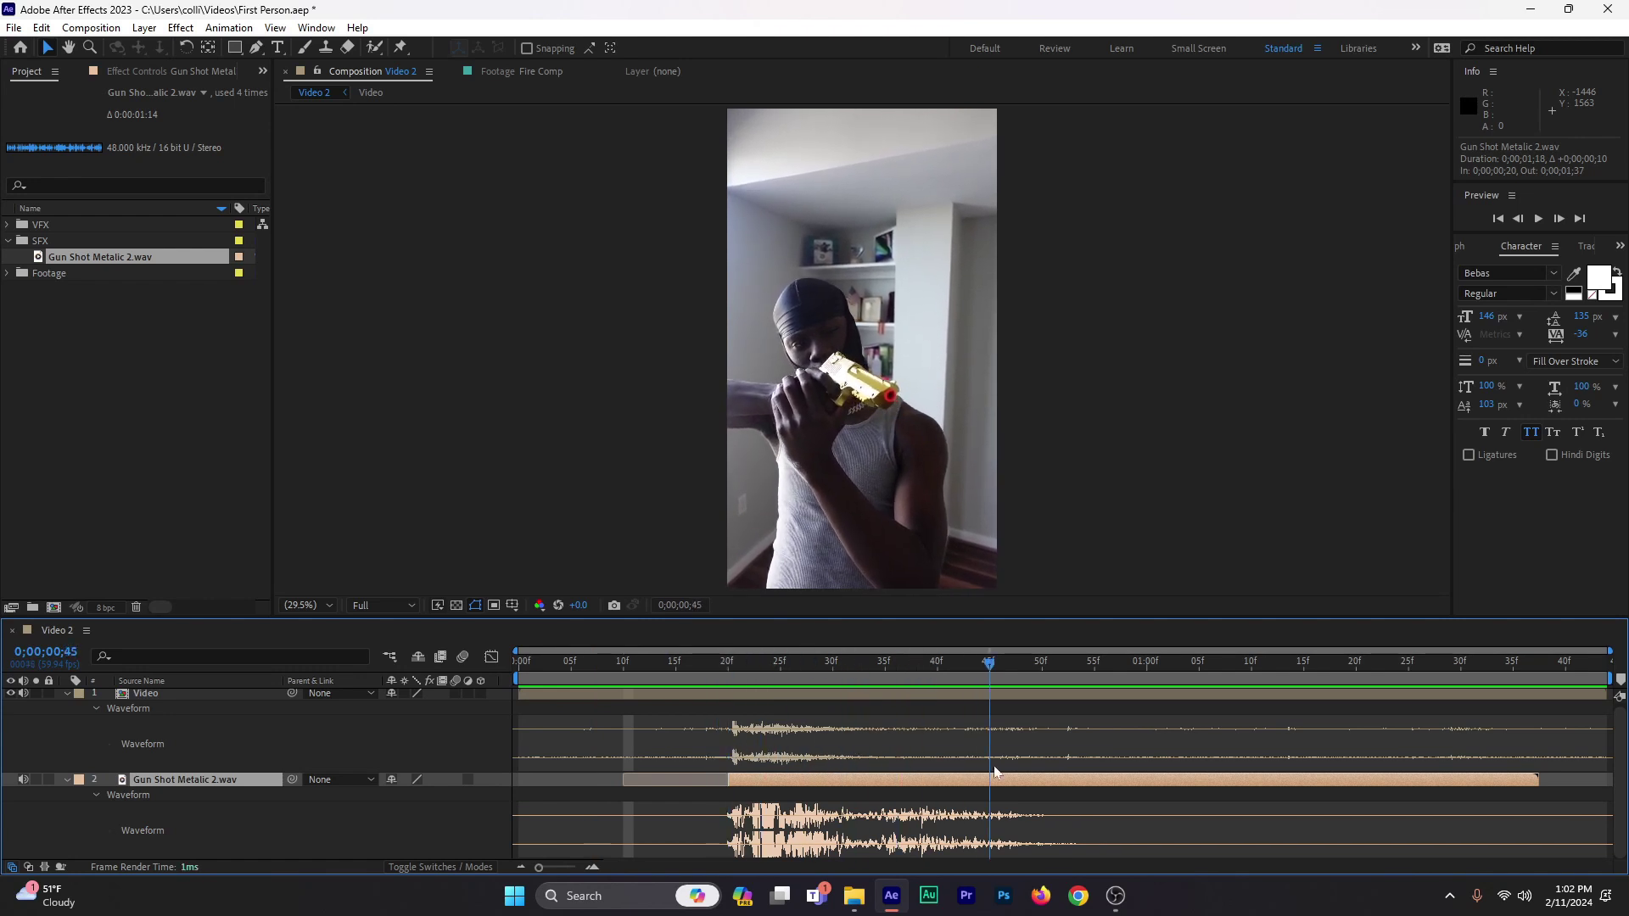
drag(764, 778, 1009, 785)
drag(941, 683, 770, 704)
key(space)
click(957, 665)
click(970, 665)
key(space)
Step: Duplicate the gun shot layer and move the copy to start at 0;00;00;20, matching the first shot in the Video waveform
click(625, 665)
click(699, 665)
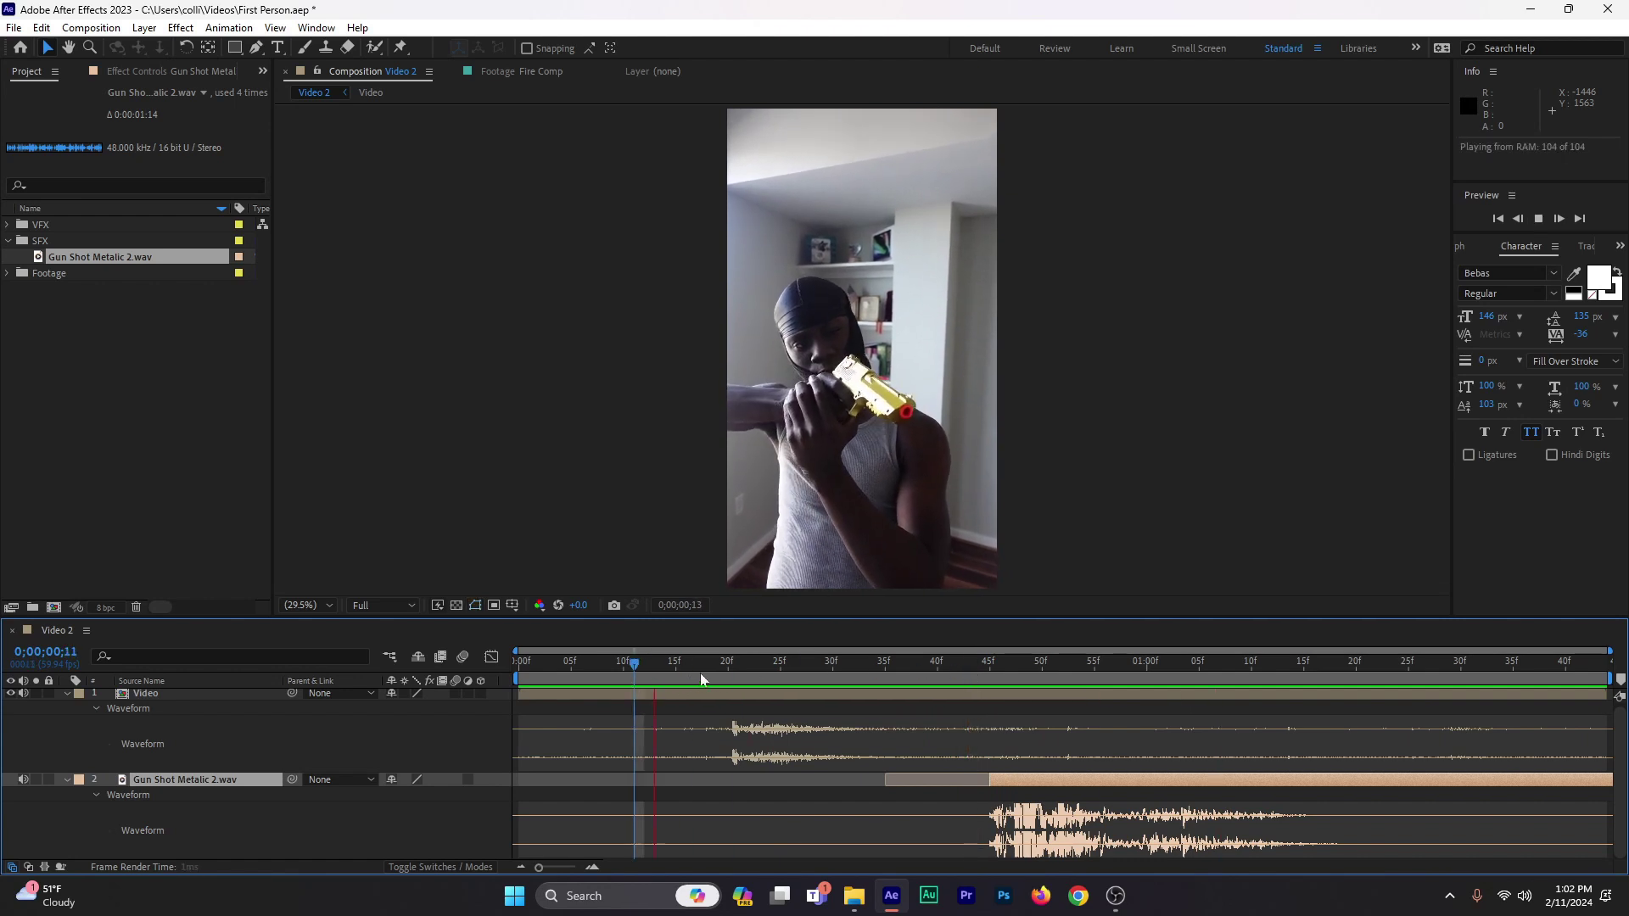
key(space)
key(space)
key(Page_Down)
key(Page_Down)
key(Page_Down)
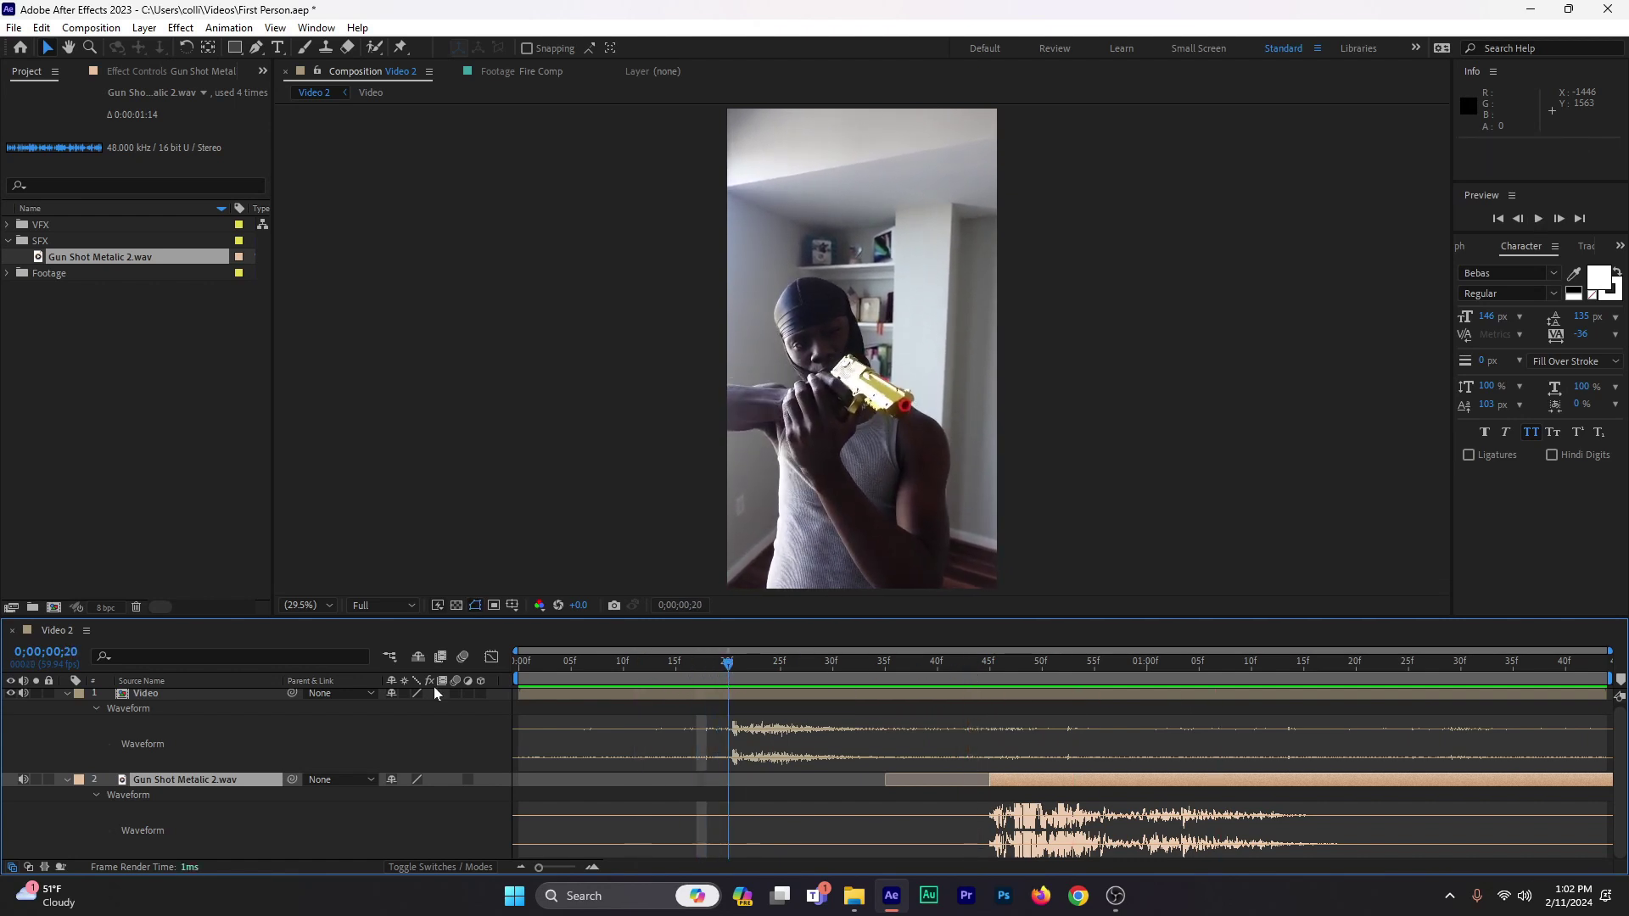
click(1053, 784)
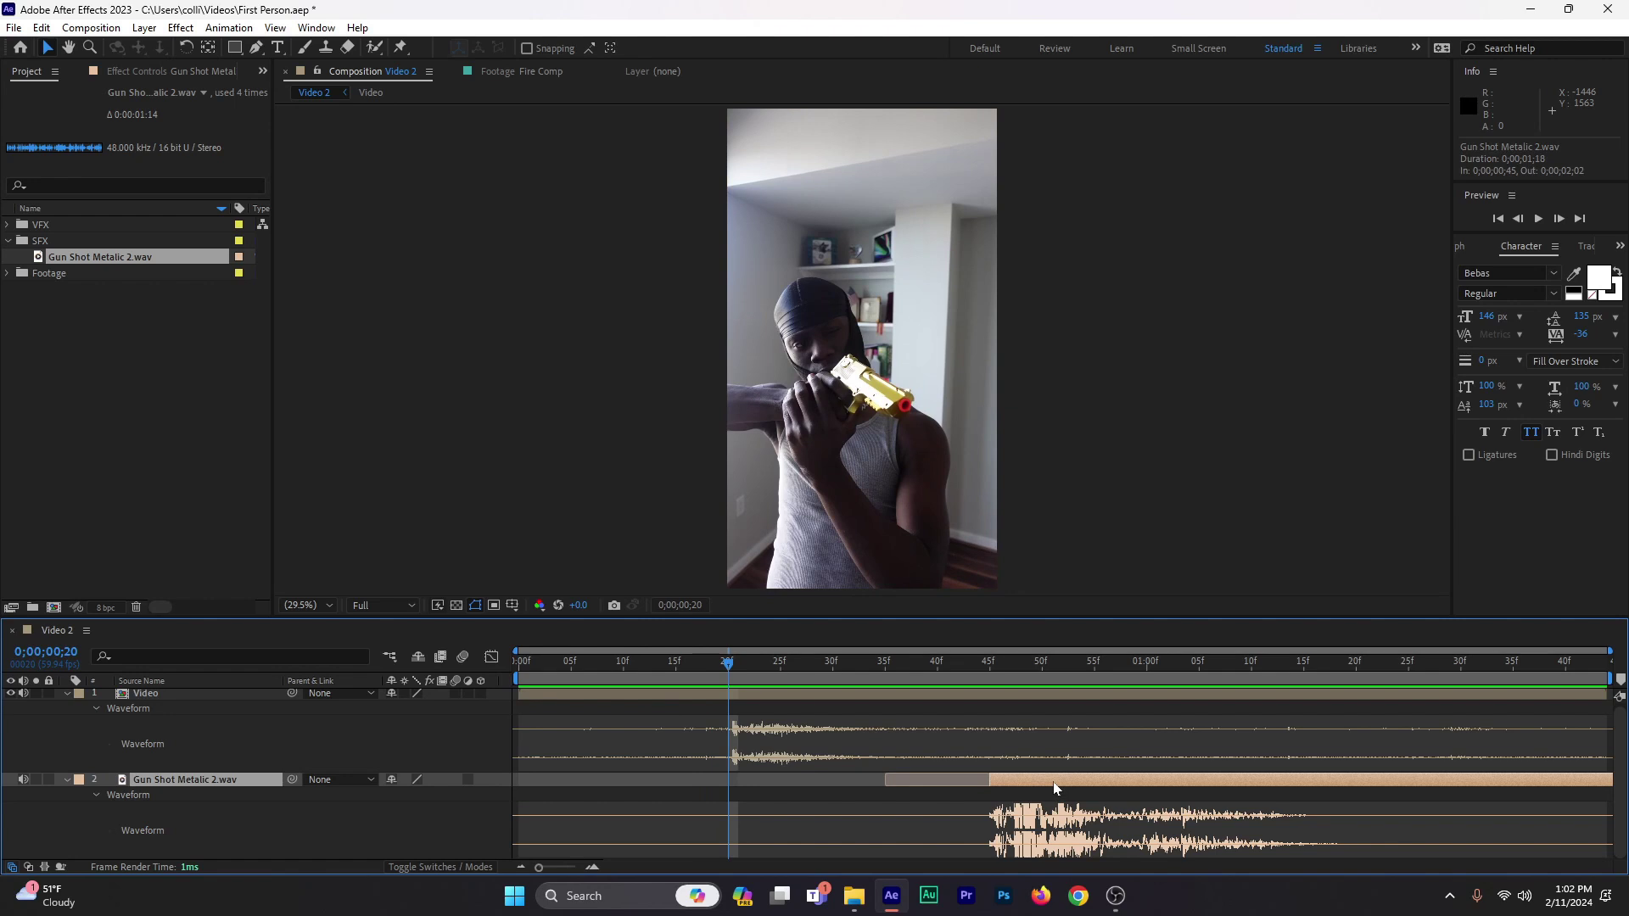
key(ctrl+d)
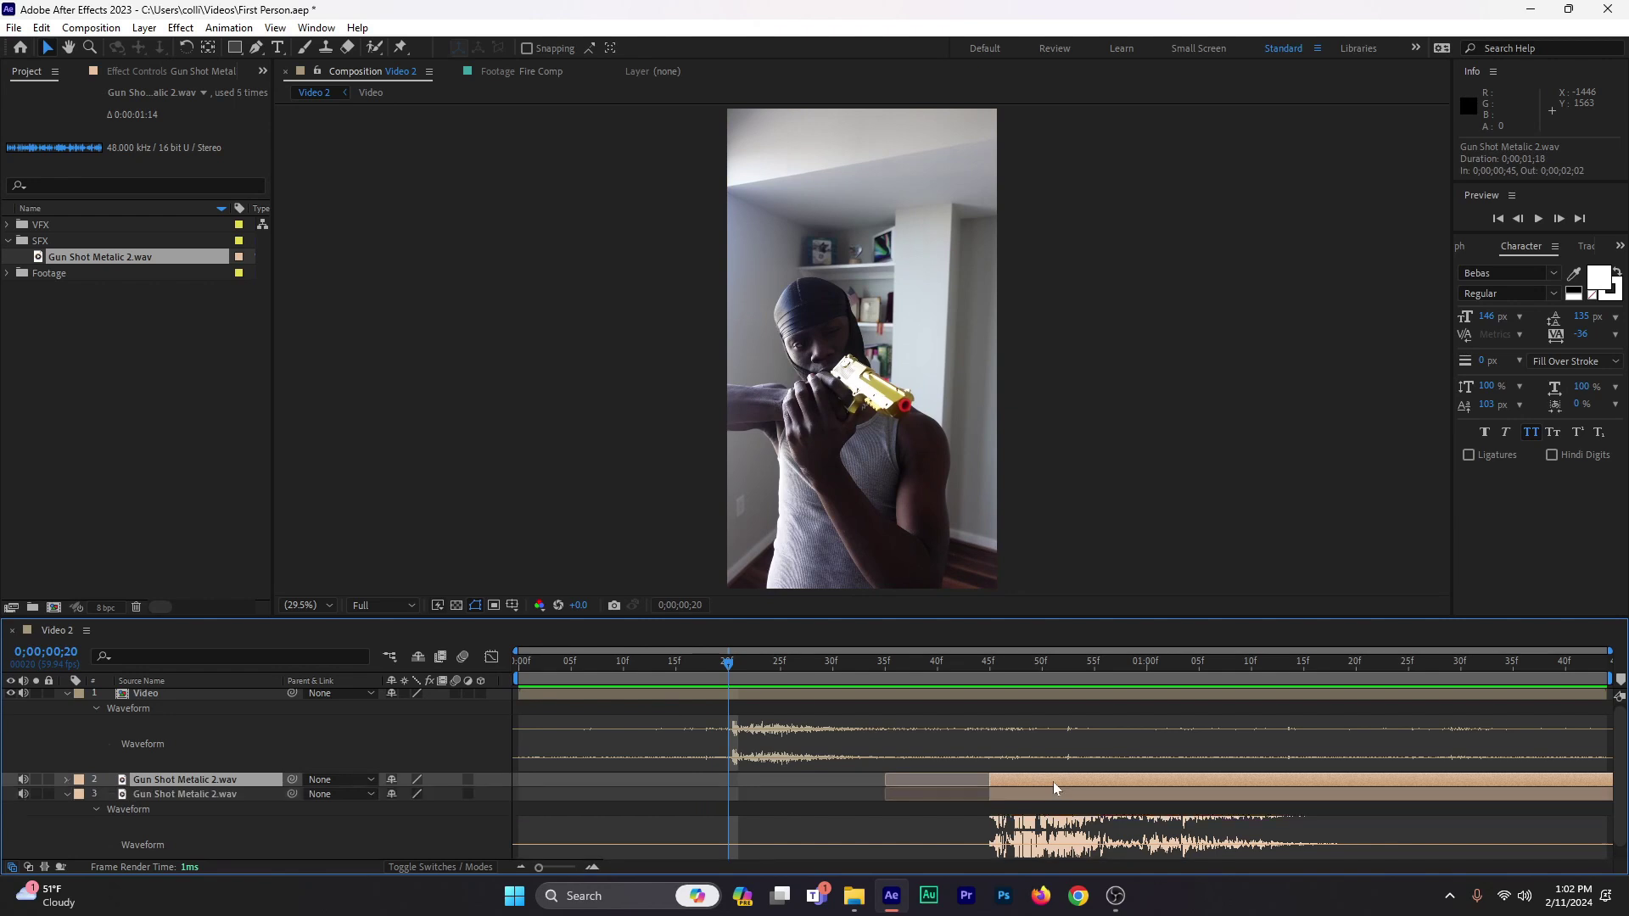
drag(1038, 777, 778, 781)
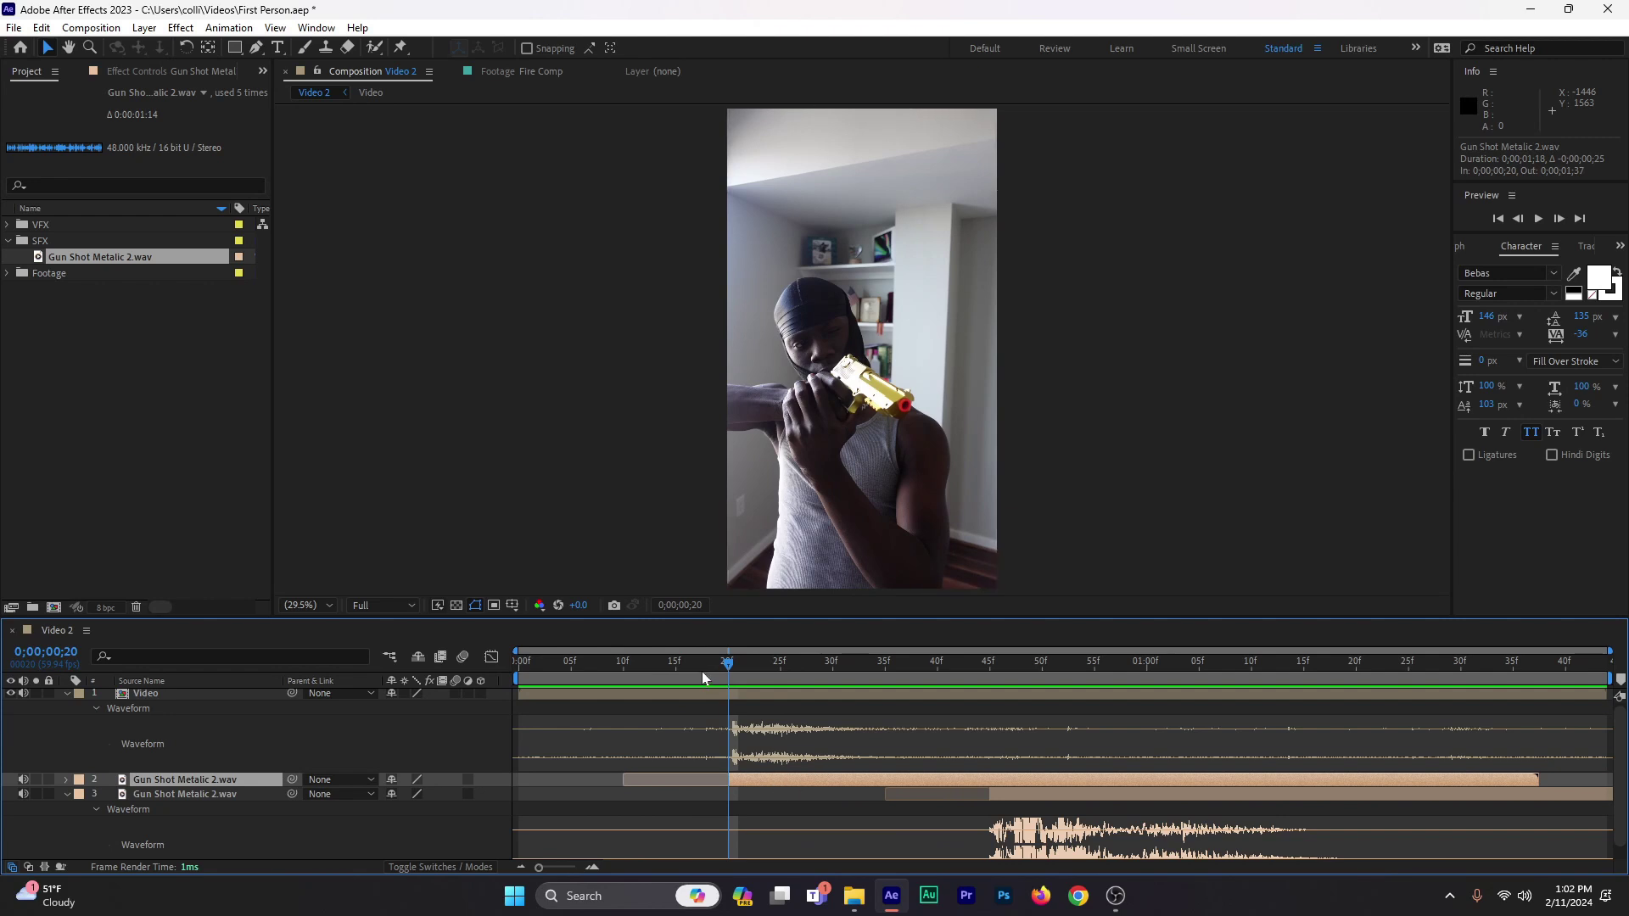
Step: Collapse the gun shot layer's waveform and order the layers with the earlier gun shot clip below the later one
drag(722, 674, 1189, 743)
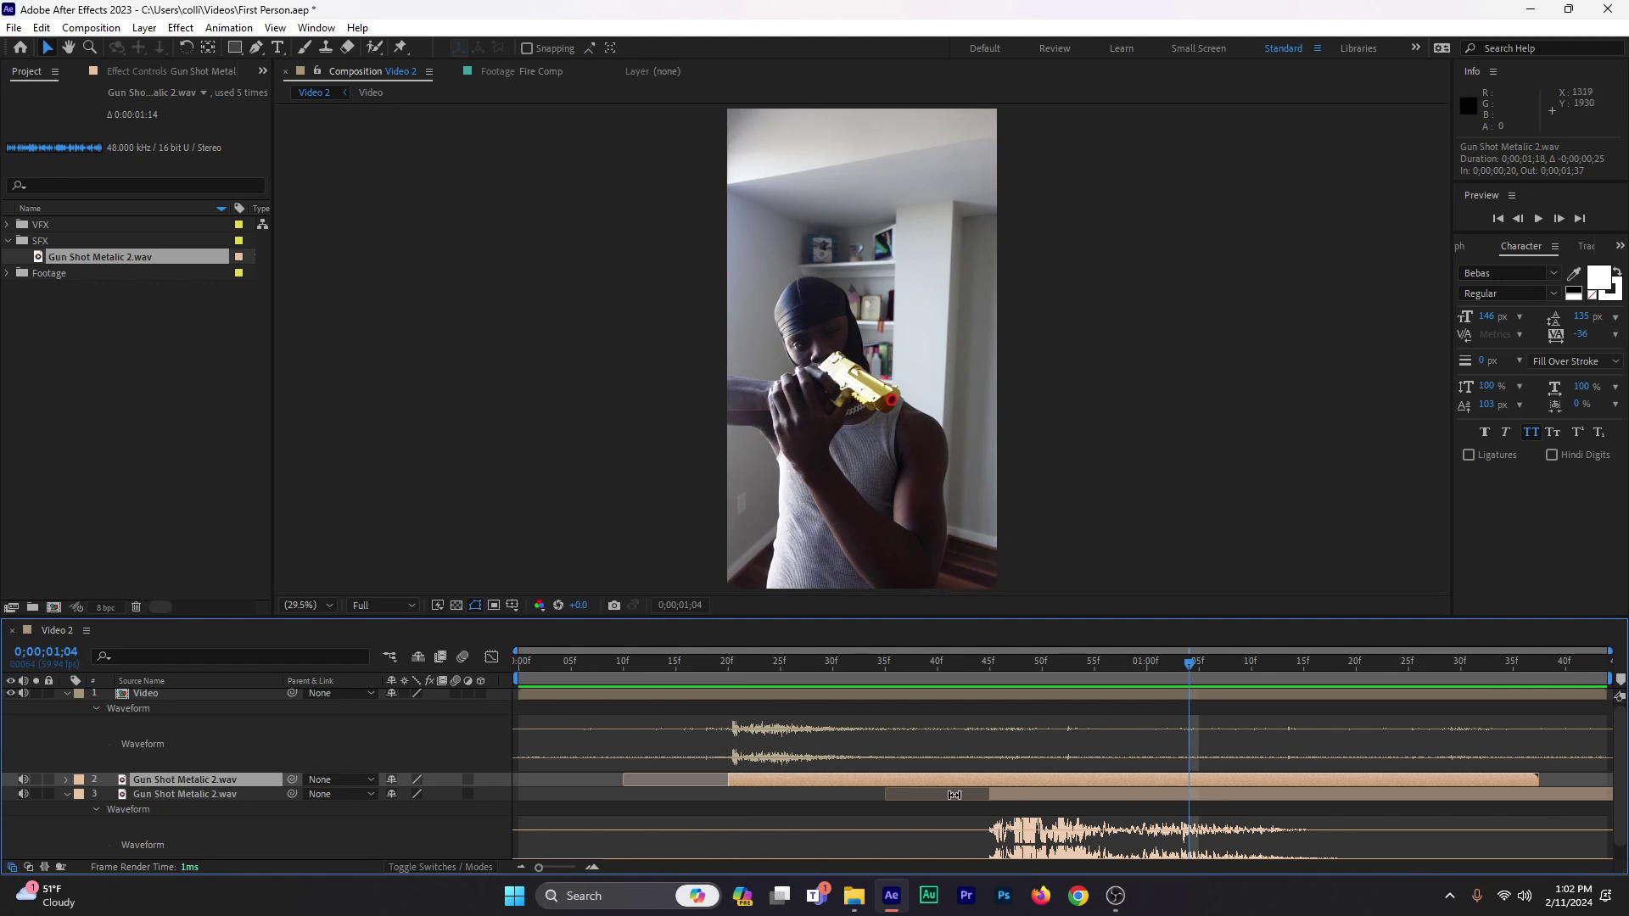
click(67, 796)
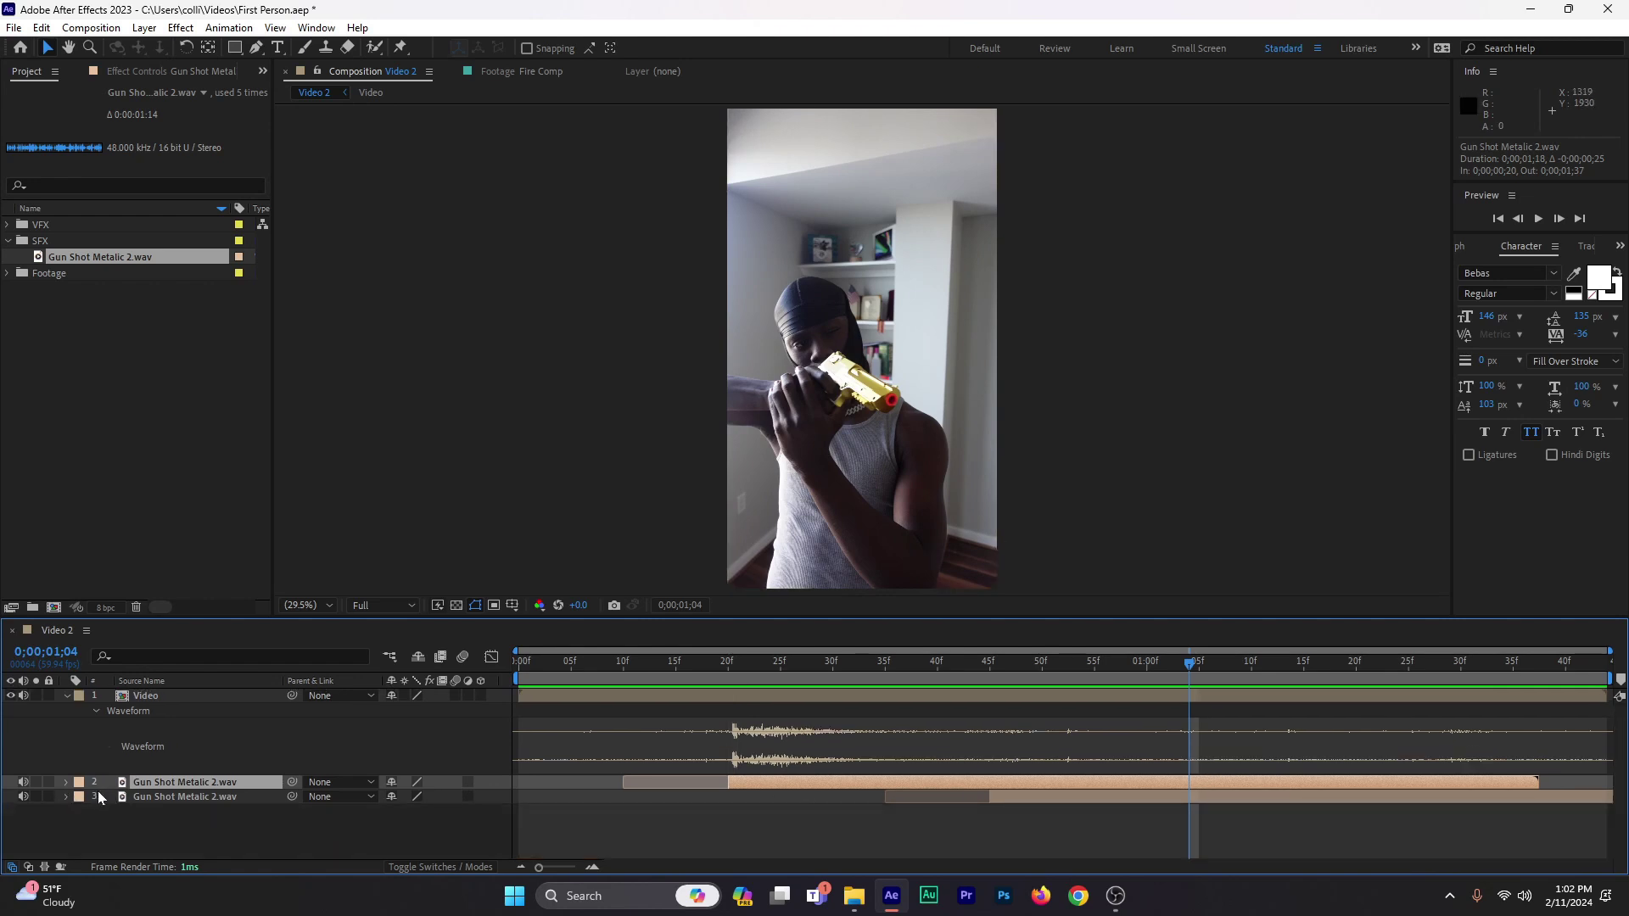
click(136, 797)
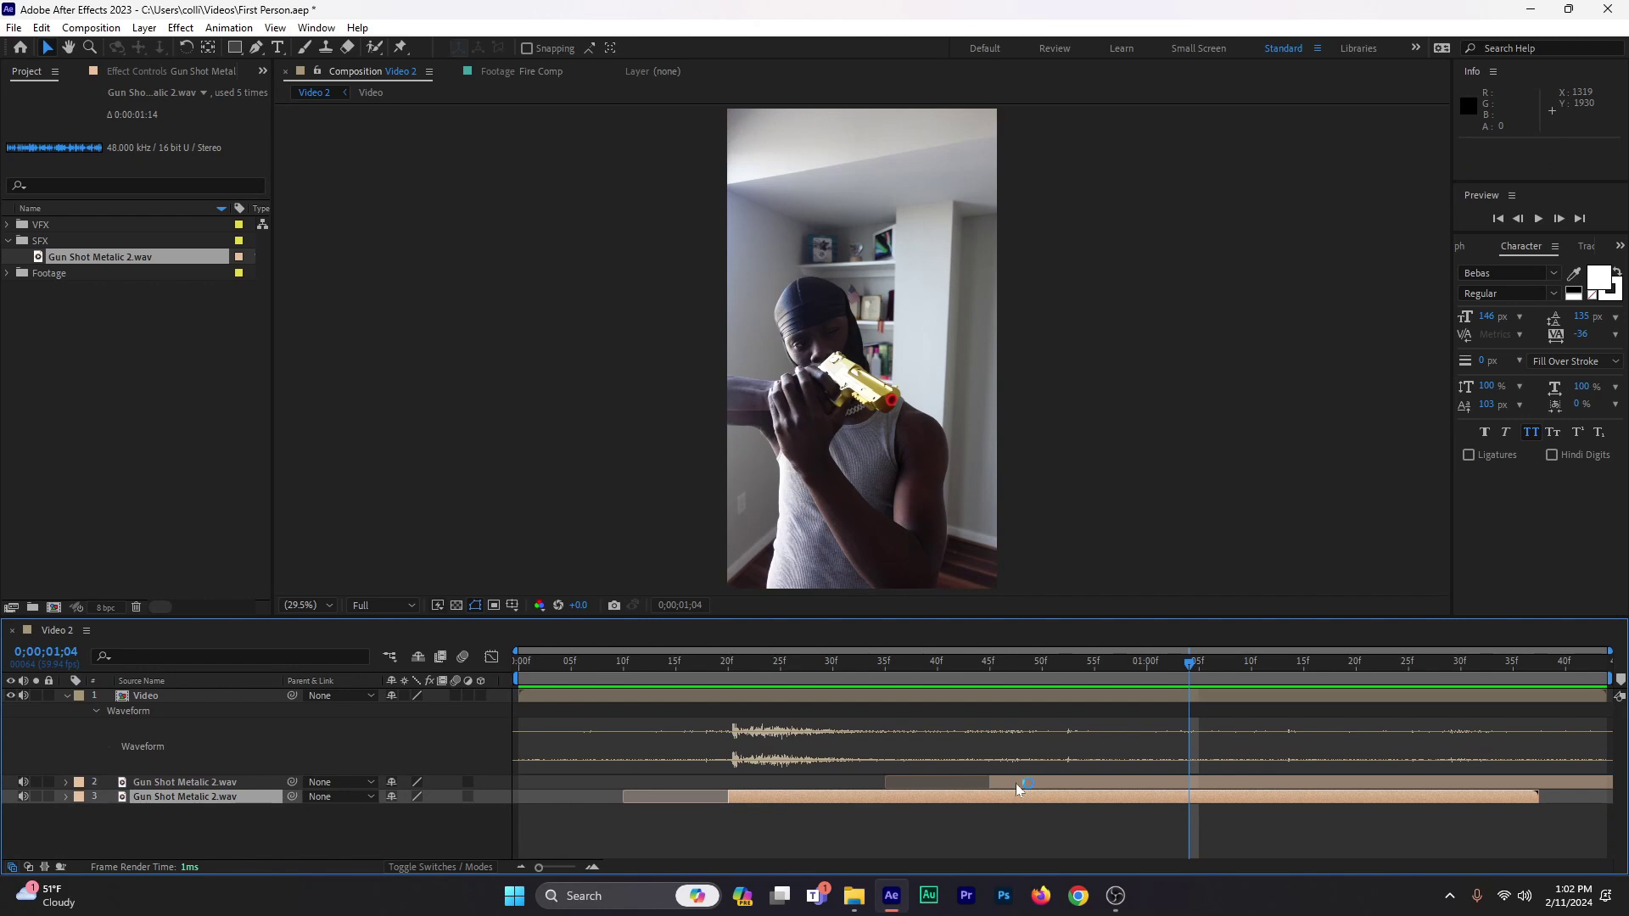
Step: Duplicate the gun shot layer that starts at 0;00;00;45 and move the copy to start at 0;00;01;04
key(ctrl+])
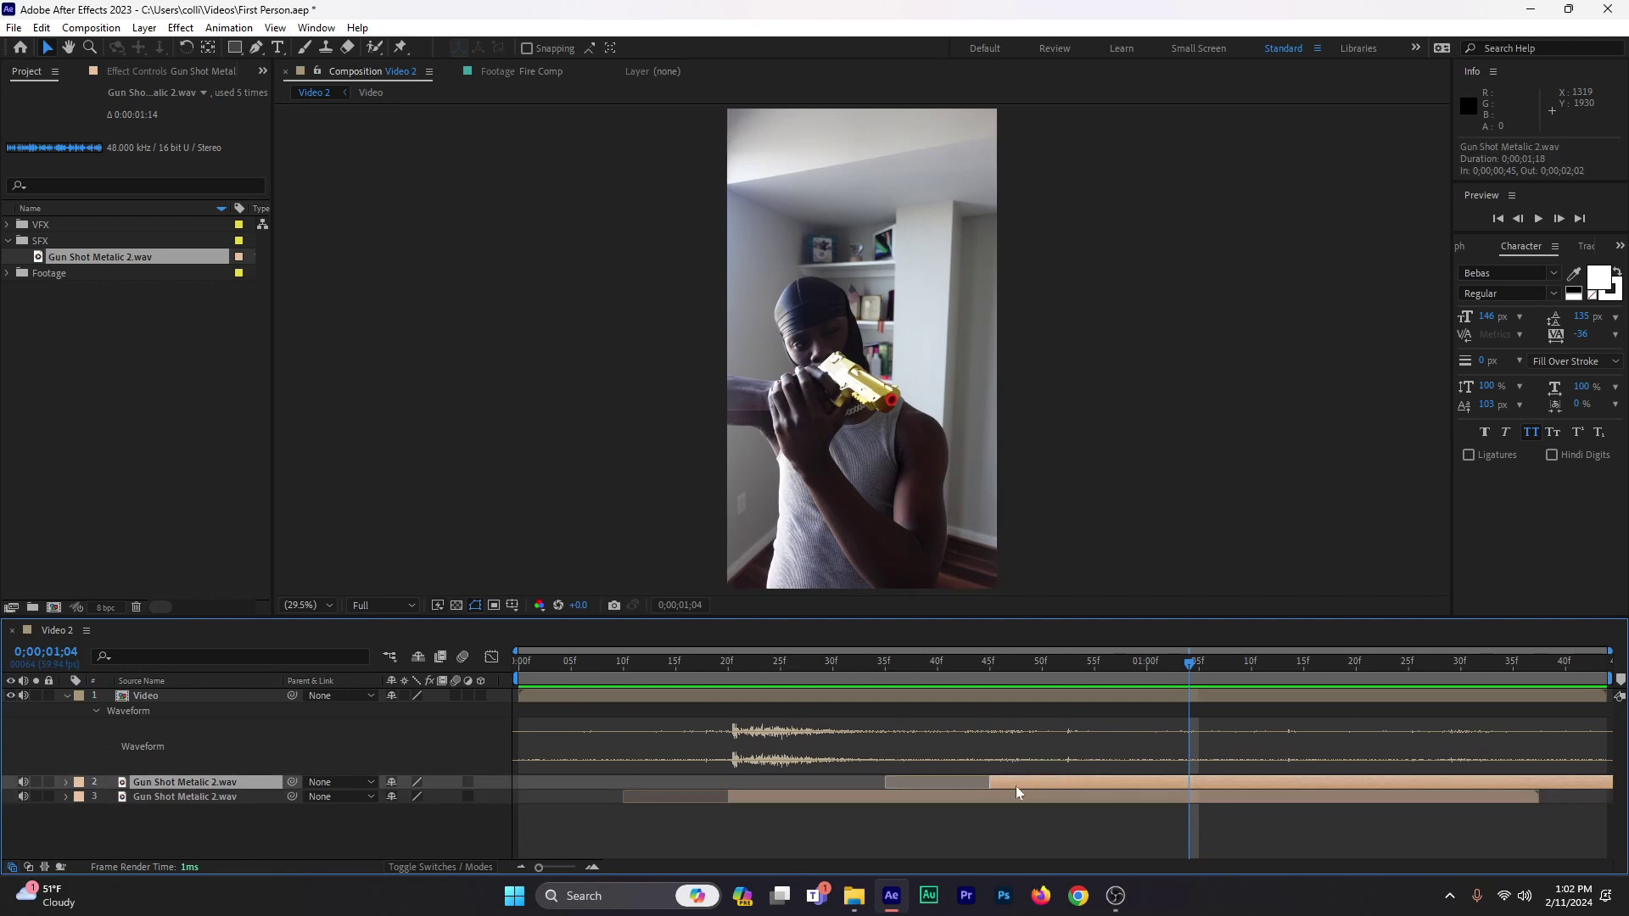
key(ctrl+d)
drag(1009, 781, 1209, 783)
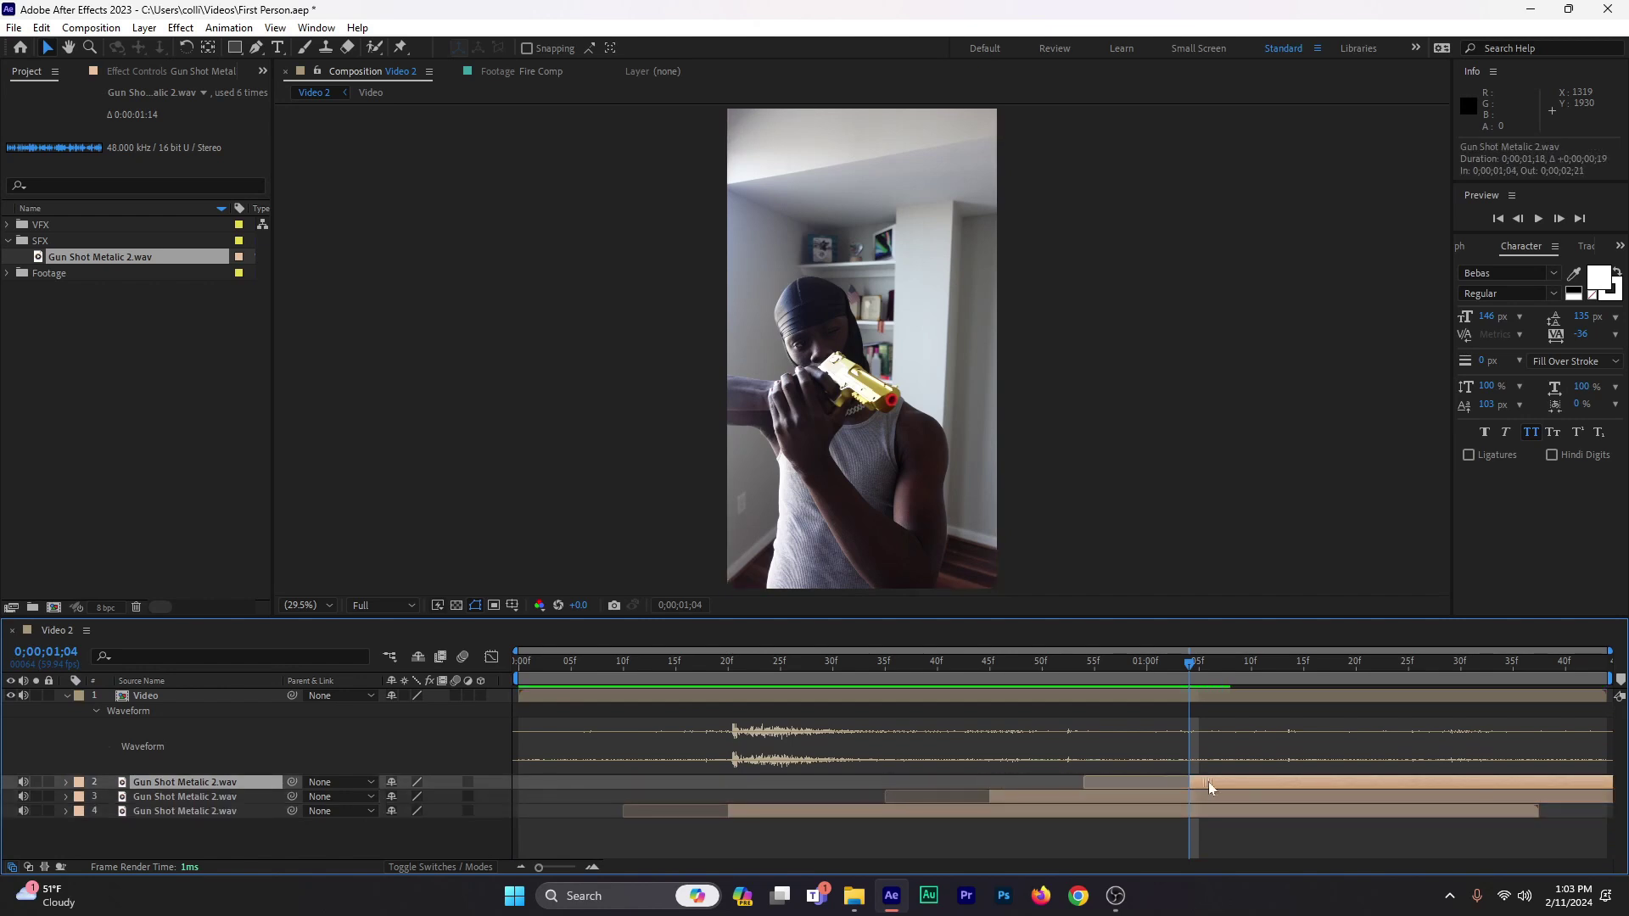
Step: Duplicate the latest gun shot layer and move the copy to start at 0;00;01;26 for the fourth shot
drag(1194, 665, 1418, 678)
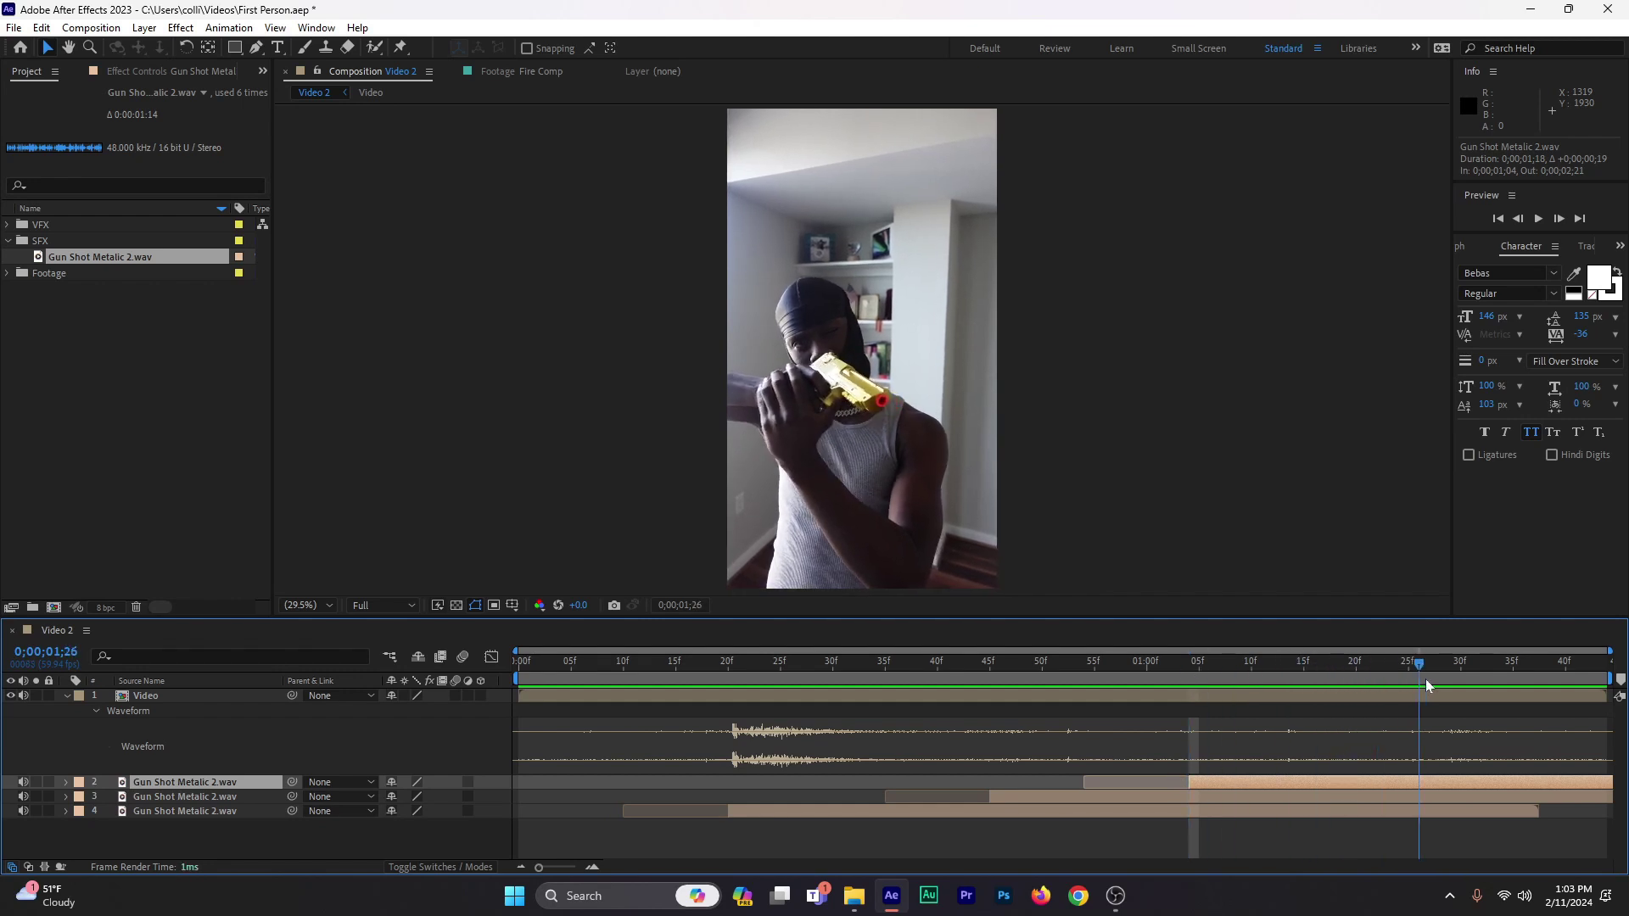
key(ctrl+d)
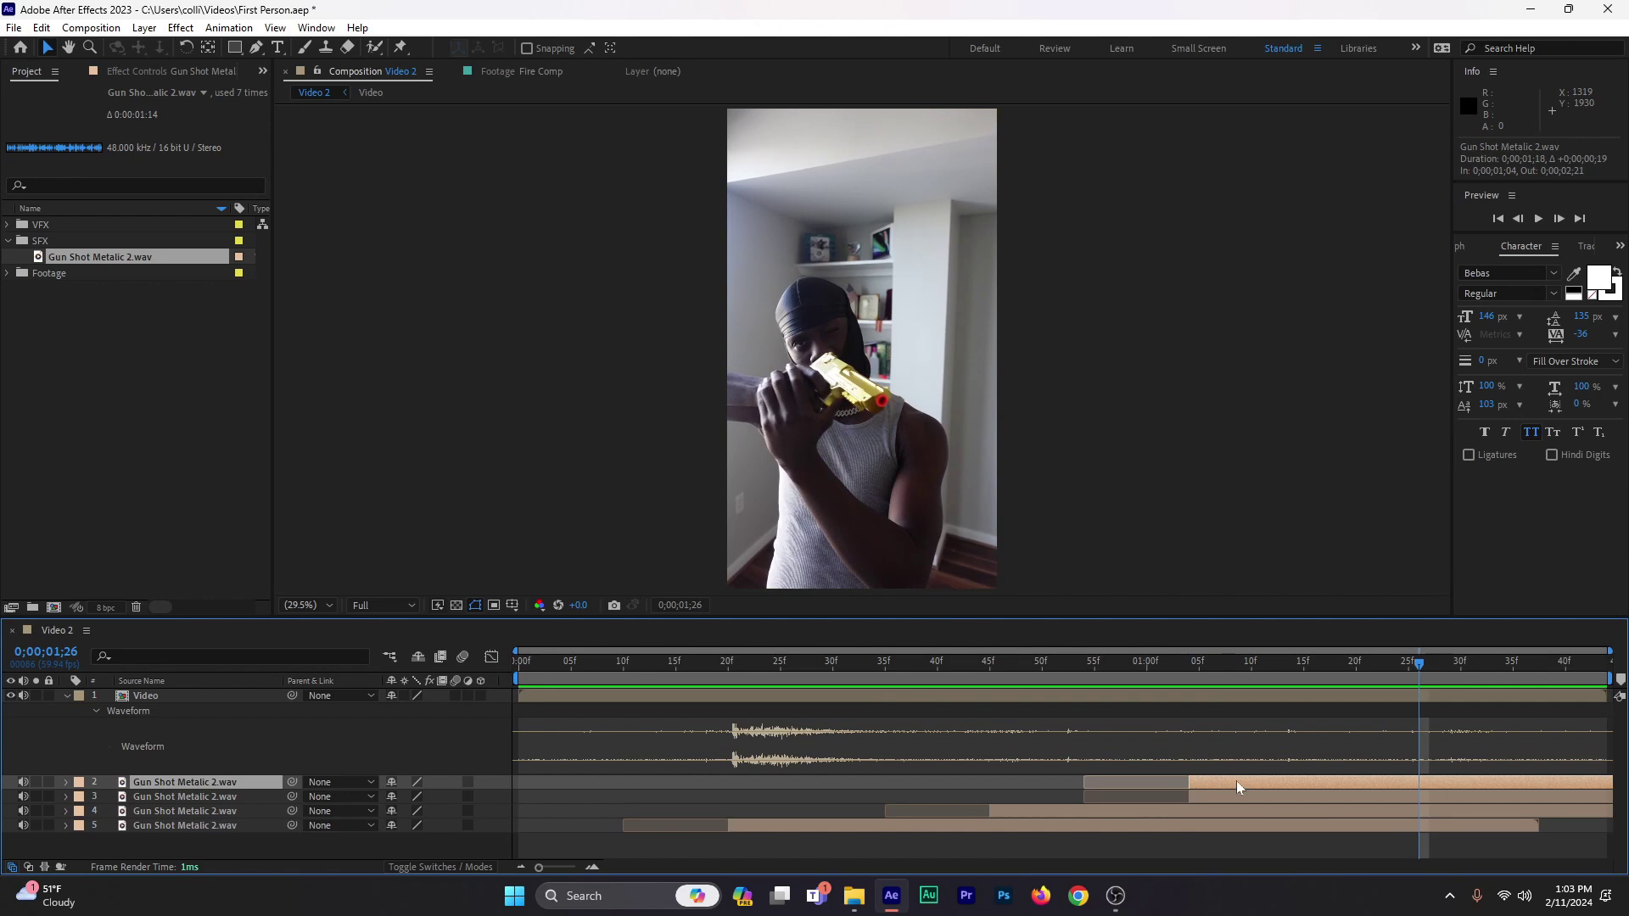
drag(1229, 781, 1462, 785)
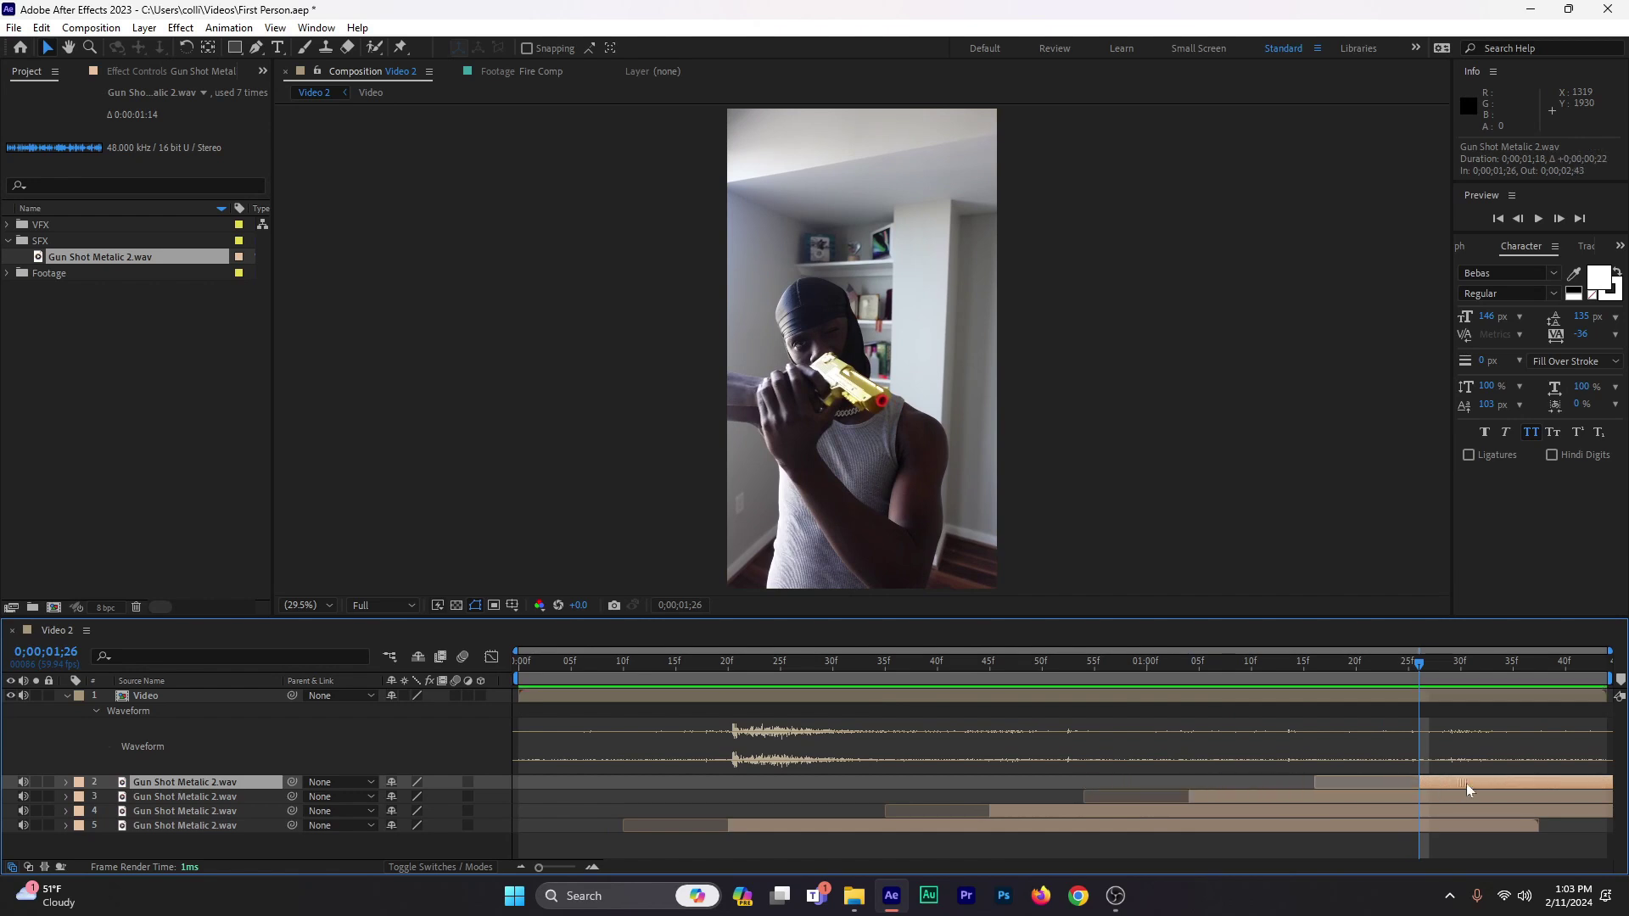
Step: Collapse the Video layer's waveform and play back the composition to check the timing of all gun shots
click(67, 696)
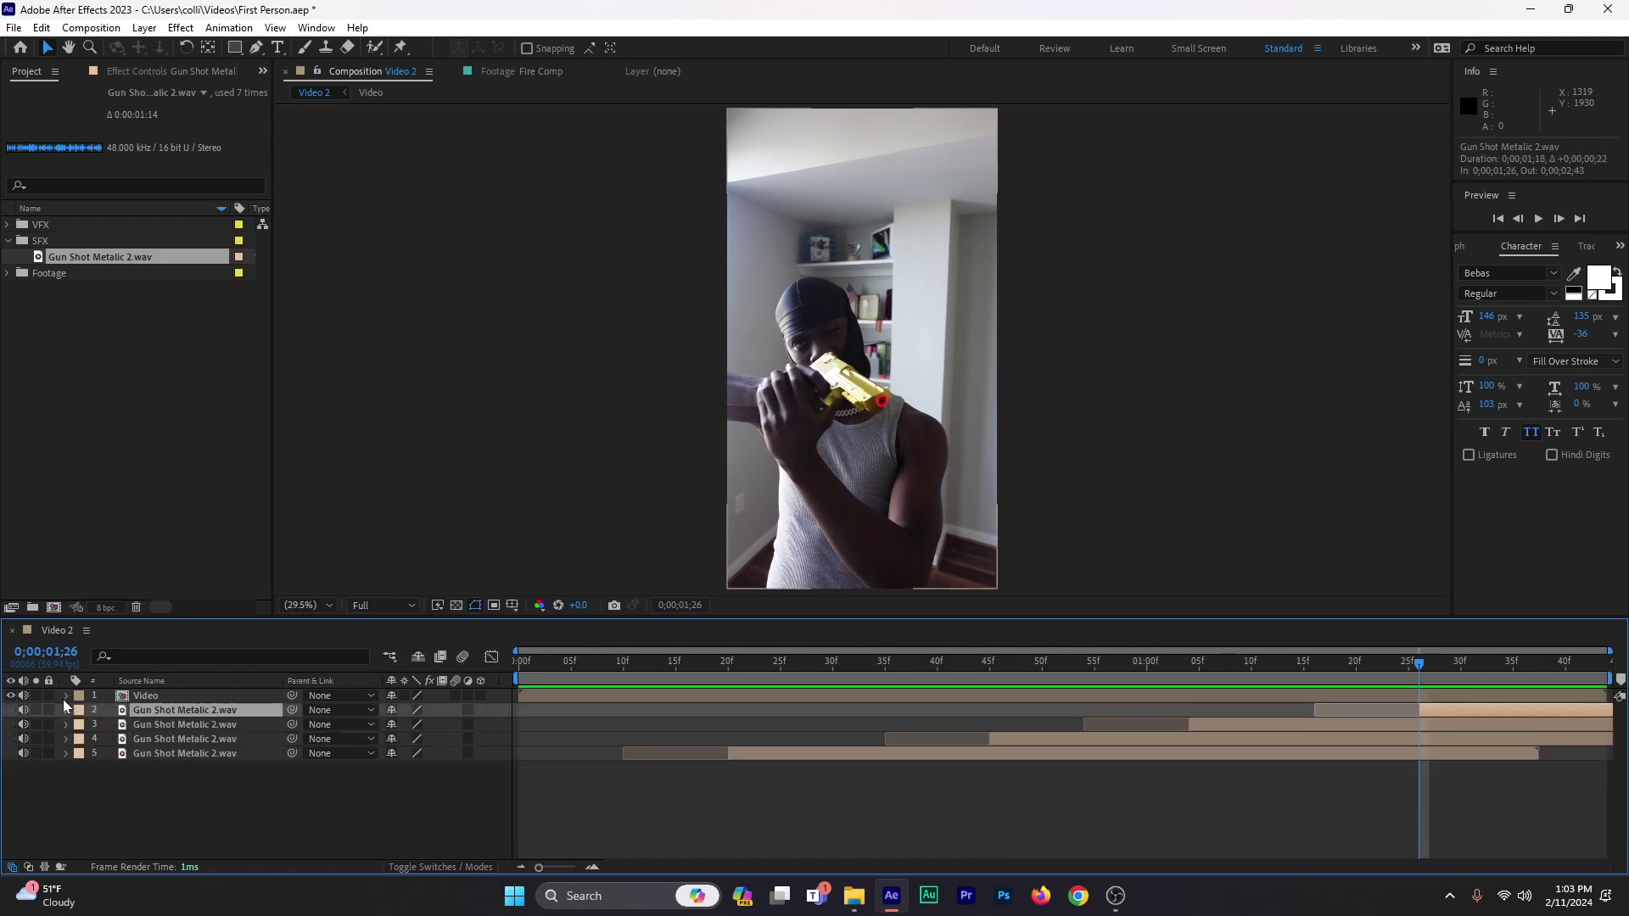
click(662, 668)
key(space)
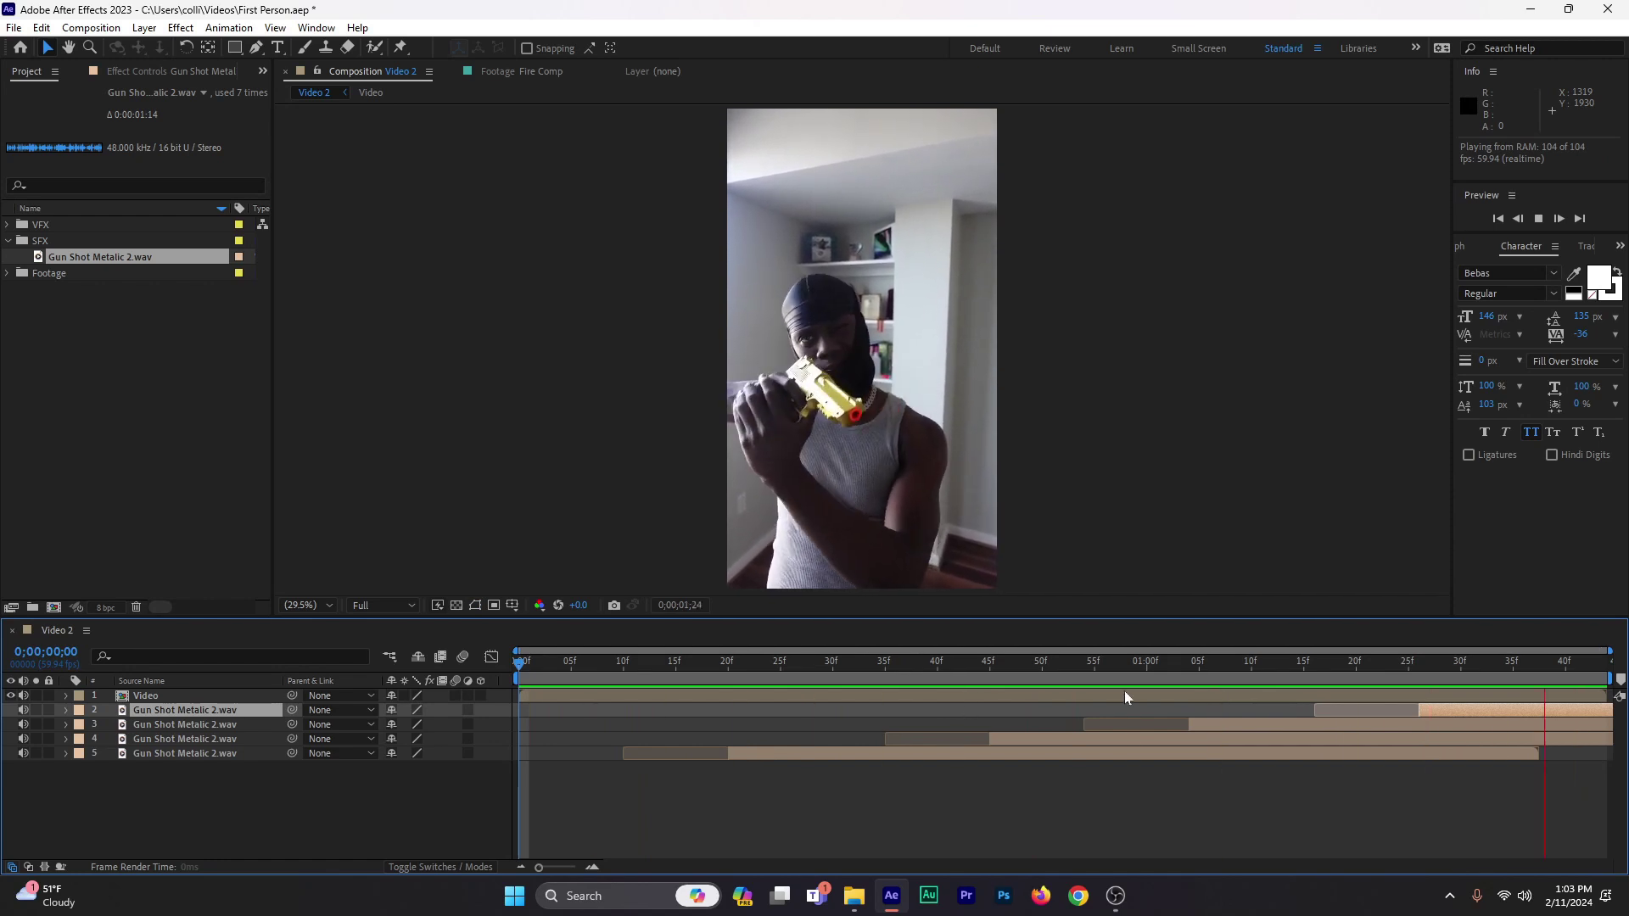
Step: Lower the Video layer's audio level to -19 dB, then collapse the layer and return to the composition's start
click(769, 665)
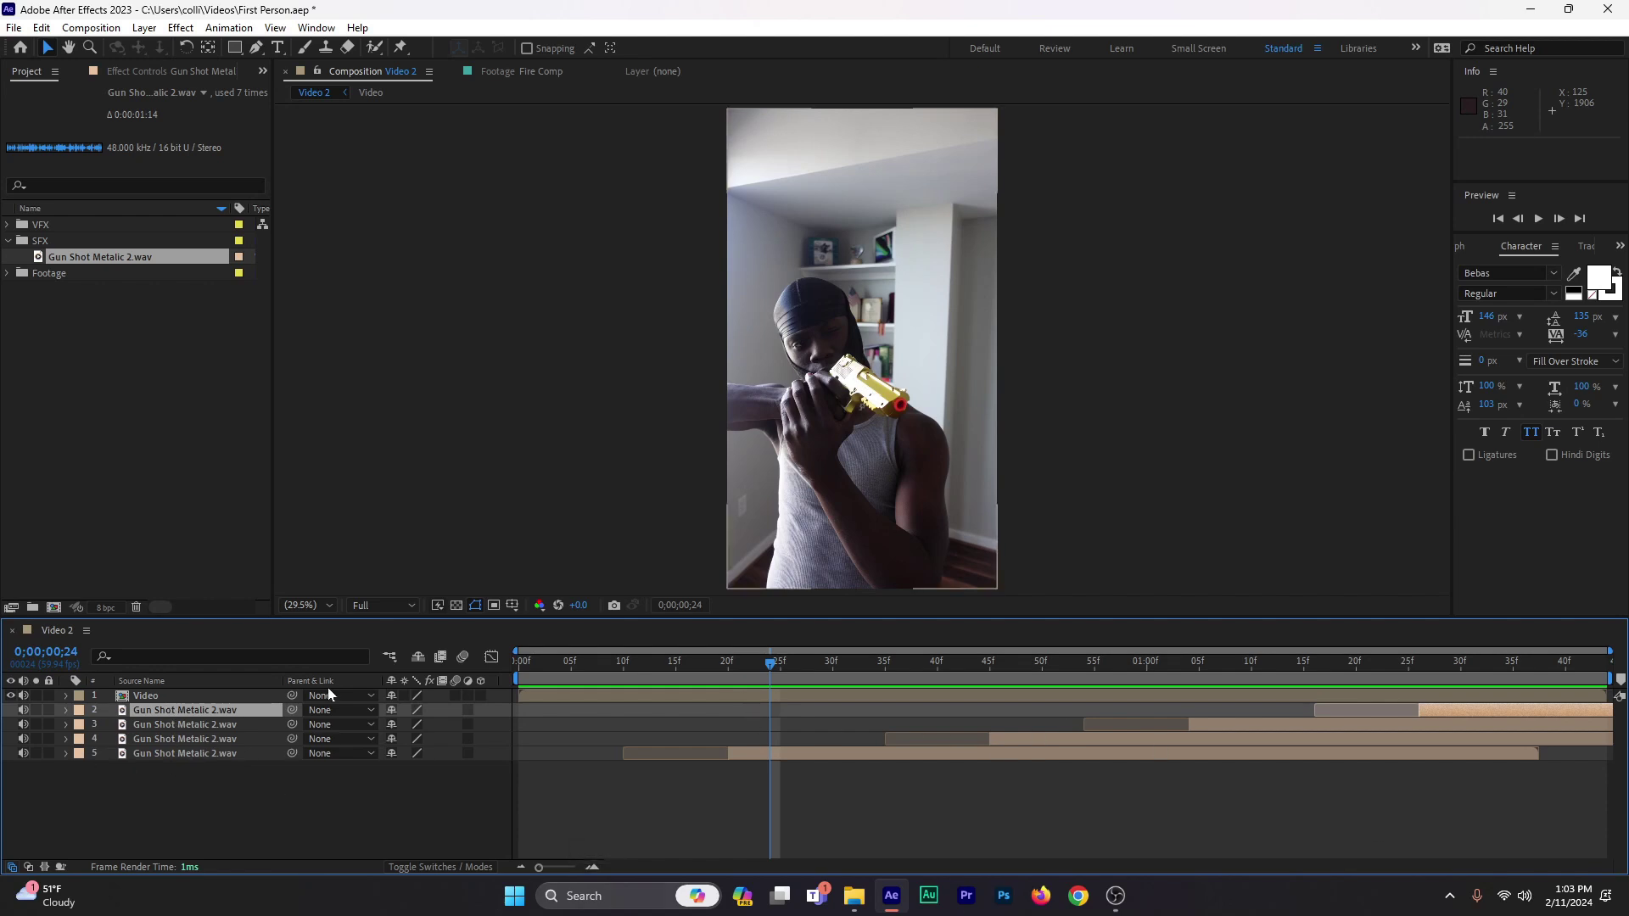
click(198, 695)
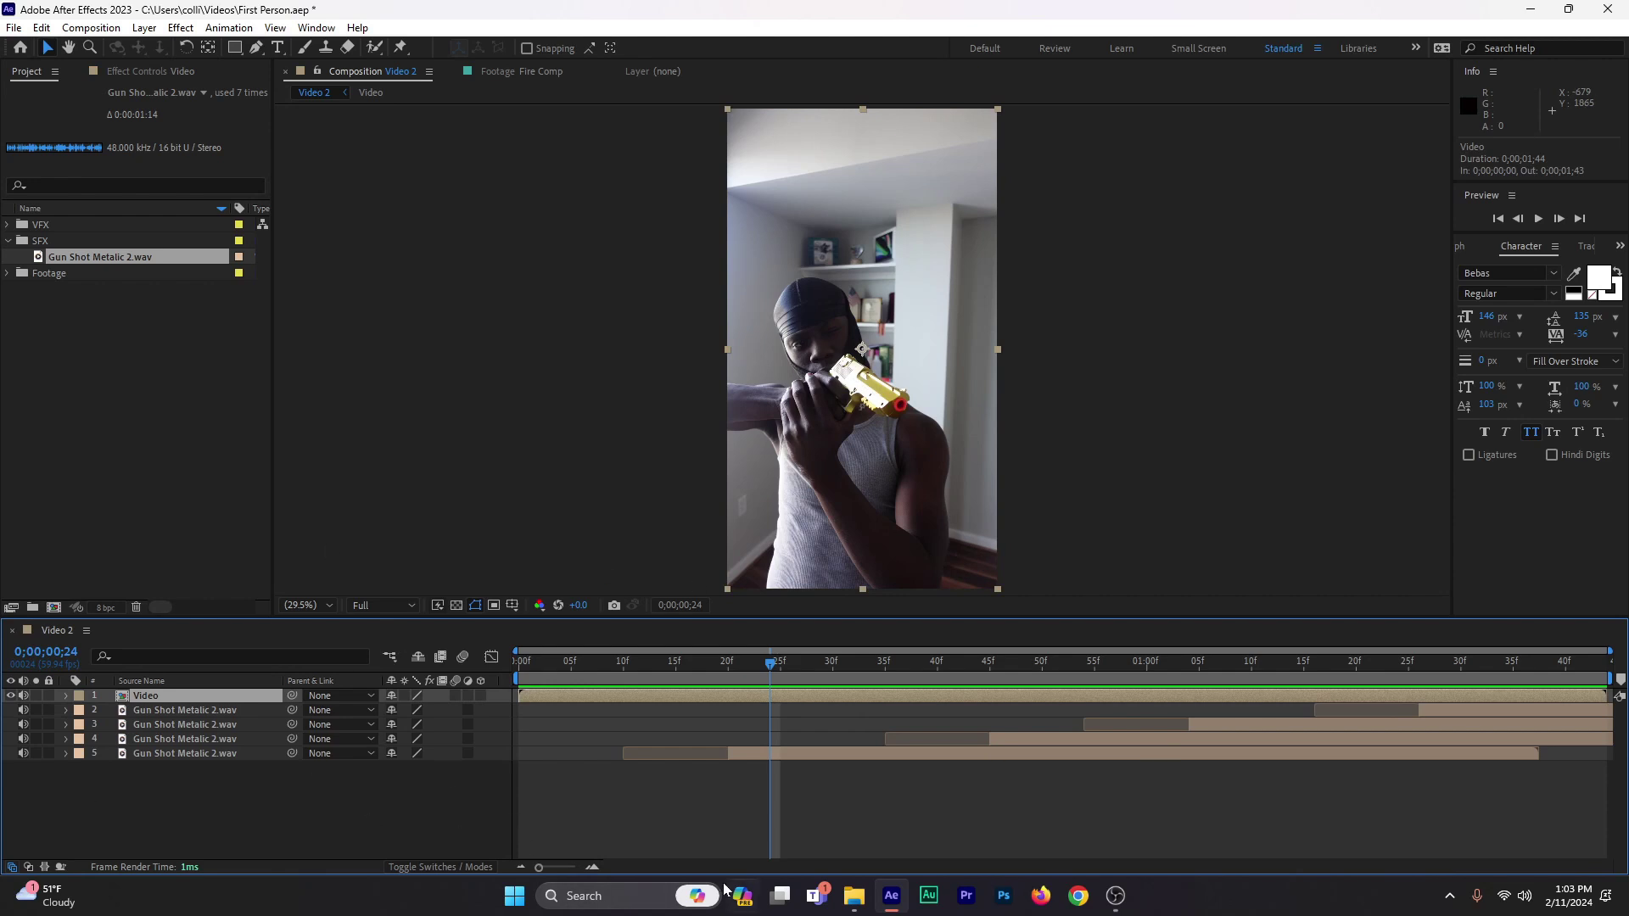
key(l)
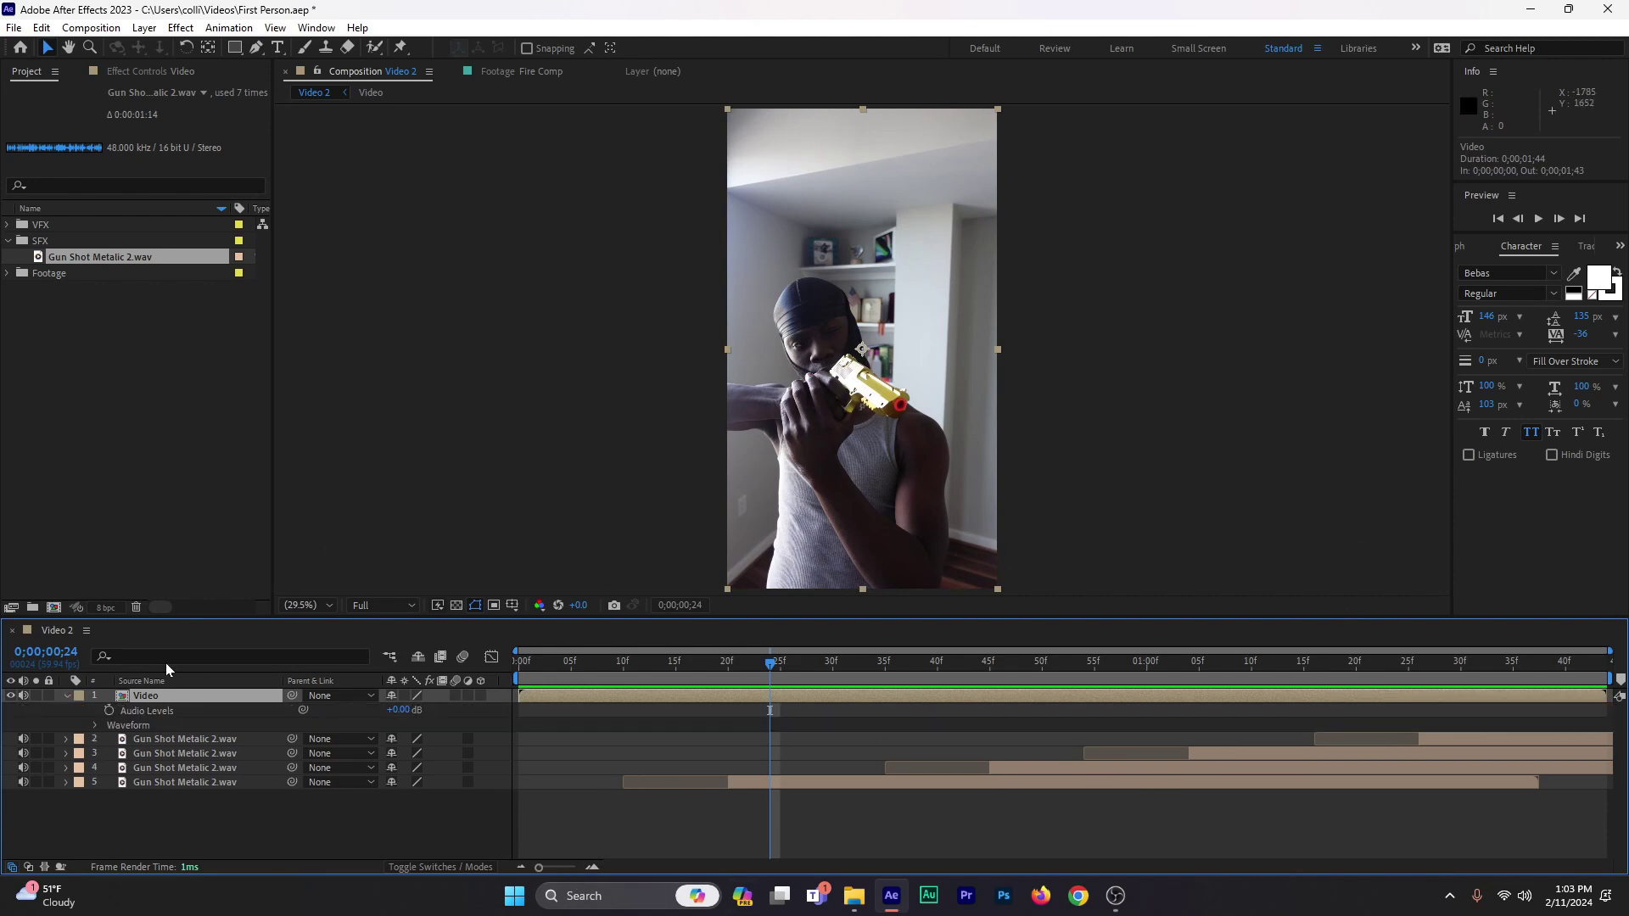
drag(397, 717, 381, 714)
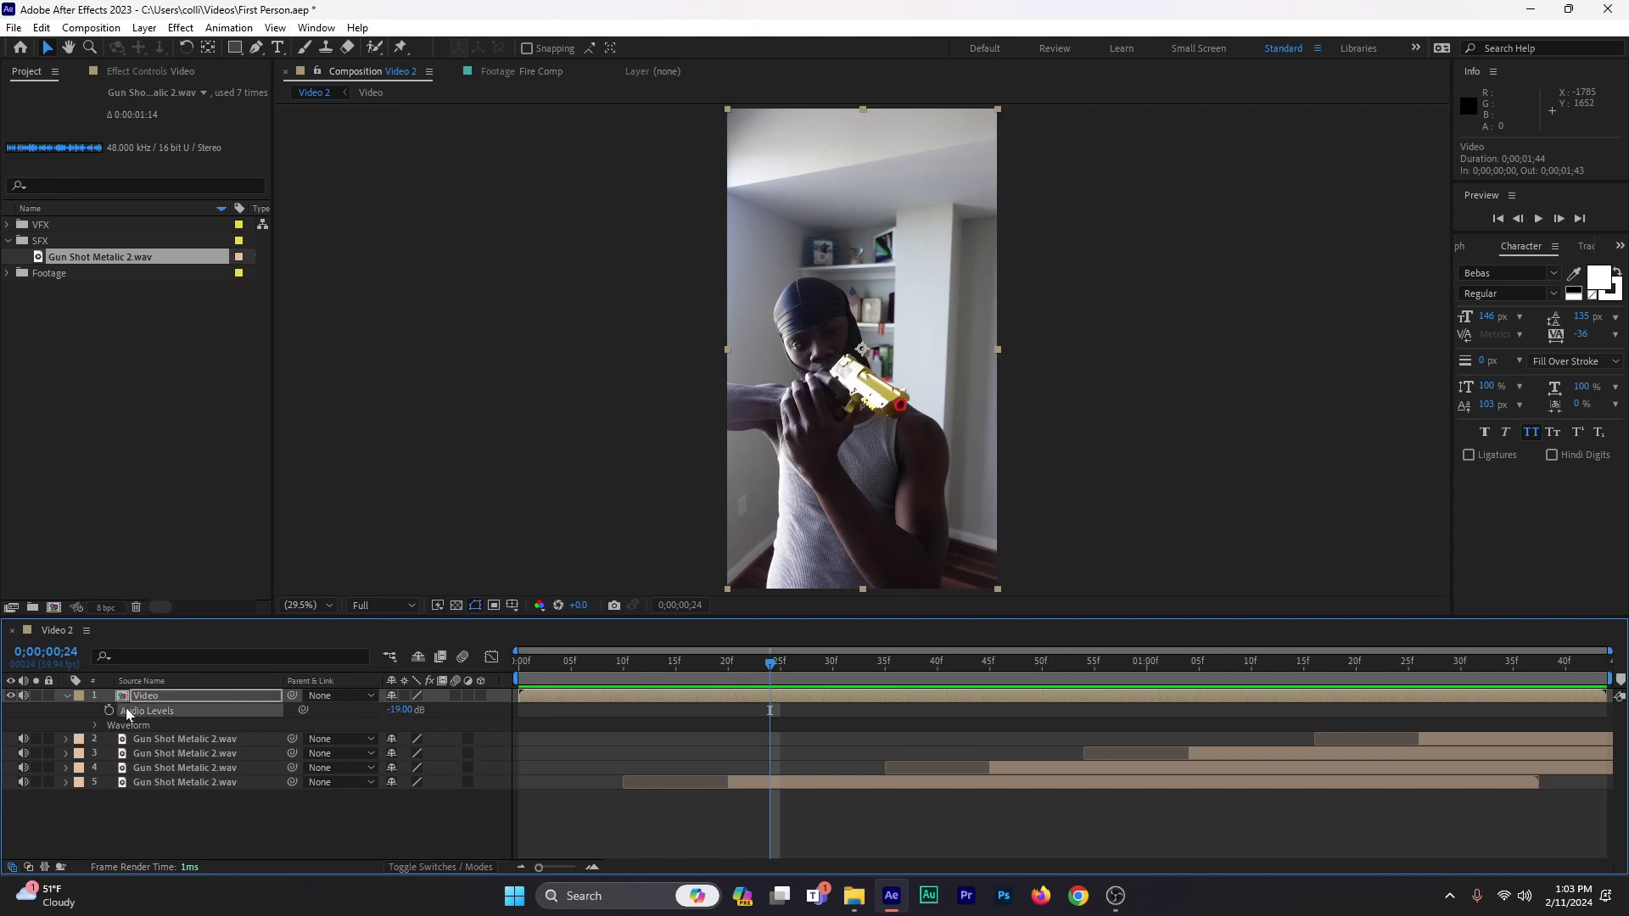
click(68, 697)
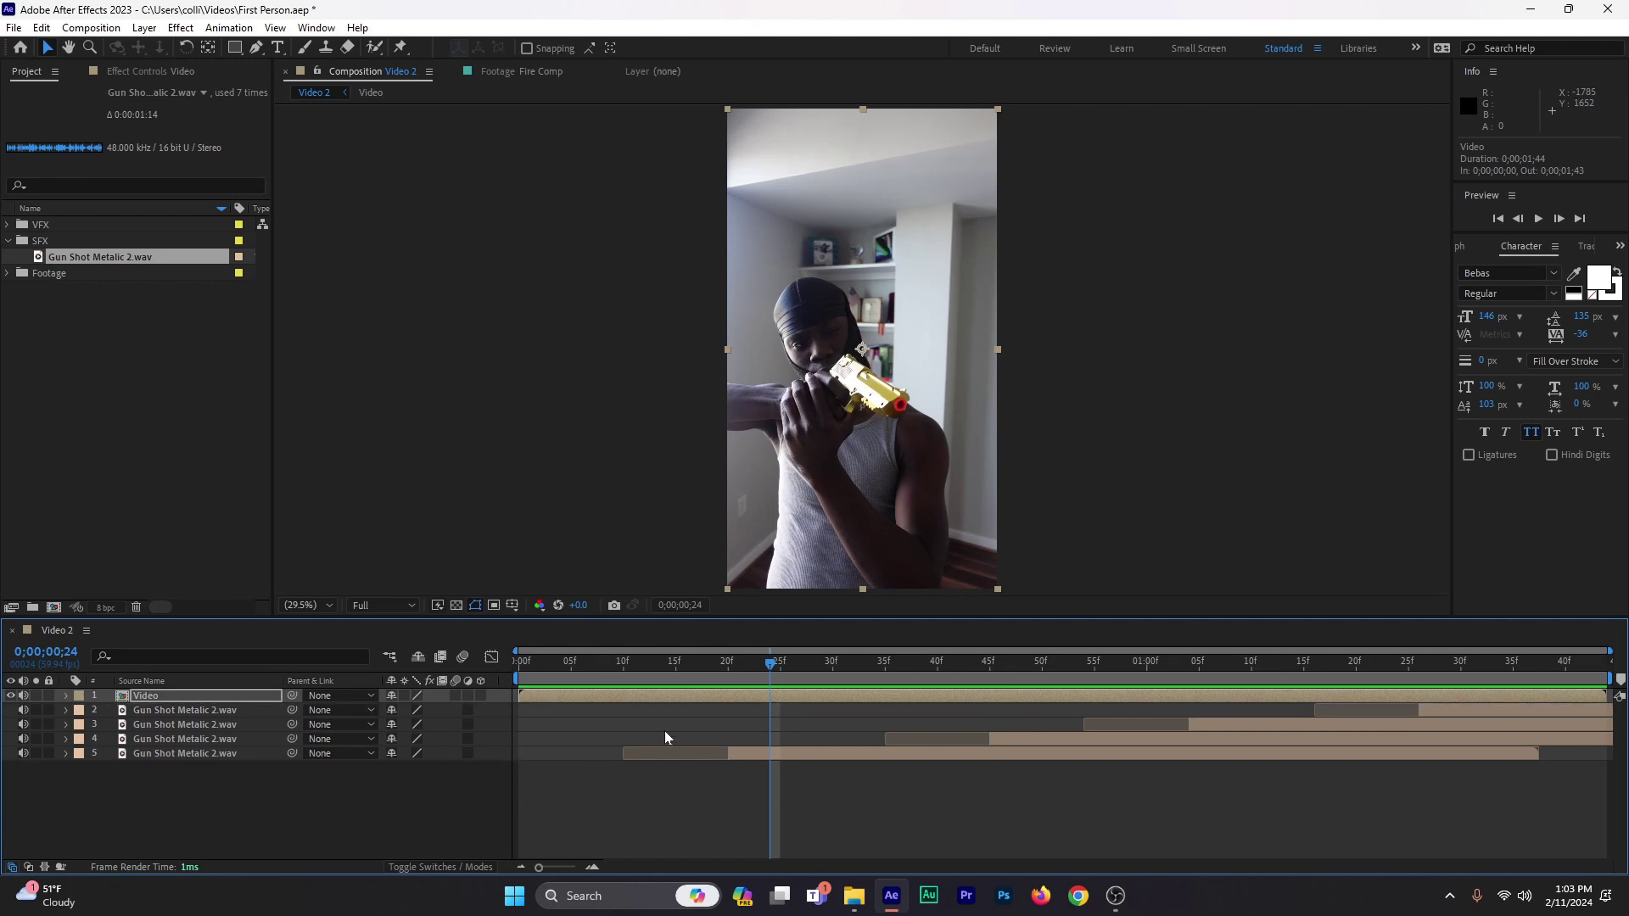
key(Home)
click(344, 807)
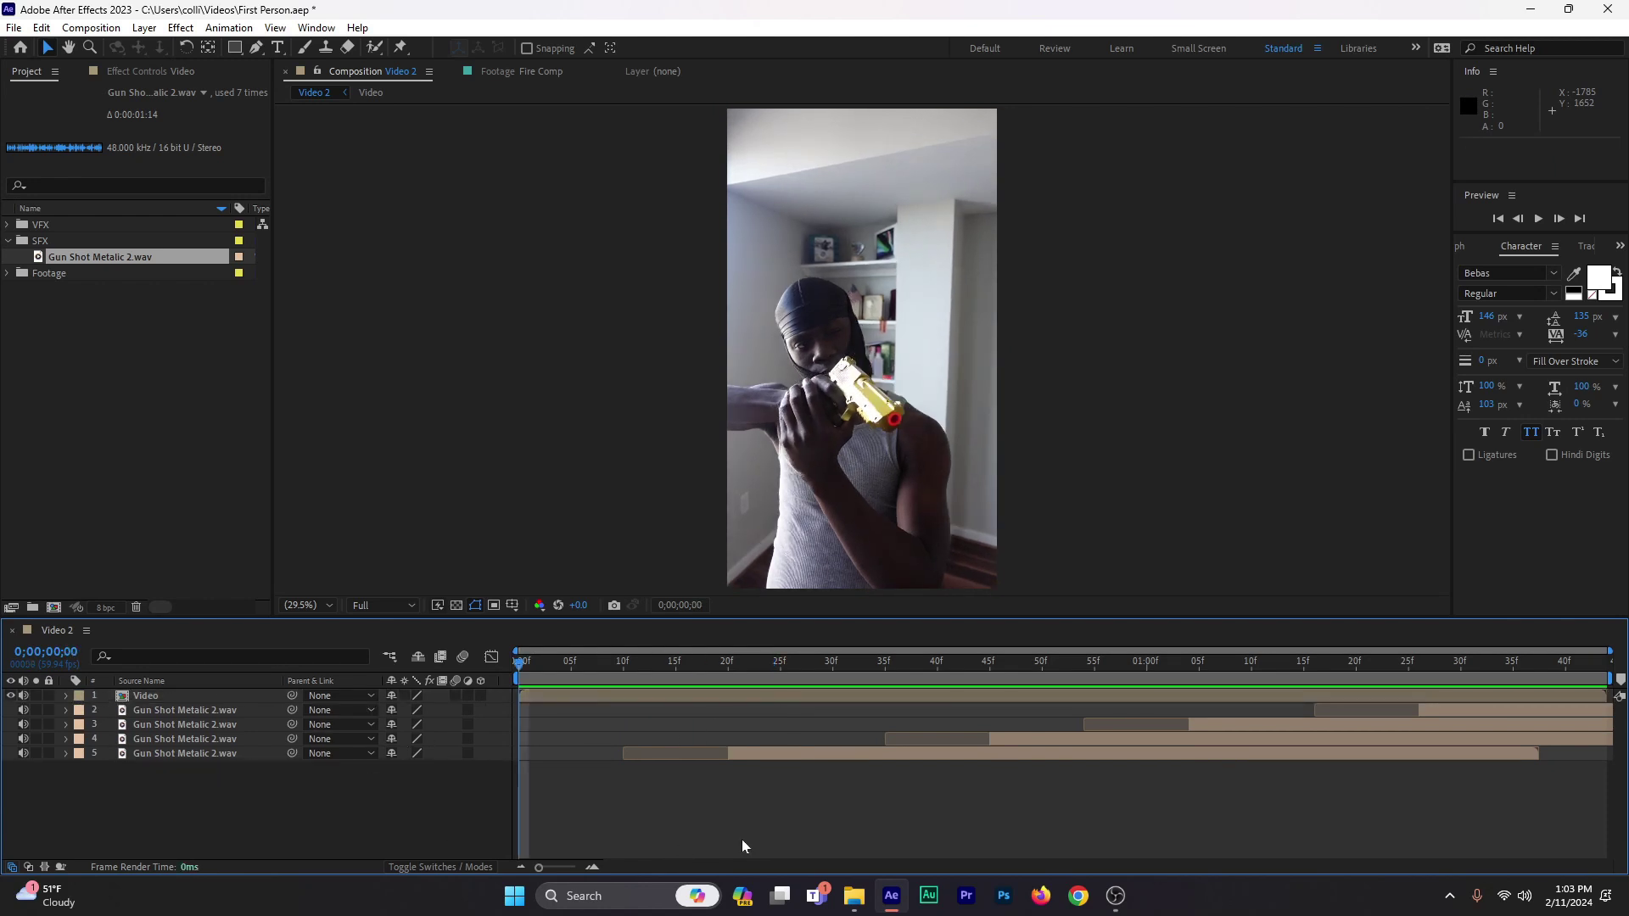
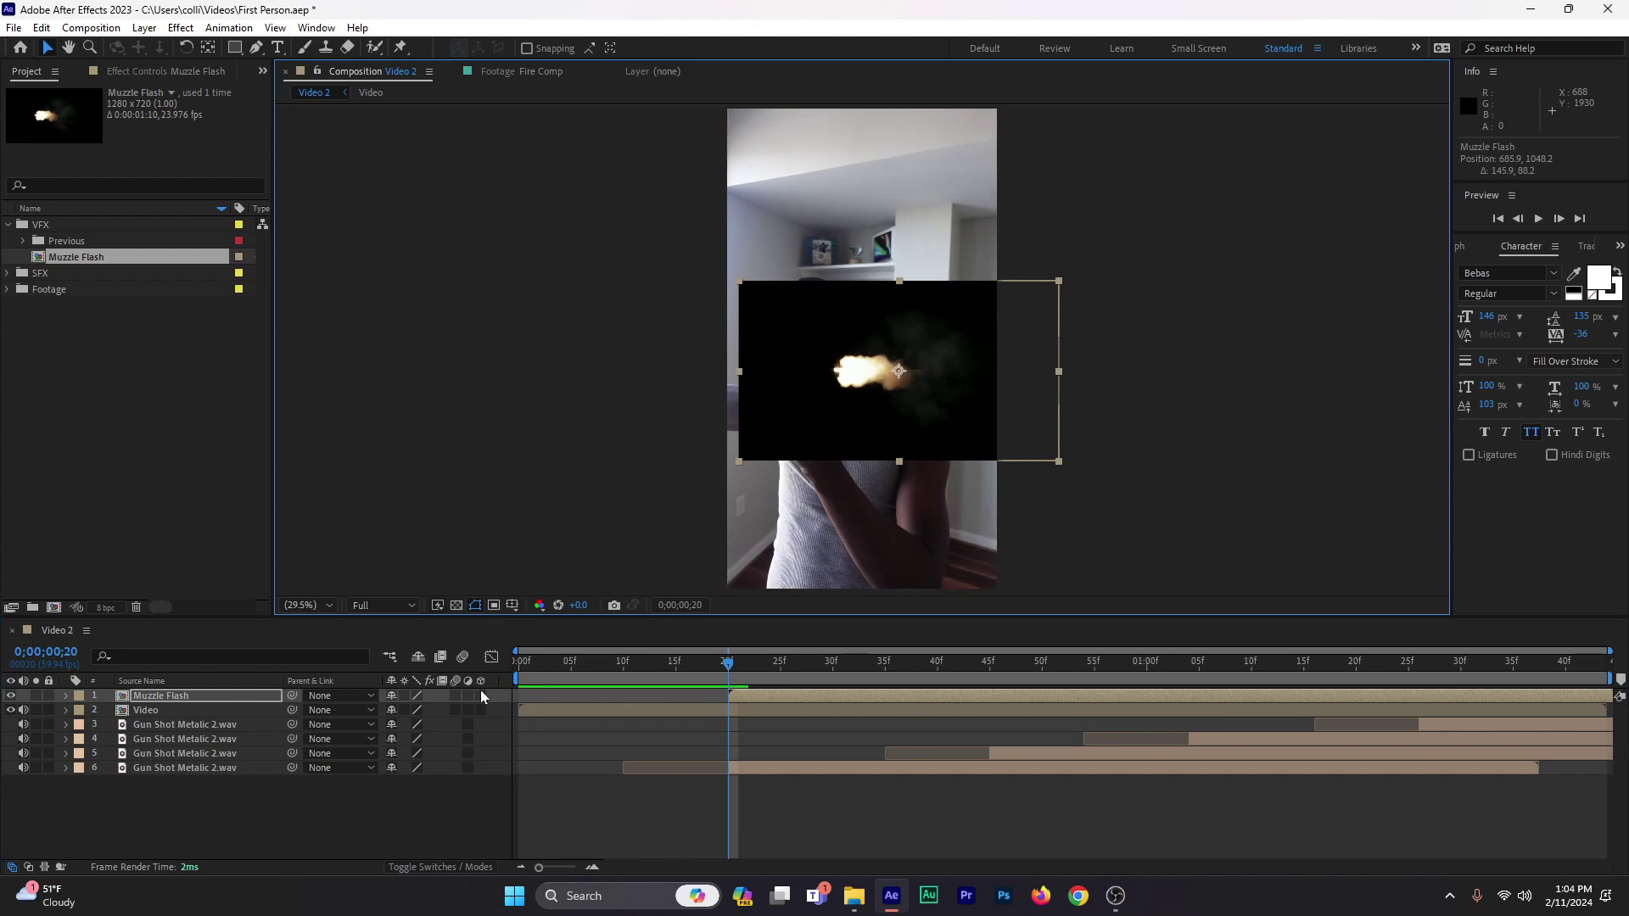
Step: Make the Muzzle Flash a 3D layer and set its blending mode to Screen
click(450, 864)
click(441, 863)
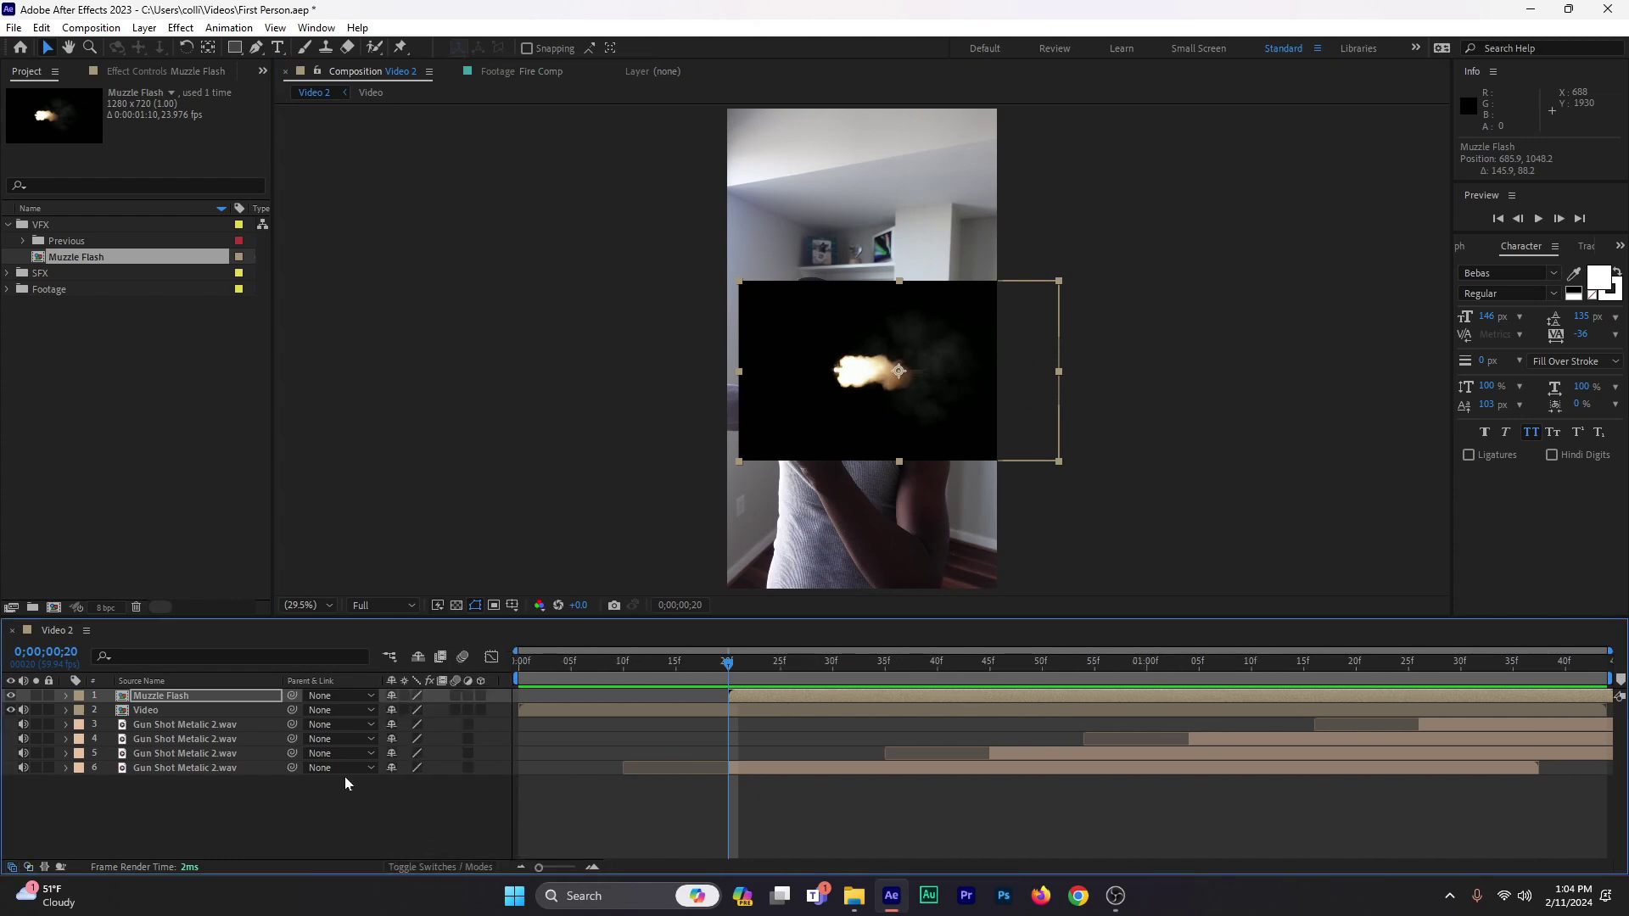
click(480, 695)
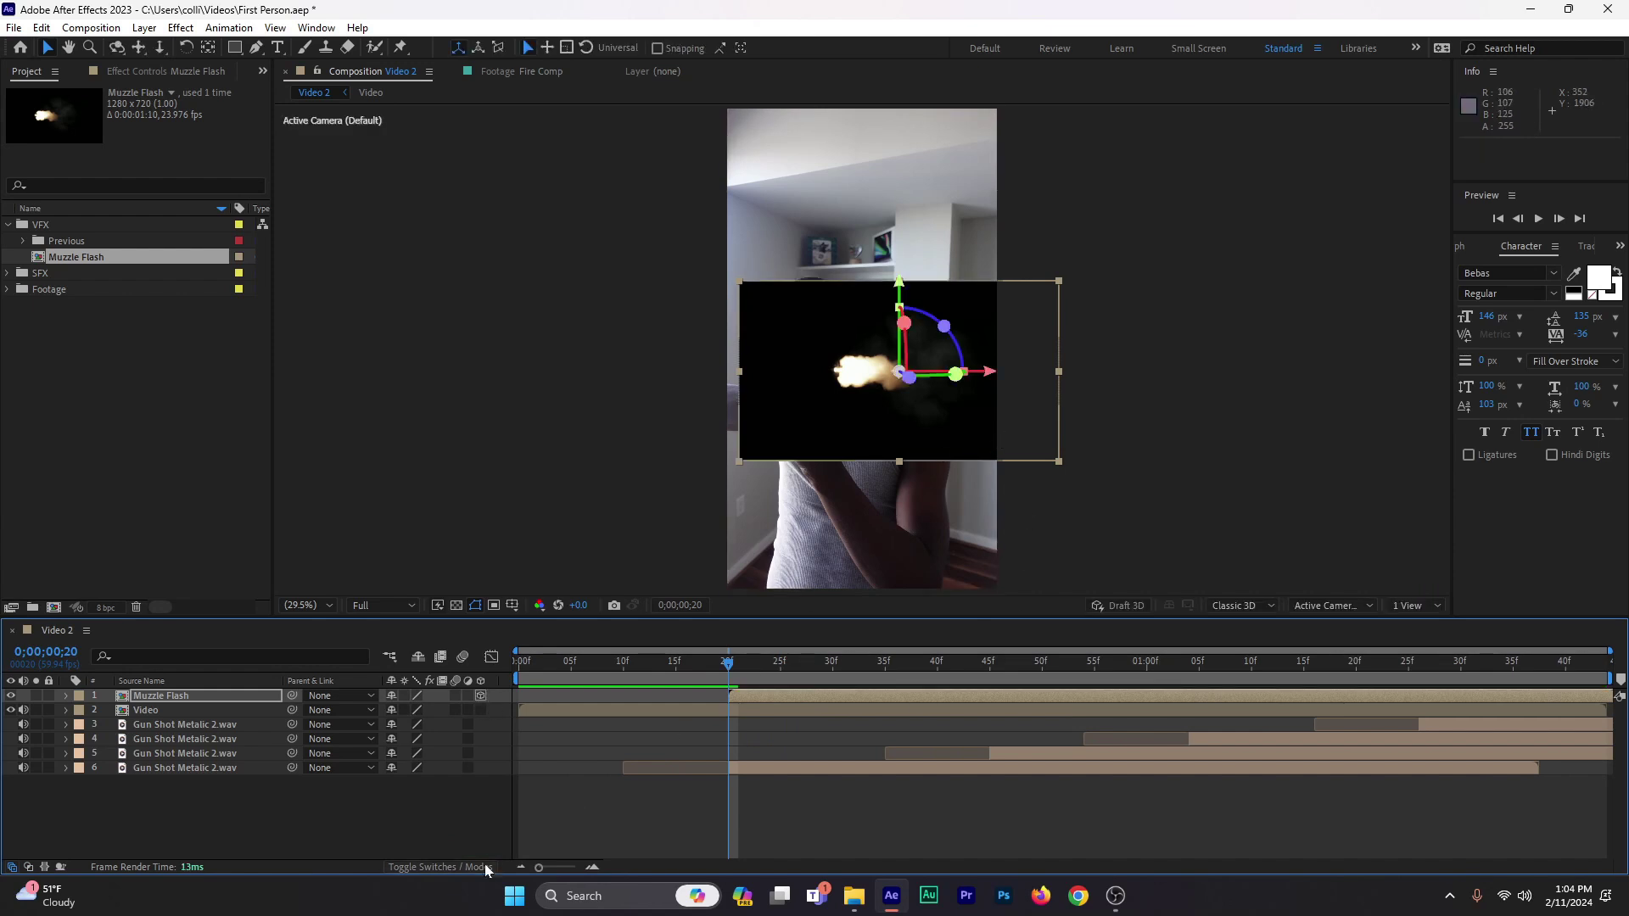
click(427, 866)
click(422, 703)
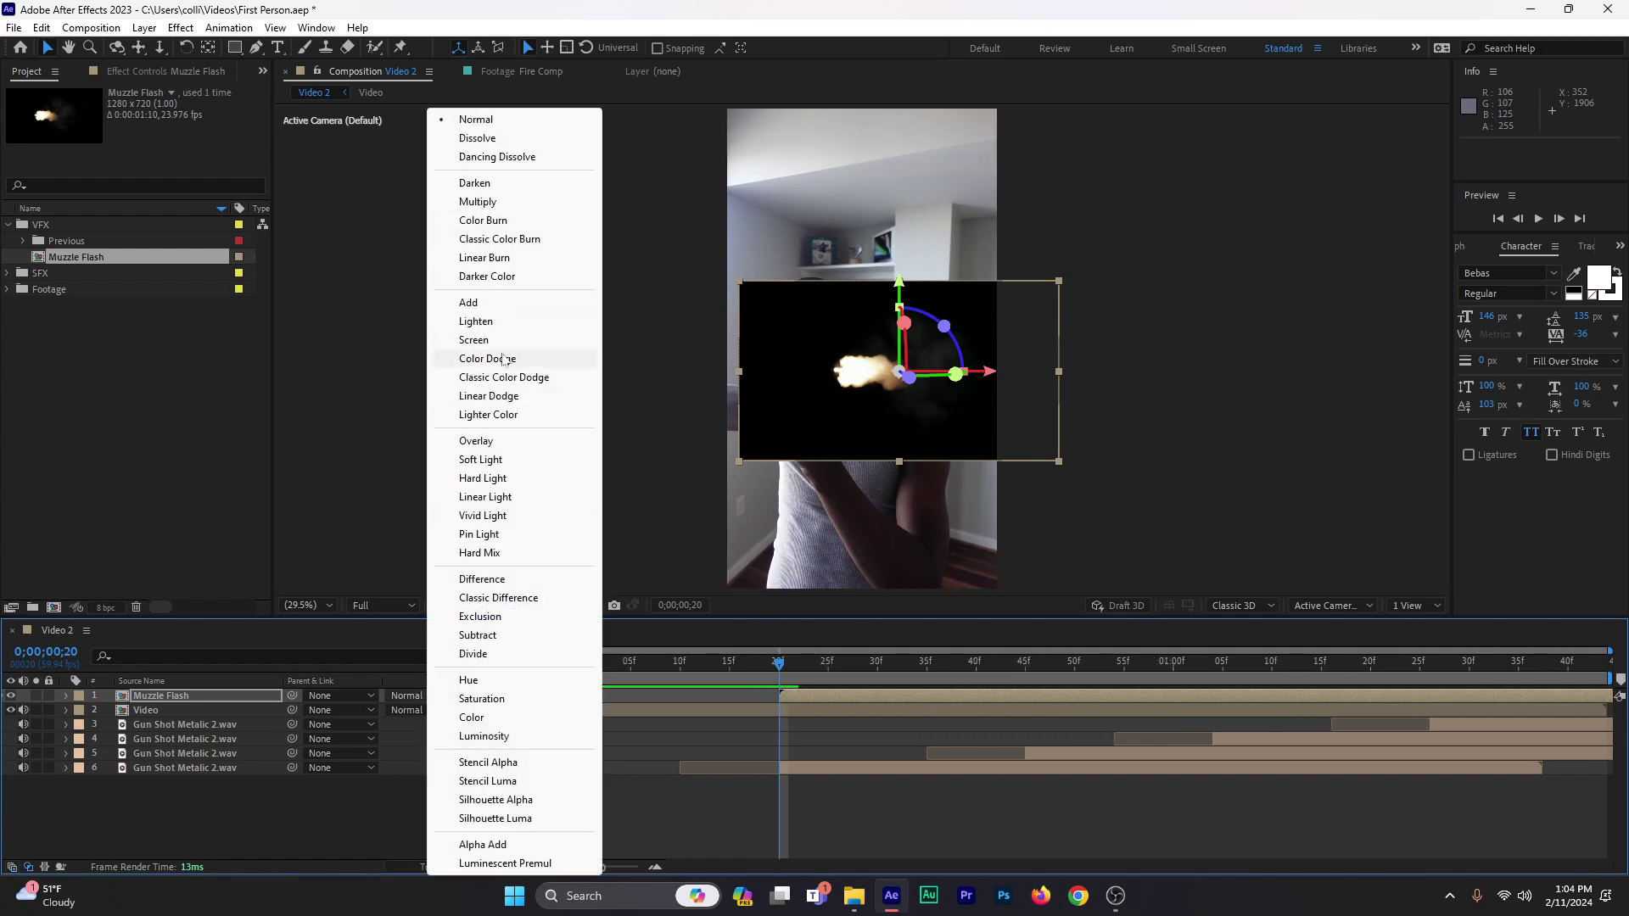
click(475, 341)
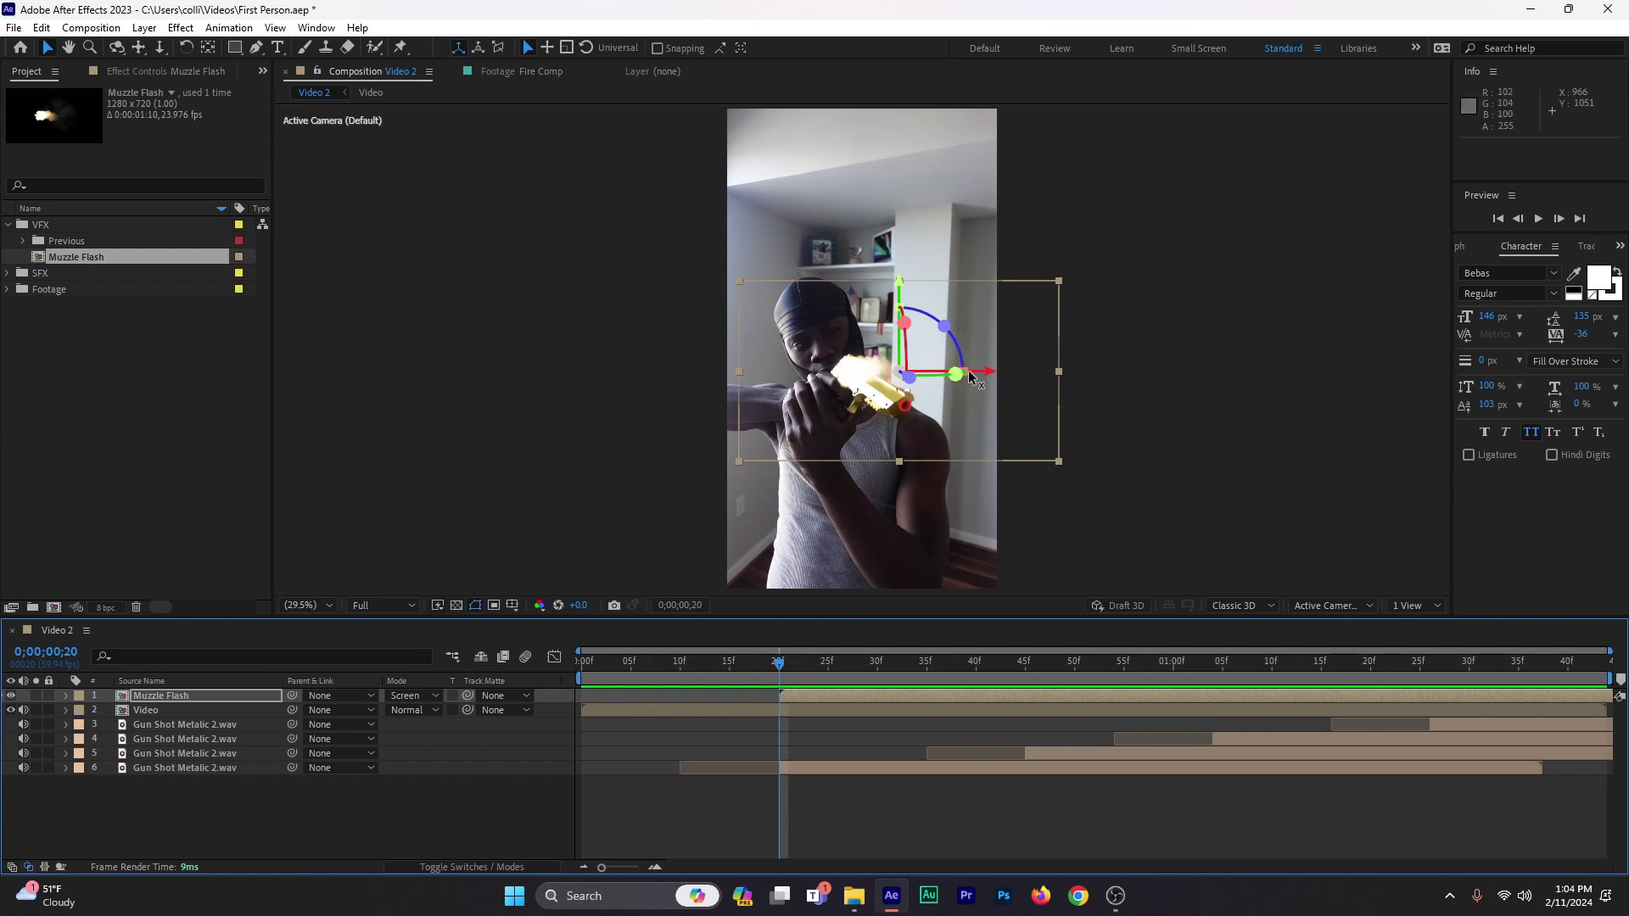
Step: Rotate and move the Muzzle Flash in 3D to line up with the gun barrel, and scale it to 143%
drag(955, 374, 973, 480)
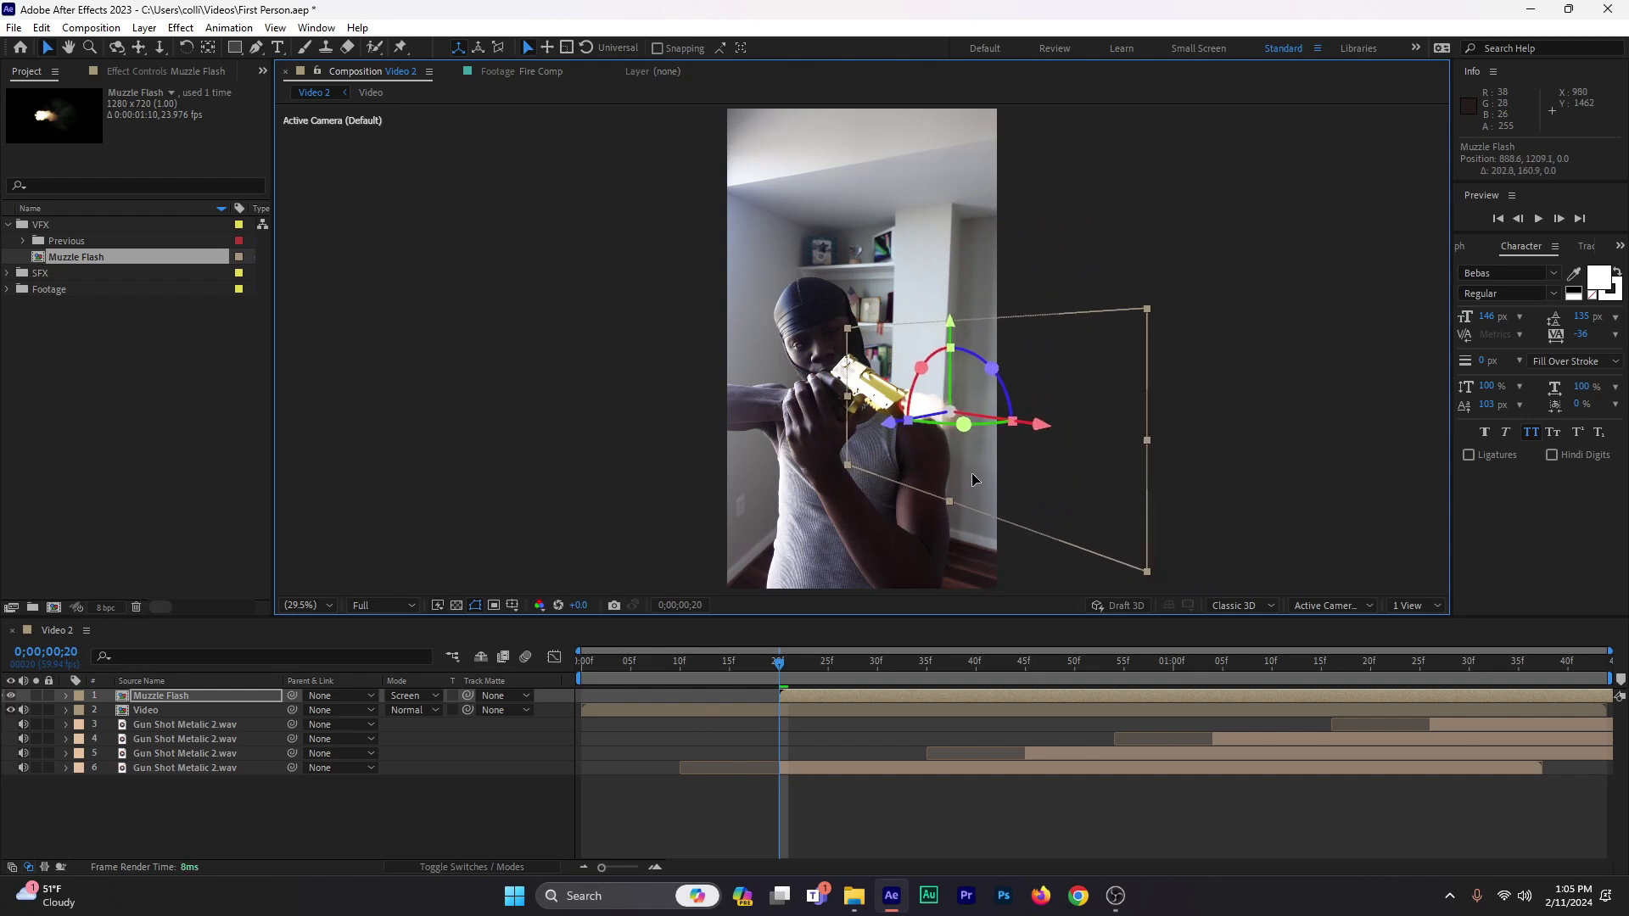
drag(993, 366, 1035, 469)
key(s)
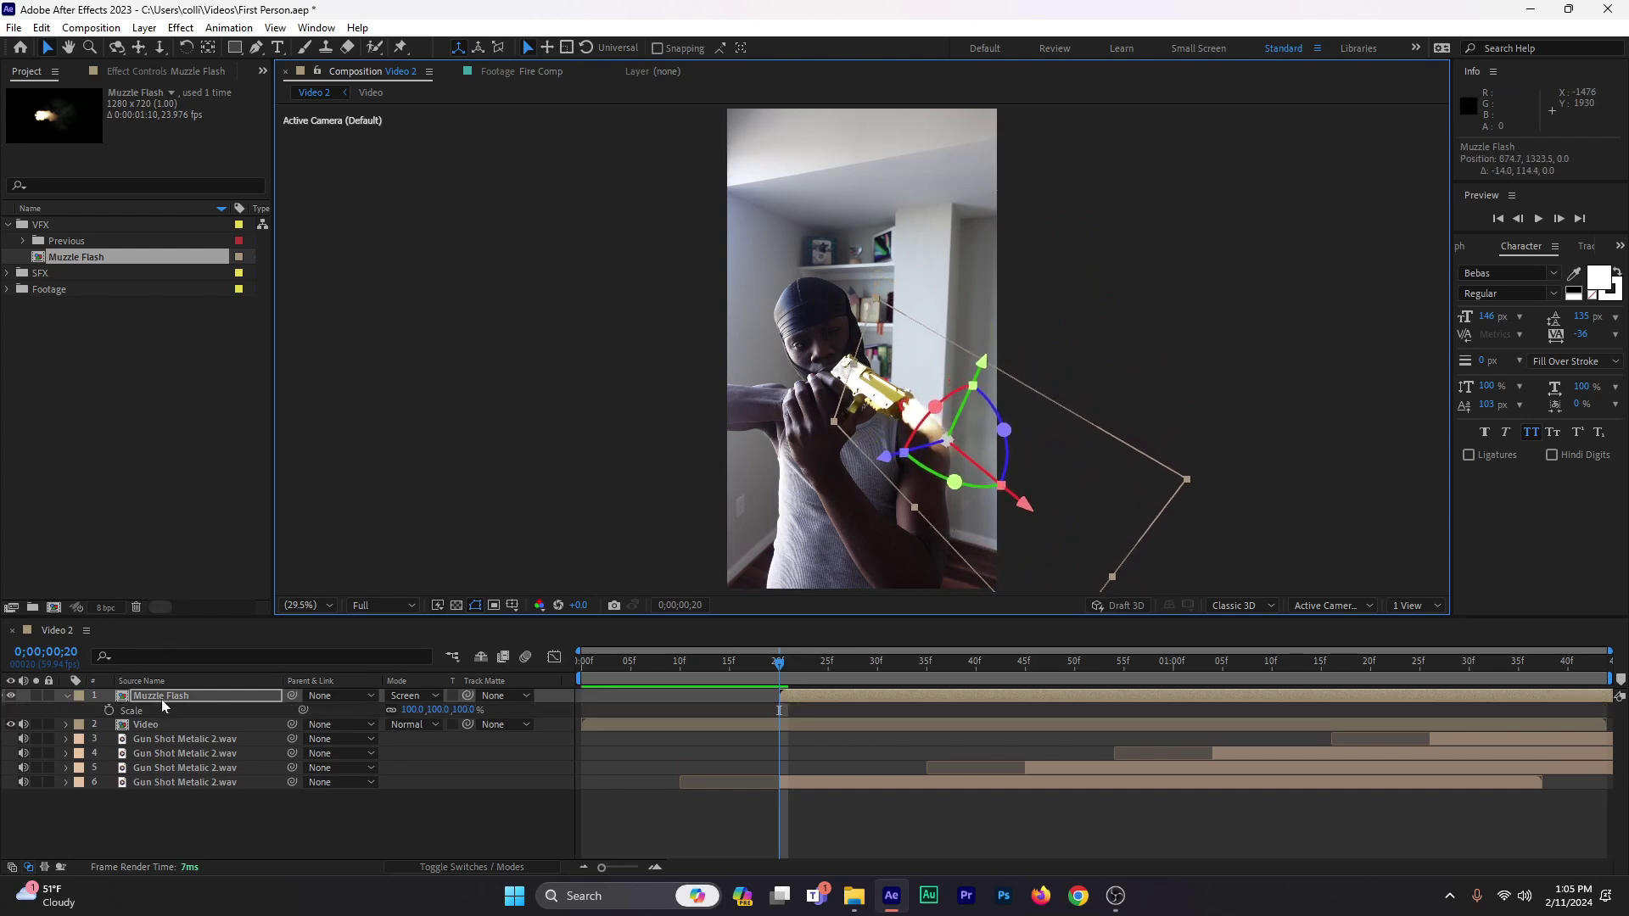
click(166, 696)
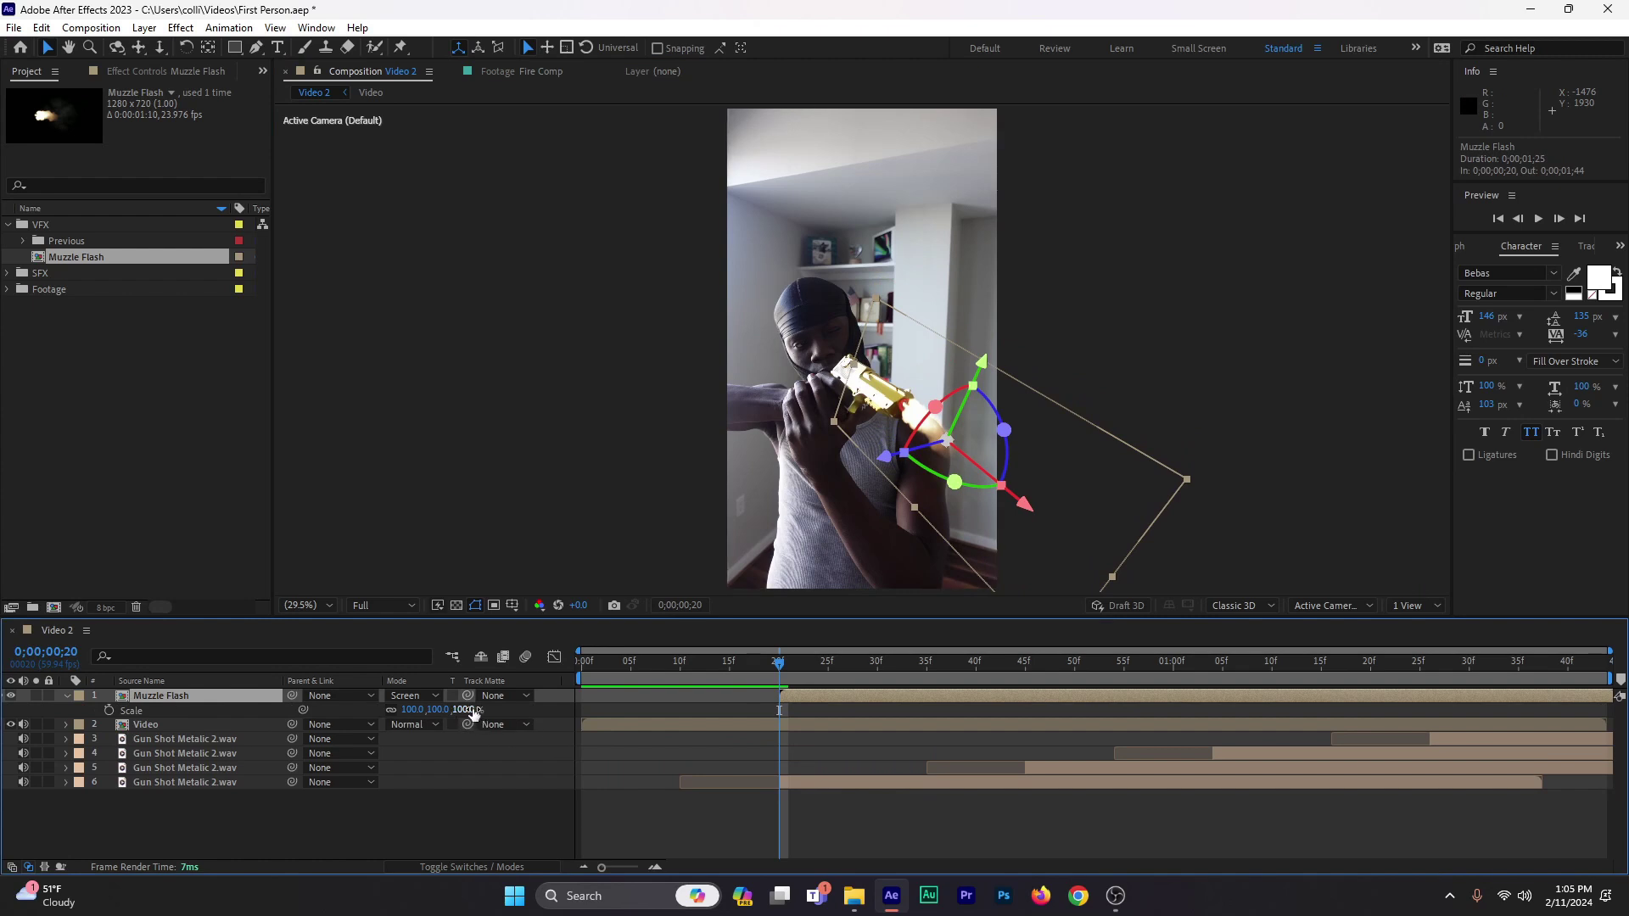
drag(474, 713, 959, 532)
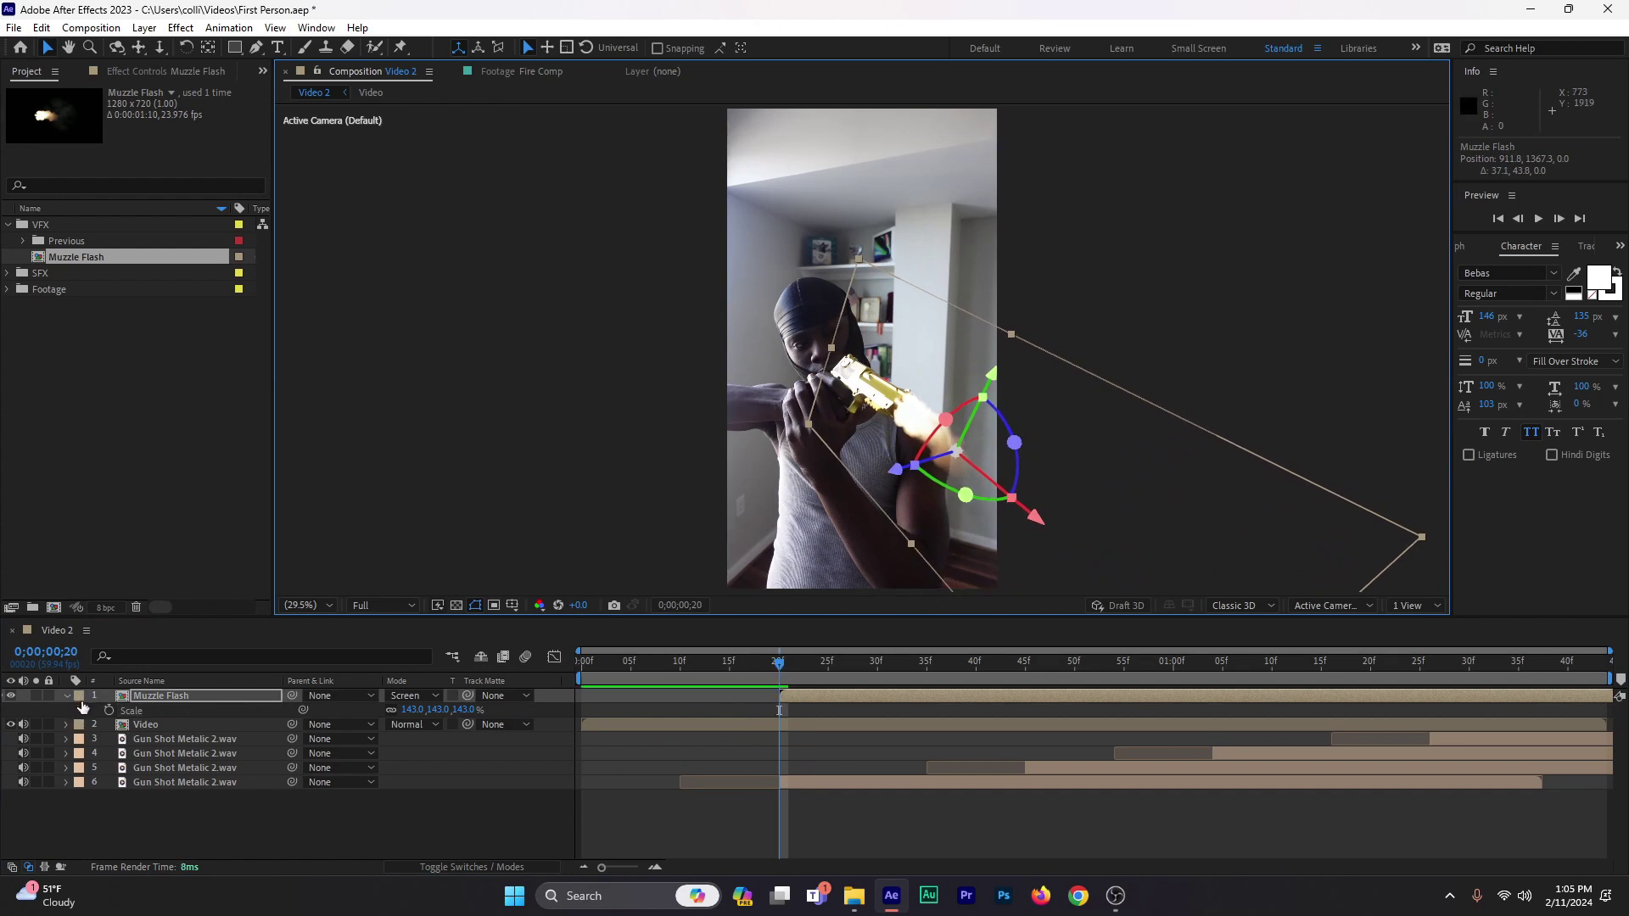
Step: Set the Muzzle Flash layer's label colour to Cyan, collapse the layer and play back the composition
click(79, 696)
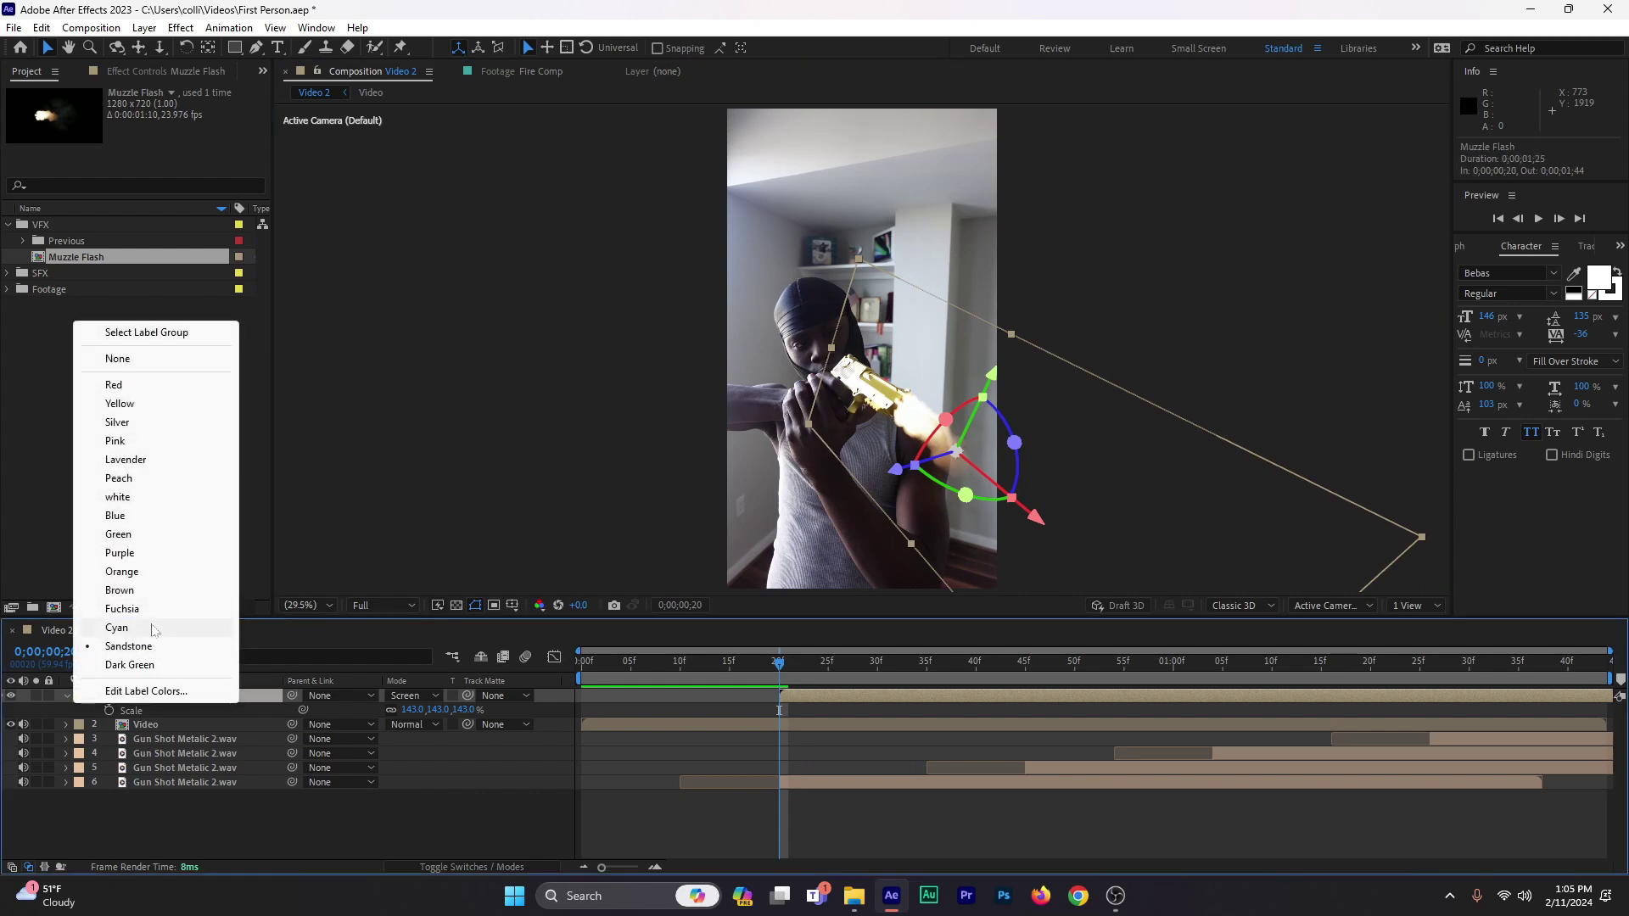
click(151, 632)
click(67, 696)
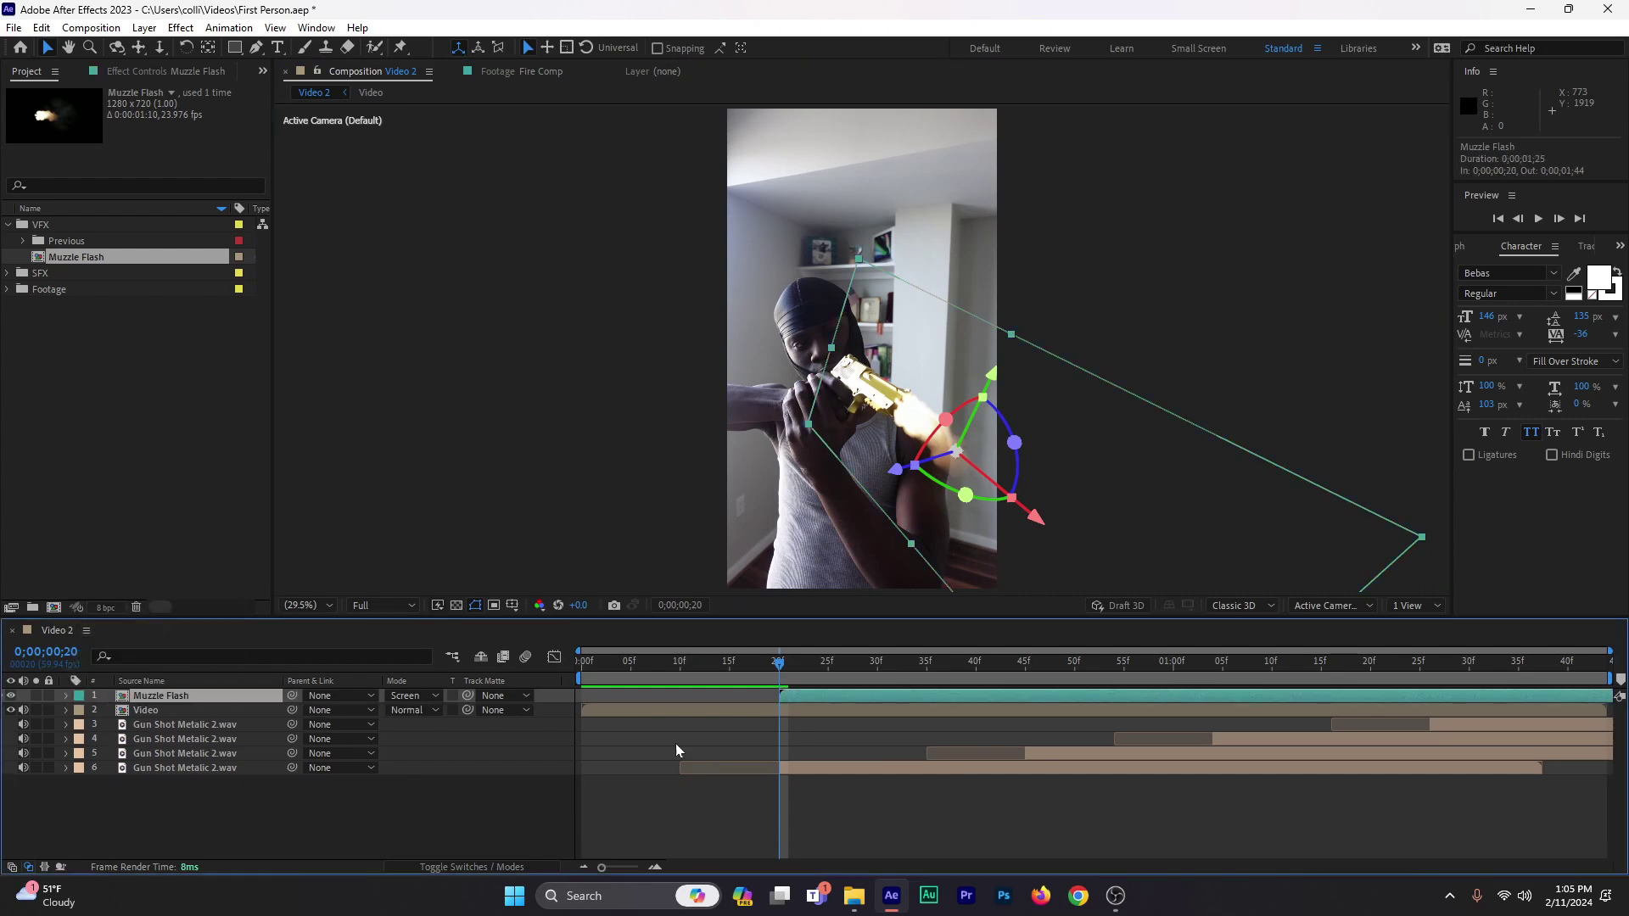
key(space)
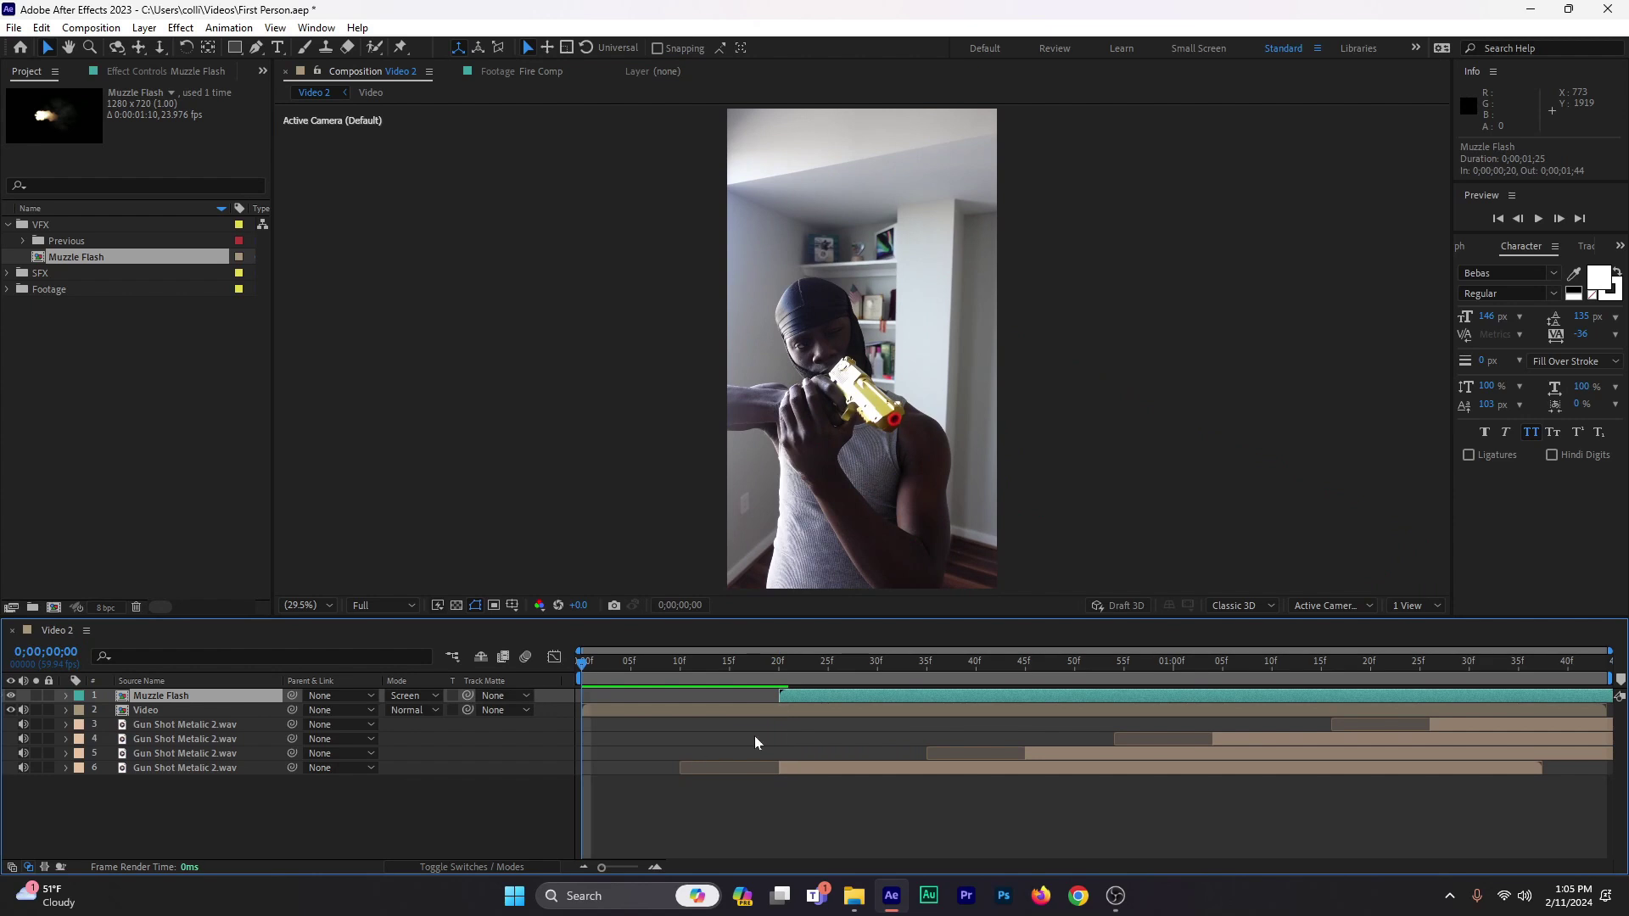
Step: Scale the Muzzle Flash to 175% at 0;00;00;20, realign it with the gun's muzzle and play back the result
drag(731, 682, 785, 676)
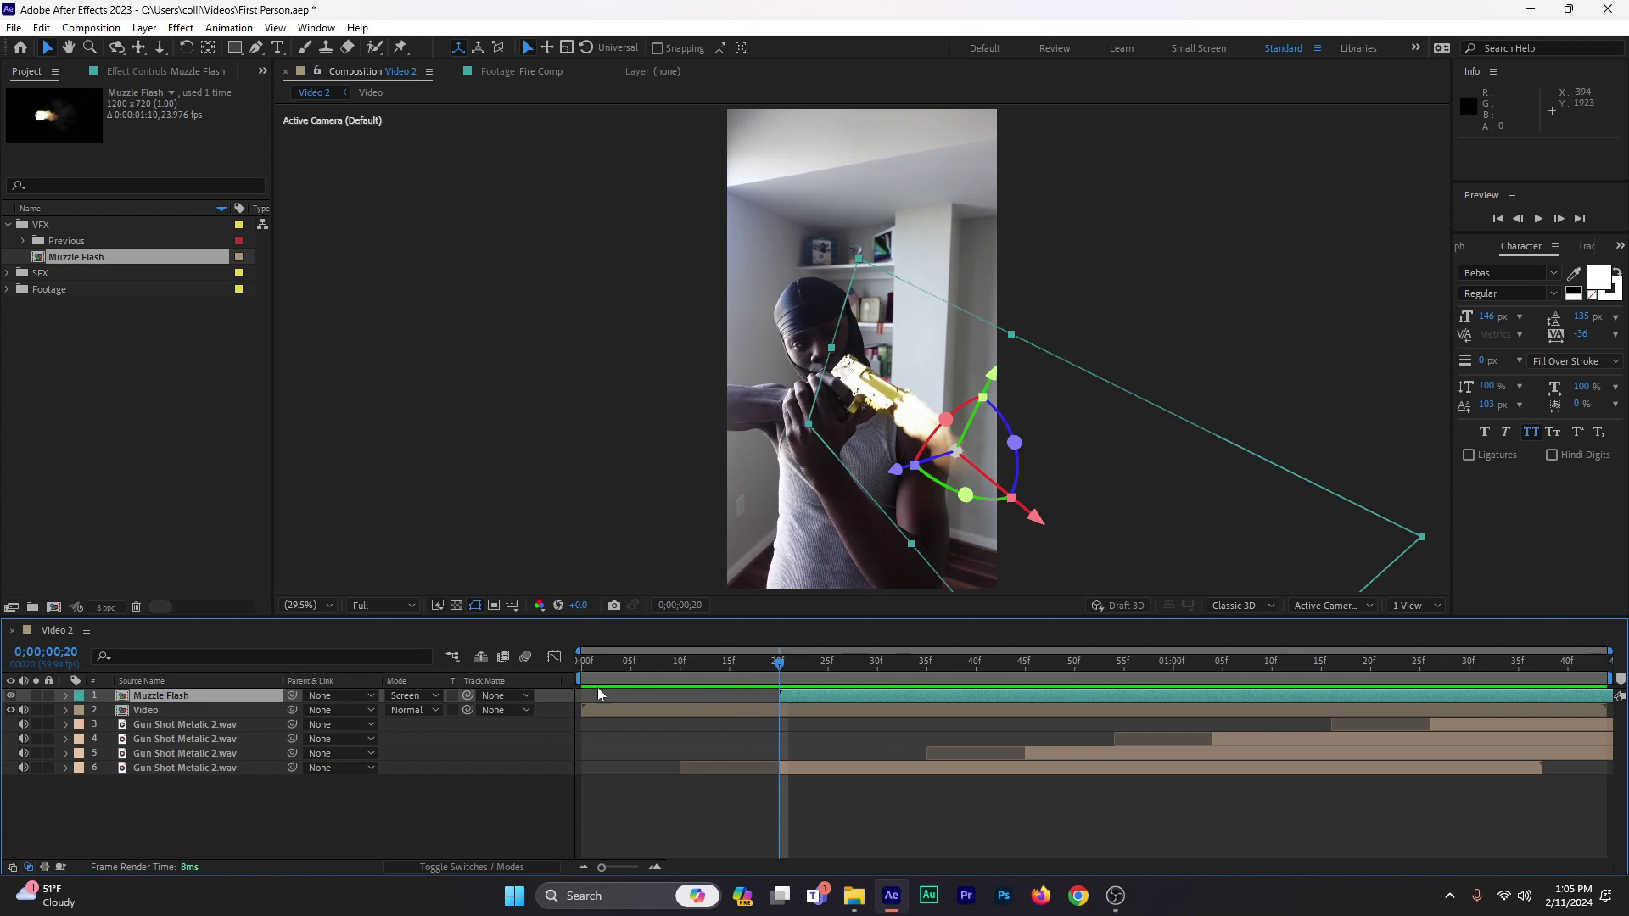
key(s)
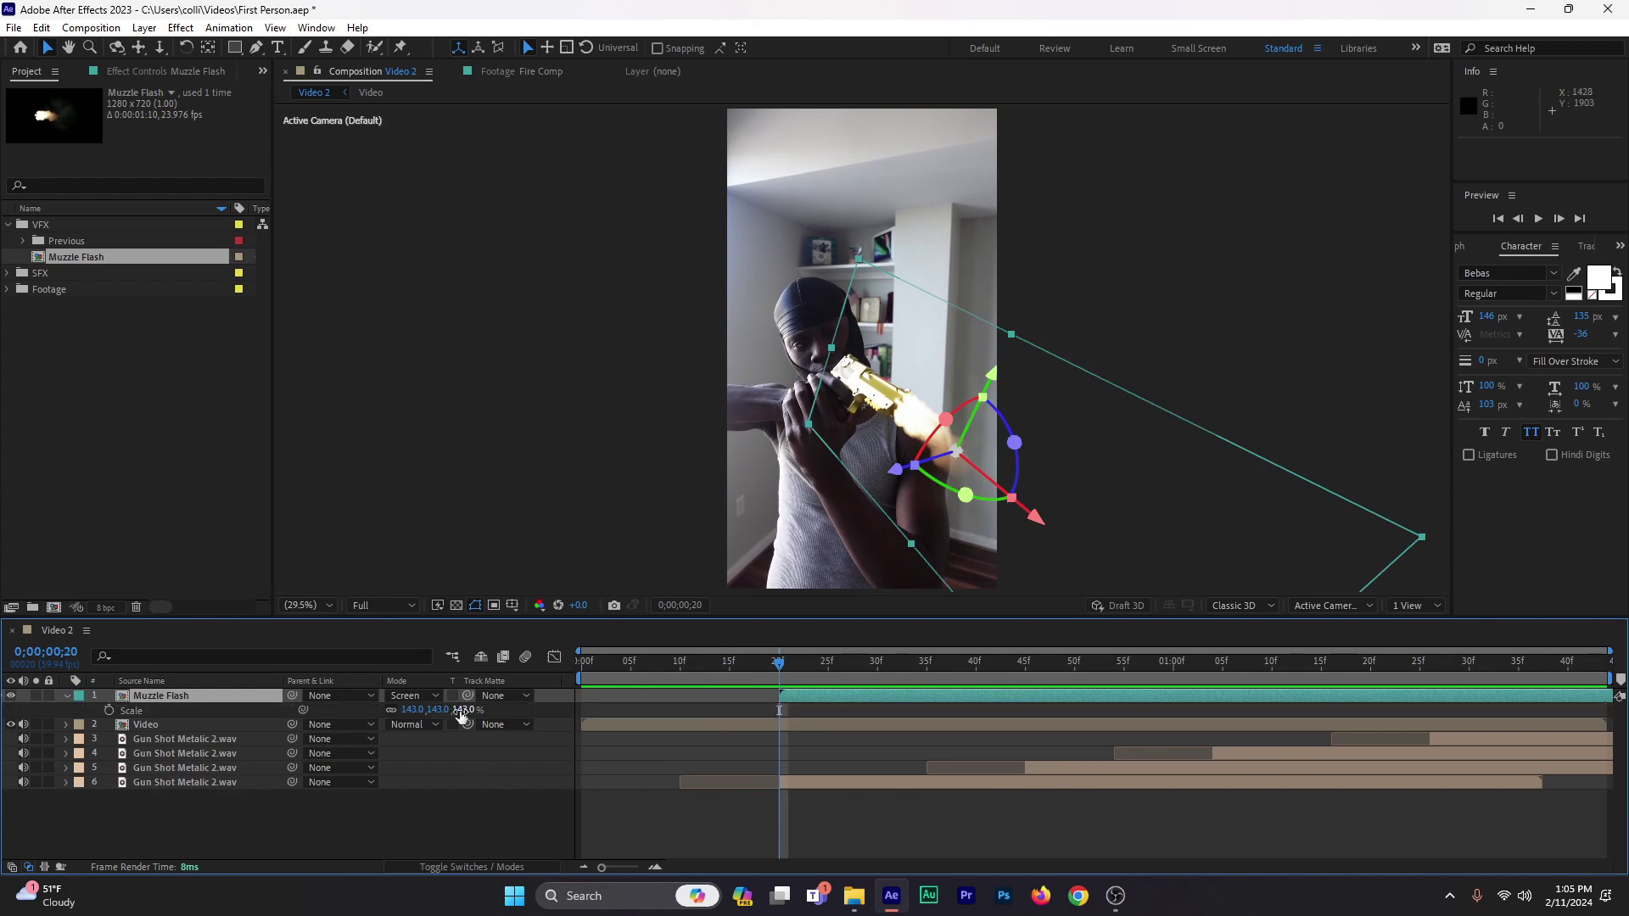
drag(472, 712, 493, 714)
drag(1008, 560, 1024, 567)
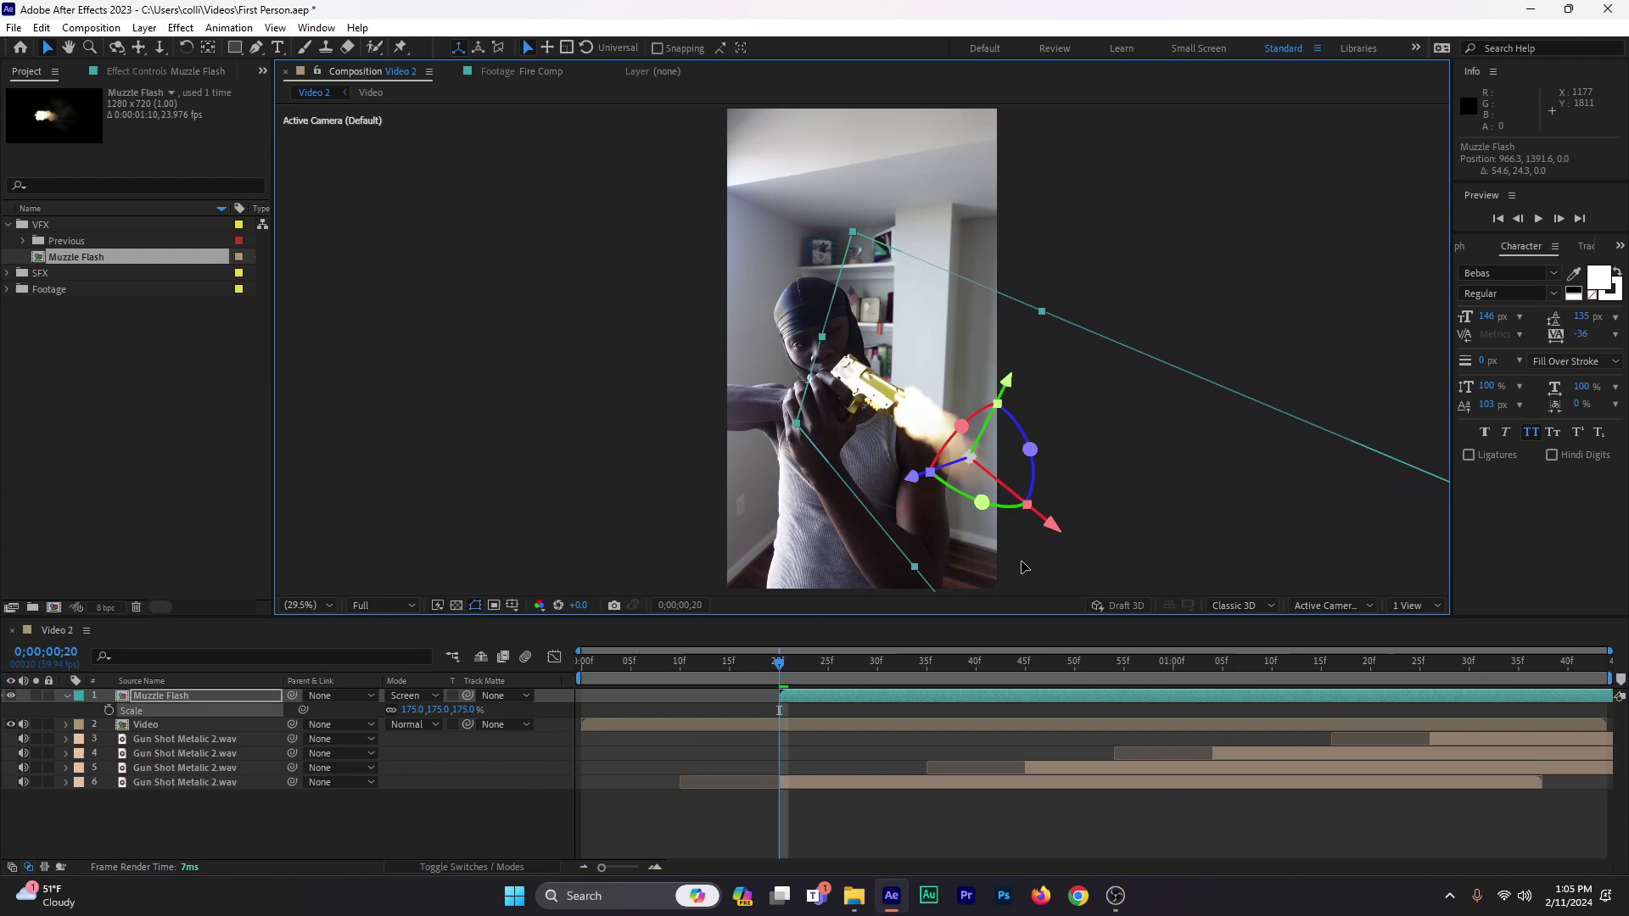
click(67, 696)
key(space)
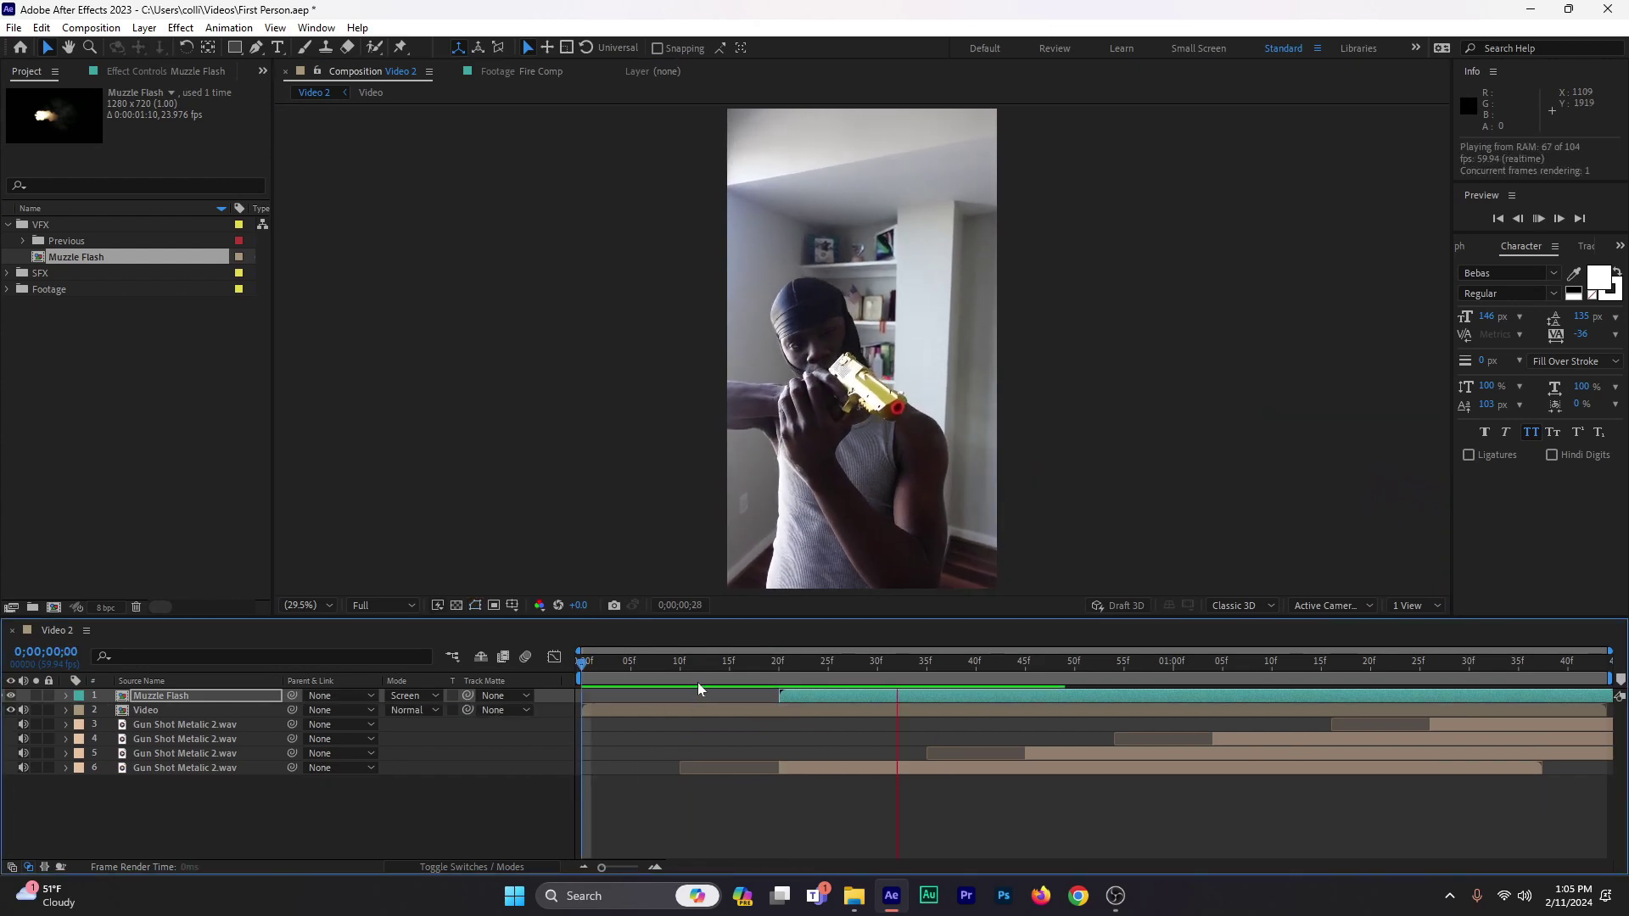
Step: Duplicate the Muzzle Flash layer, move the copy to start at 0;00;00;45 and reposition its flash at the gun's muzzle
drag(767, 677, 973, 679)
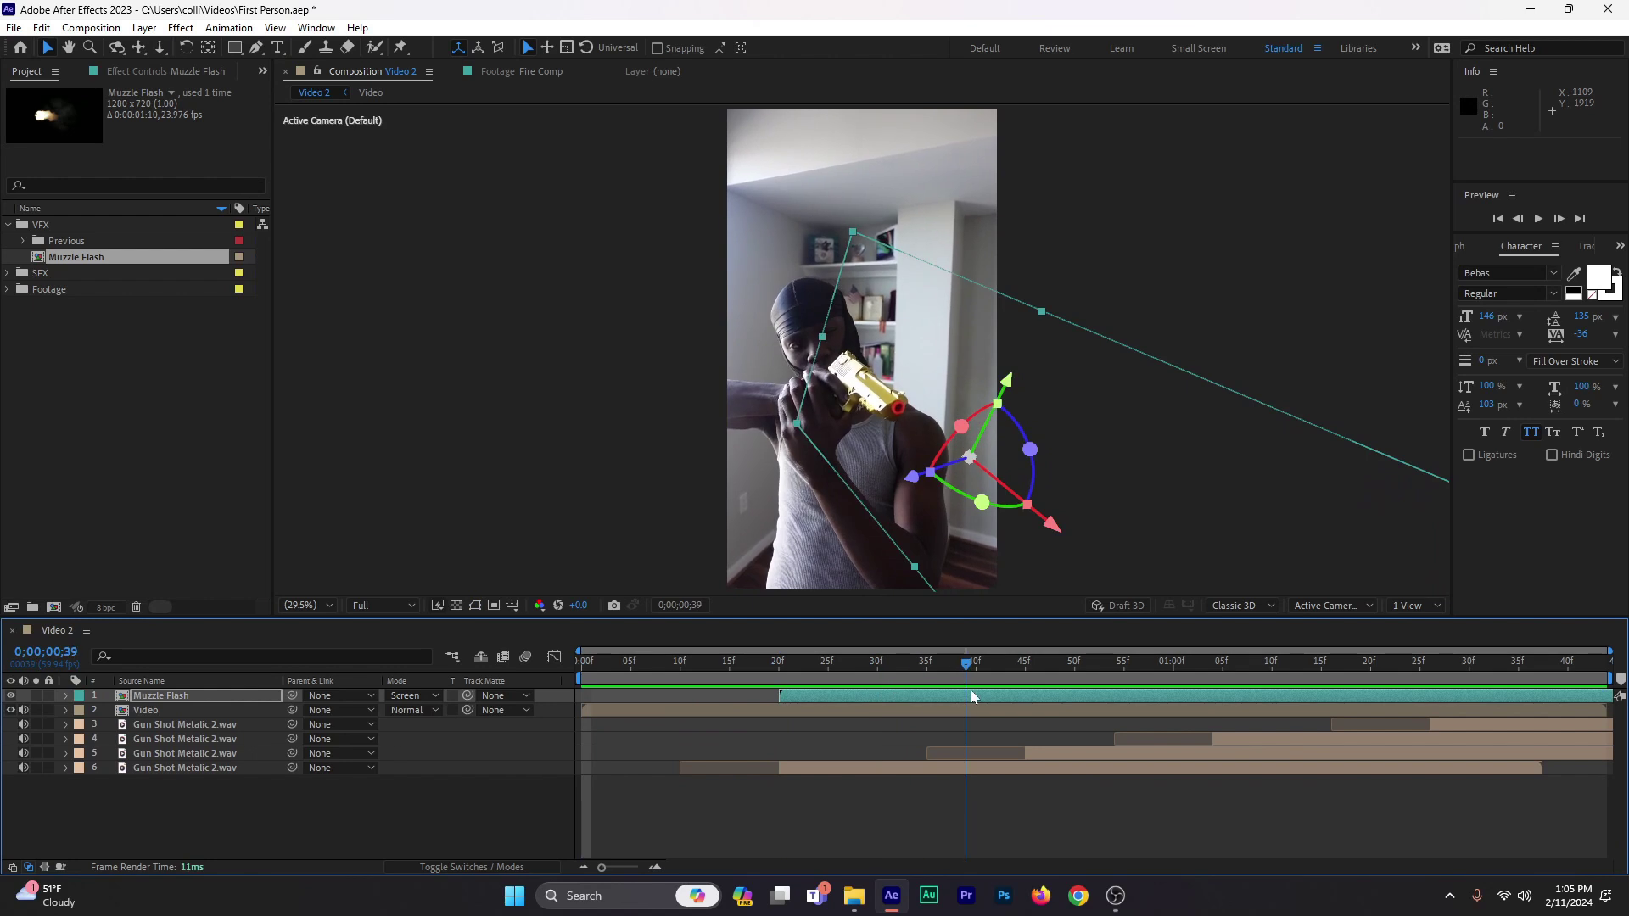
key(i)
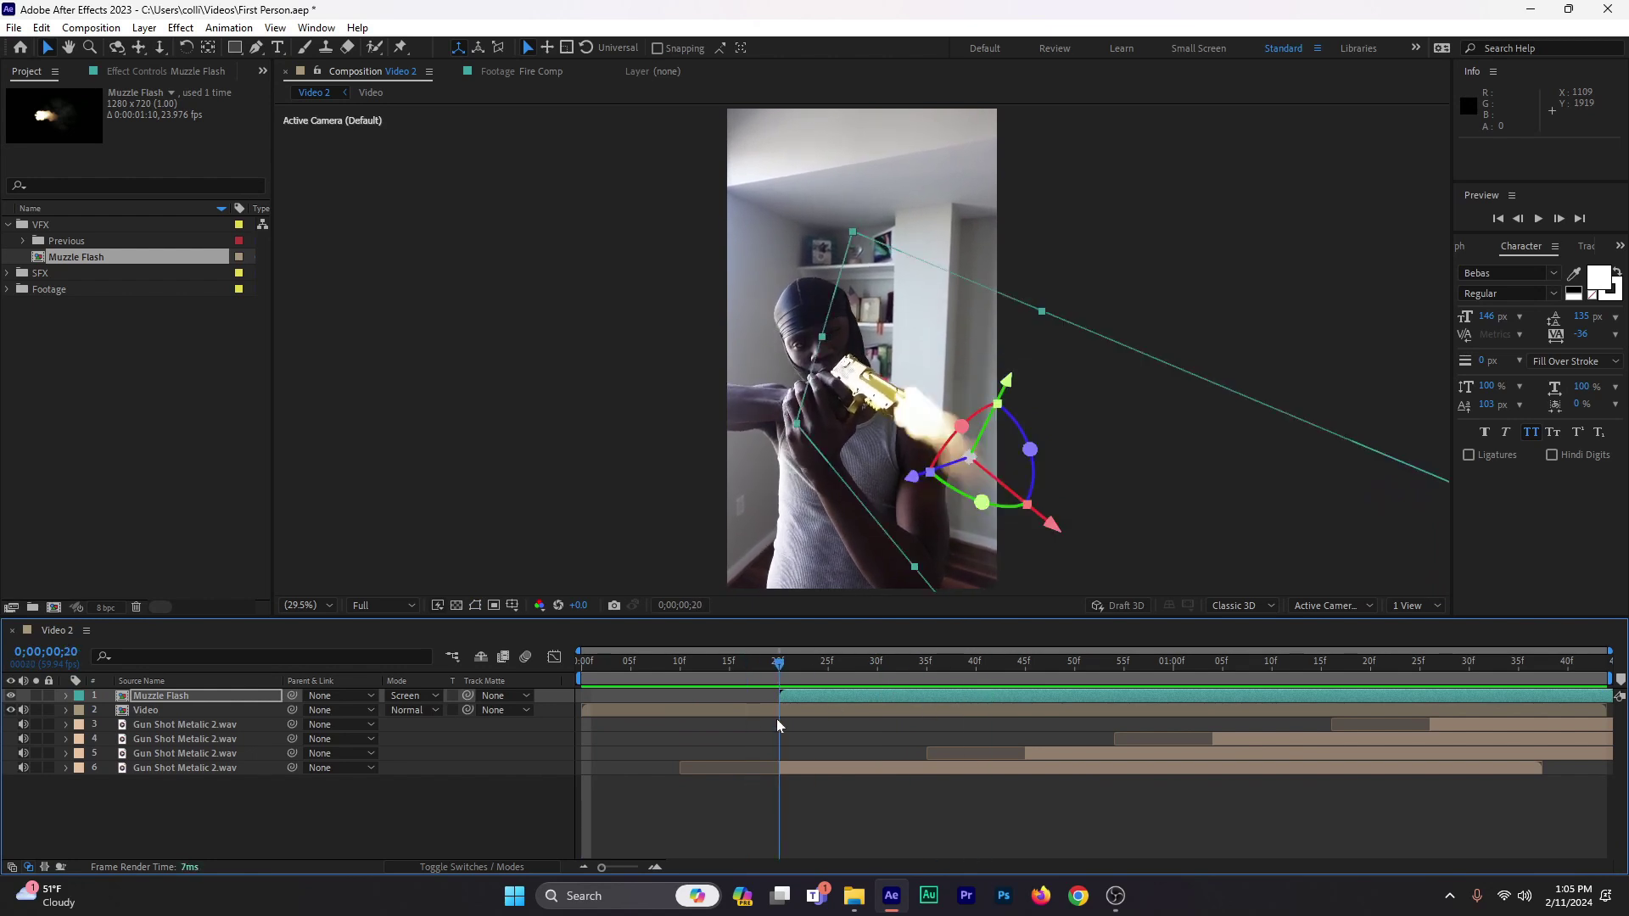
key(space)
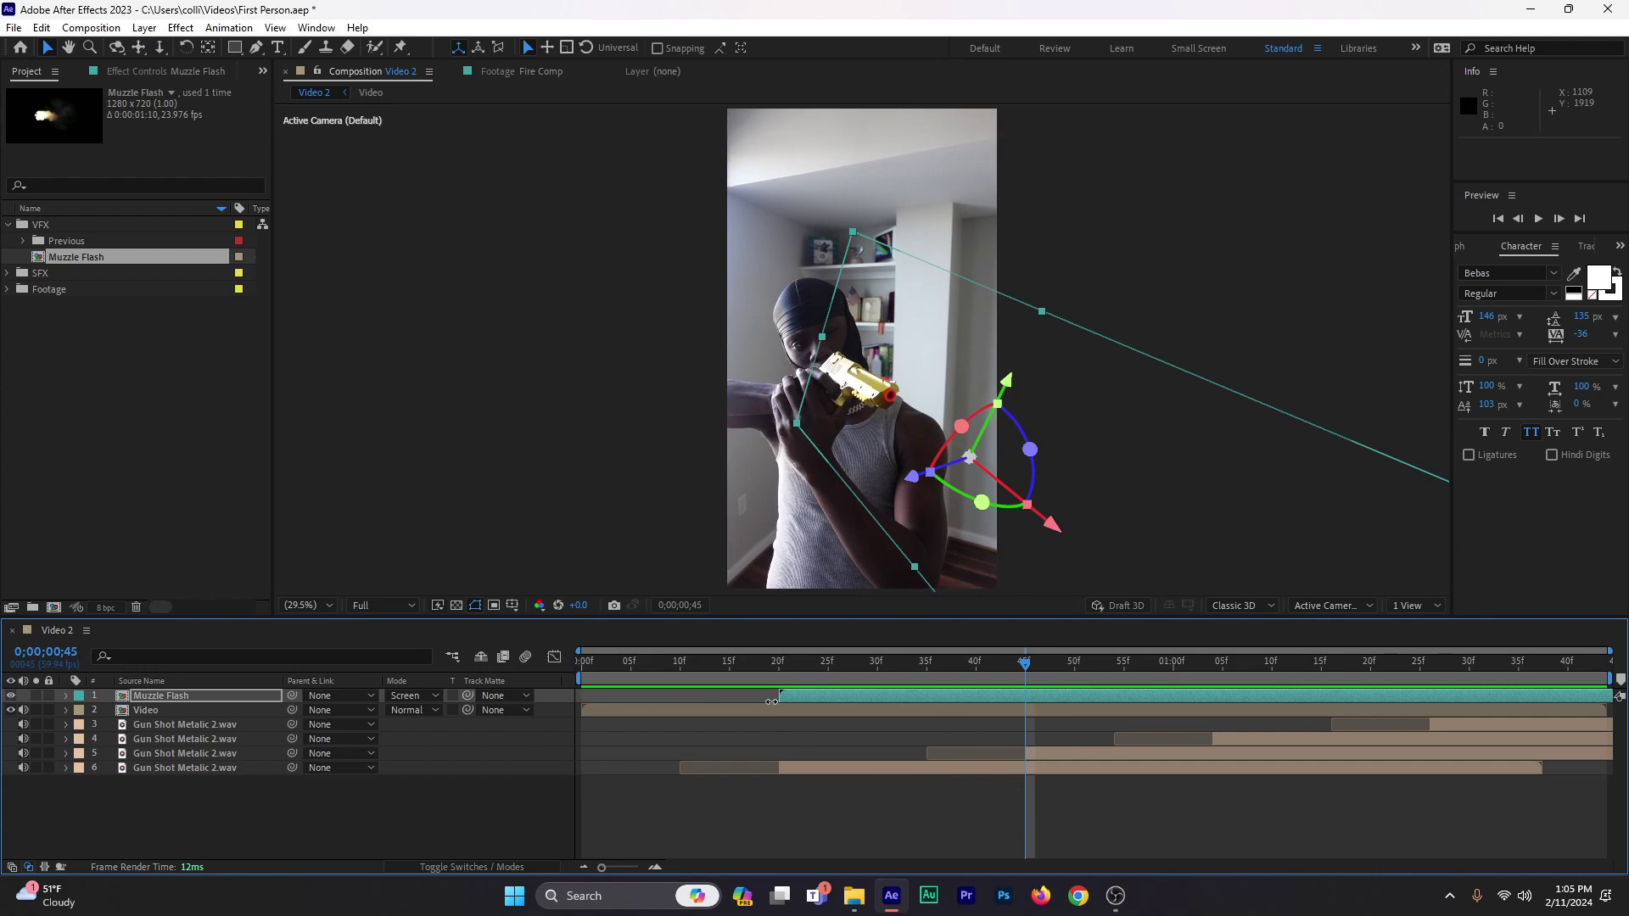
key(ctrl+d)
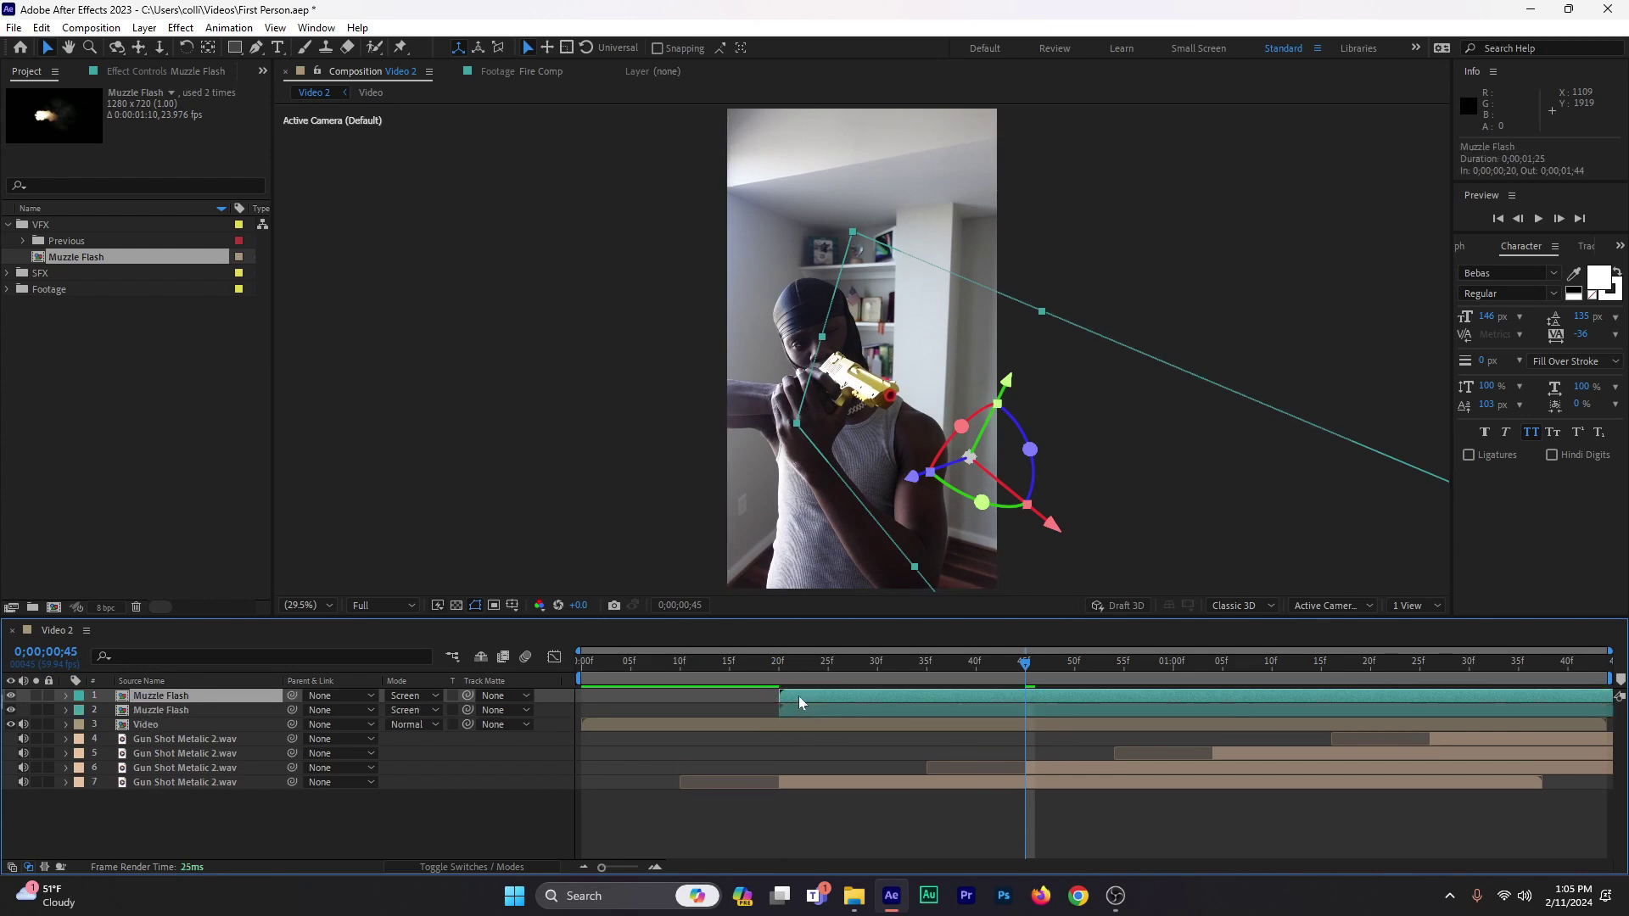
drag(797, 698, 1032, 715)
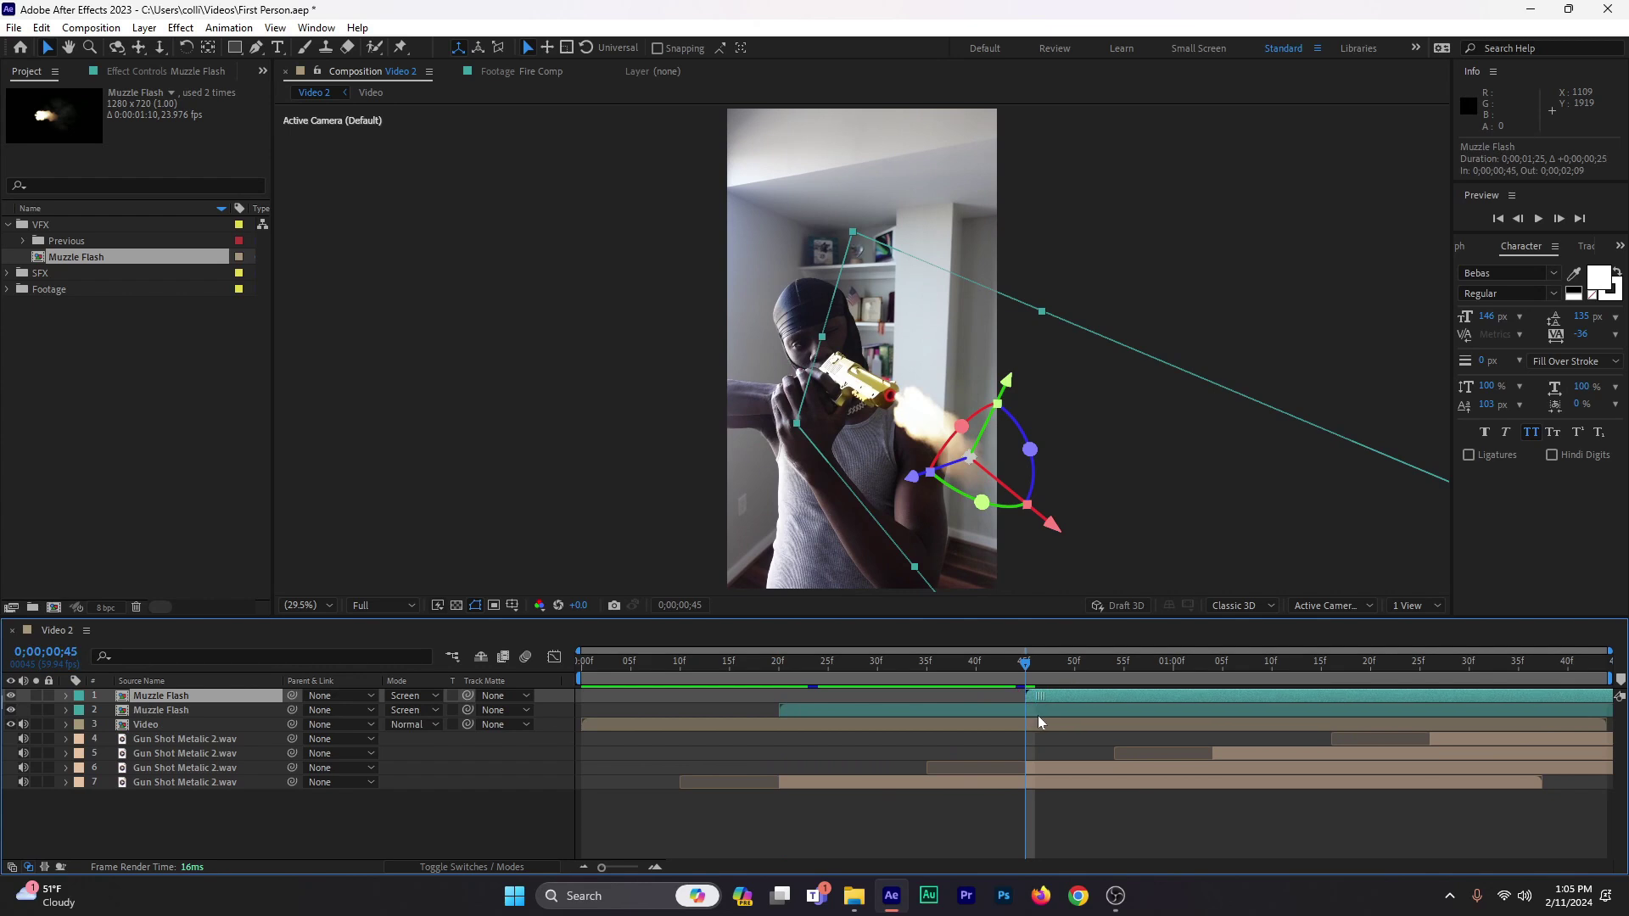
drag(938, 398, 921, 386)
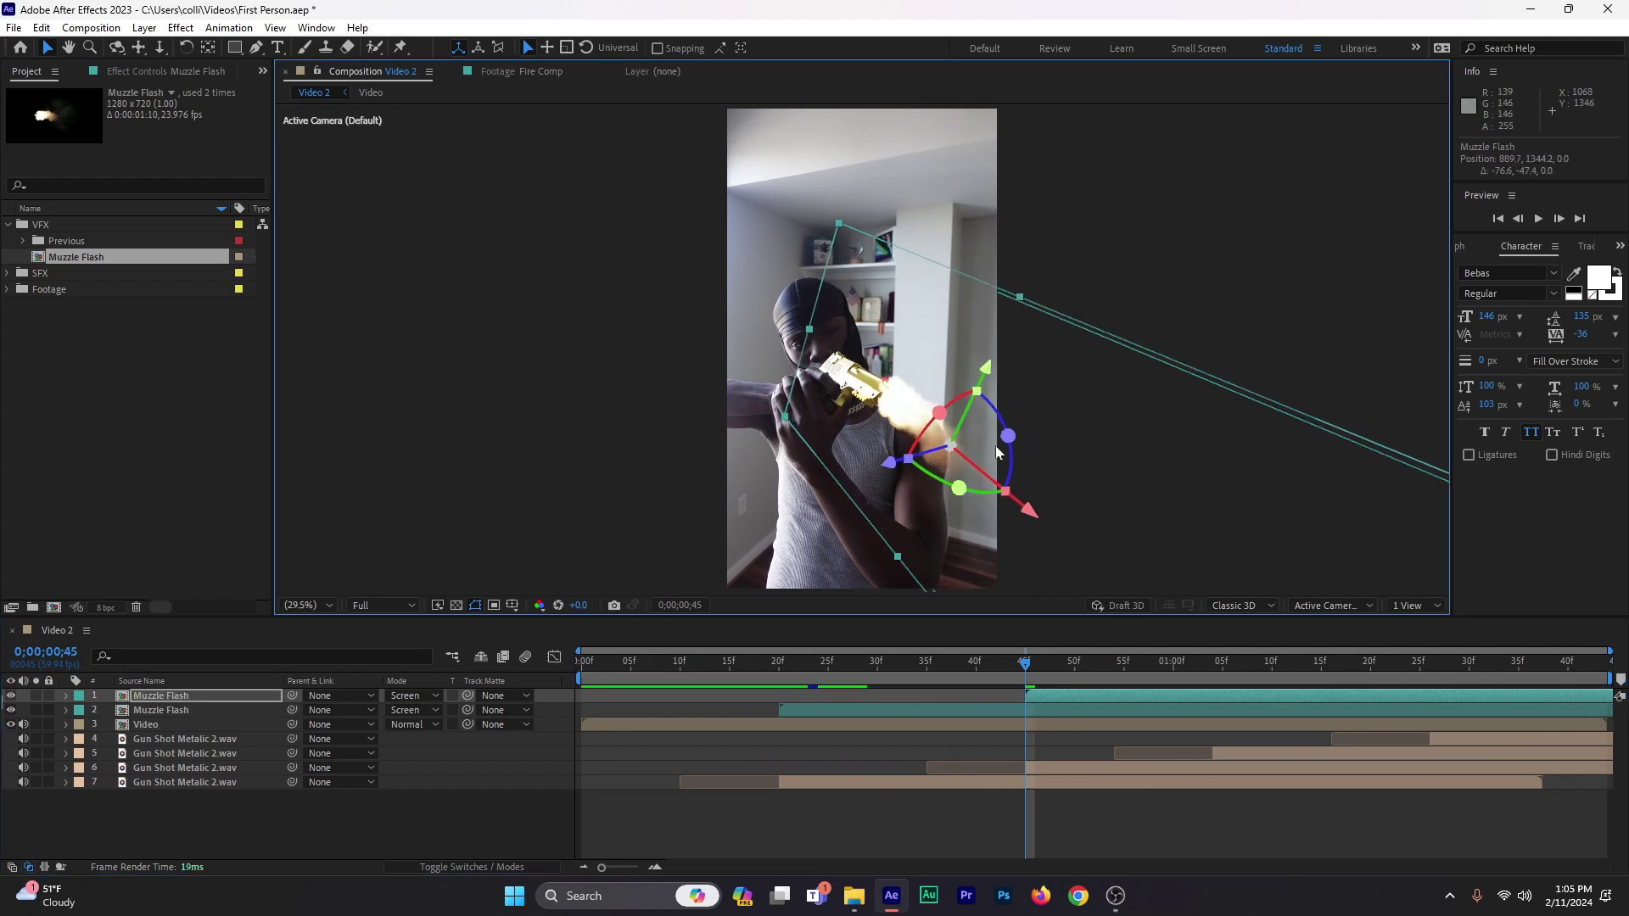
Step: Fine-tune the rotation of the second Muzzle Flash, duplicate its layer to start at 0;00;01;04 and align the copy with the gun's muzzle
drag(1008, 436, 971, 465)
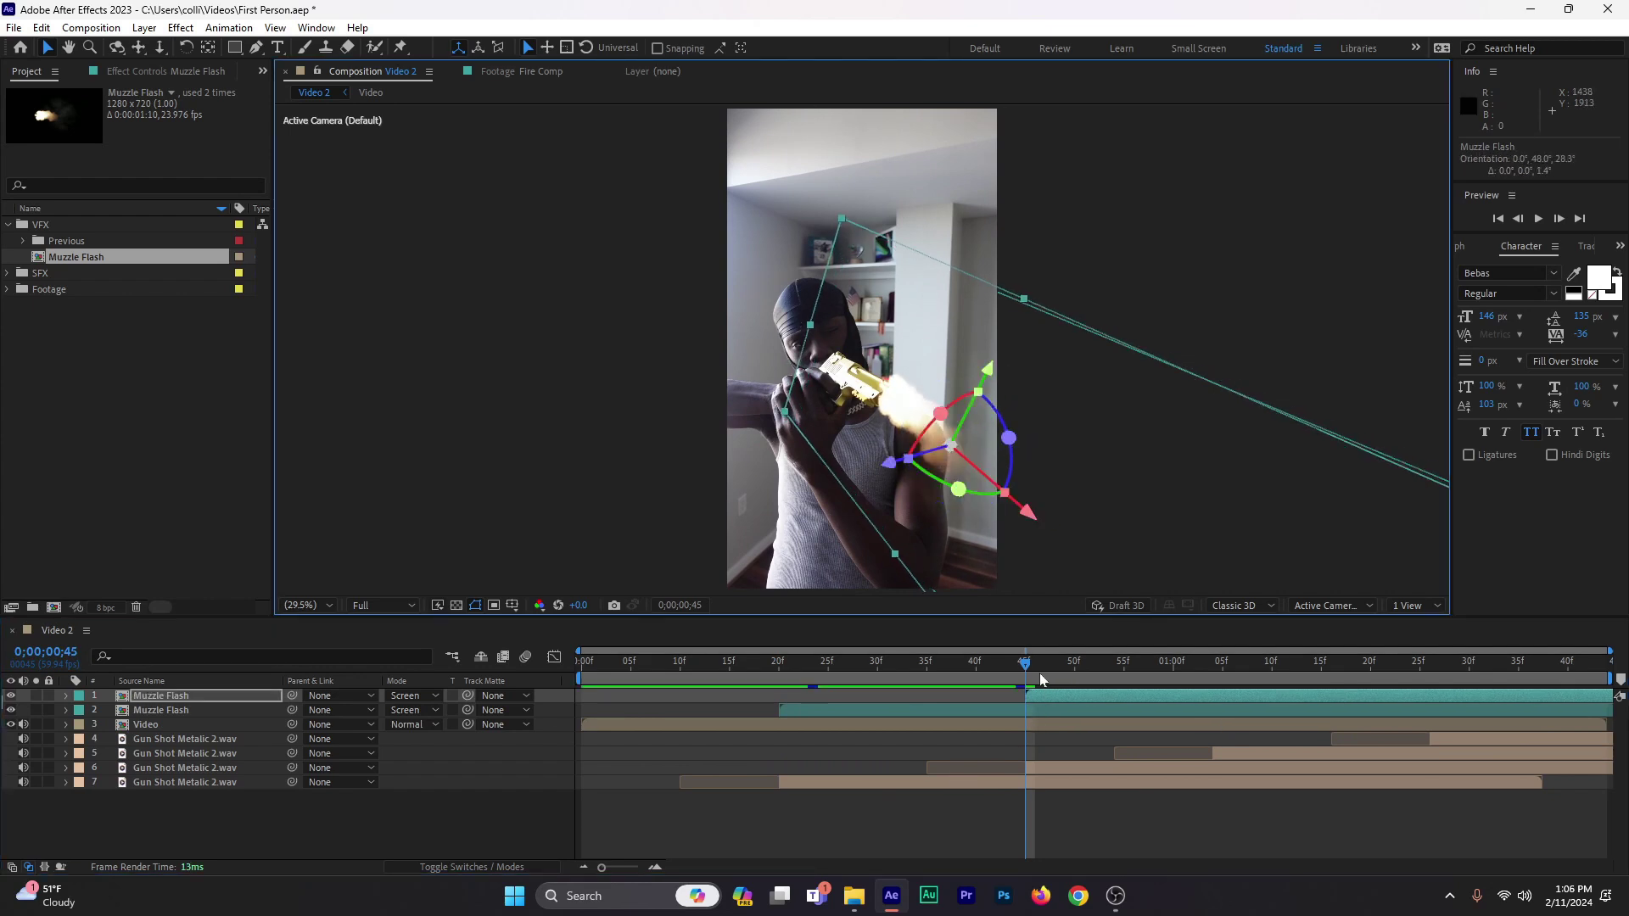
key(ctrl+d)
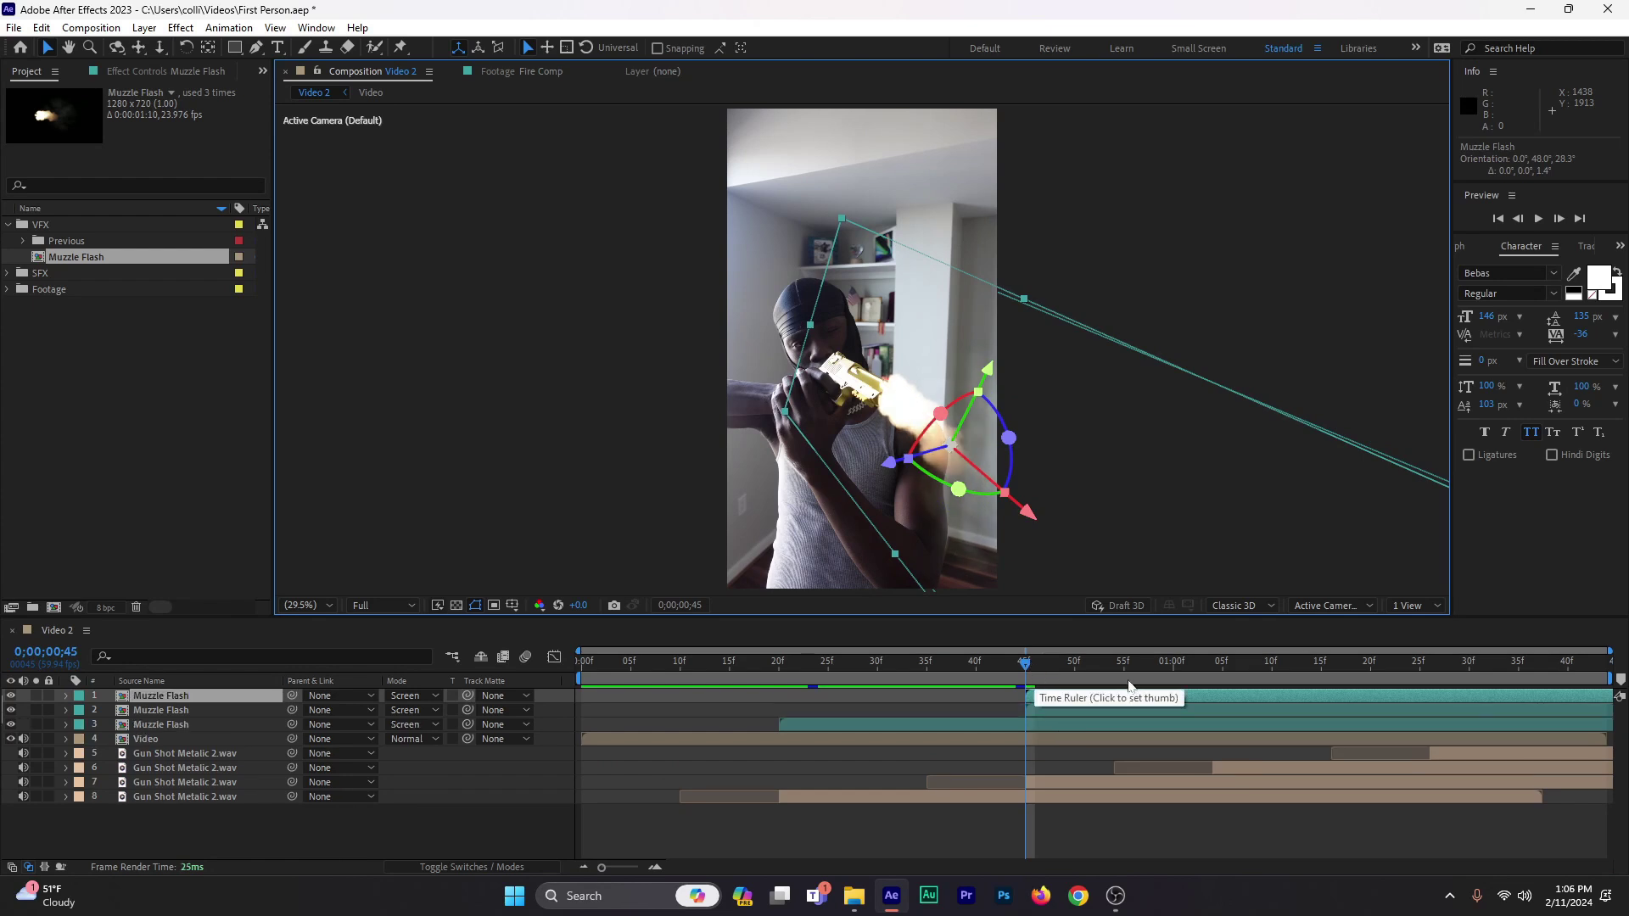
drag(1046, 701, 1213, 675)
mouse_move(1058, 472)
mouse_down()
mouse_move(1080, 483)
mouse_move(1060, 480)
mouse_up()
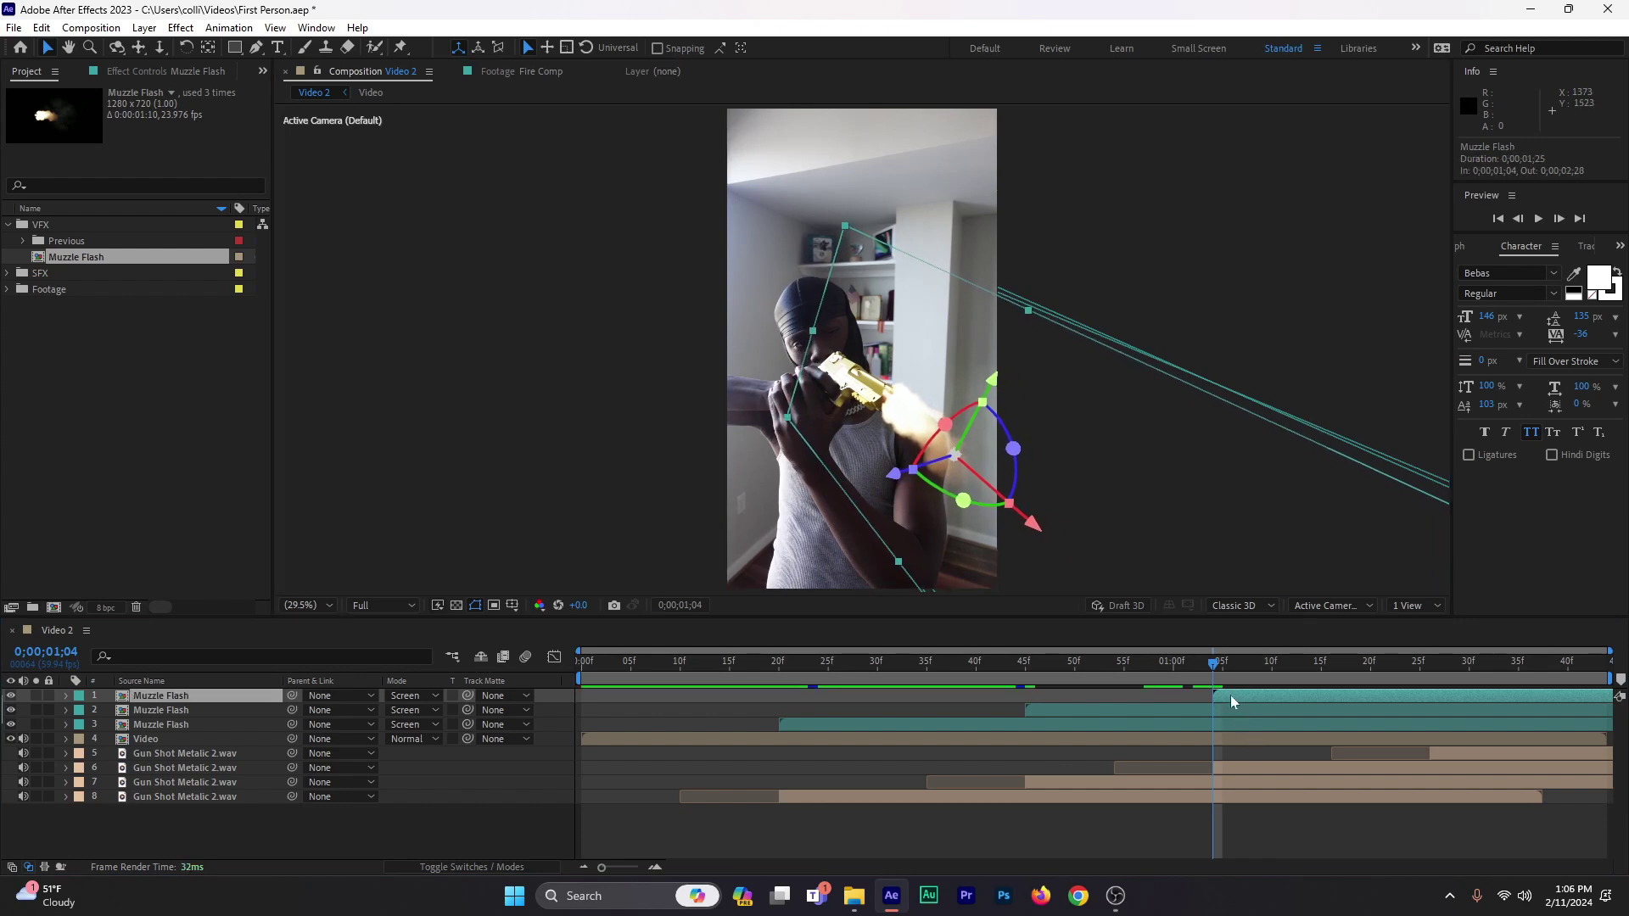
Step: Duplicate the newest Muzzle Flash layer, move the copy to start at 0;00;01;26 and reposition its flash at the gun's muzzle
key(ctrl+d)
drag(1218, 696, 1346, 715)
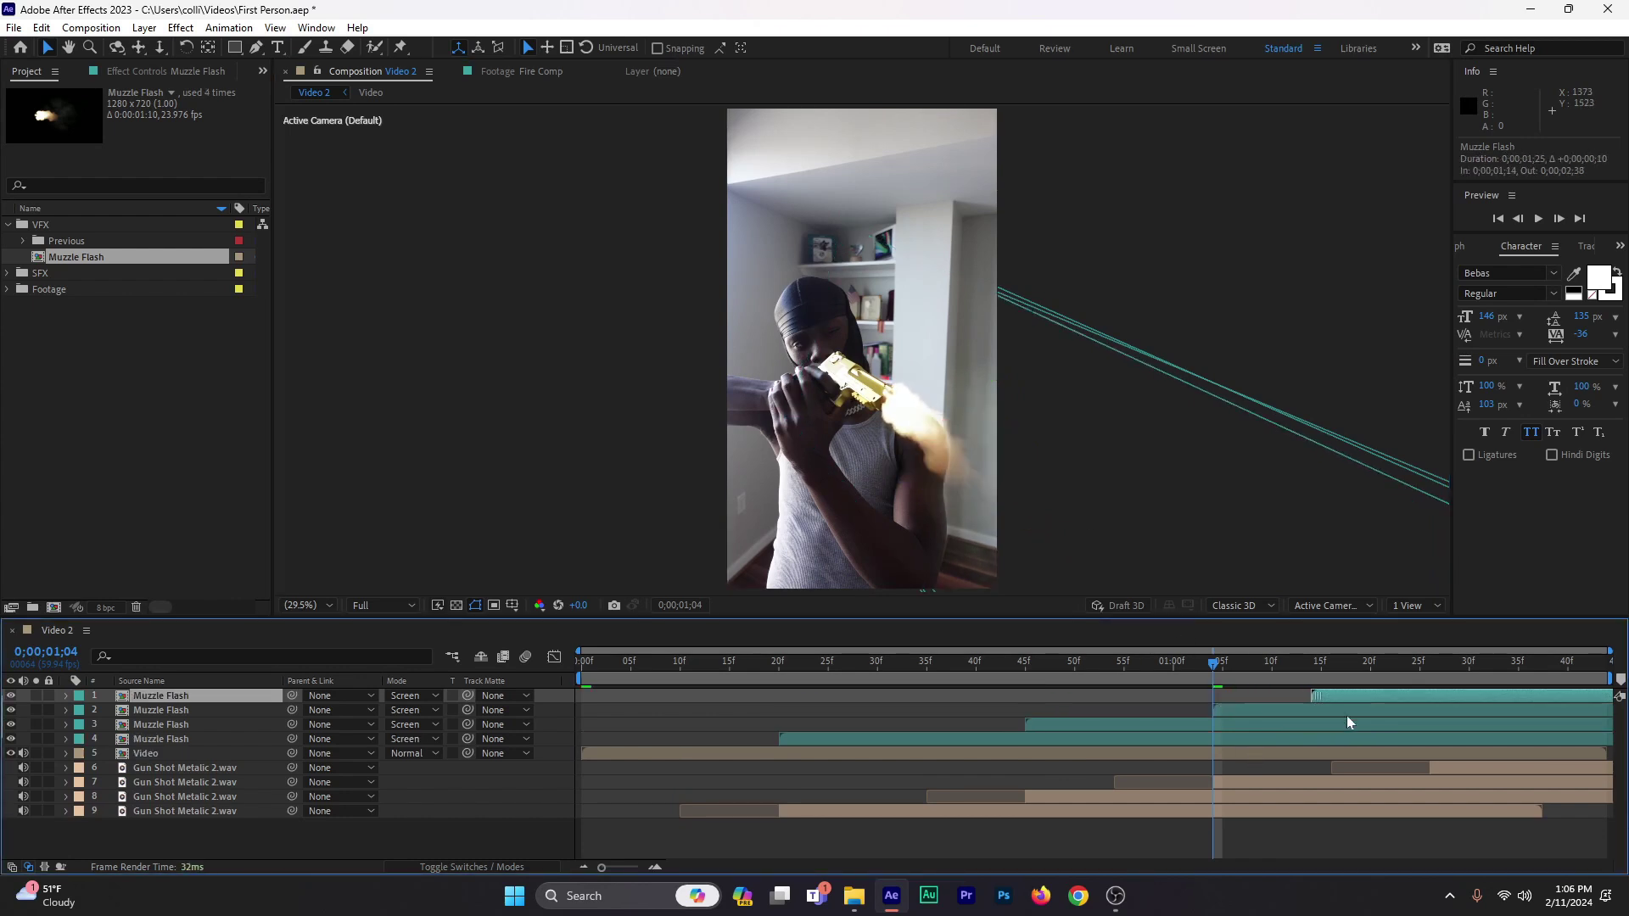
click(1429, 665)
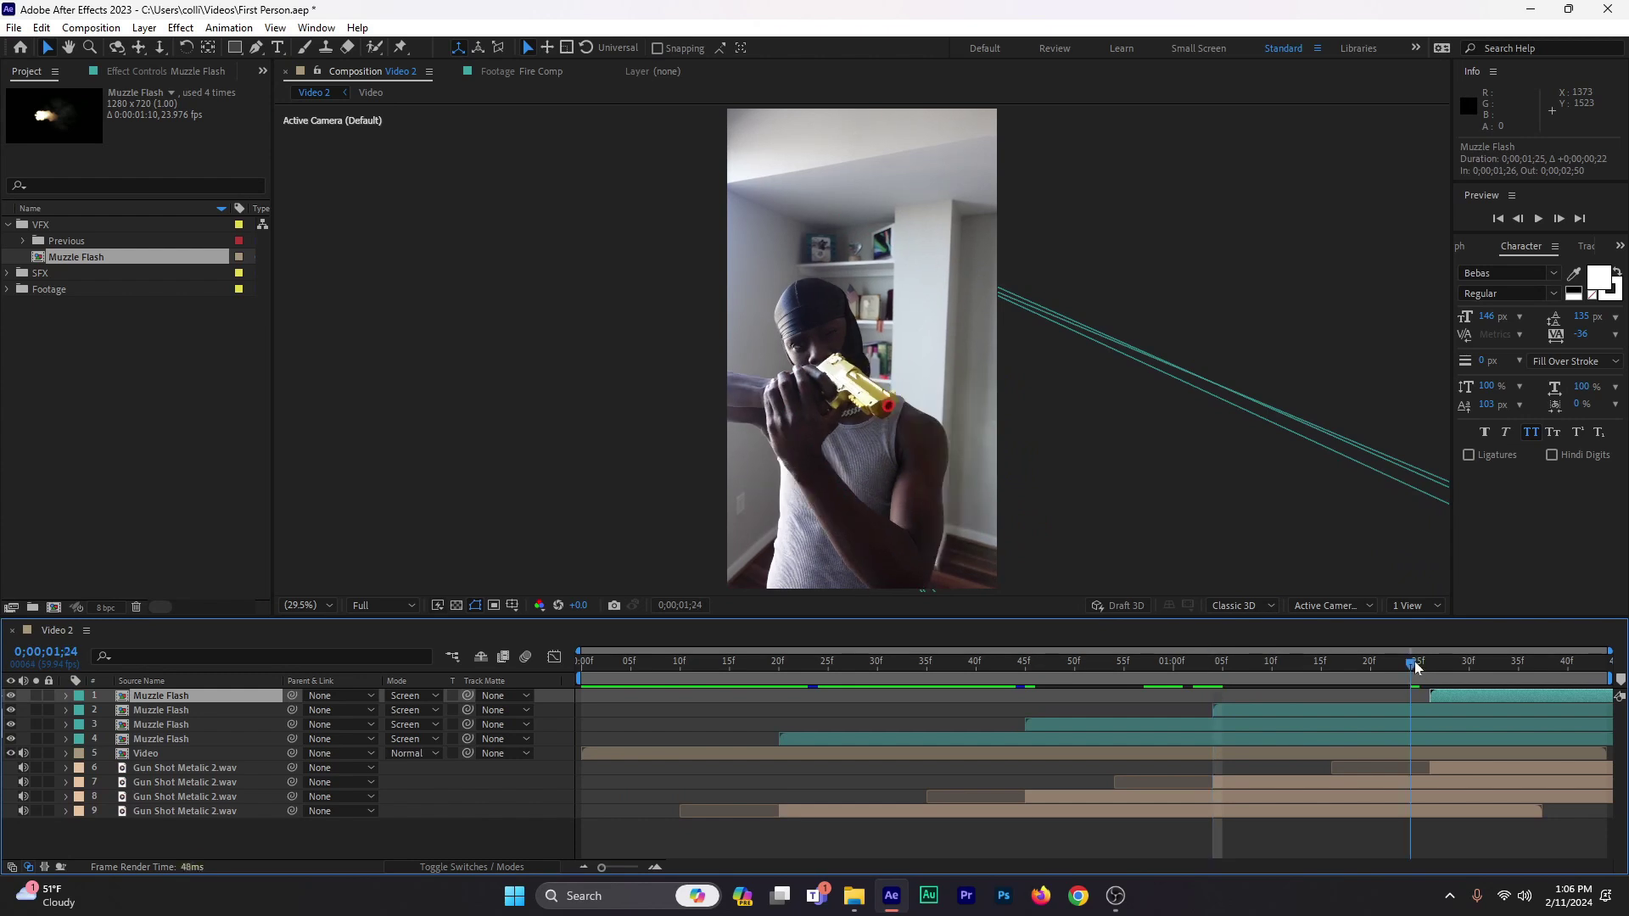
mouse_move(1106, 515)
mouse_down()
mouse_move(1078, 516)
mouse_move(1095, 514)
mouse_up()
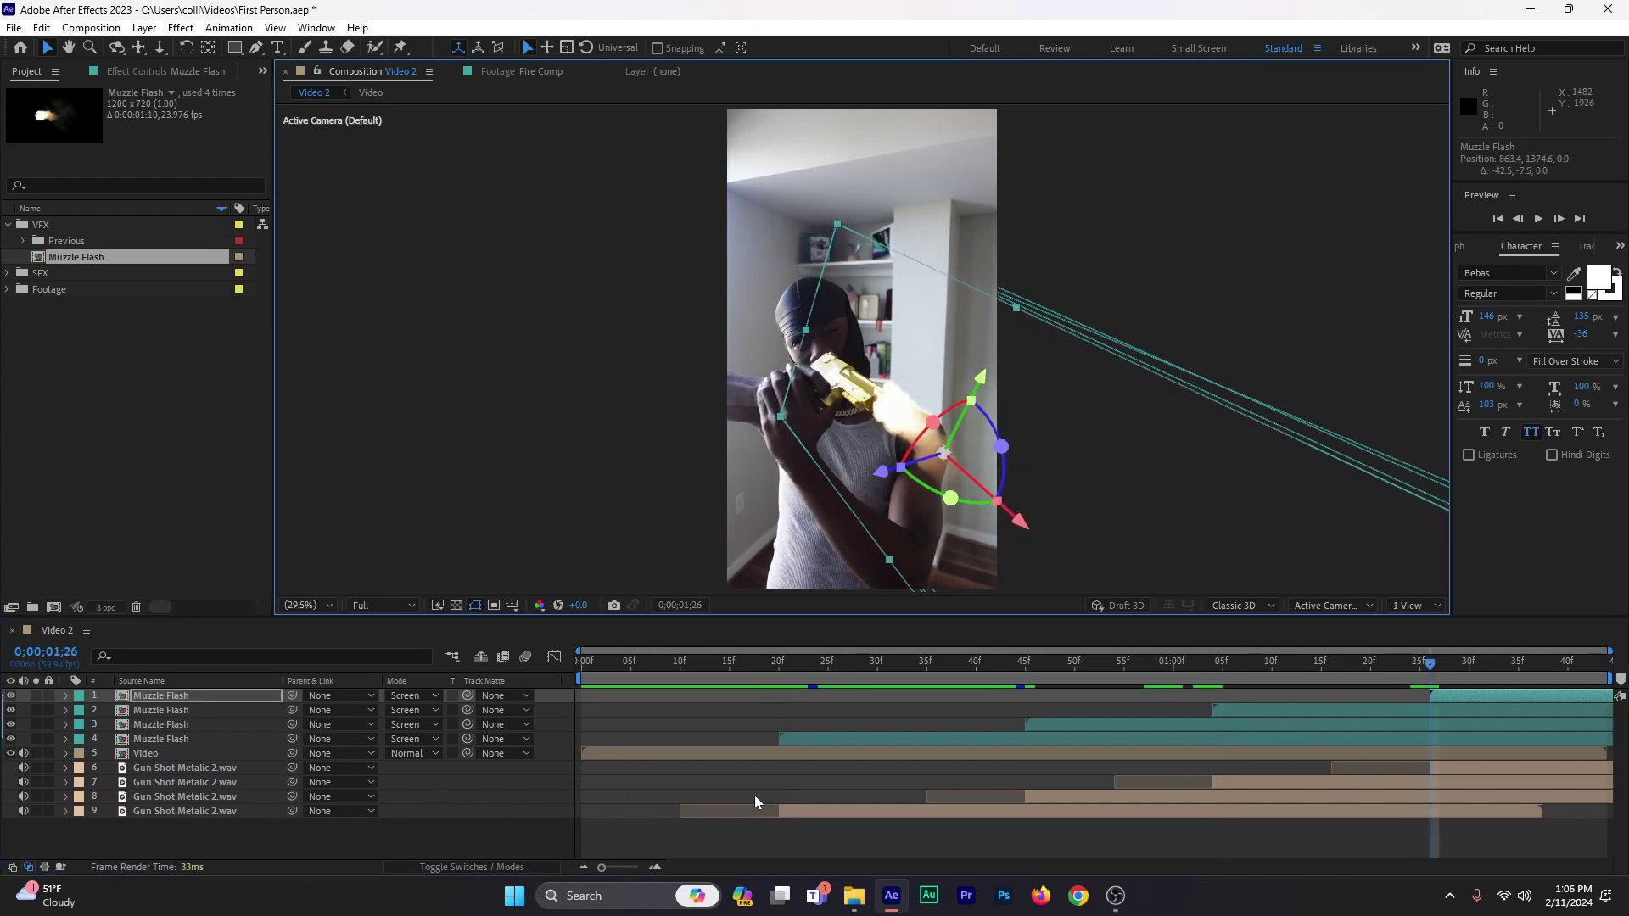
Step: Play back the composition to check the four muzzle flashes against the shots
key(Home)
key(space)
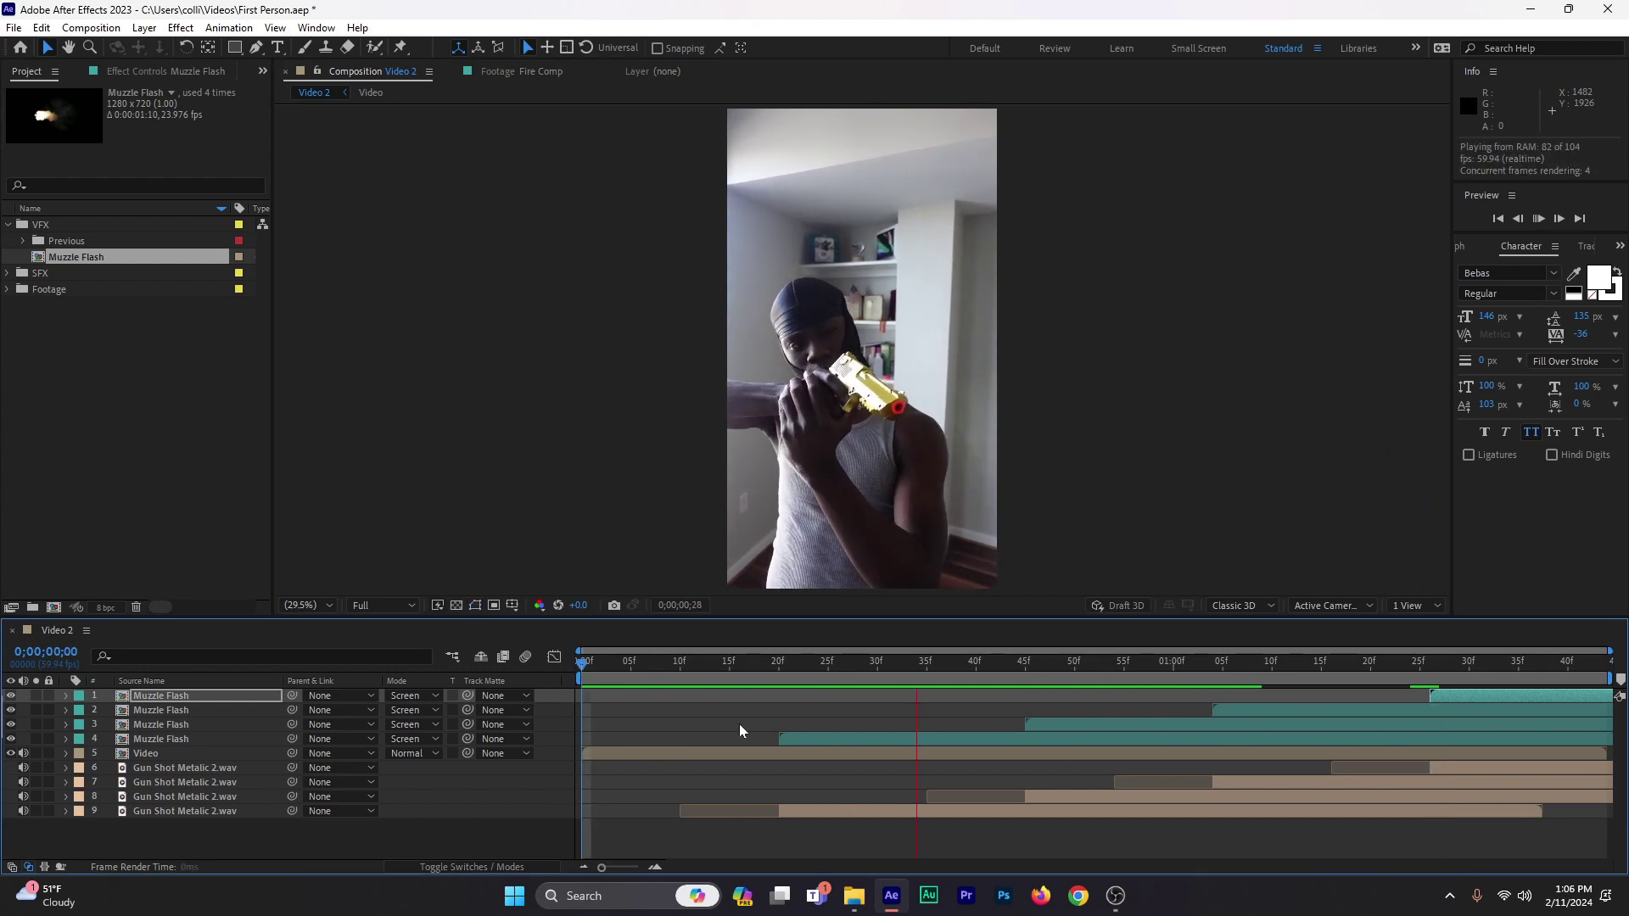
click(738, 668)
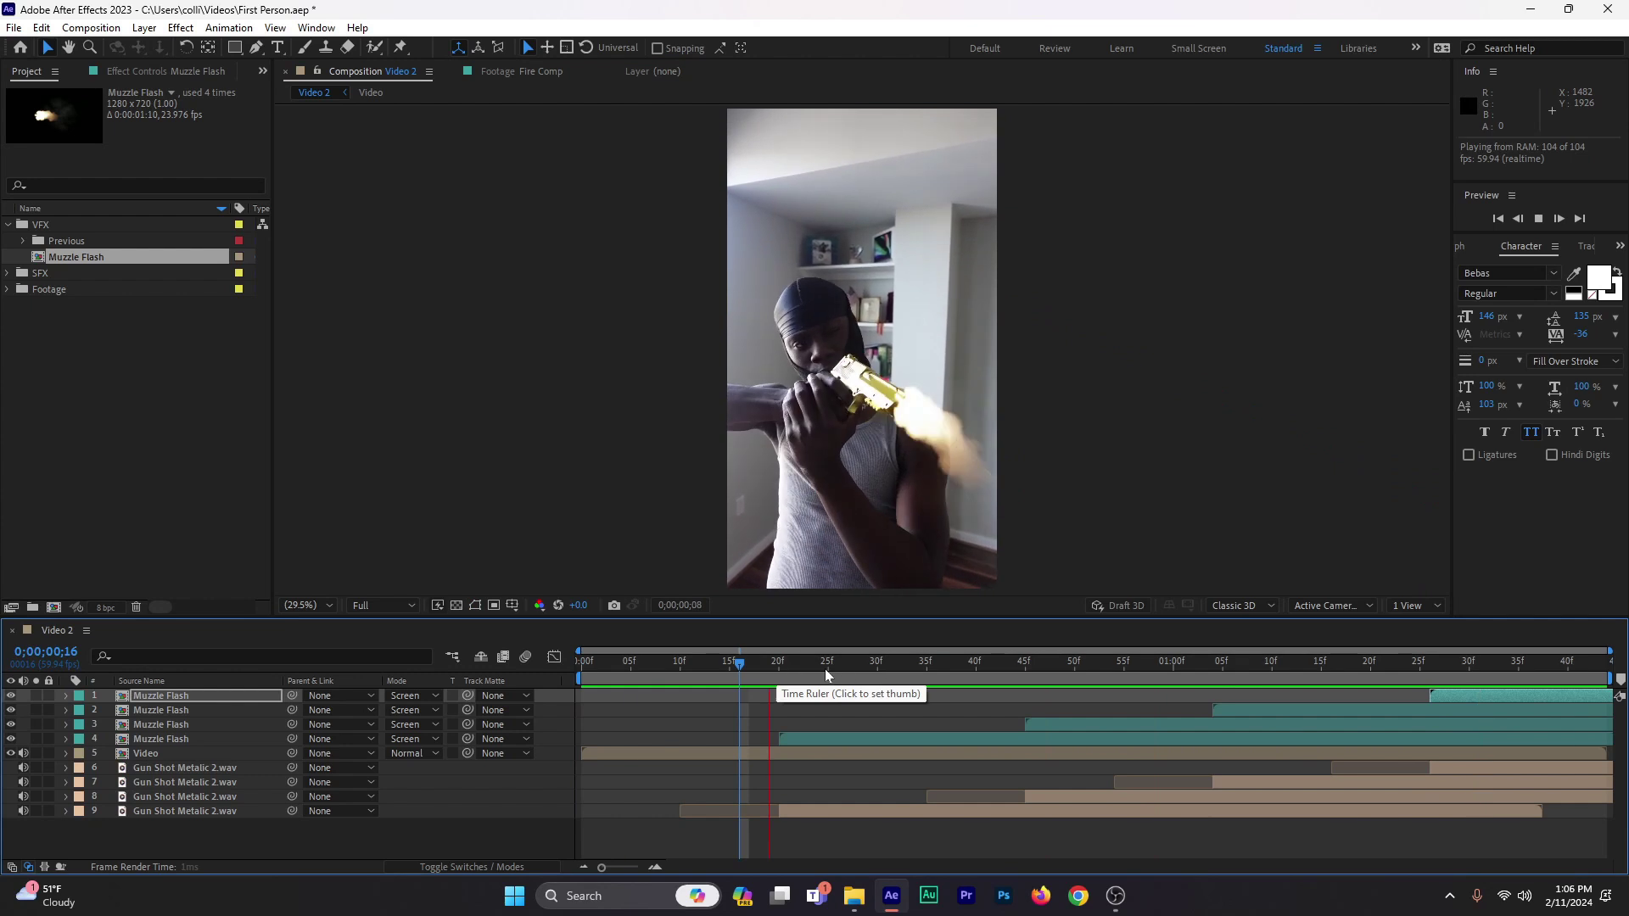
key(space)
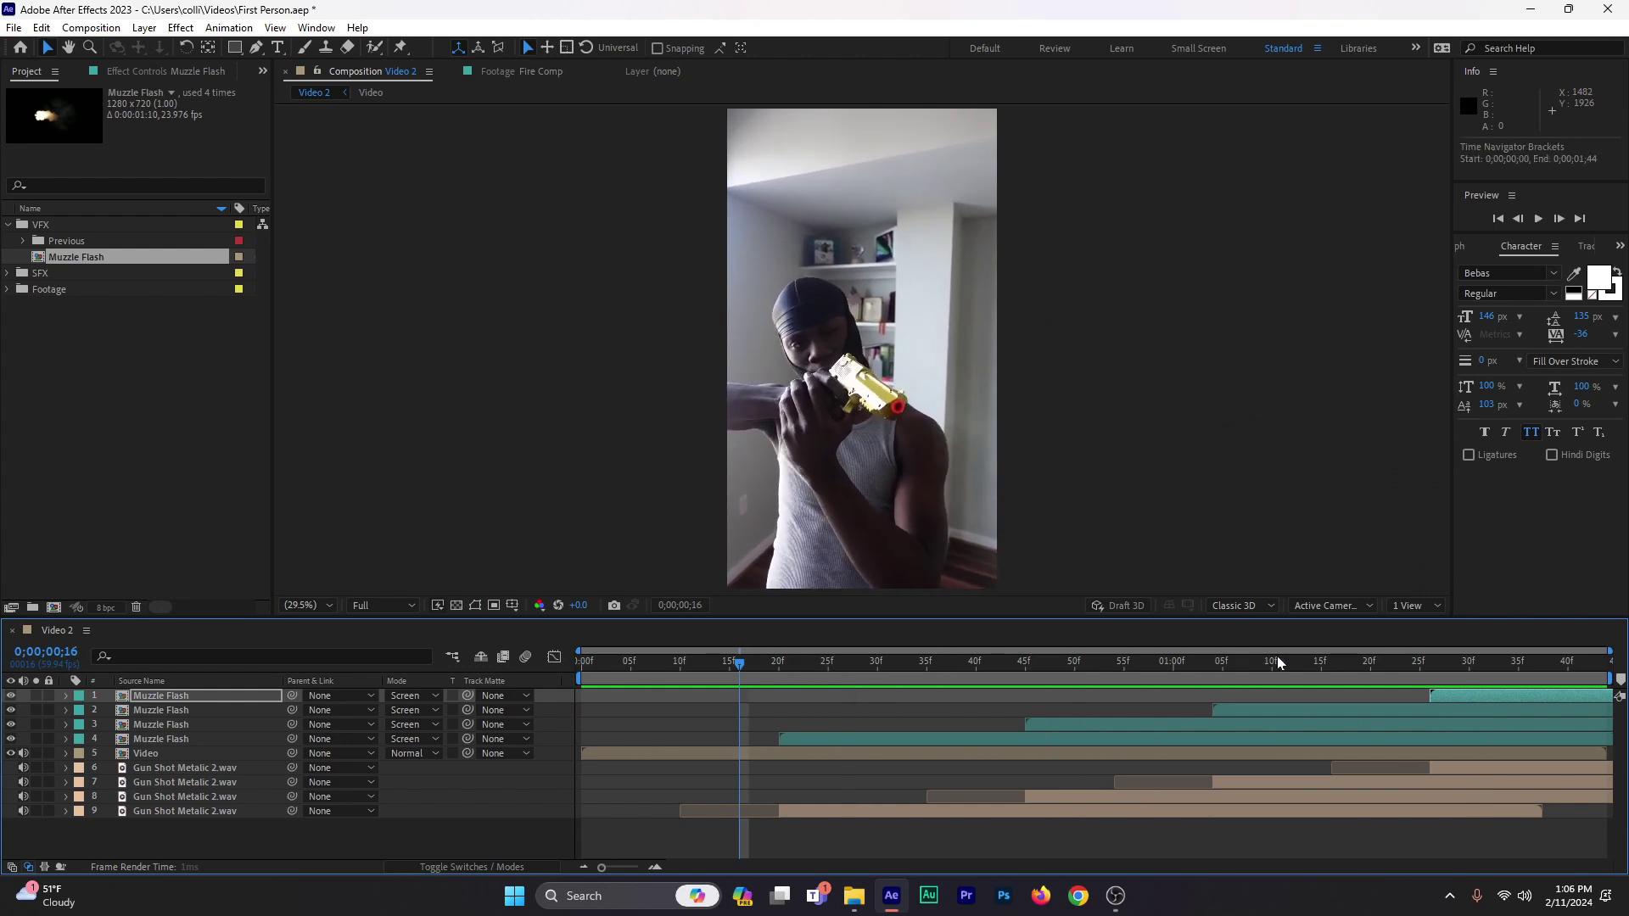
Step: At 0;00;01;26, rotate the last Muzzle Flash in 3D, scale it to 145% and move it back onto the gun's muzzle
click(1417, 663)
drag(1102, 505, 960, 419)
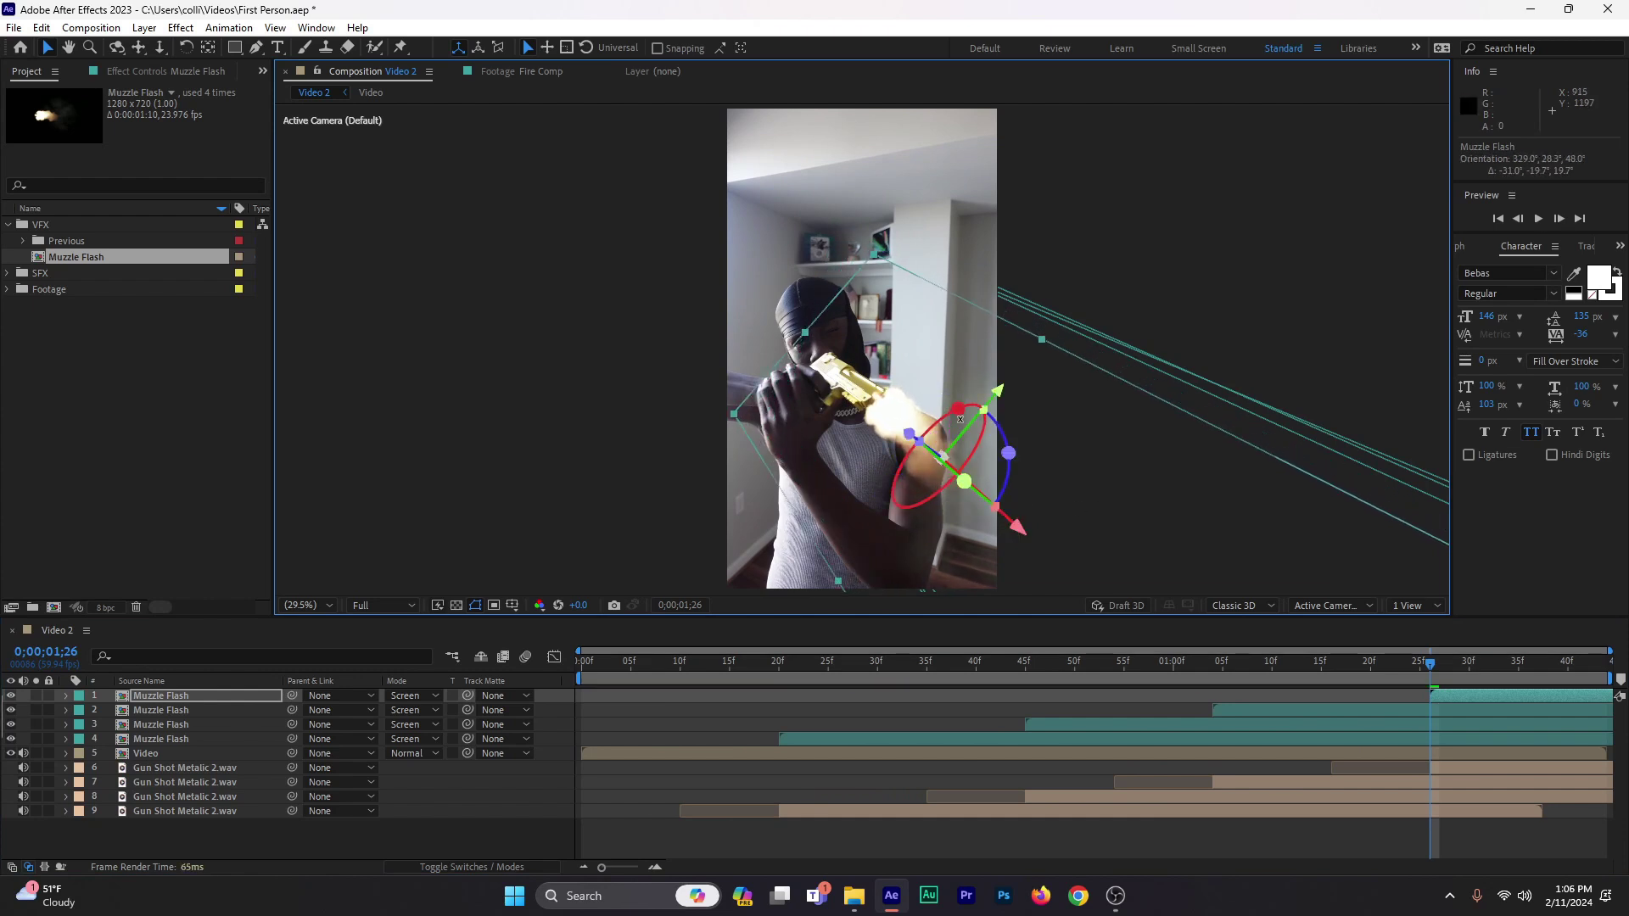
key(s)
drag(412, 710, 1011, 496)
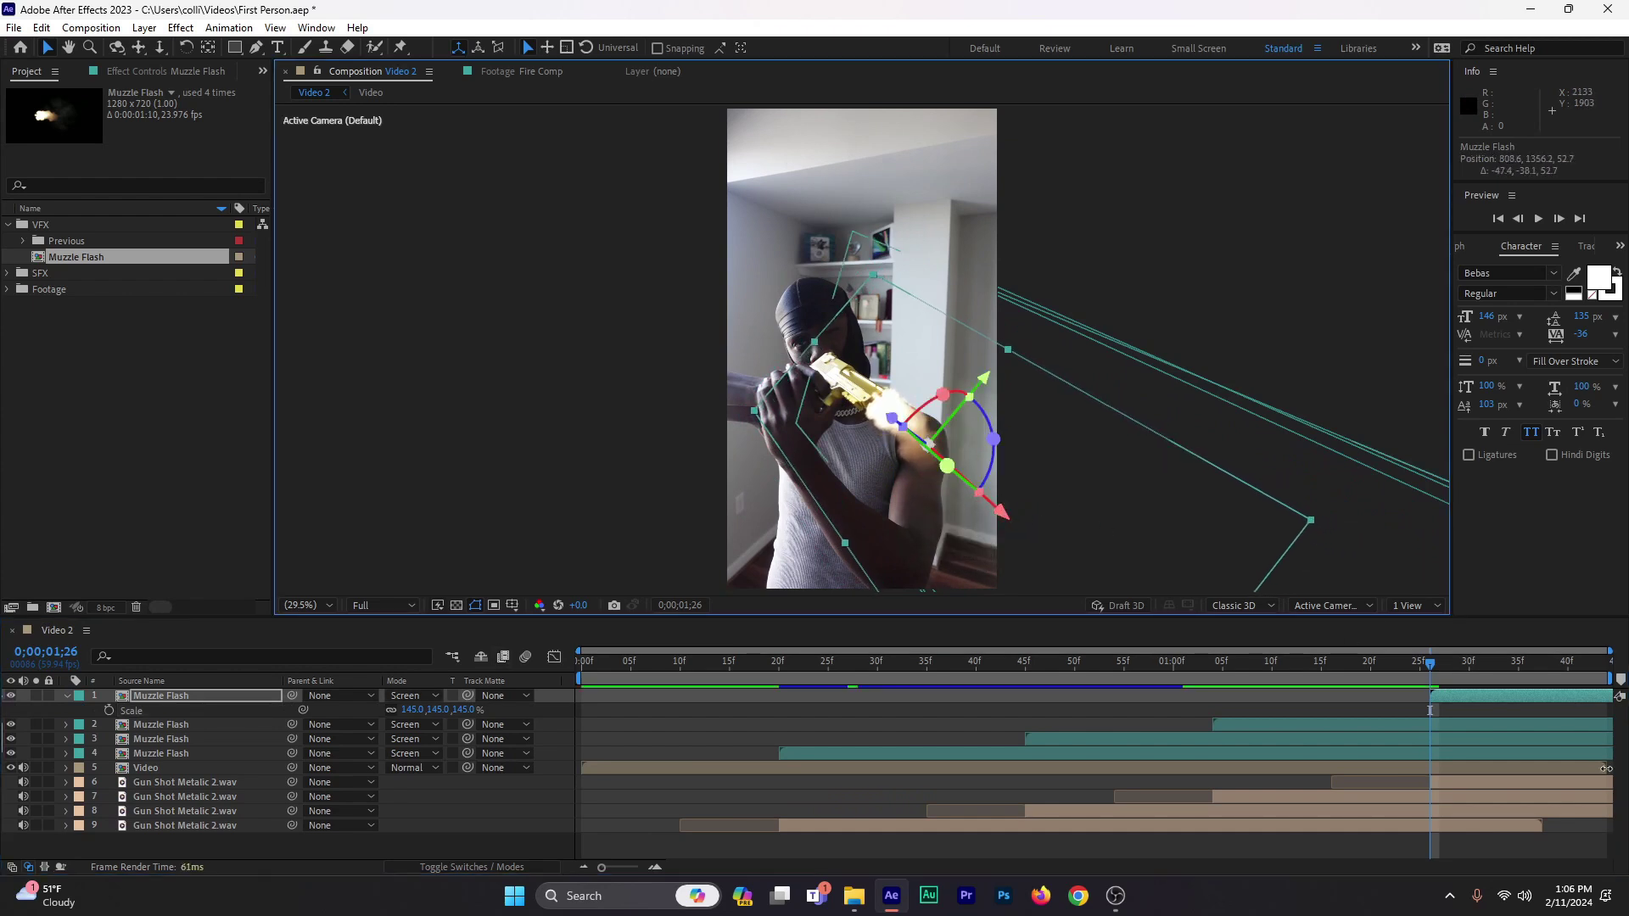
Step: At 0;00;01;04, rotate the third Muzzle Flash in 3D, scale it to 144% and realign it with the gun's muzzle
drag(1410, 666, 1213, 673)
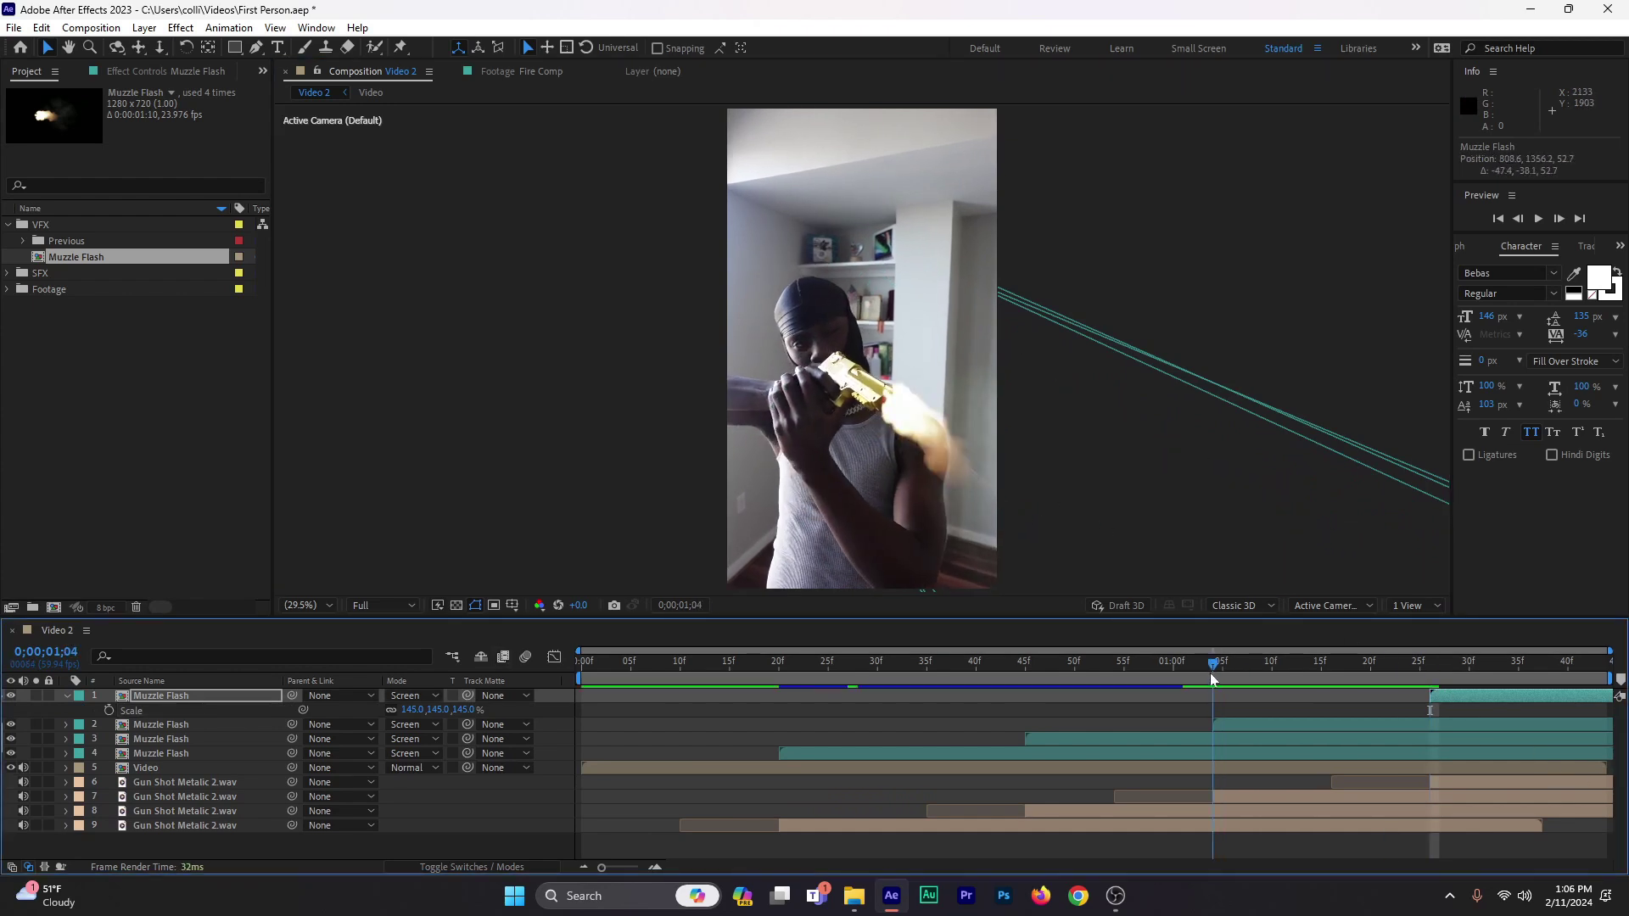
click(1235, 726)
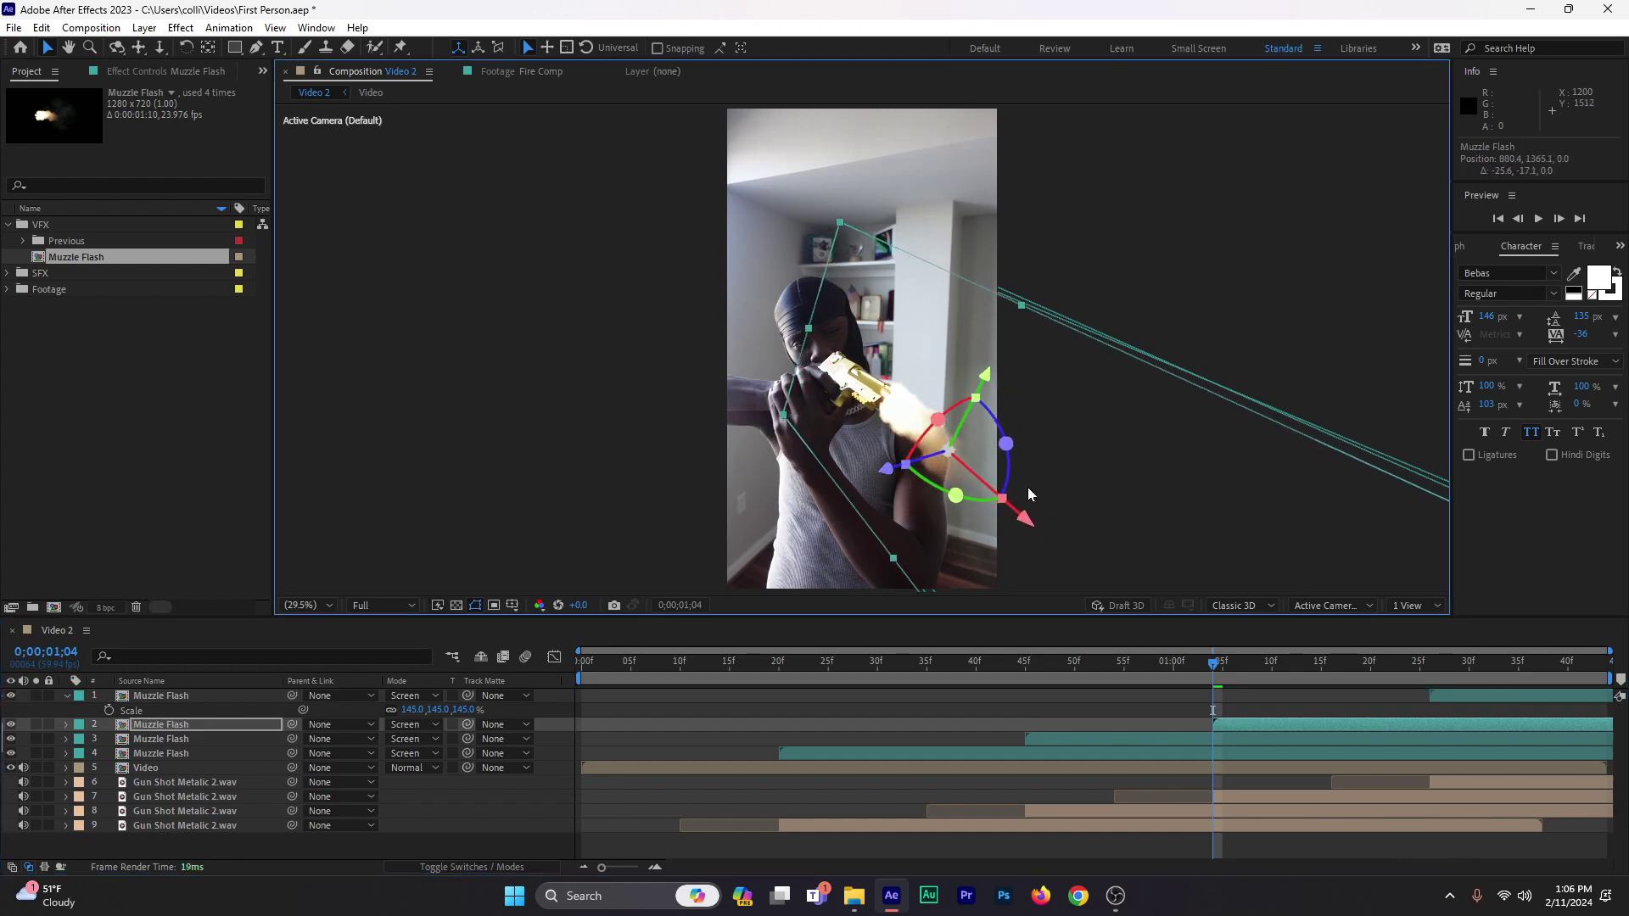
drag(931, 428, 1035, 575)
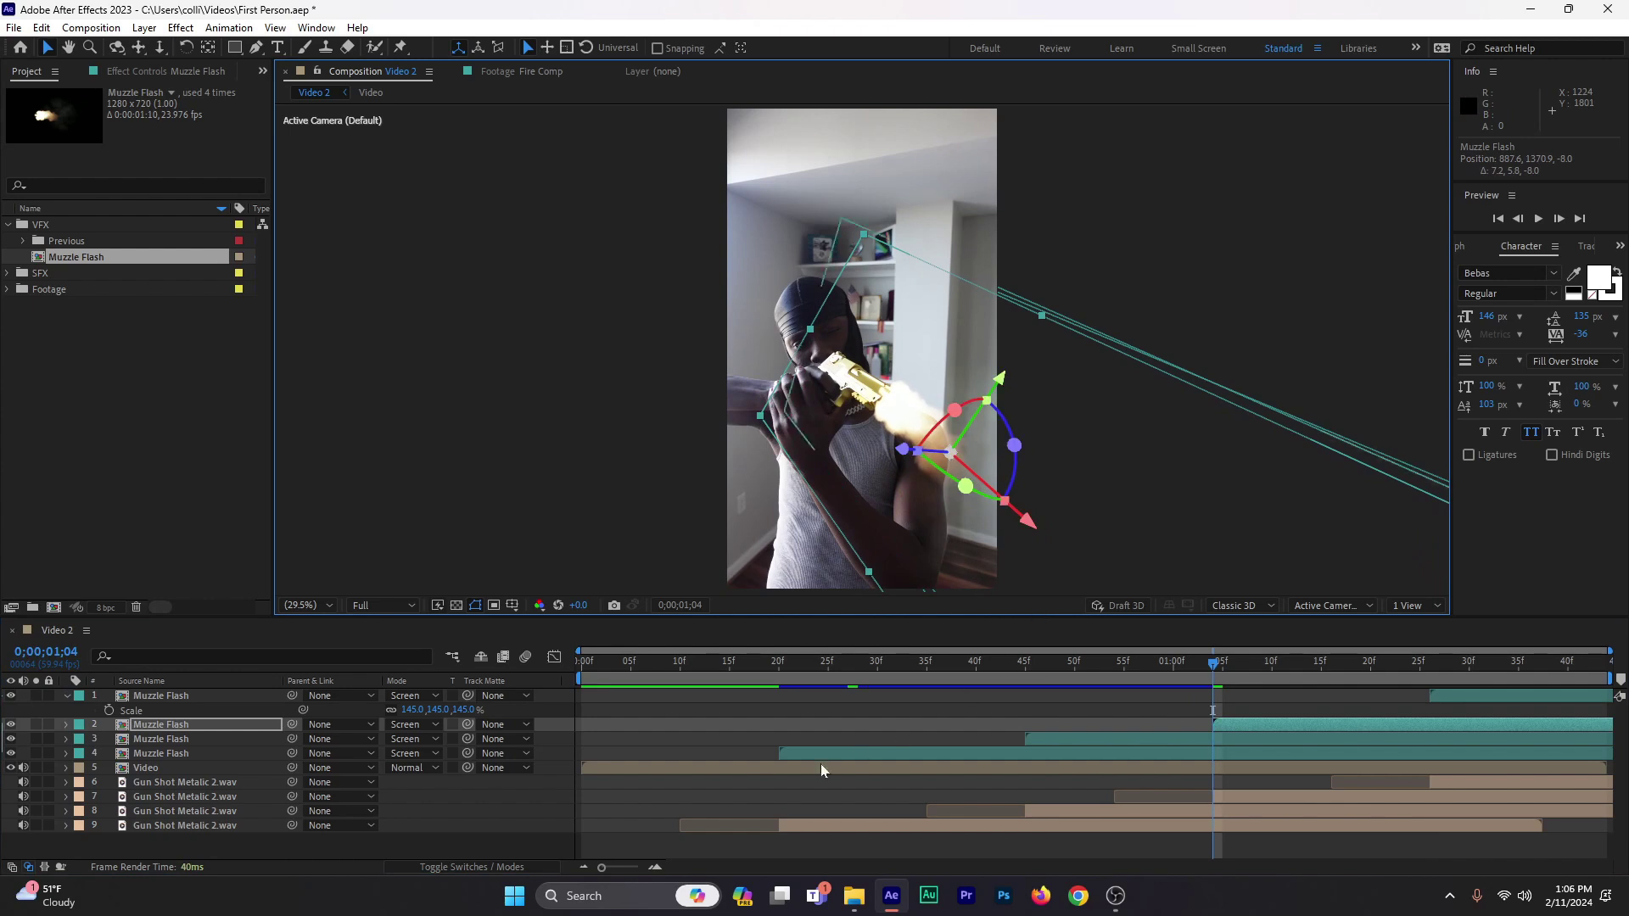
key(s)
drag(463, 736, 437, 737)
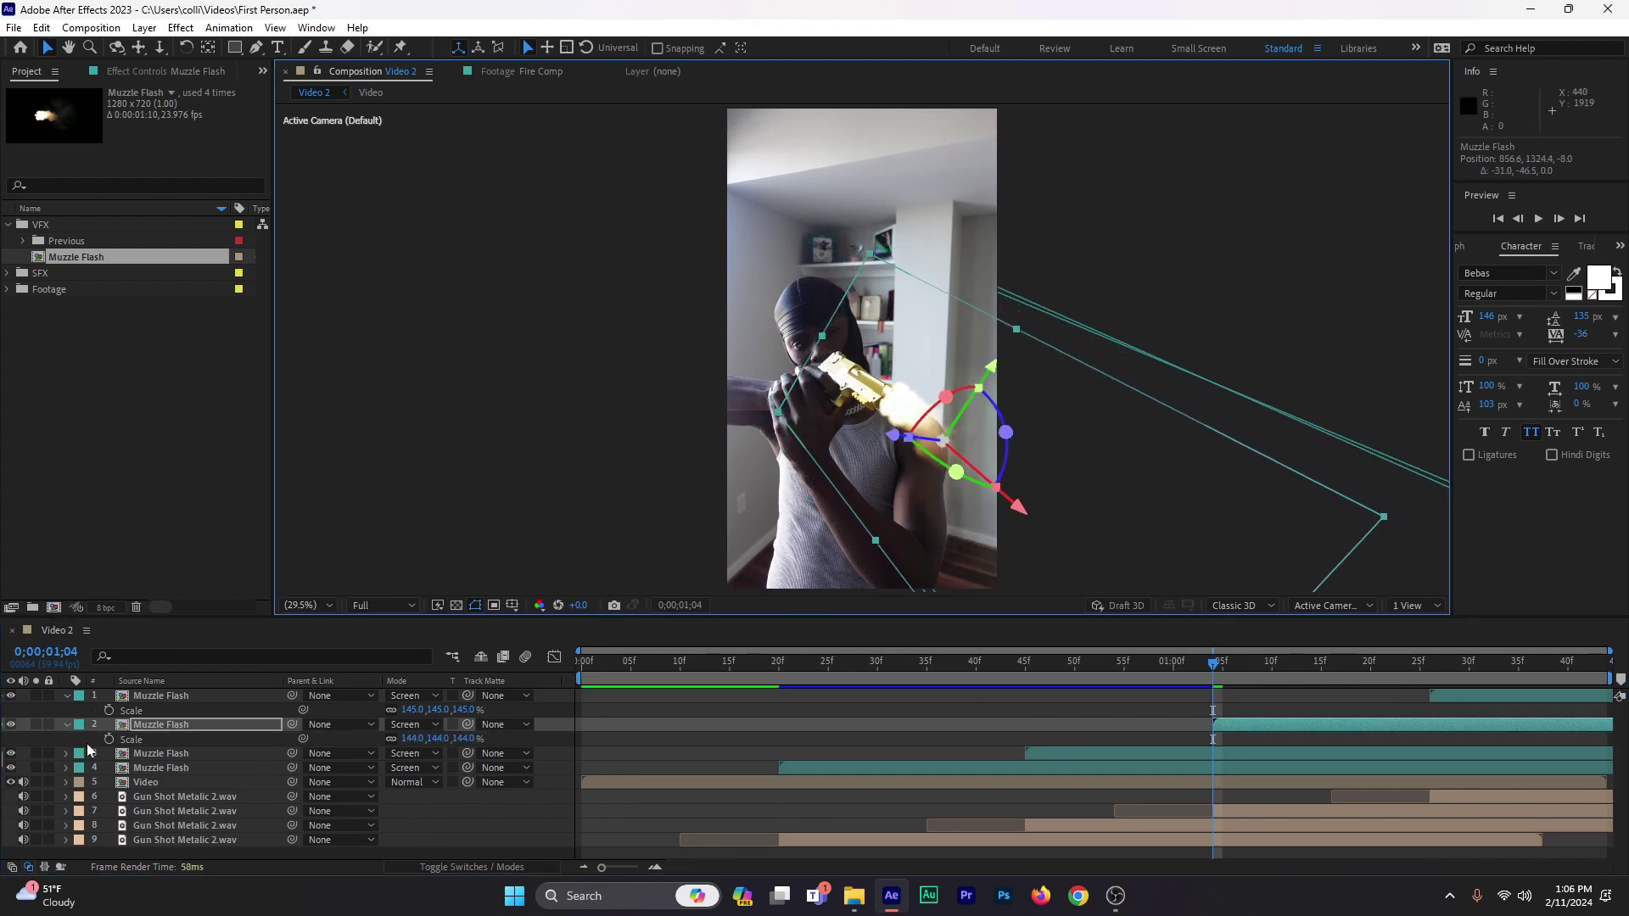
Step: Collapse the two expanded Muzzle Flash layers and play back the composition from near its start
click(67, 725)
click(67, 696)
key(Home)
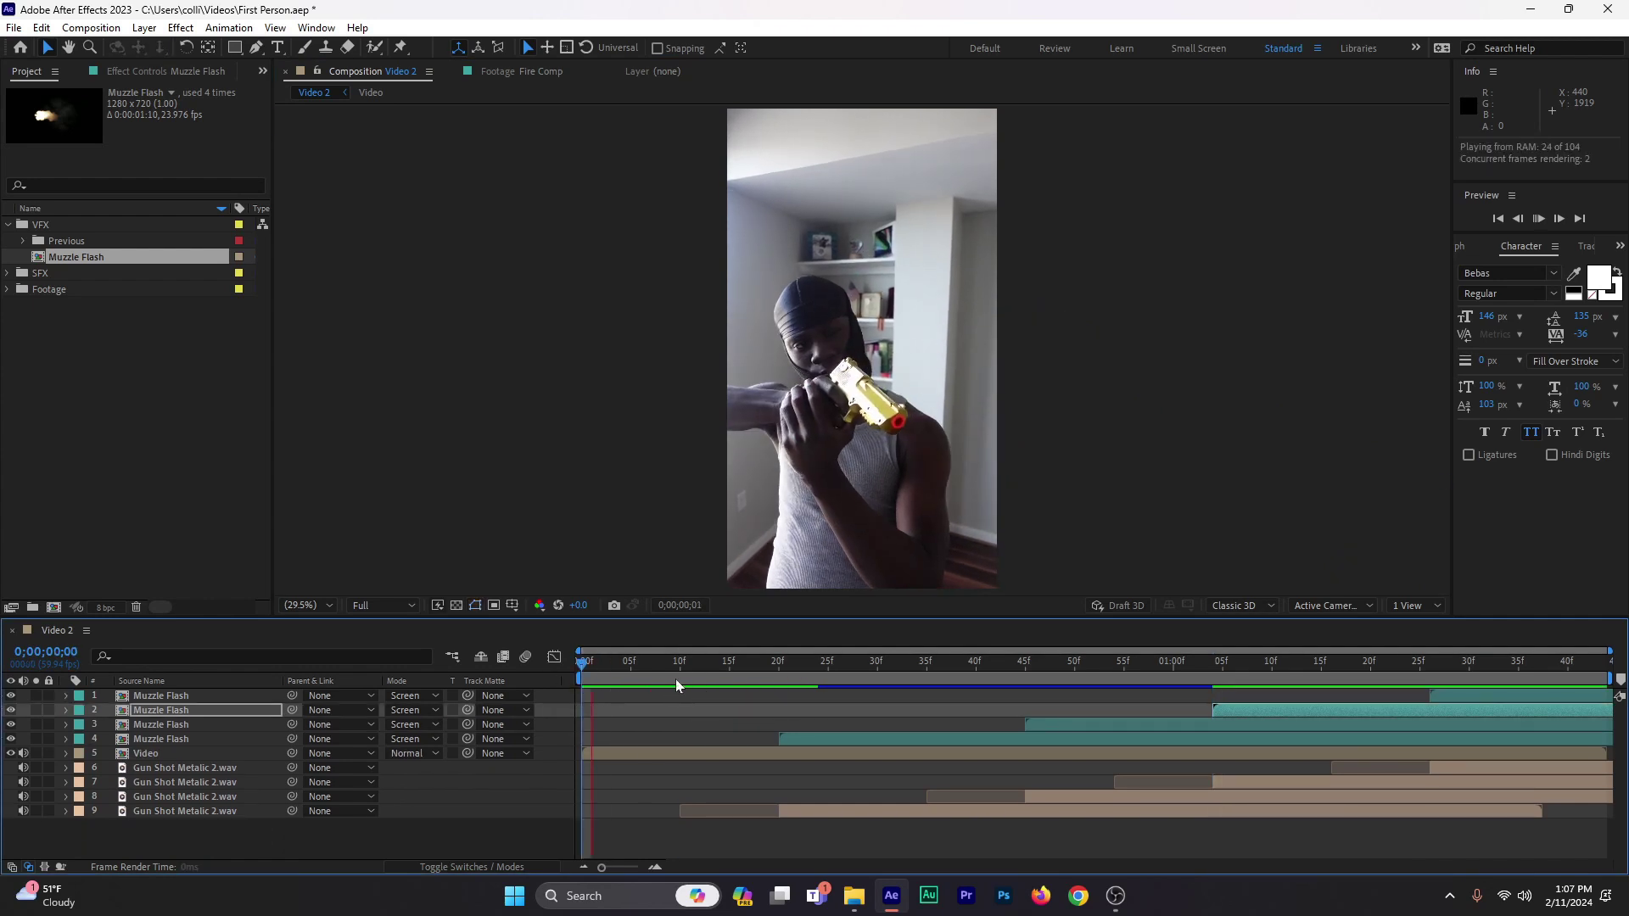
drag(675, 679, 606, 675)
key(space)
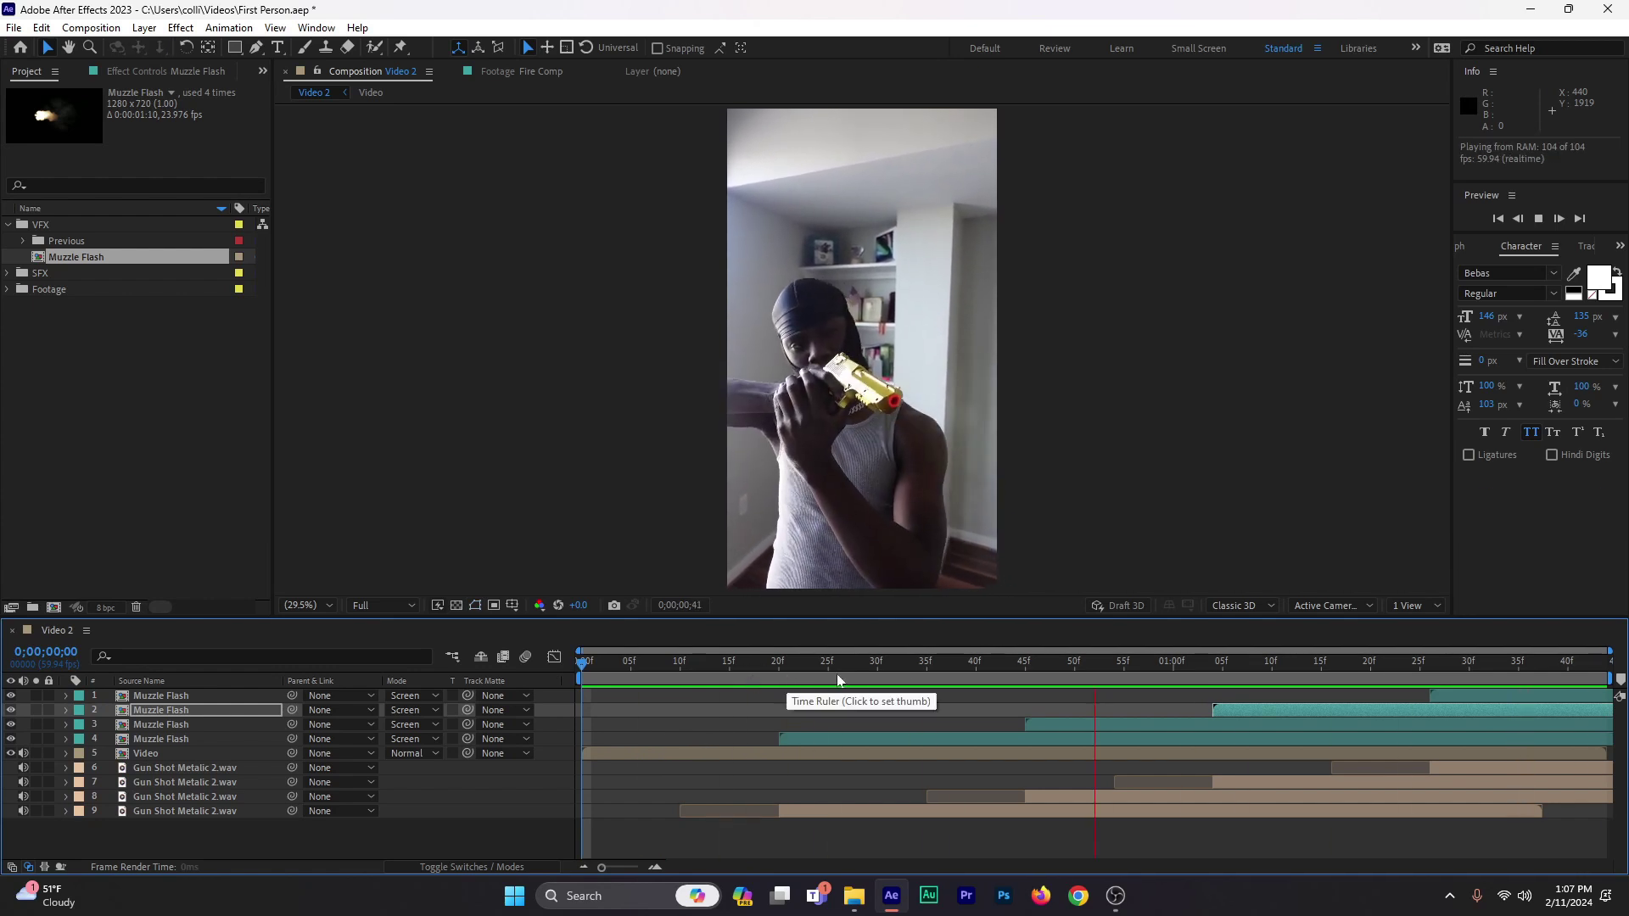
key(space)
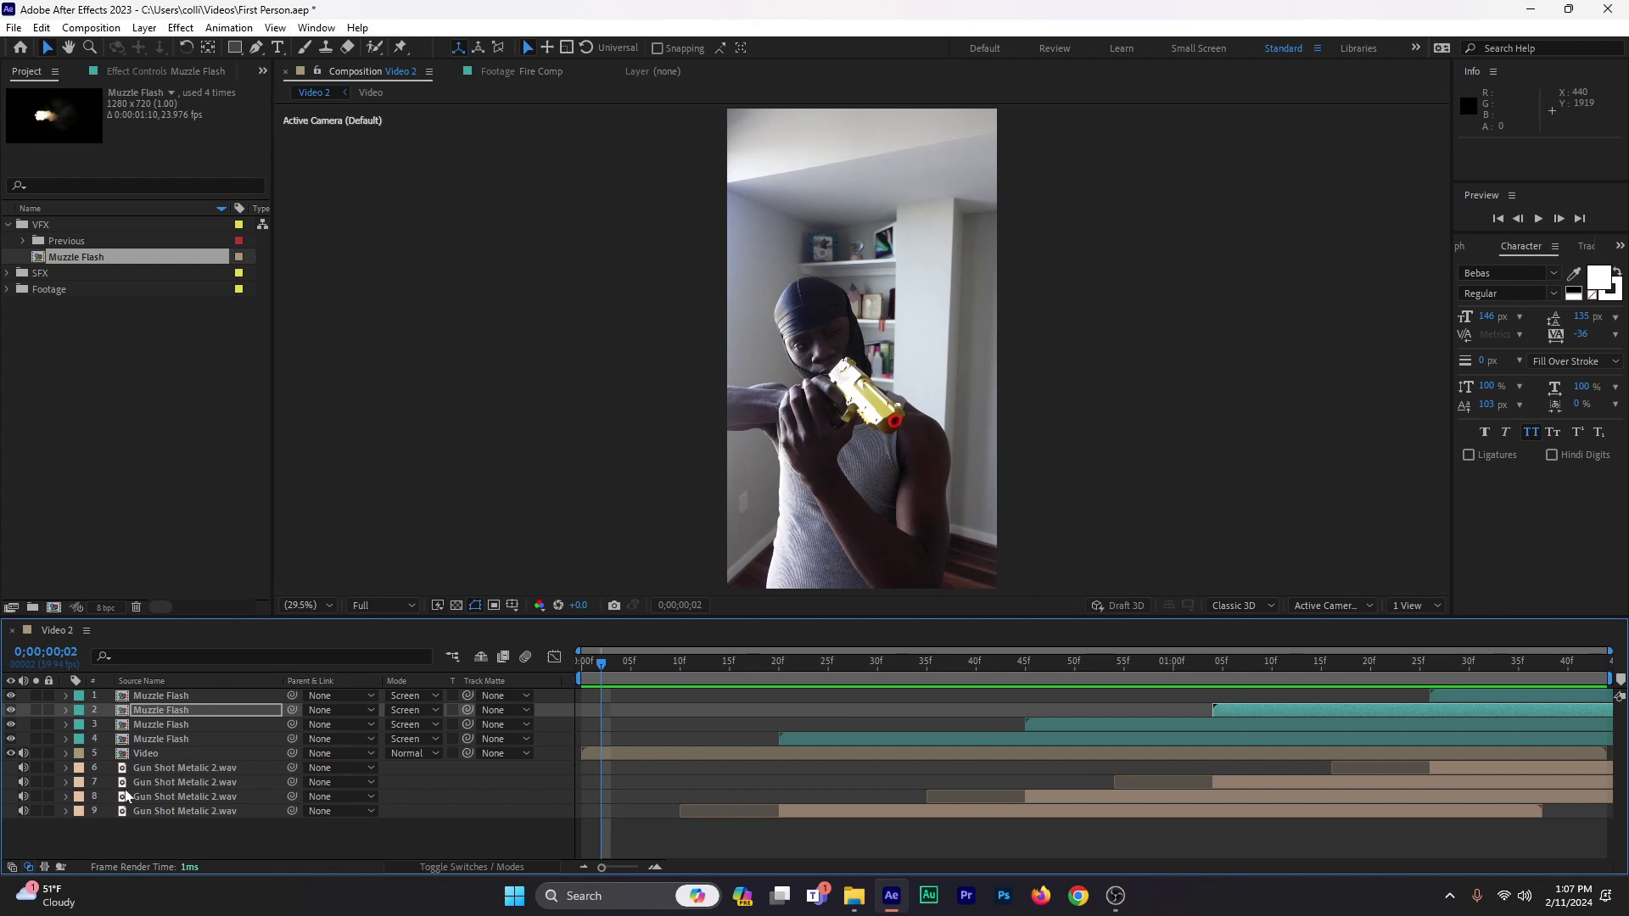
Step: Go to the first shot at 0;00;00;20 and add a new adjustment layer above the Muzzle Flash layers
click(465, 830)
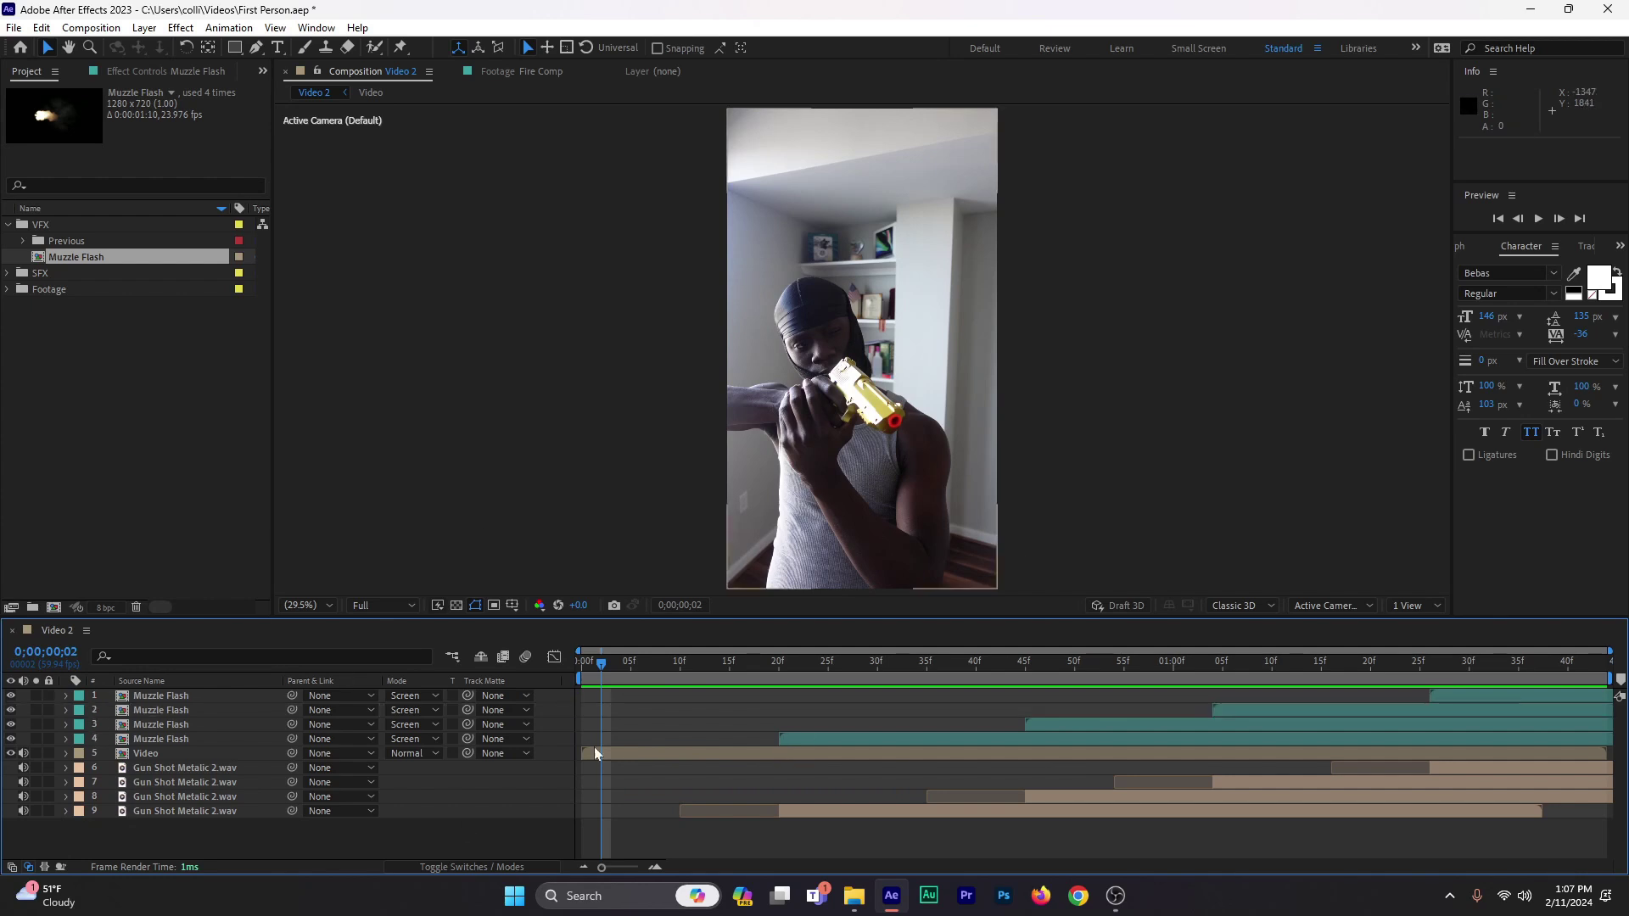
click(776, 682)
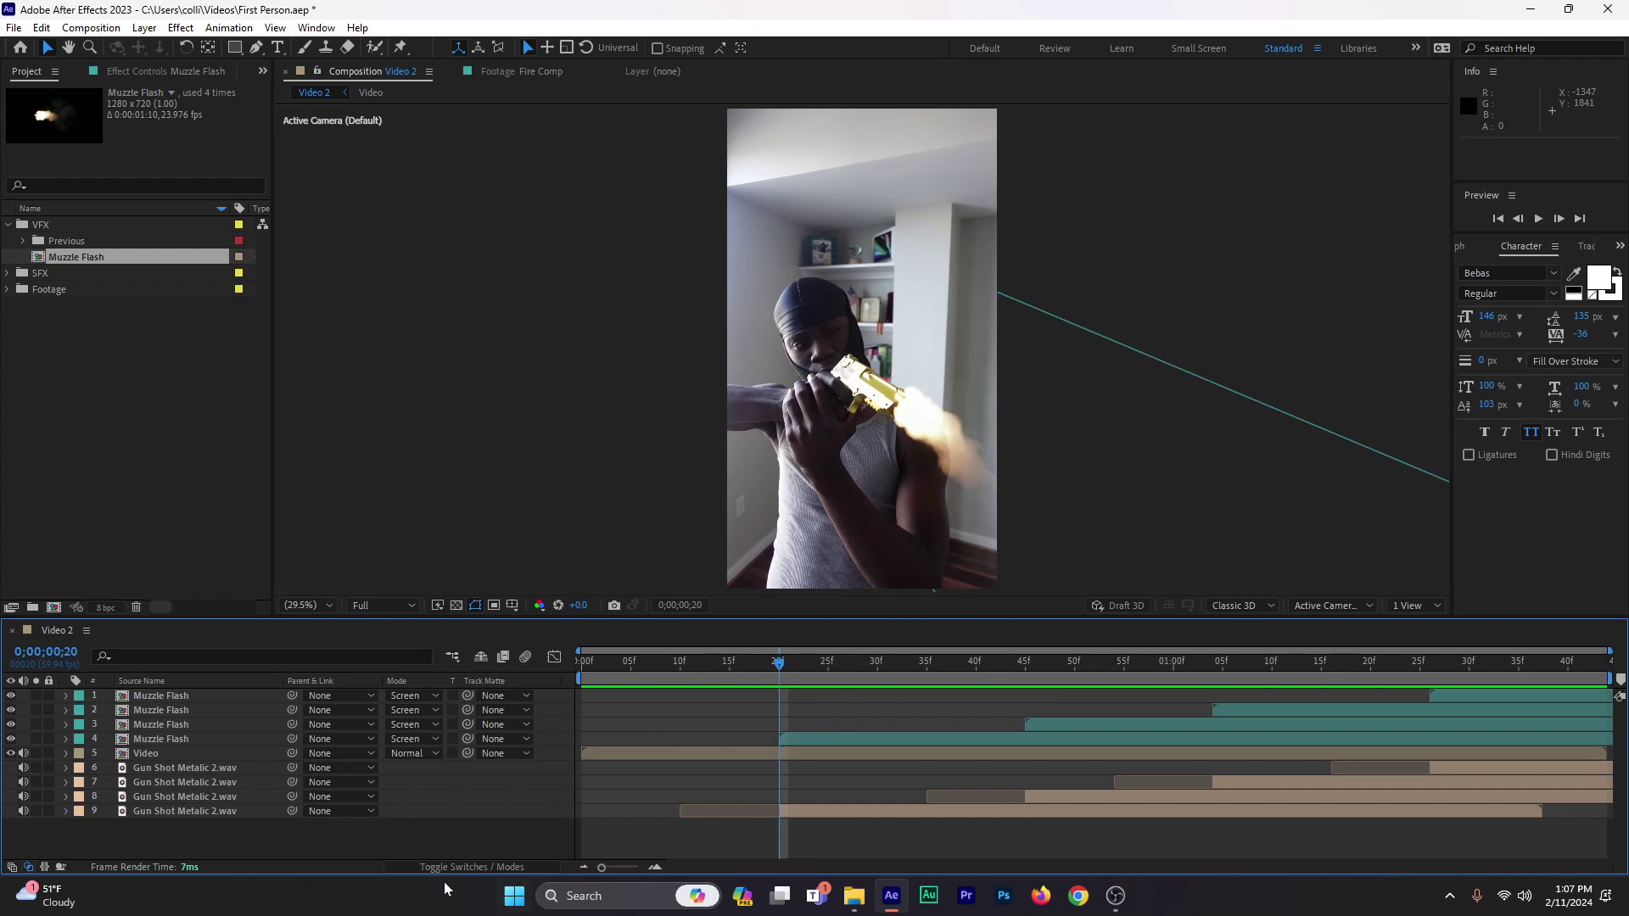
right_click(329, 837)
mouse_move(395, 633)
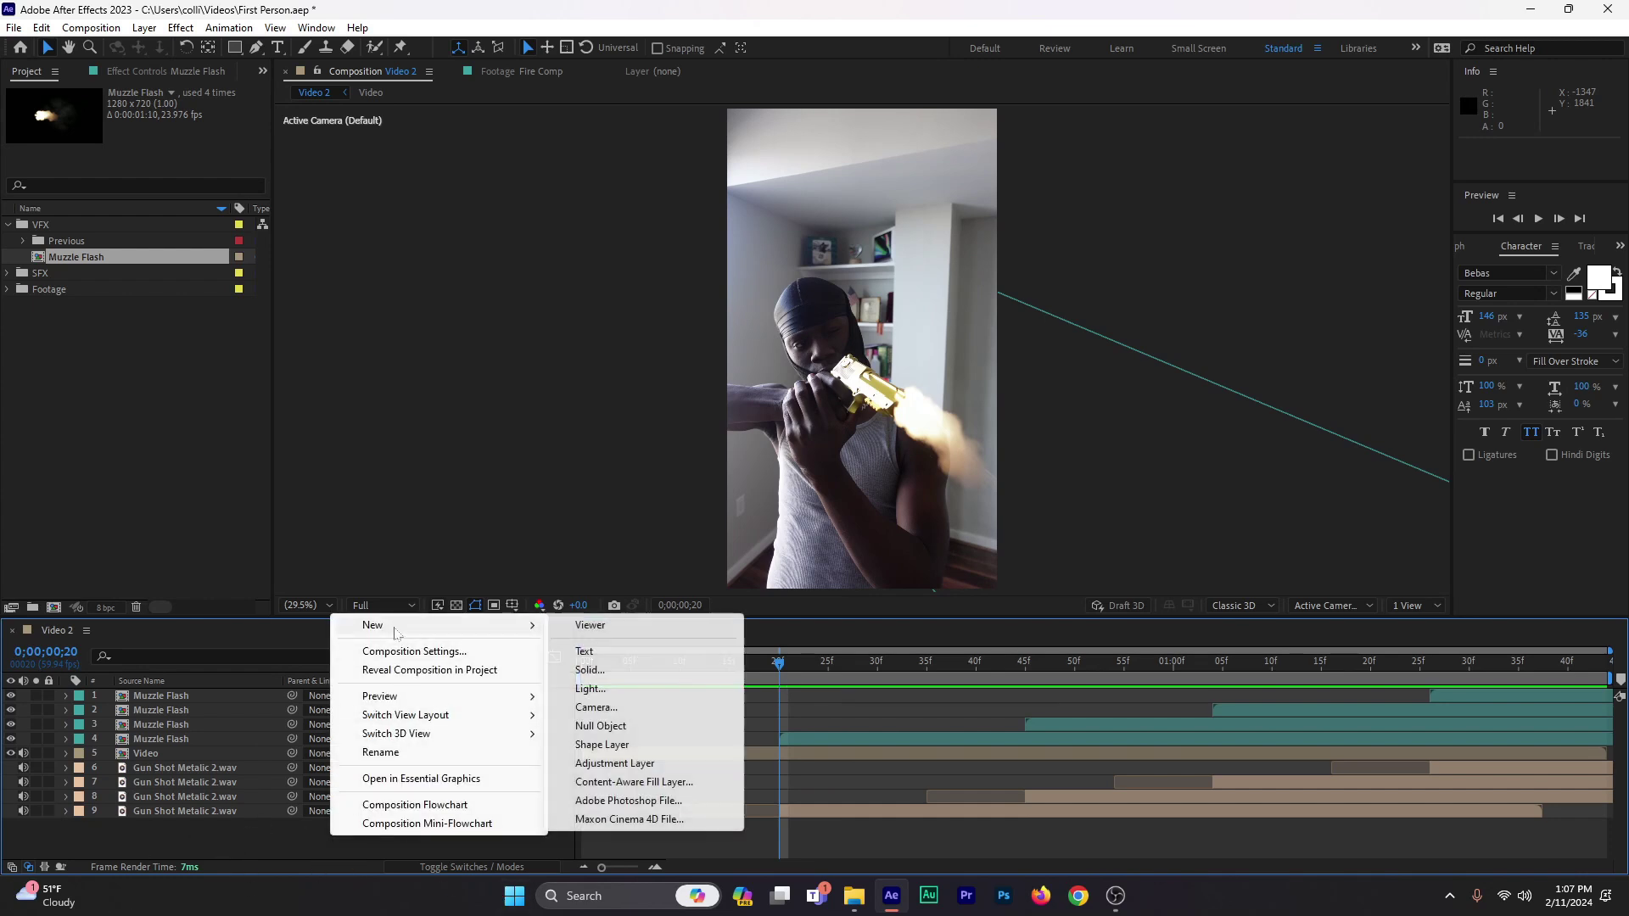
click(638, 763)
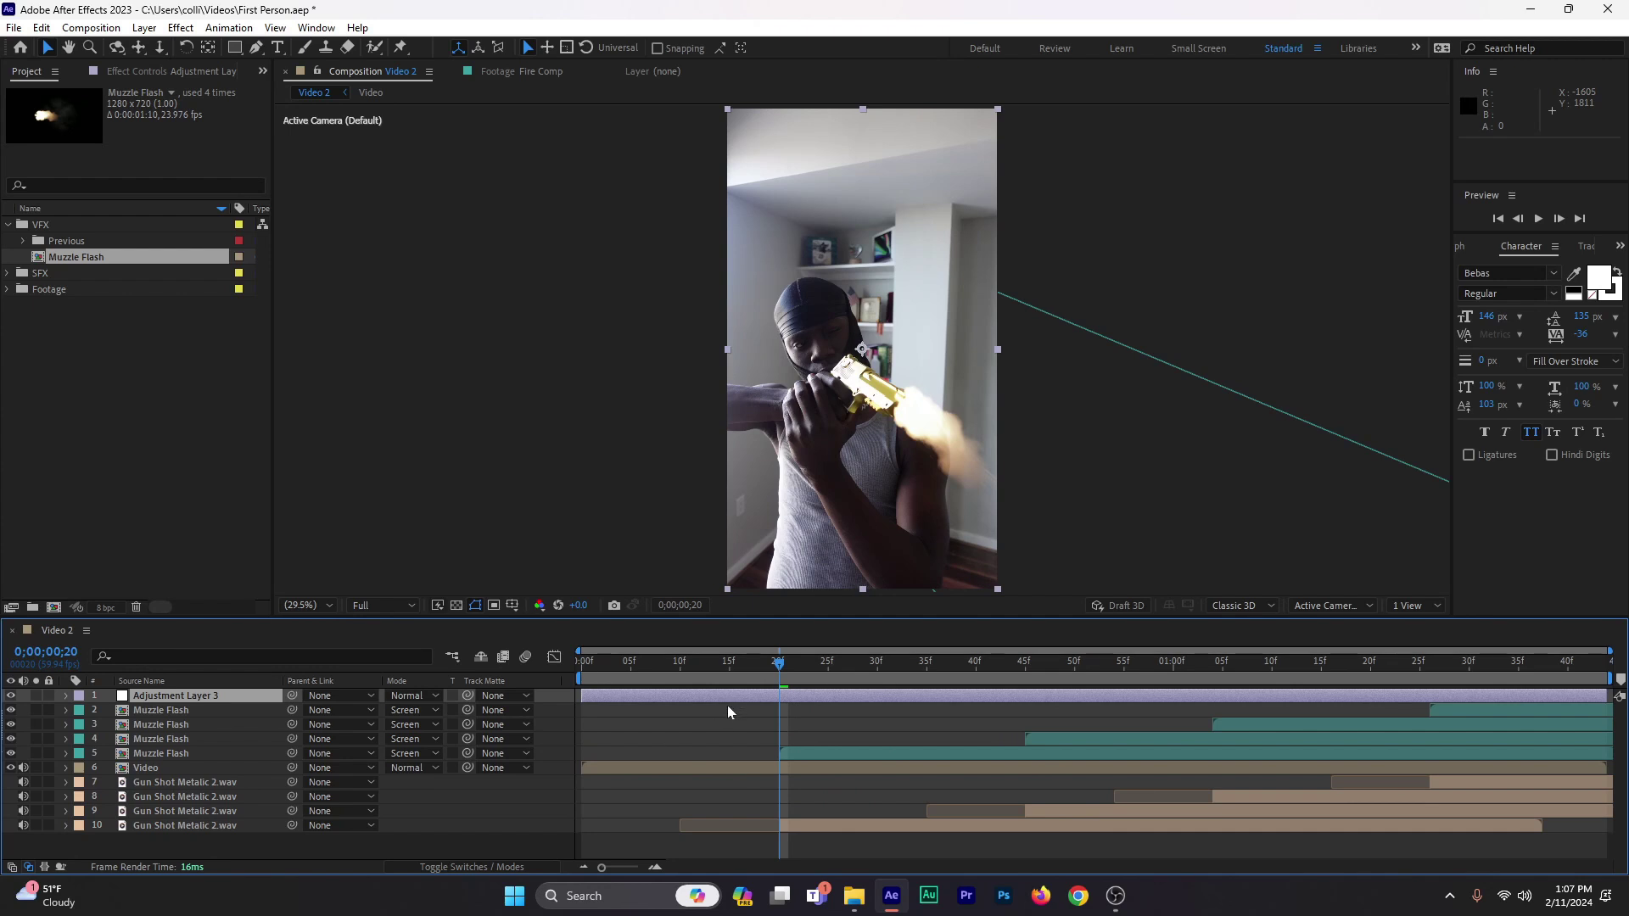
Step: Split the adjustment layer at 0;00;00;20, delete the longer part and move the remaining 20-frame part to start at 0;00;00;20
key(ctrl+shift+d)
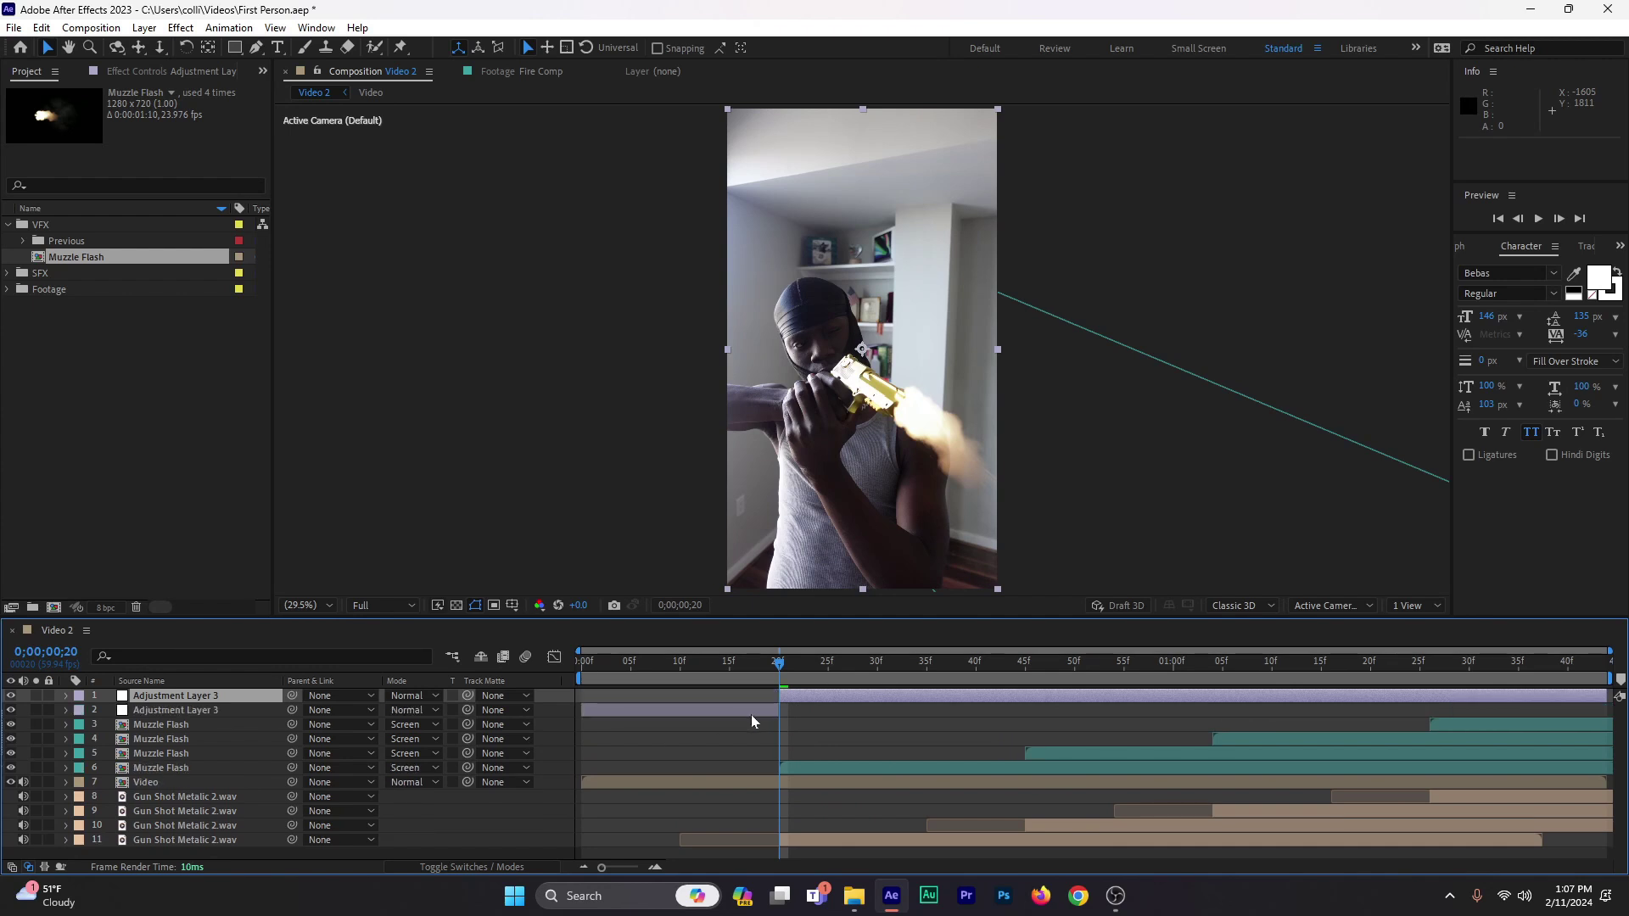
key(Delete)
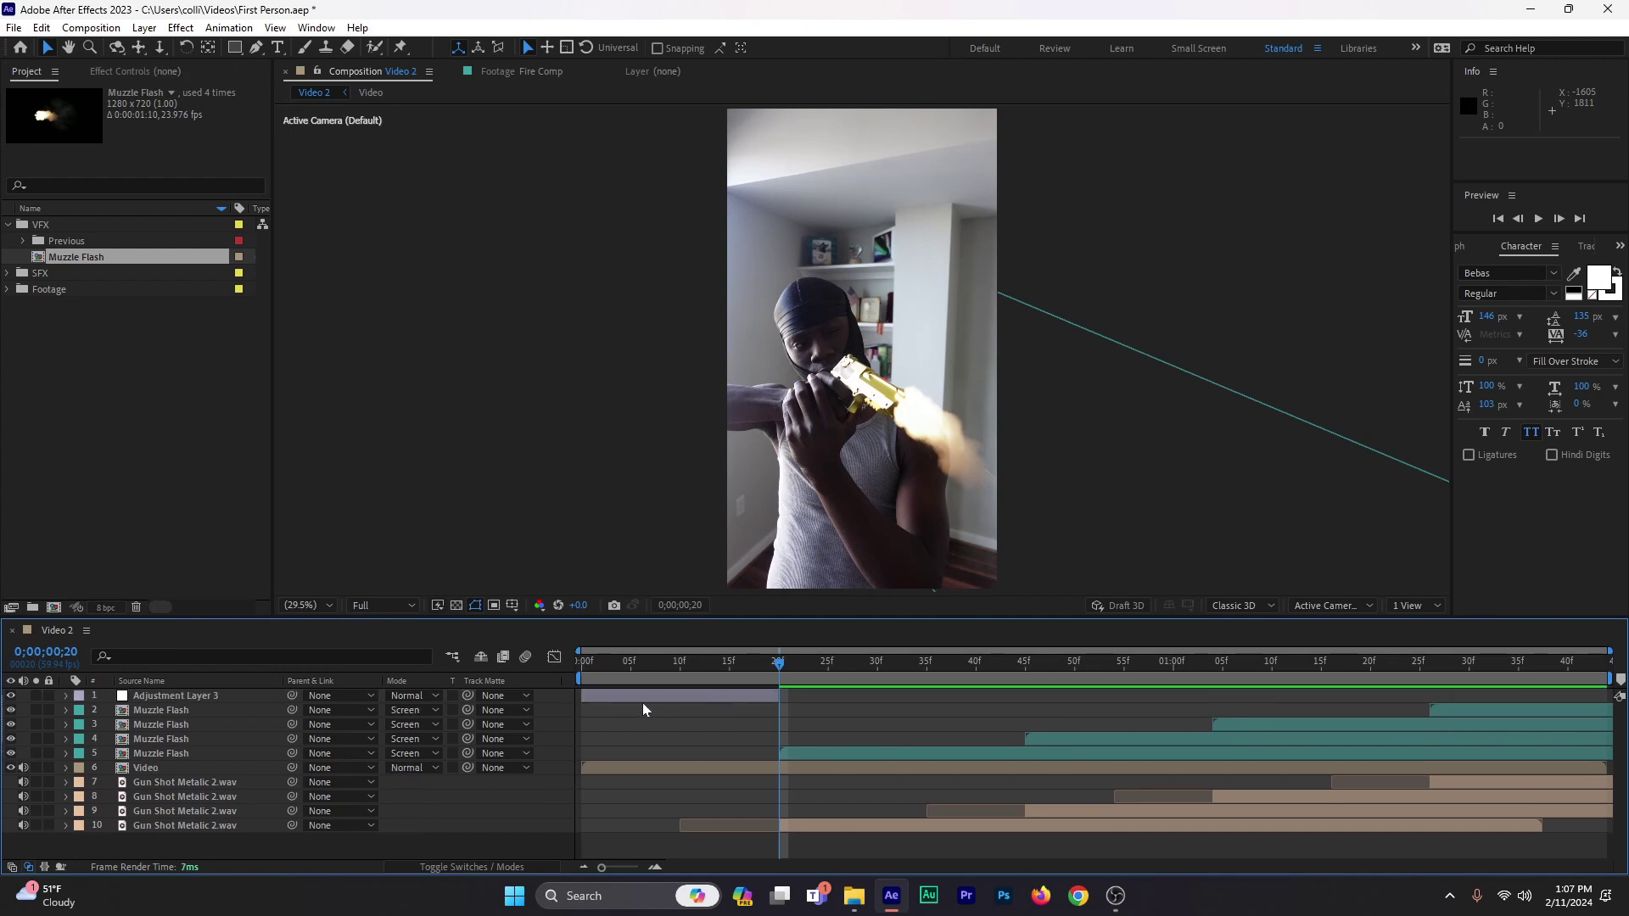
drag(612, 695, 810, 710)
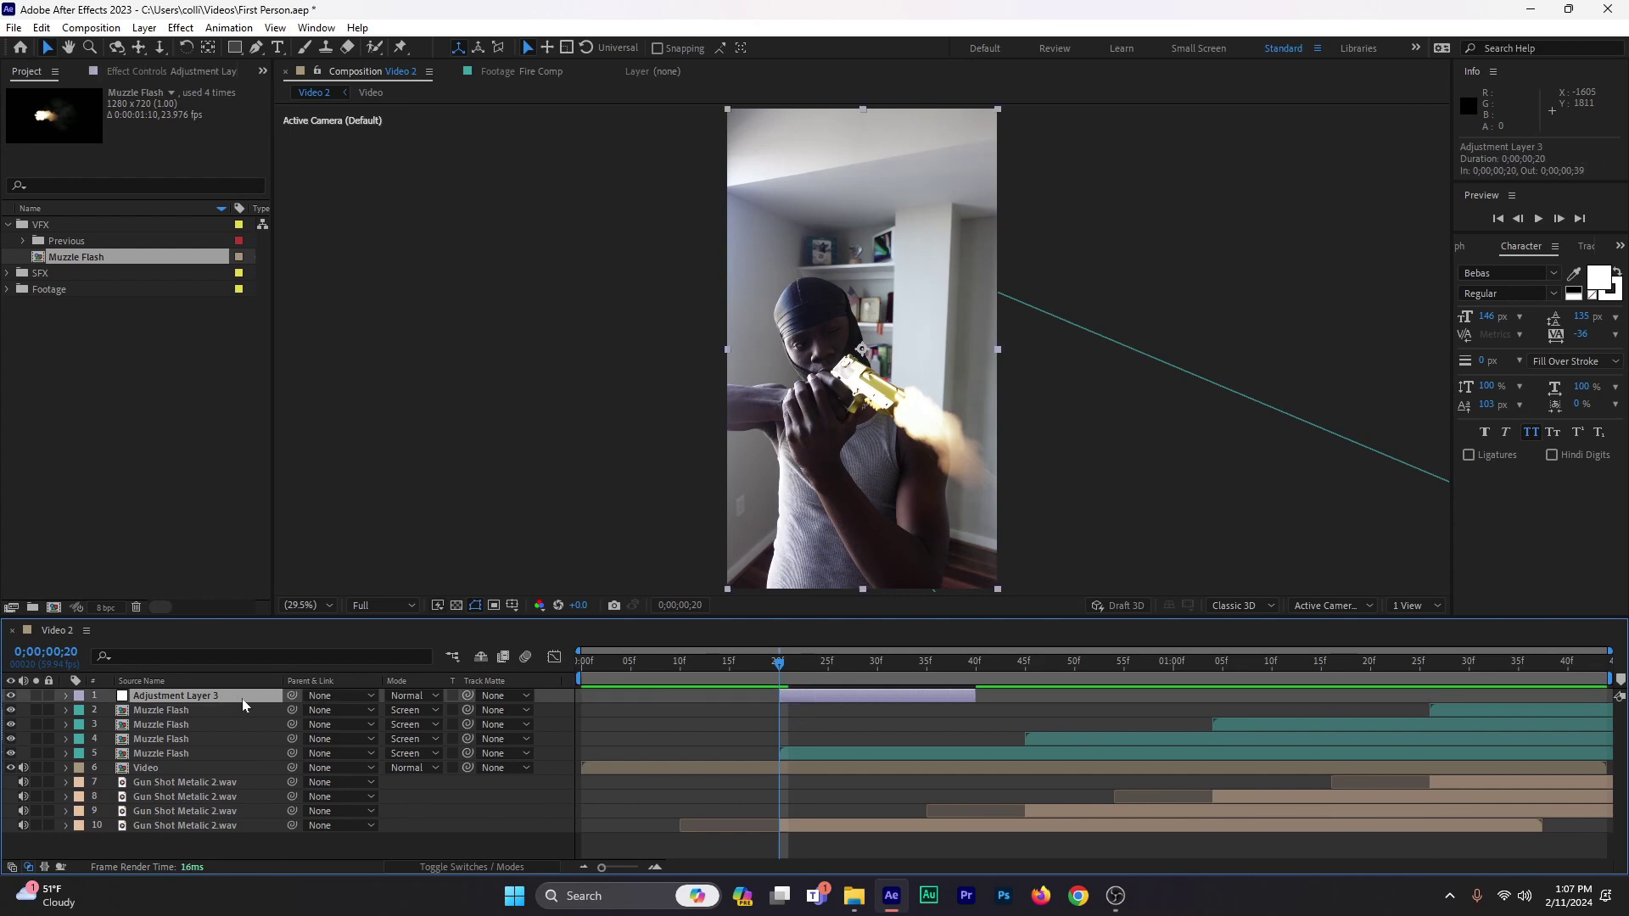
Step: Rename the adjustment layer as Light Flicker
key(Return)
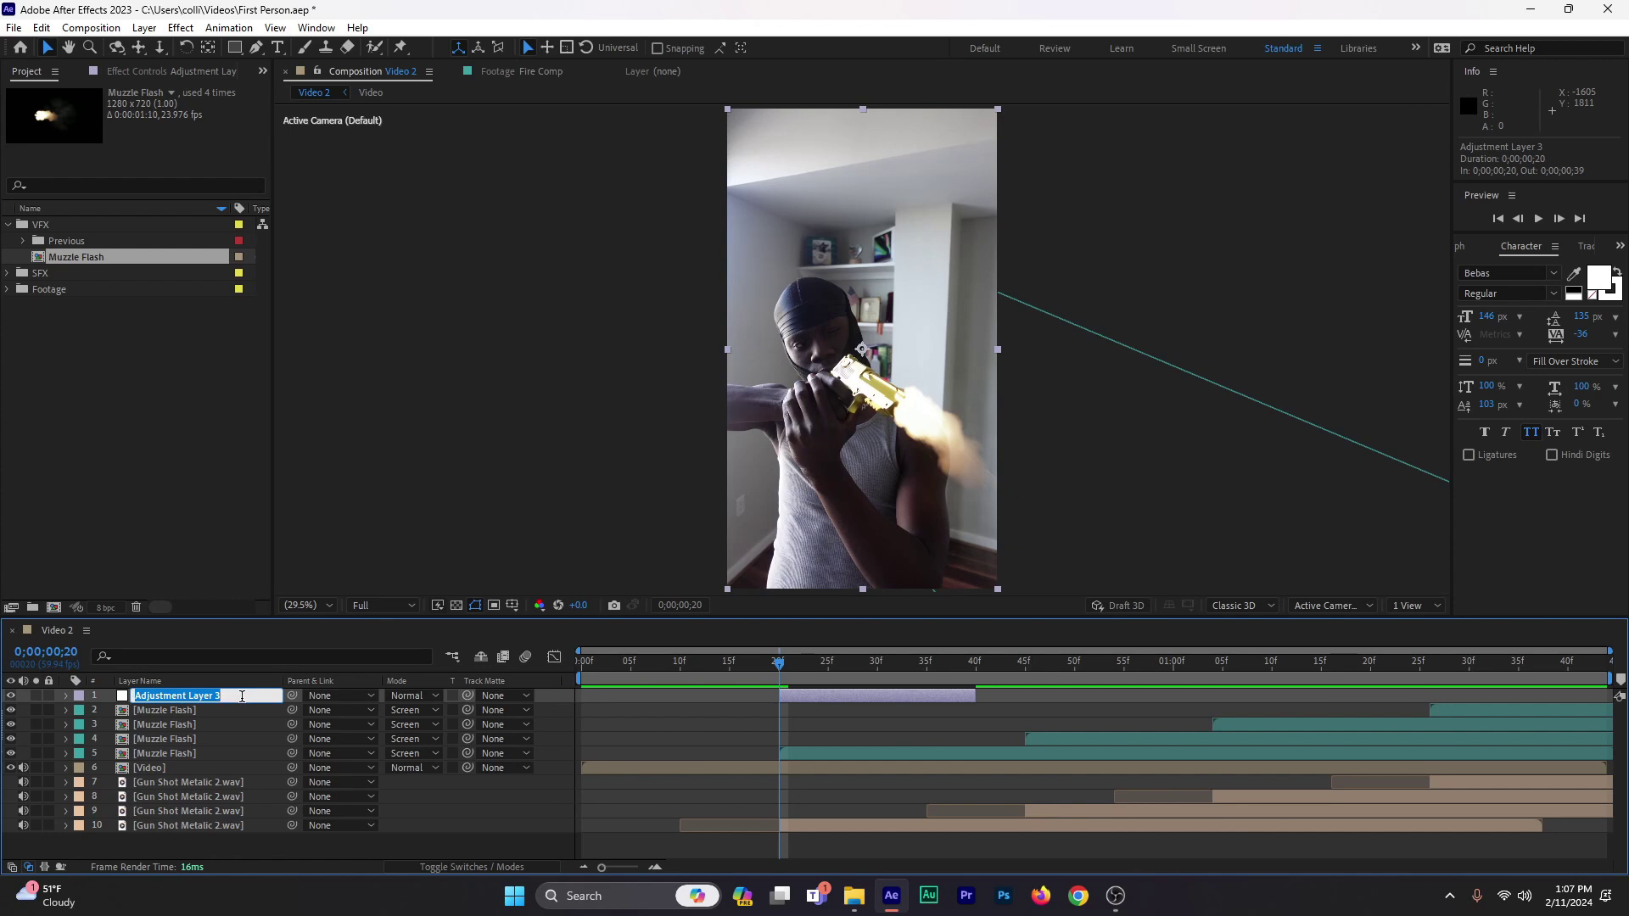
text(Light Flicker)
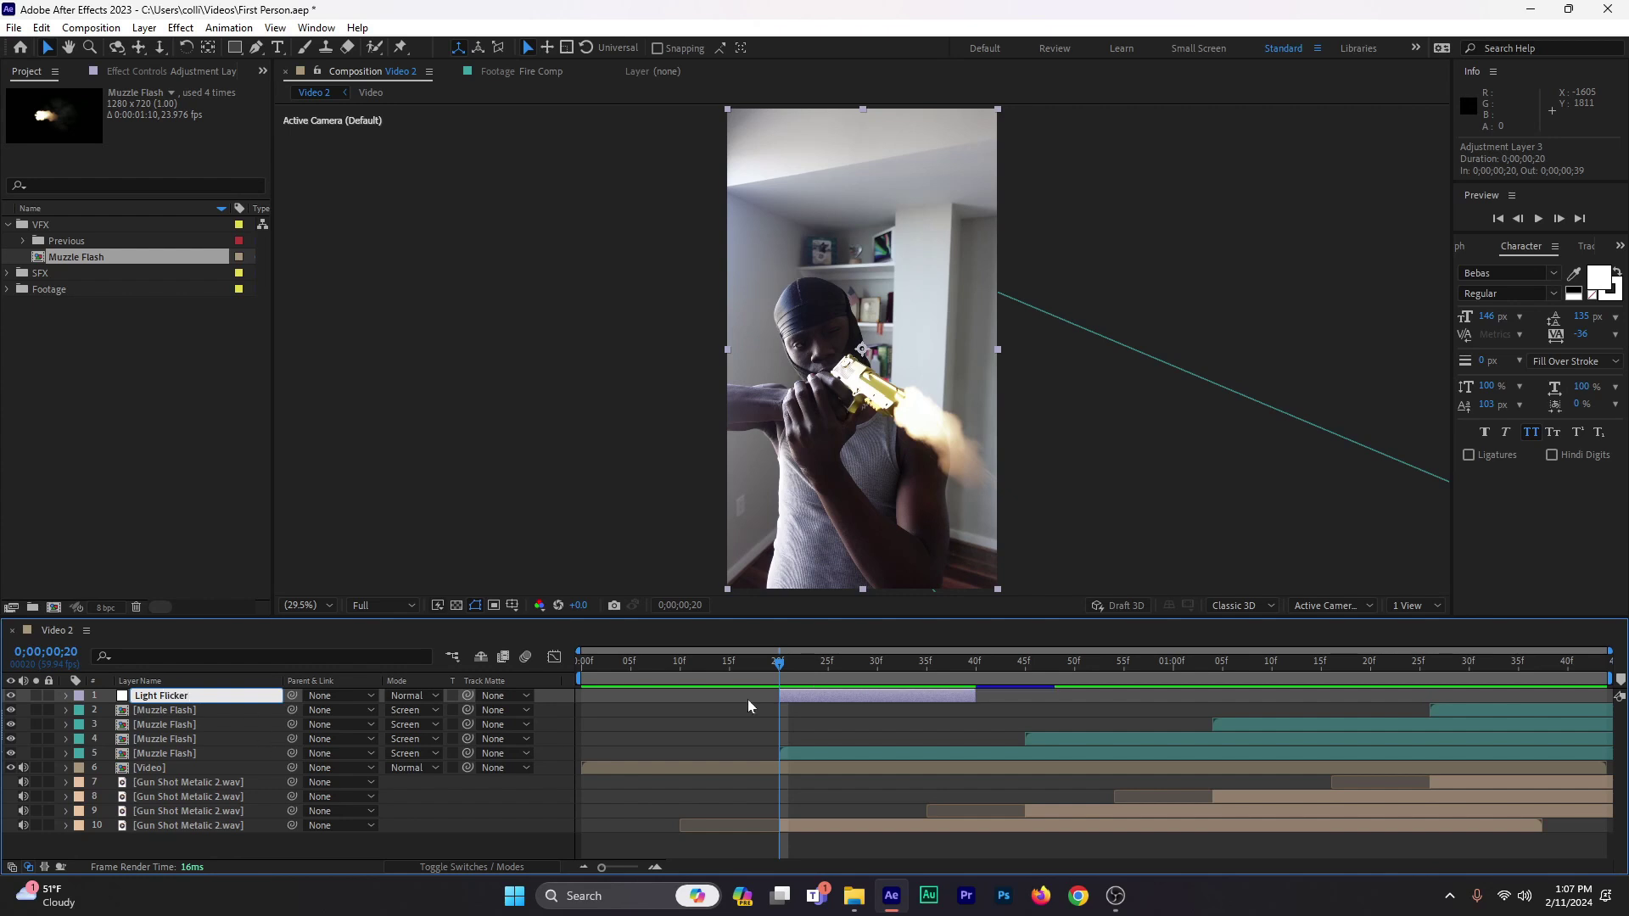
click(714, 690)
Step: Draw a closed Pen tool mask on the Light Flicker layer around the muzzle flash and the area in front of the gun
click(830, 696)
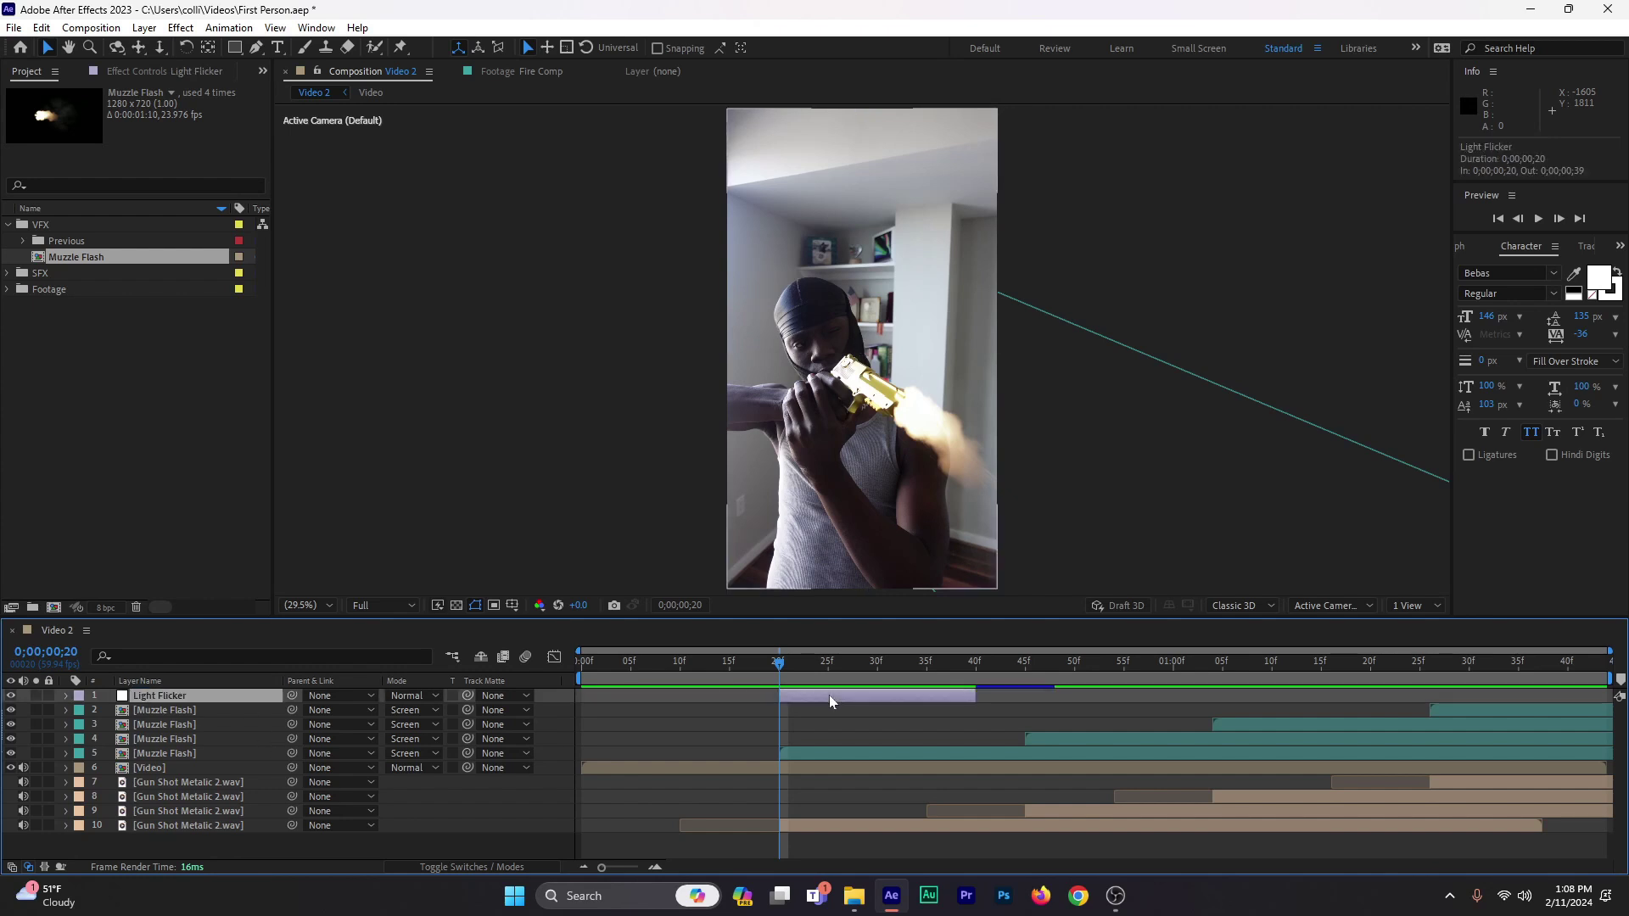
click(256, 49)
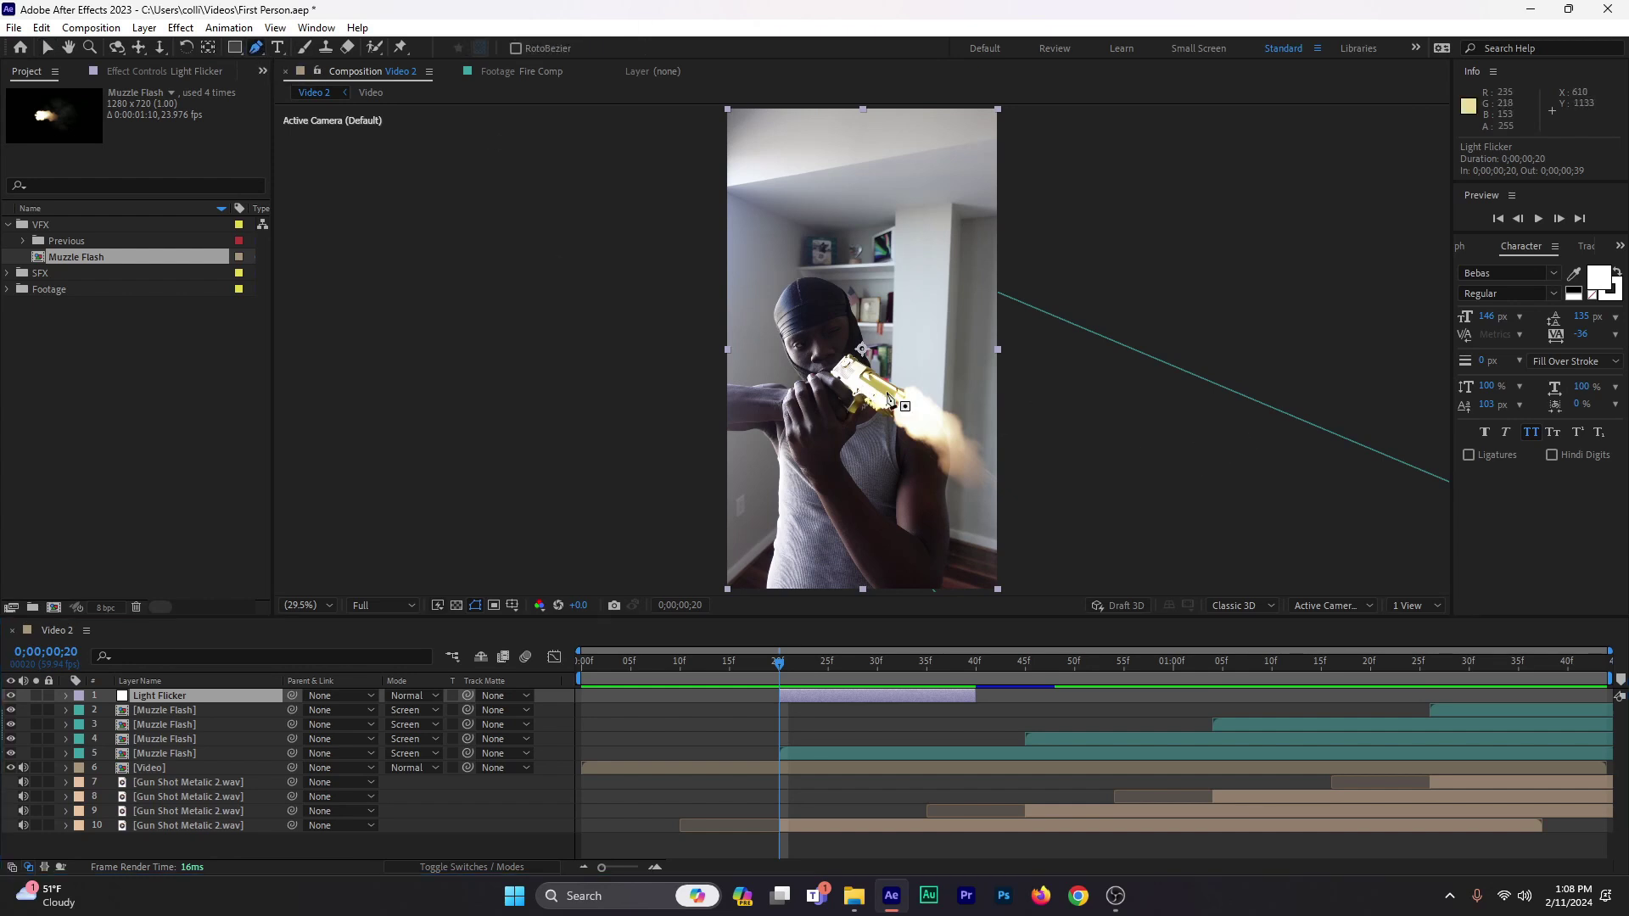
click(901, 385)
click(989, 398)
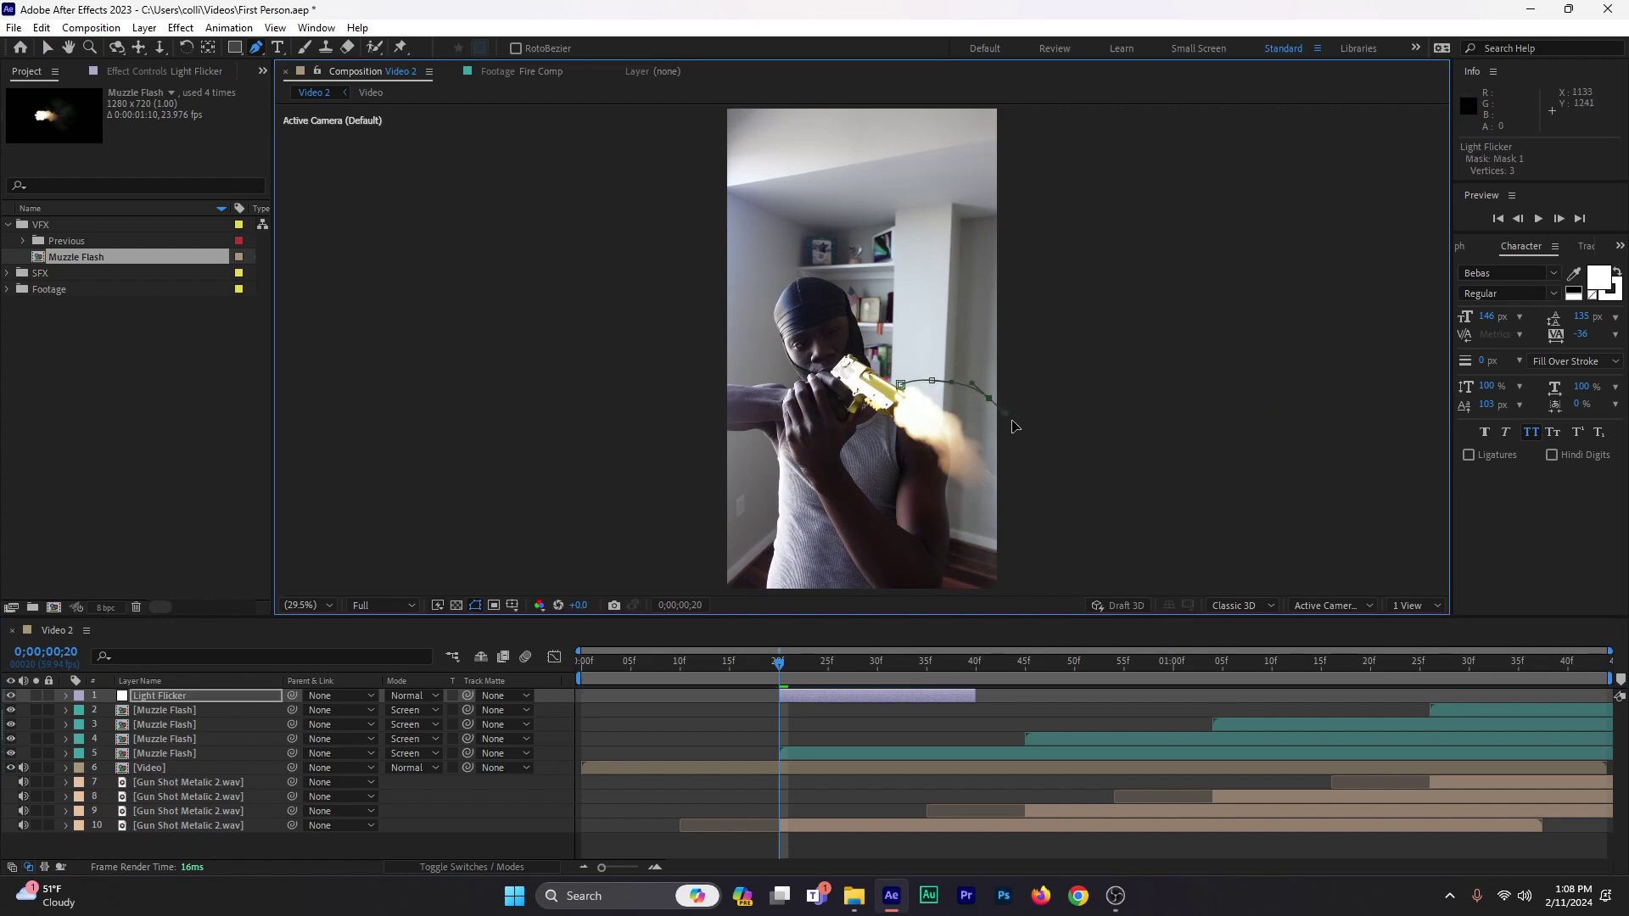
click(1067, 492)
click(1025, 533)
click(937, 535)
click(889, 479)
click(879, 430)
click(901, 386)
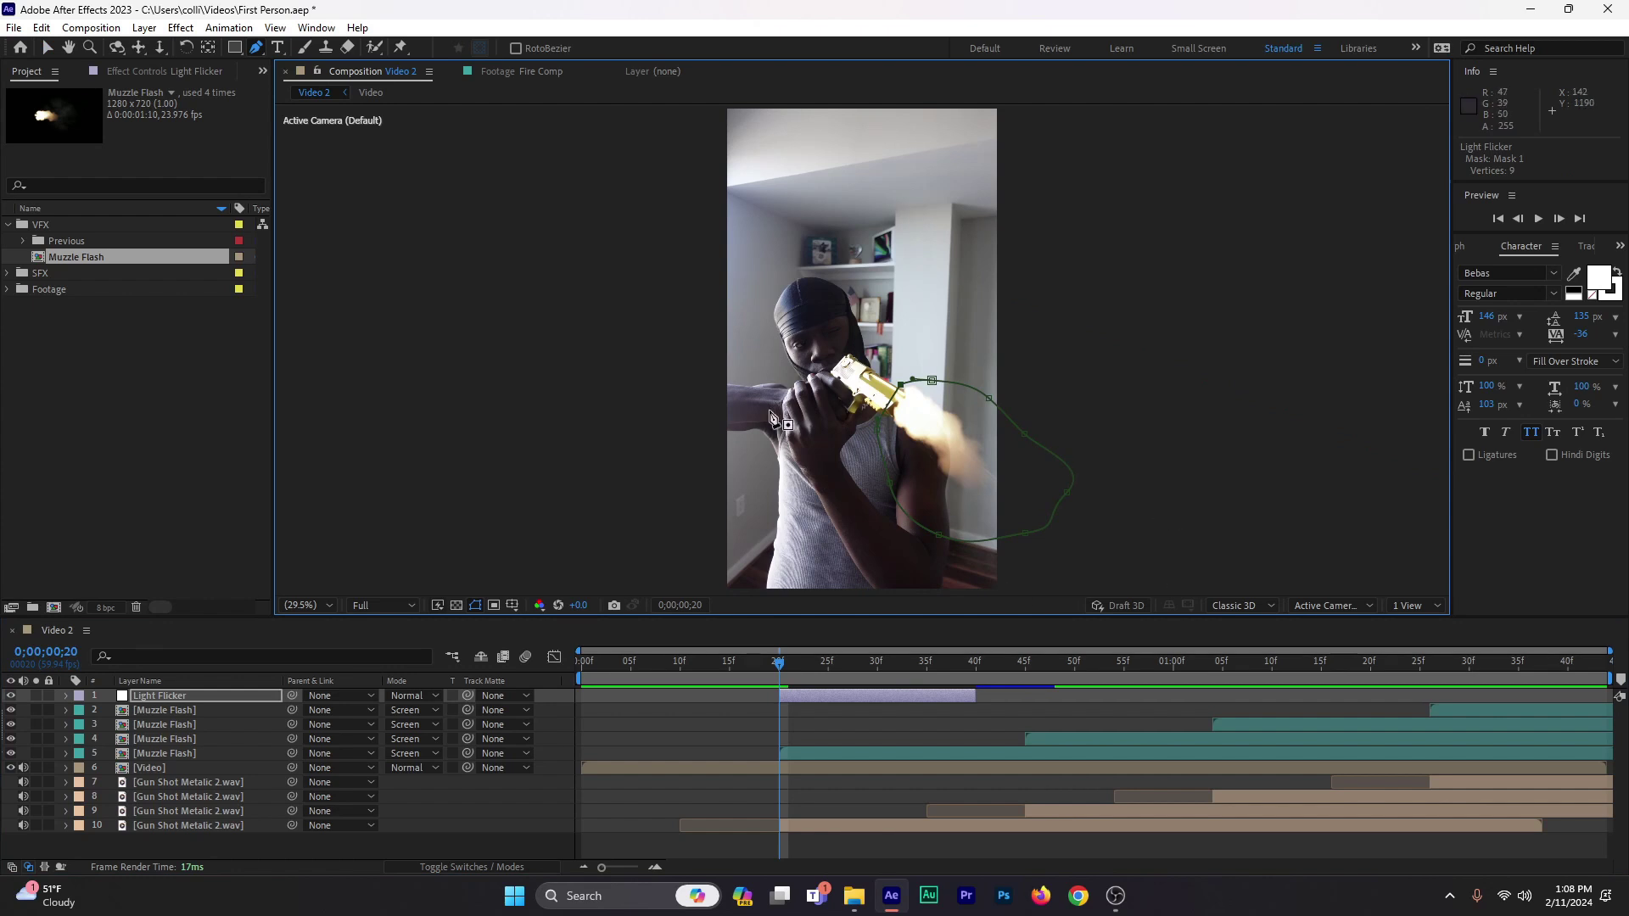
Step: Draw a second closed Pen tool mask on the Light Flicker layer over the shooter's face, hand and forearm
click(787, 323)
click(803, 378)
click(806, 413)
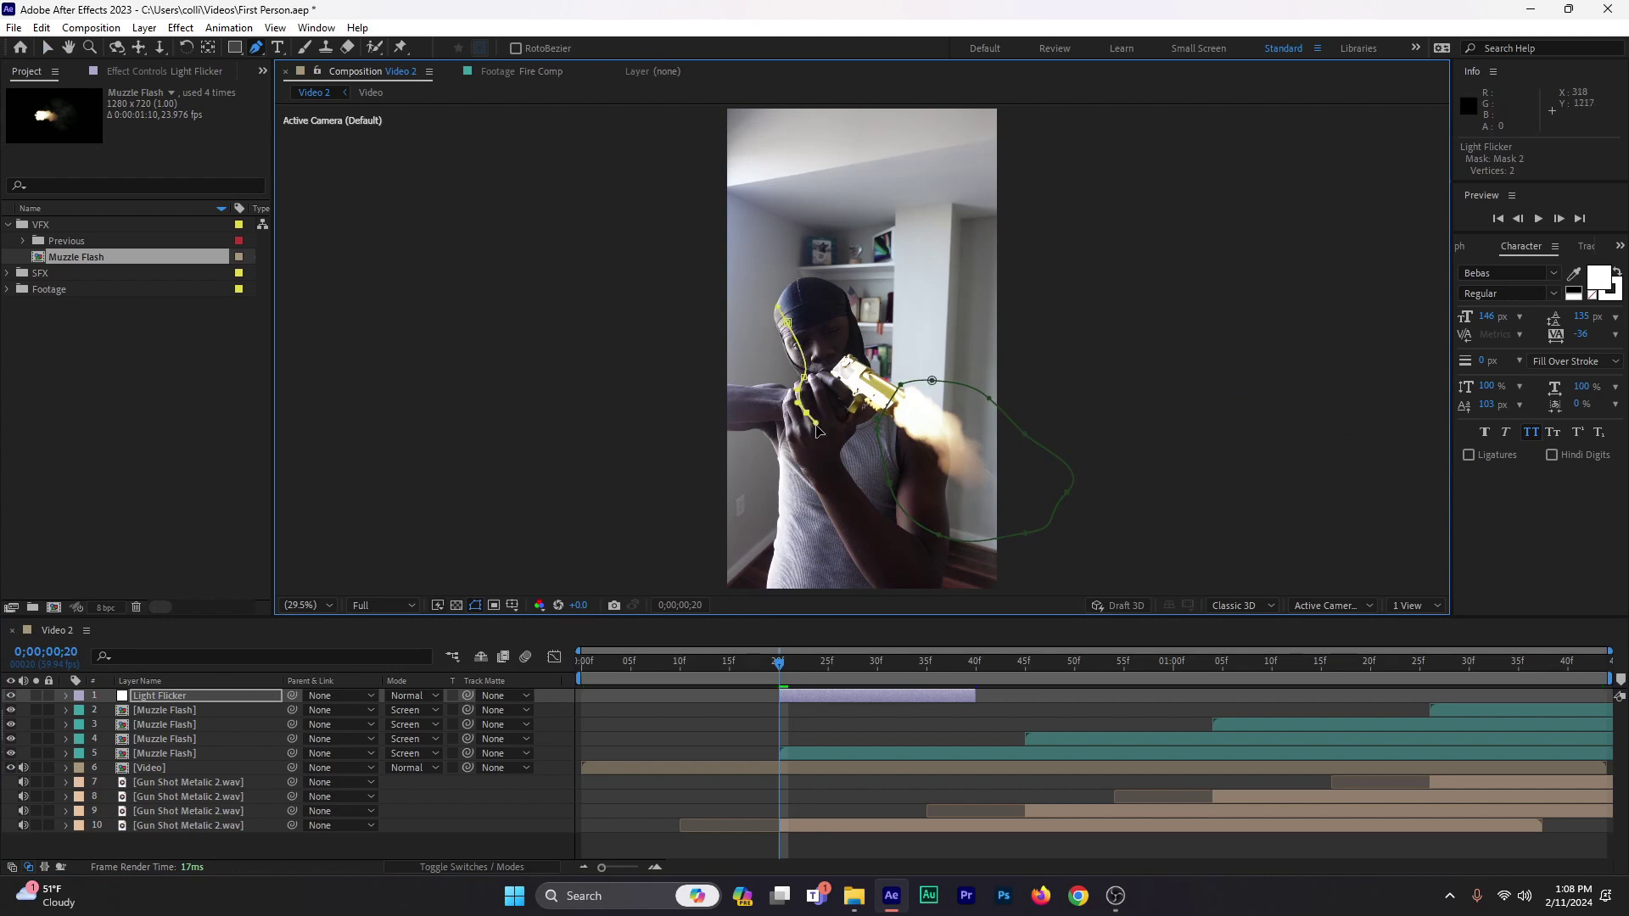
drag(811, 445, 847, 507)
click(830, 492)
click(891, 560)
click(900, 531)
click(883, 473)
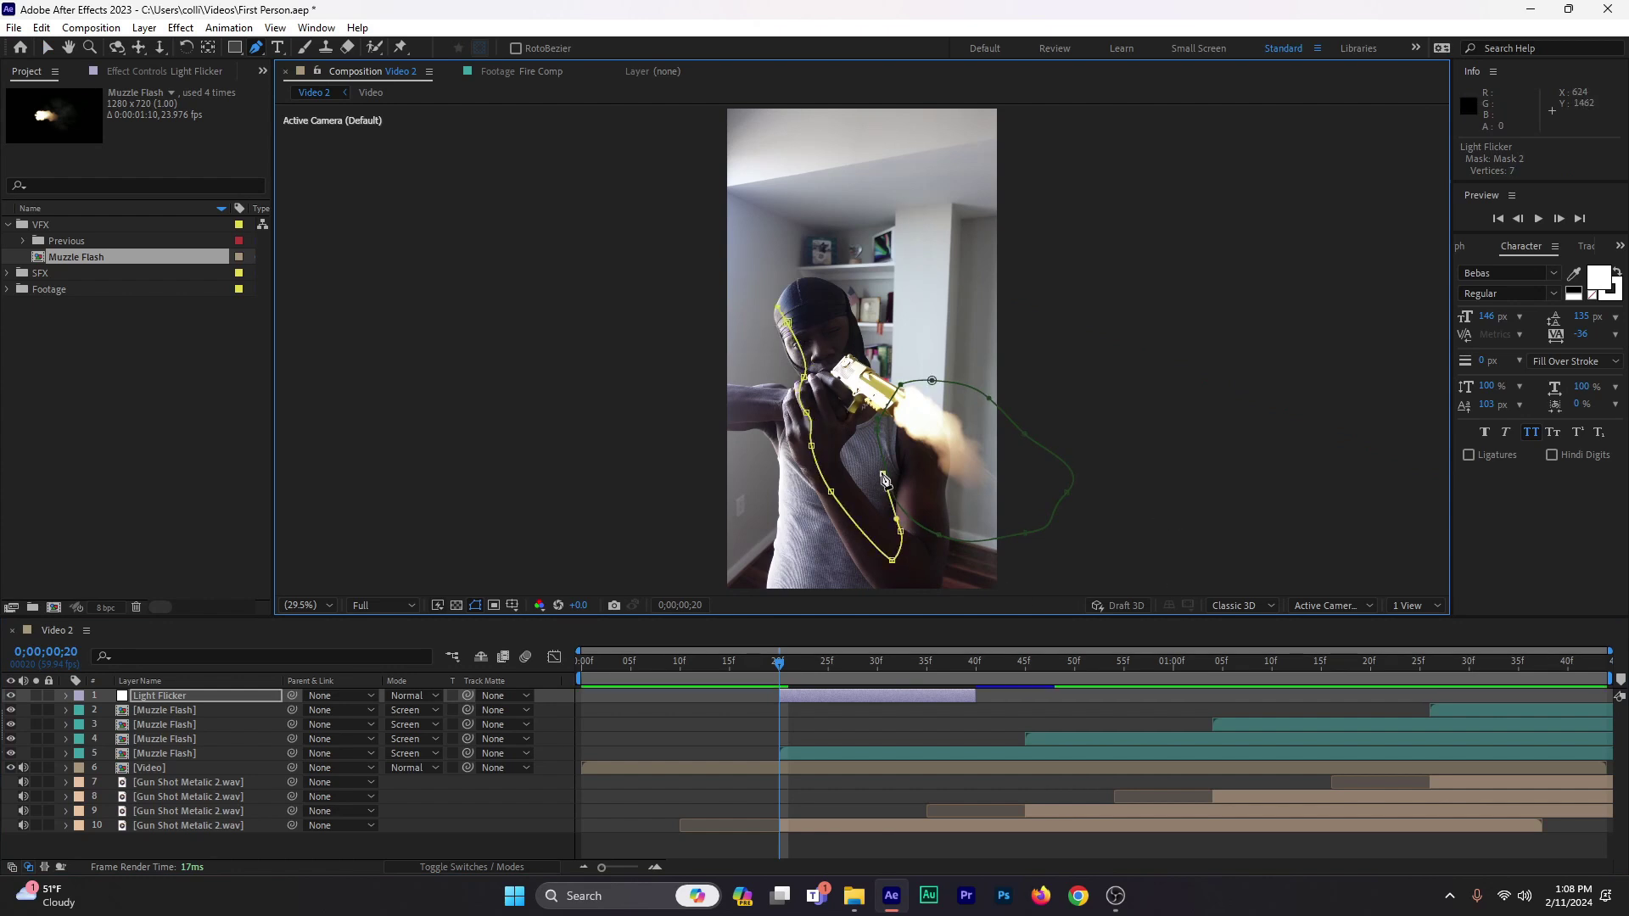
drag(865, 446, 866, 420)
click(864, 409)
click(848, 365)
click(838, 332)
drag(825, 309, 835, 310)
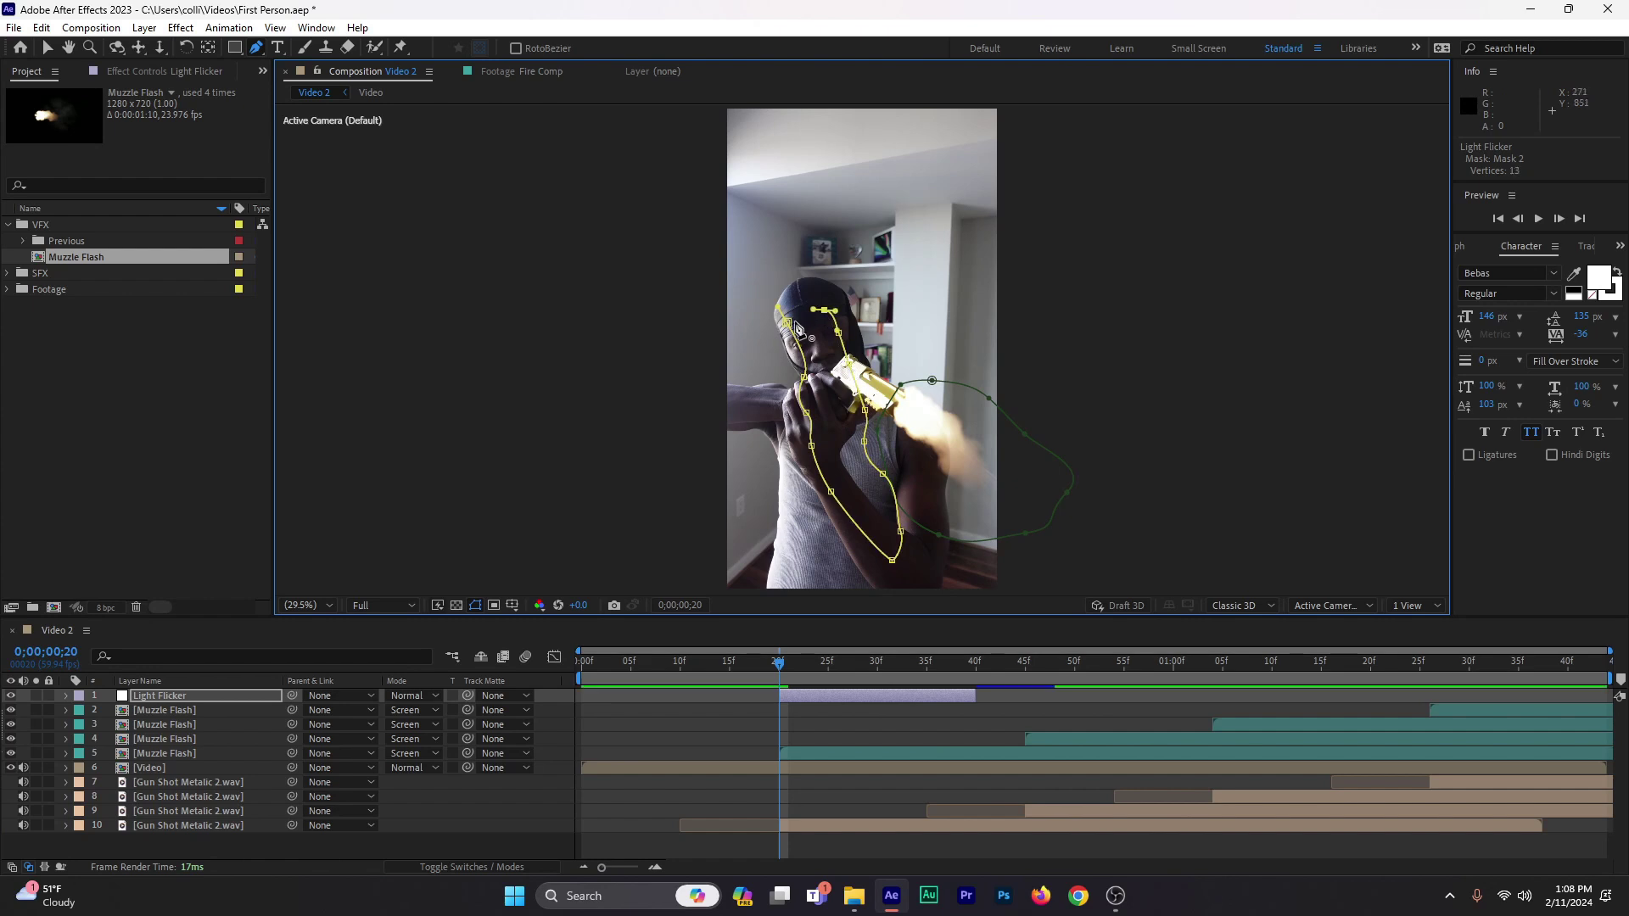
click(788, 324)
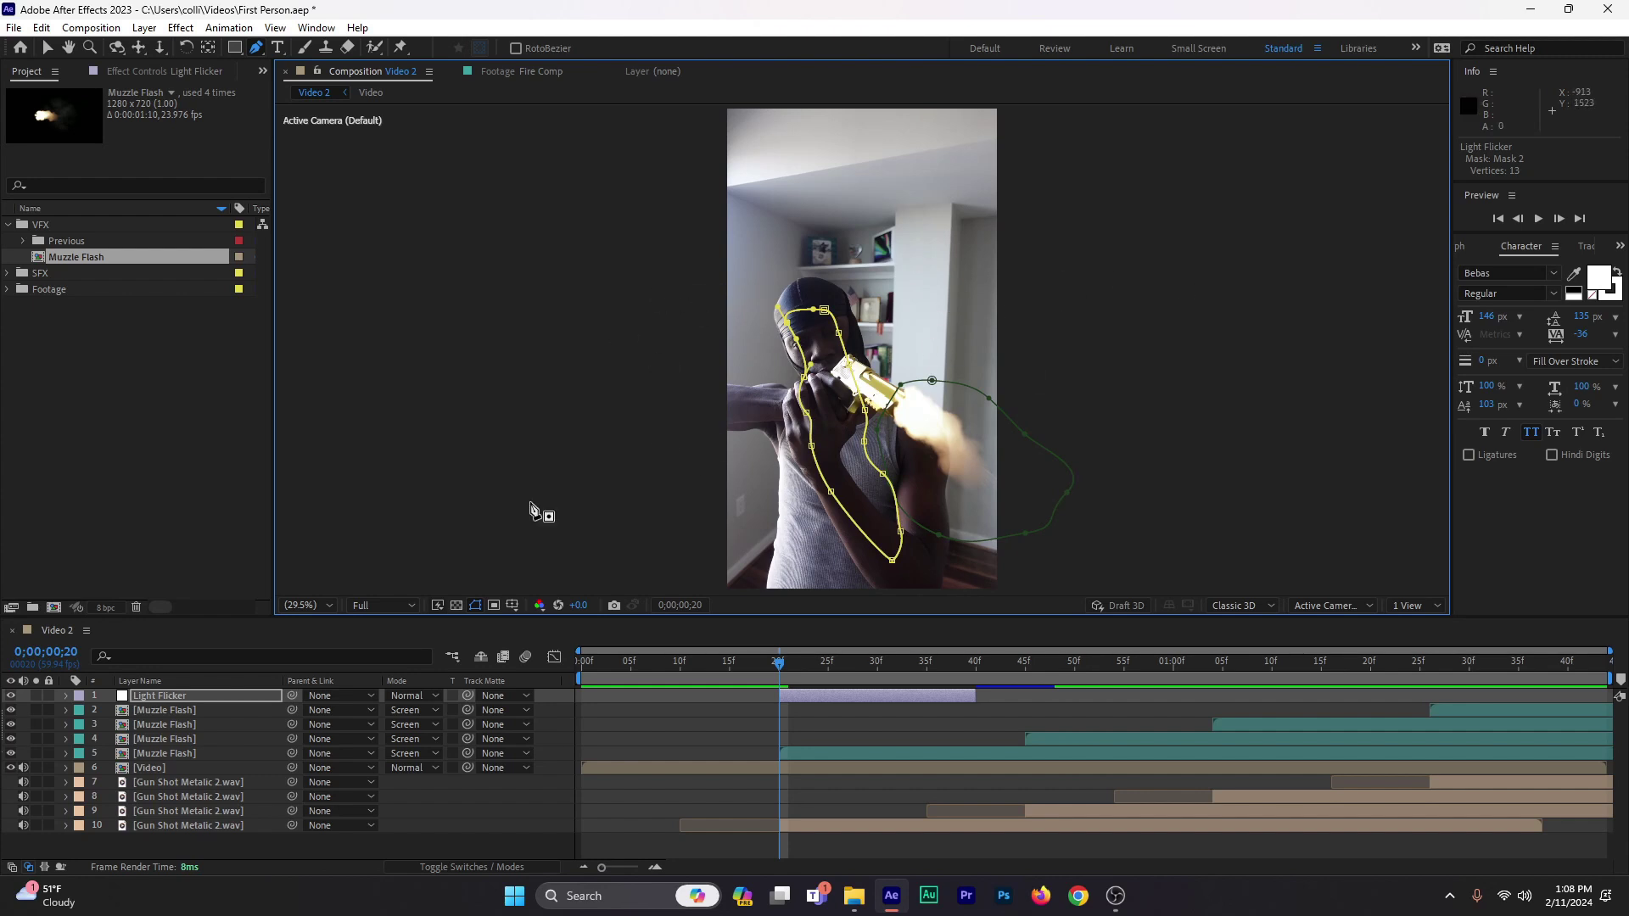
Step: Search the effects for Curves and apply Curves to the Light Flicker adjustment layer
click(47, 48)
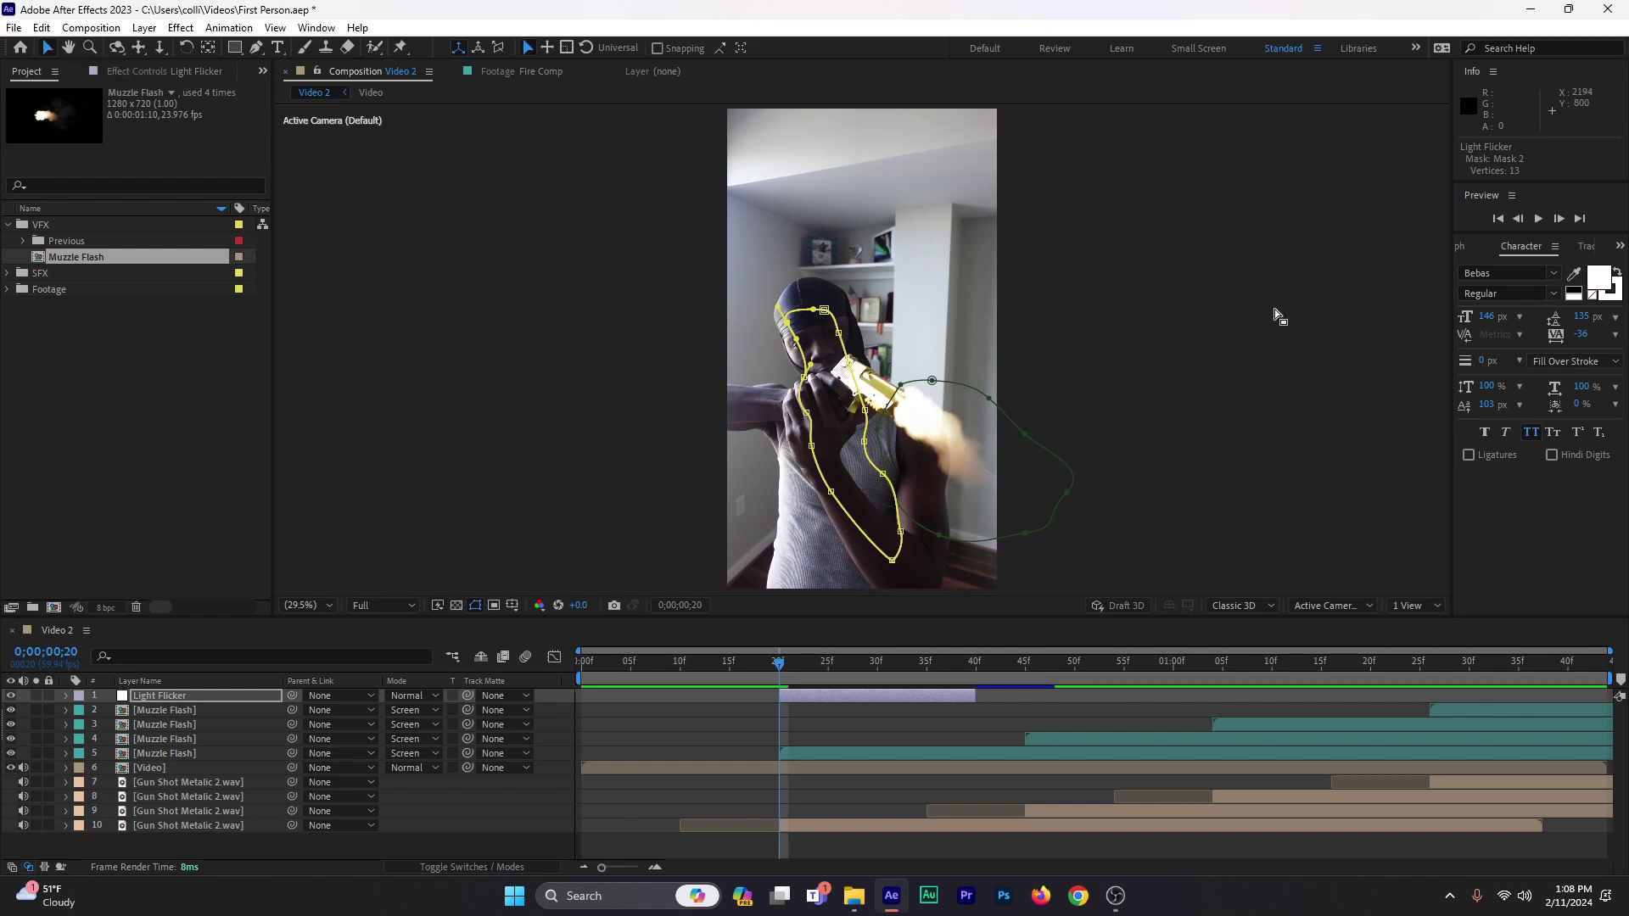
click(1621, 246)
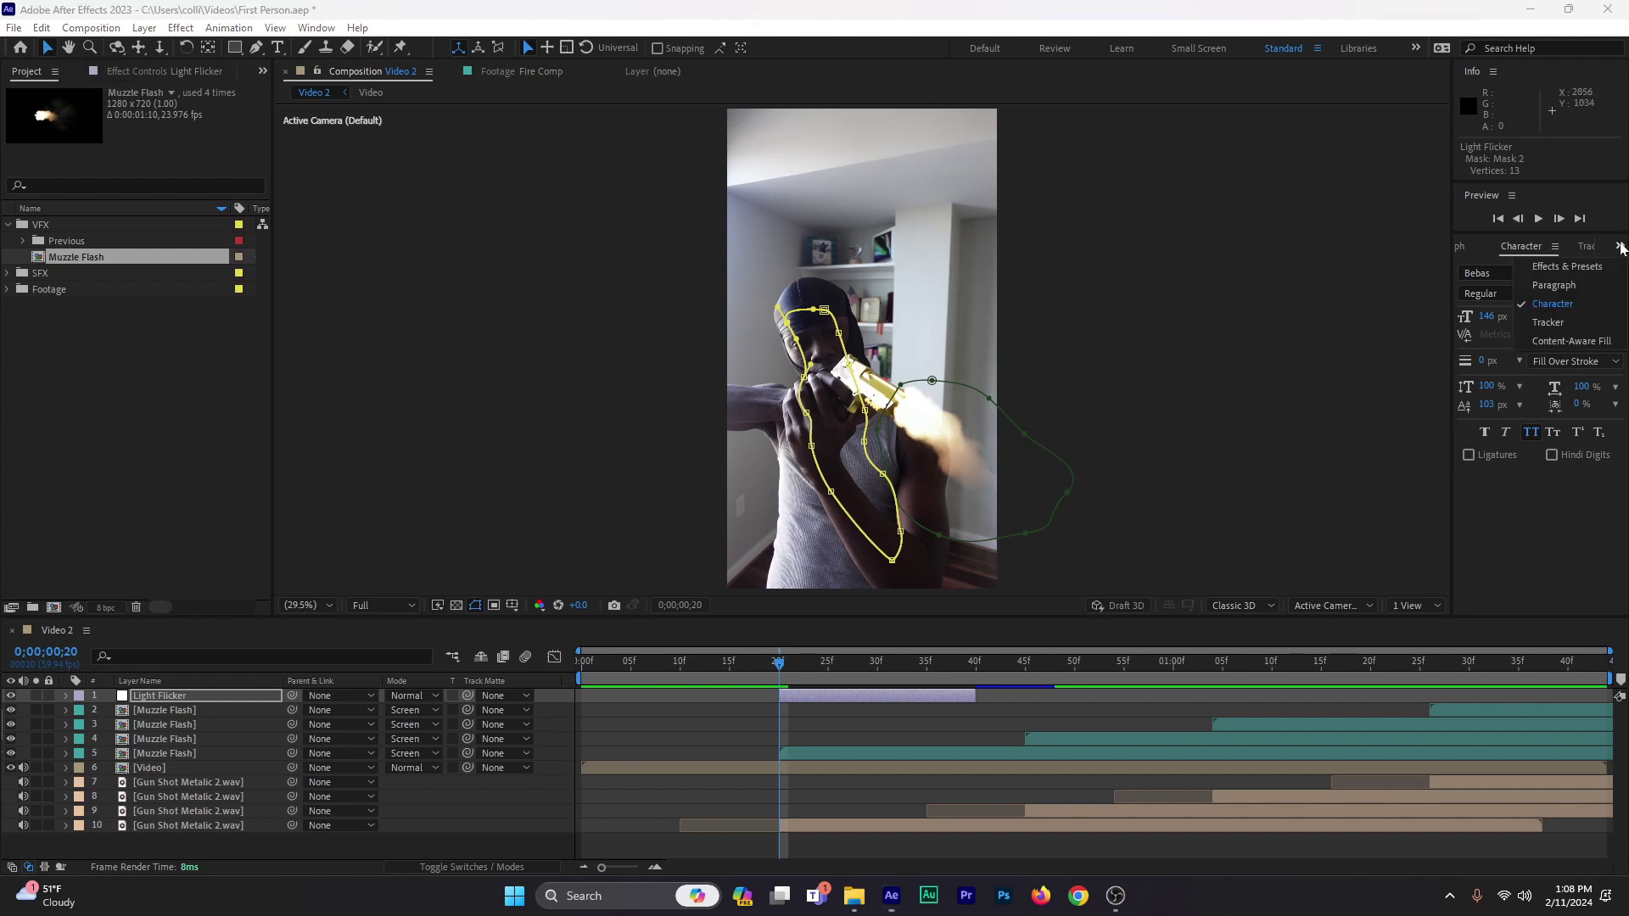
click(1576, 268)
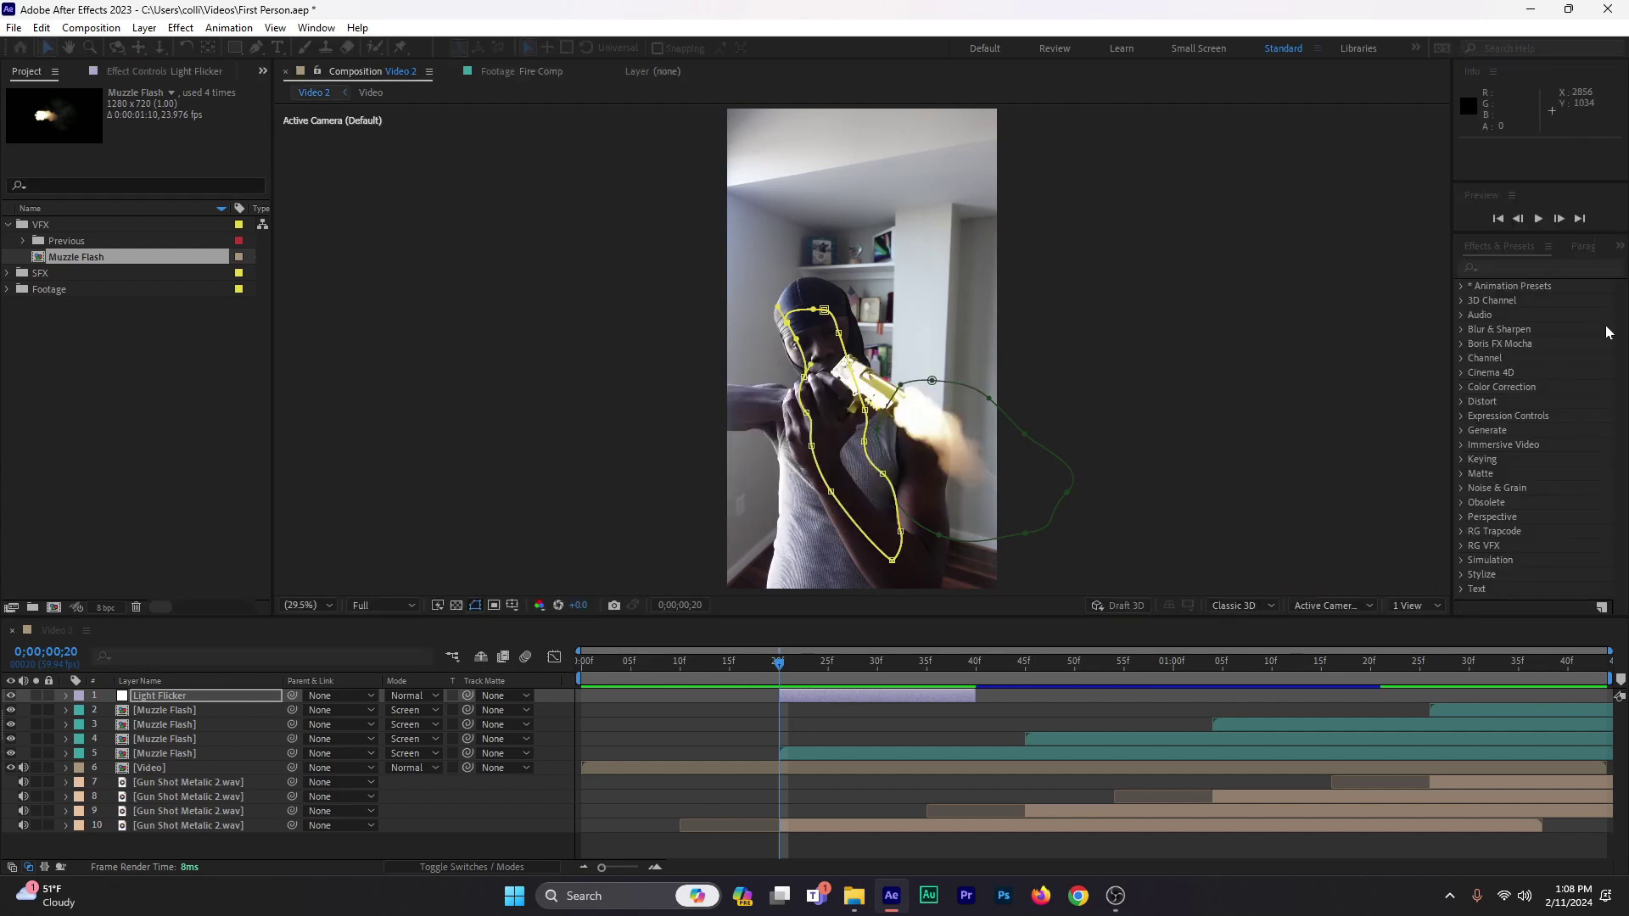
click(327, 28)
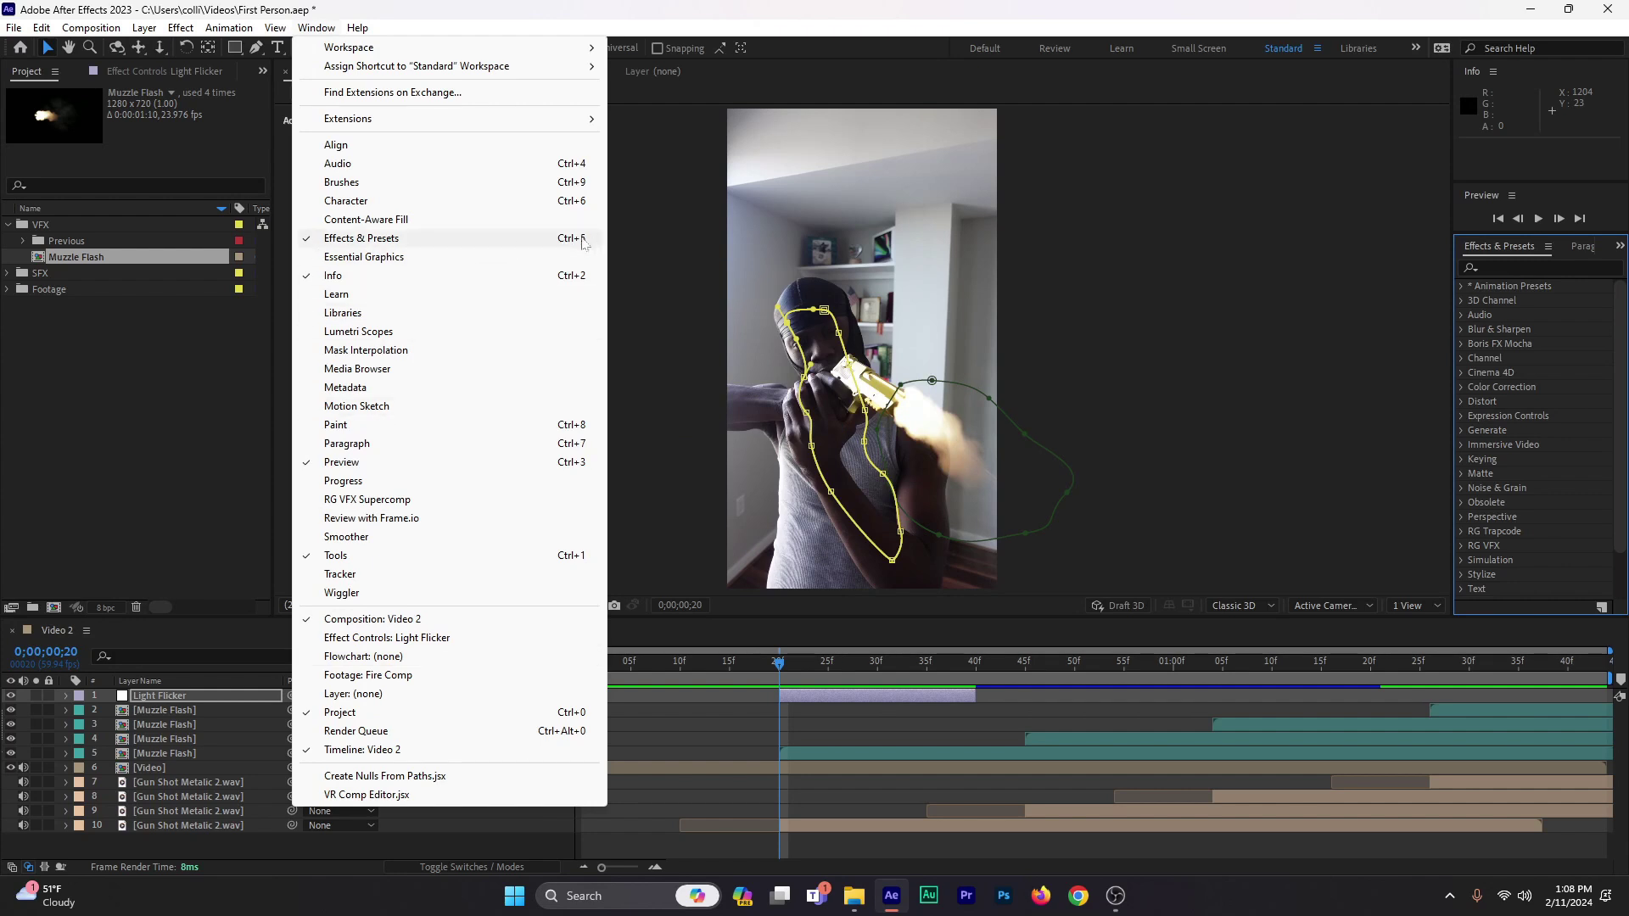
click(1530, 266)
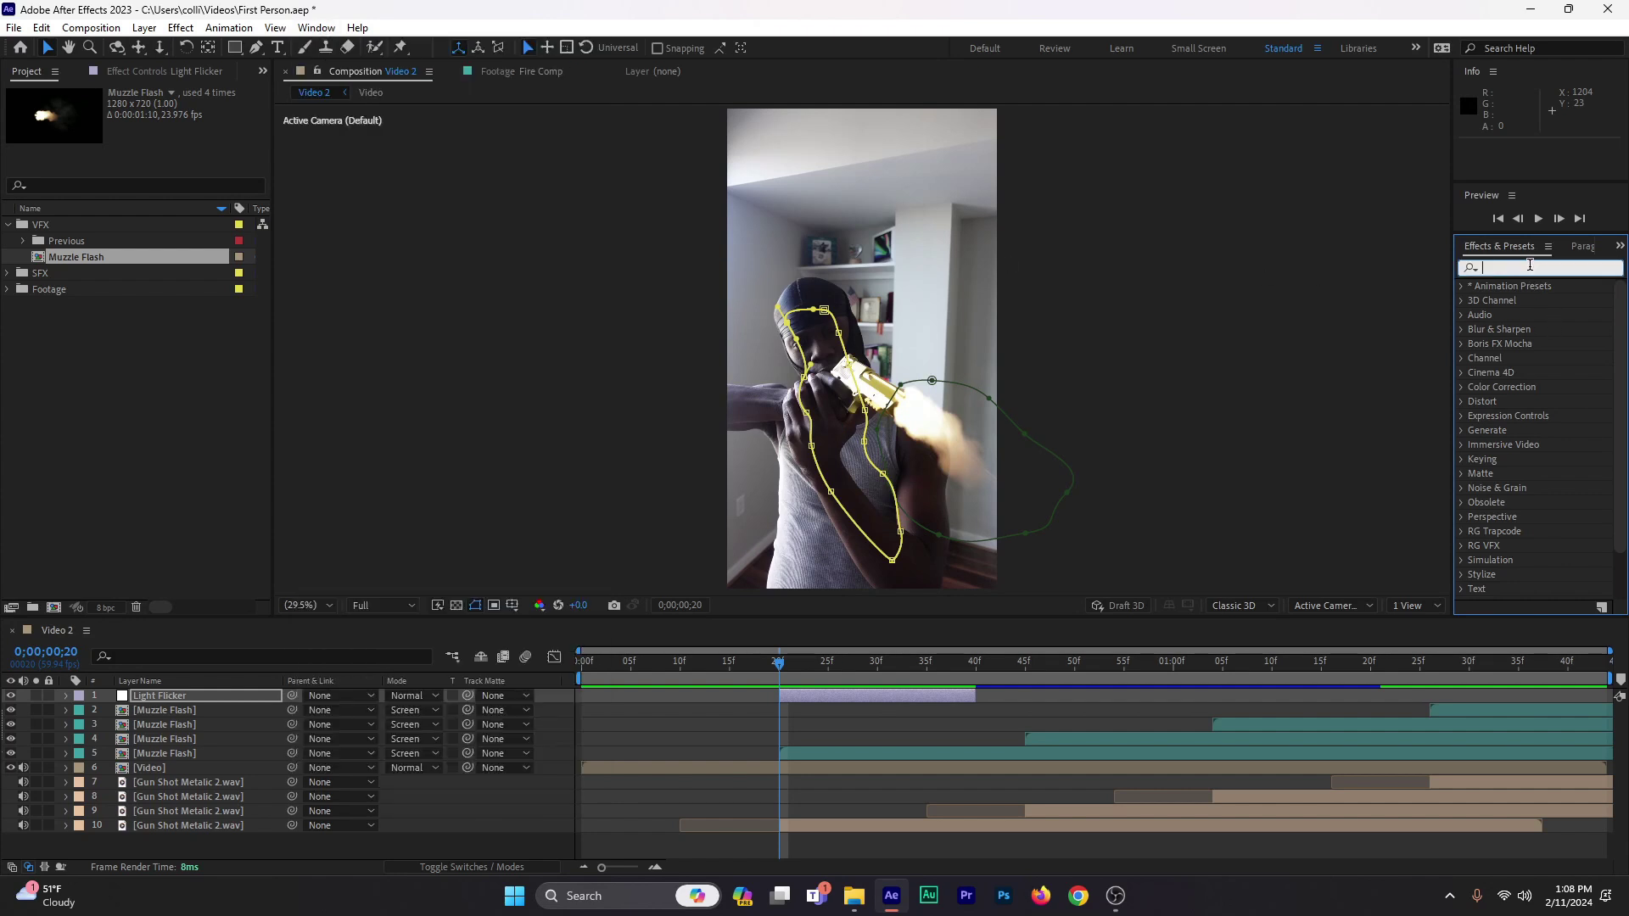
text(curv)
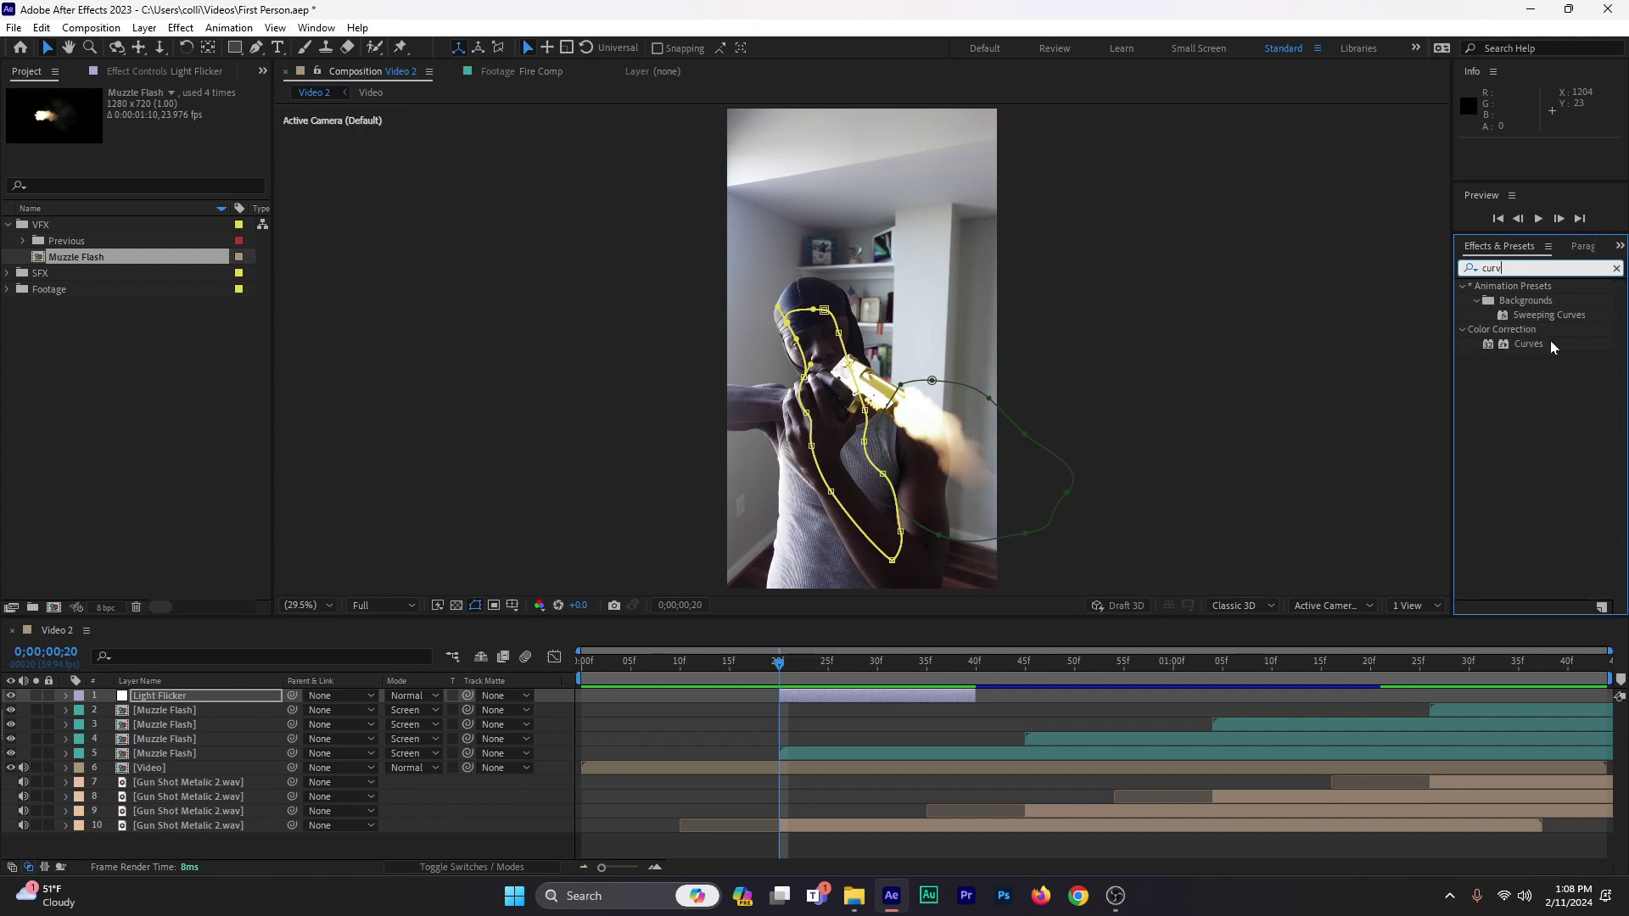
drag(1553, 347, 852, 702)
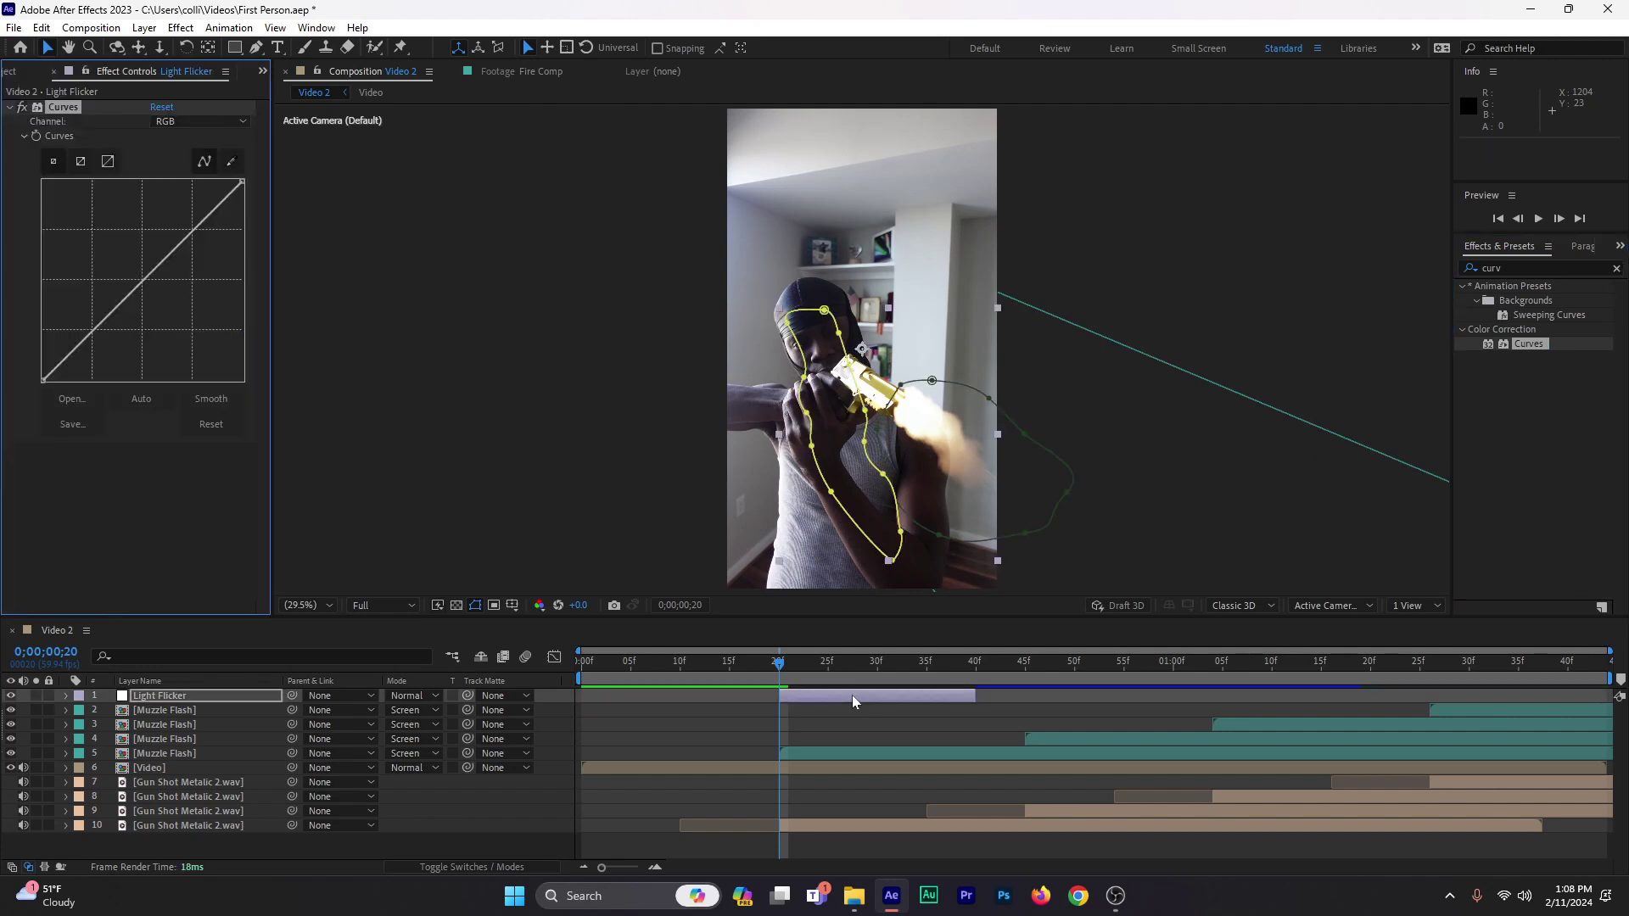
Step: Raise the midtones of the RGB curve and of the Red curve on the Light Flicker layer
click(191, 697)
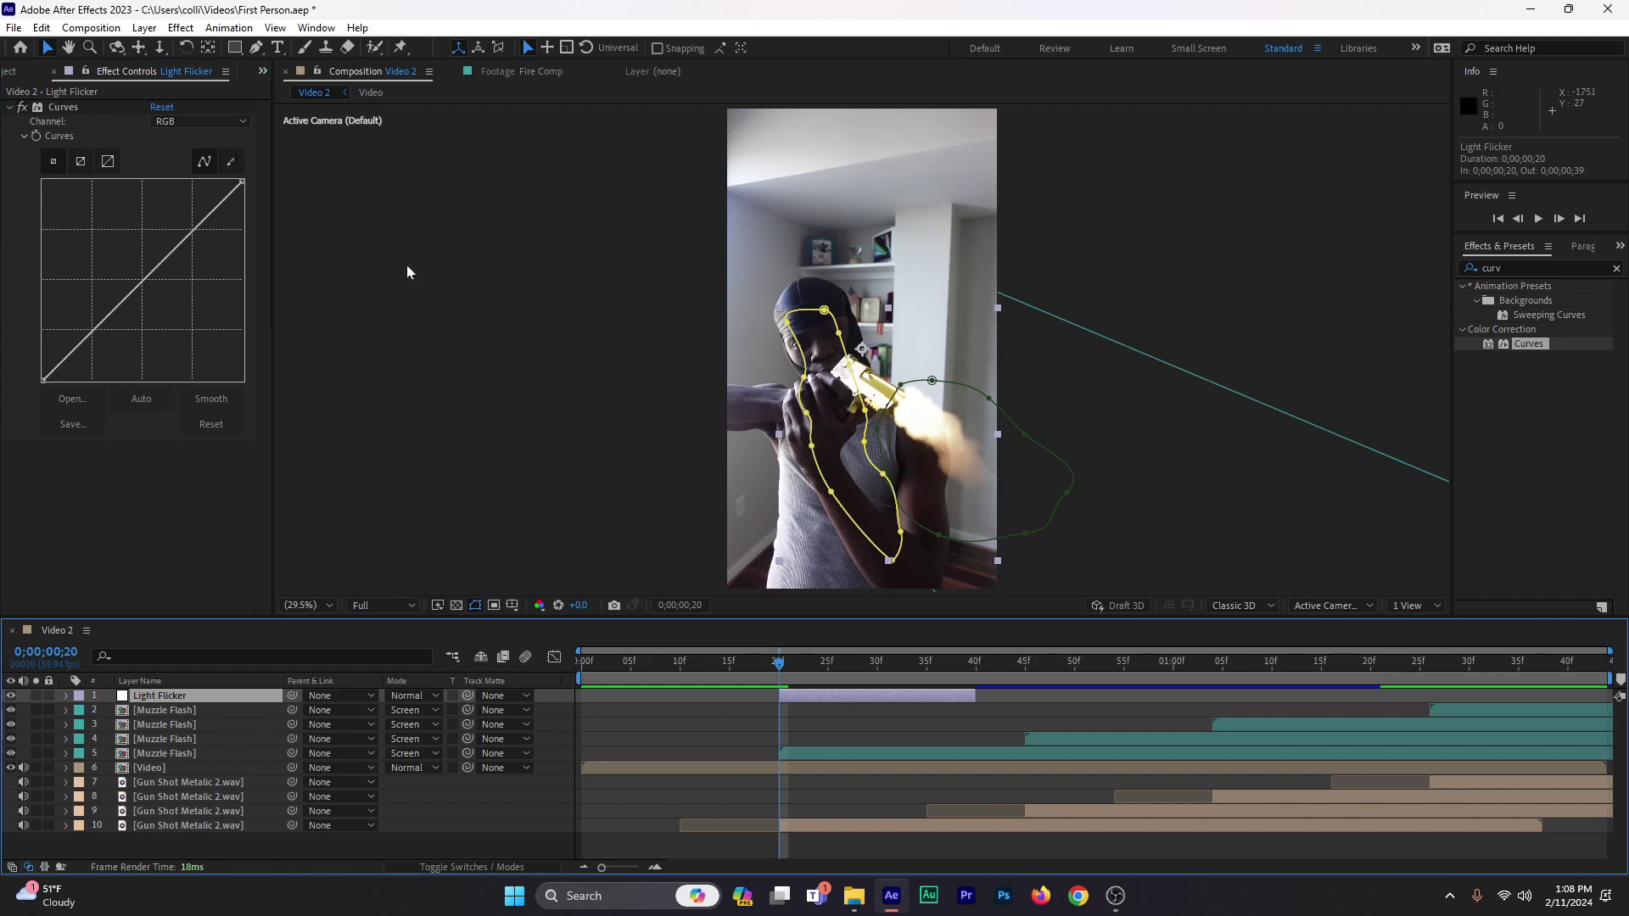
drag(138, 277, 129, 252)
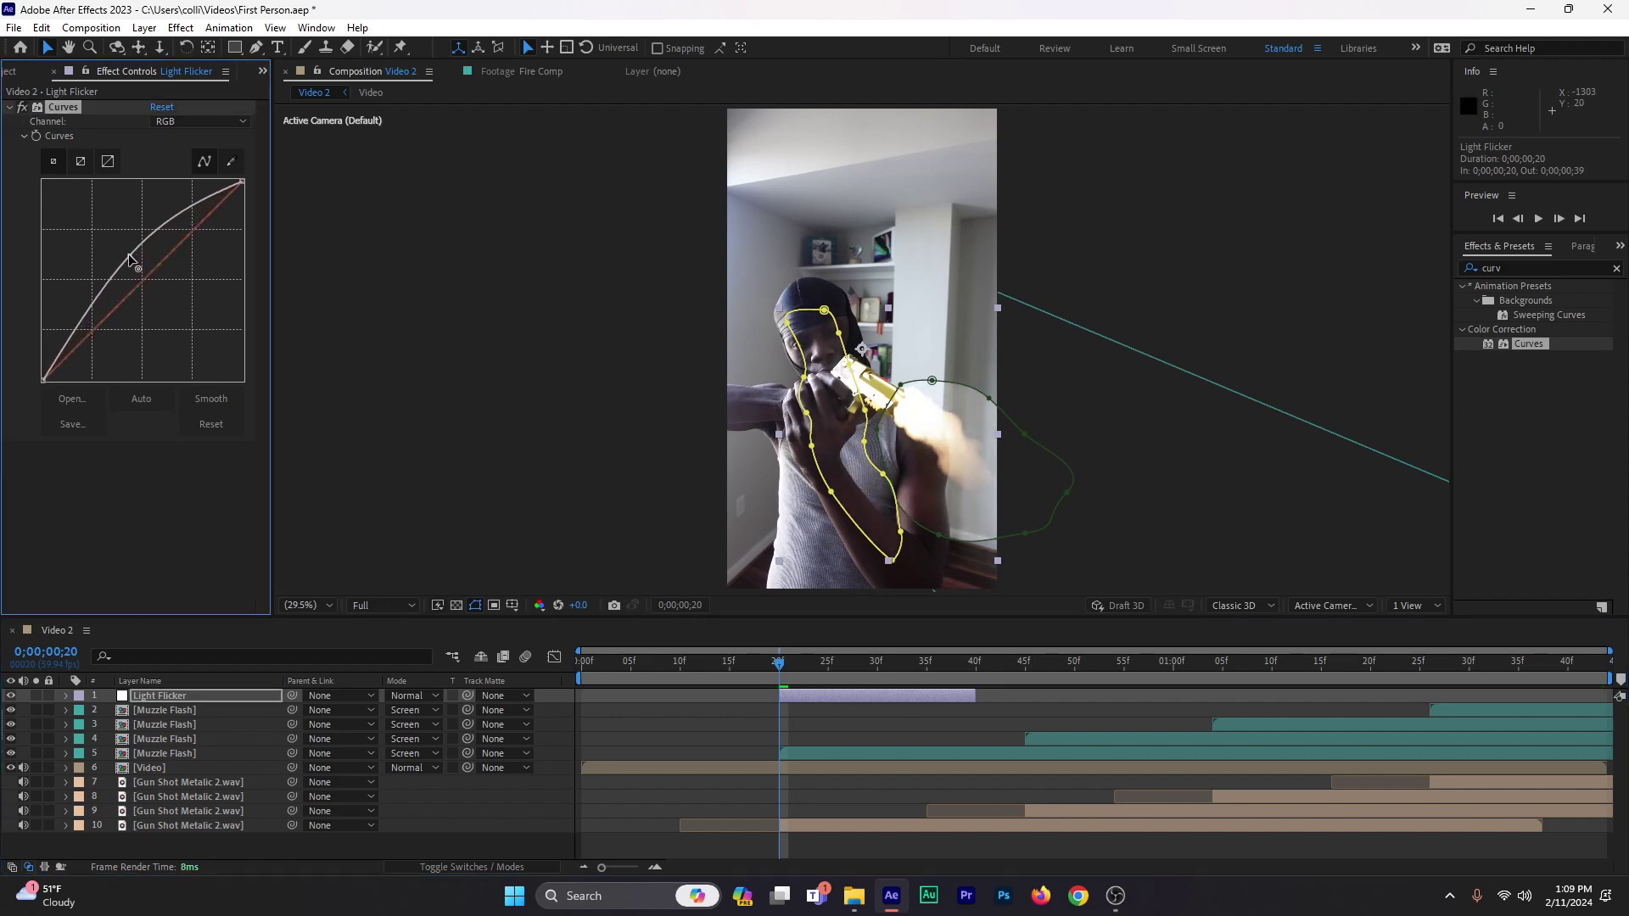
click(191, 123)
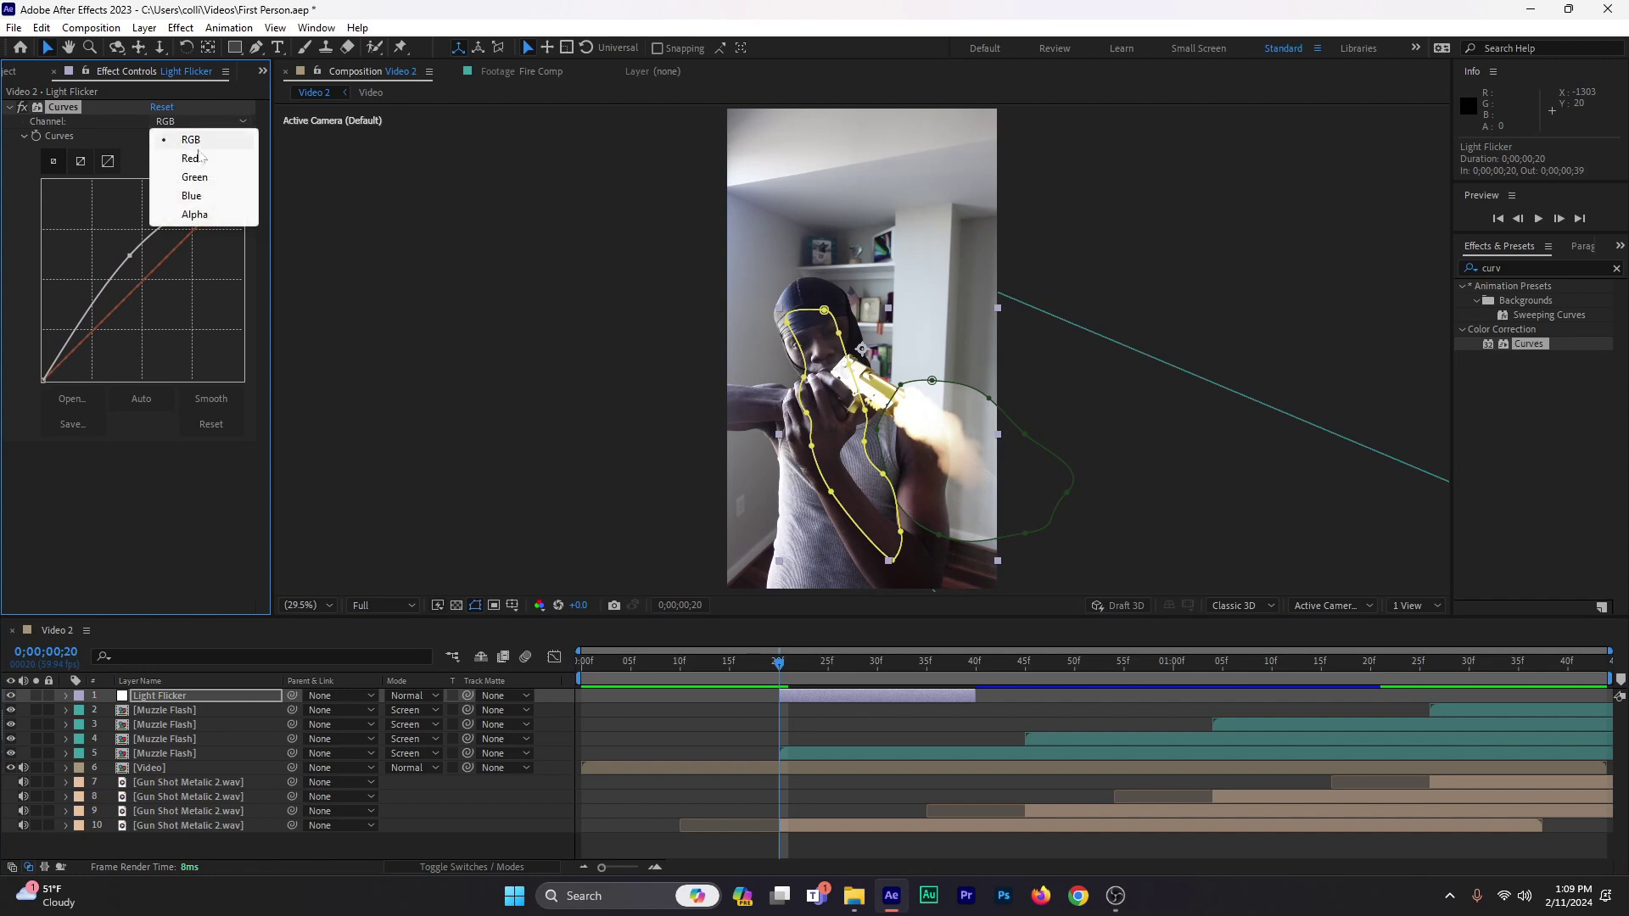
click(190, 158)
drag(140, 285, 131, 263)
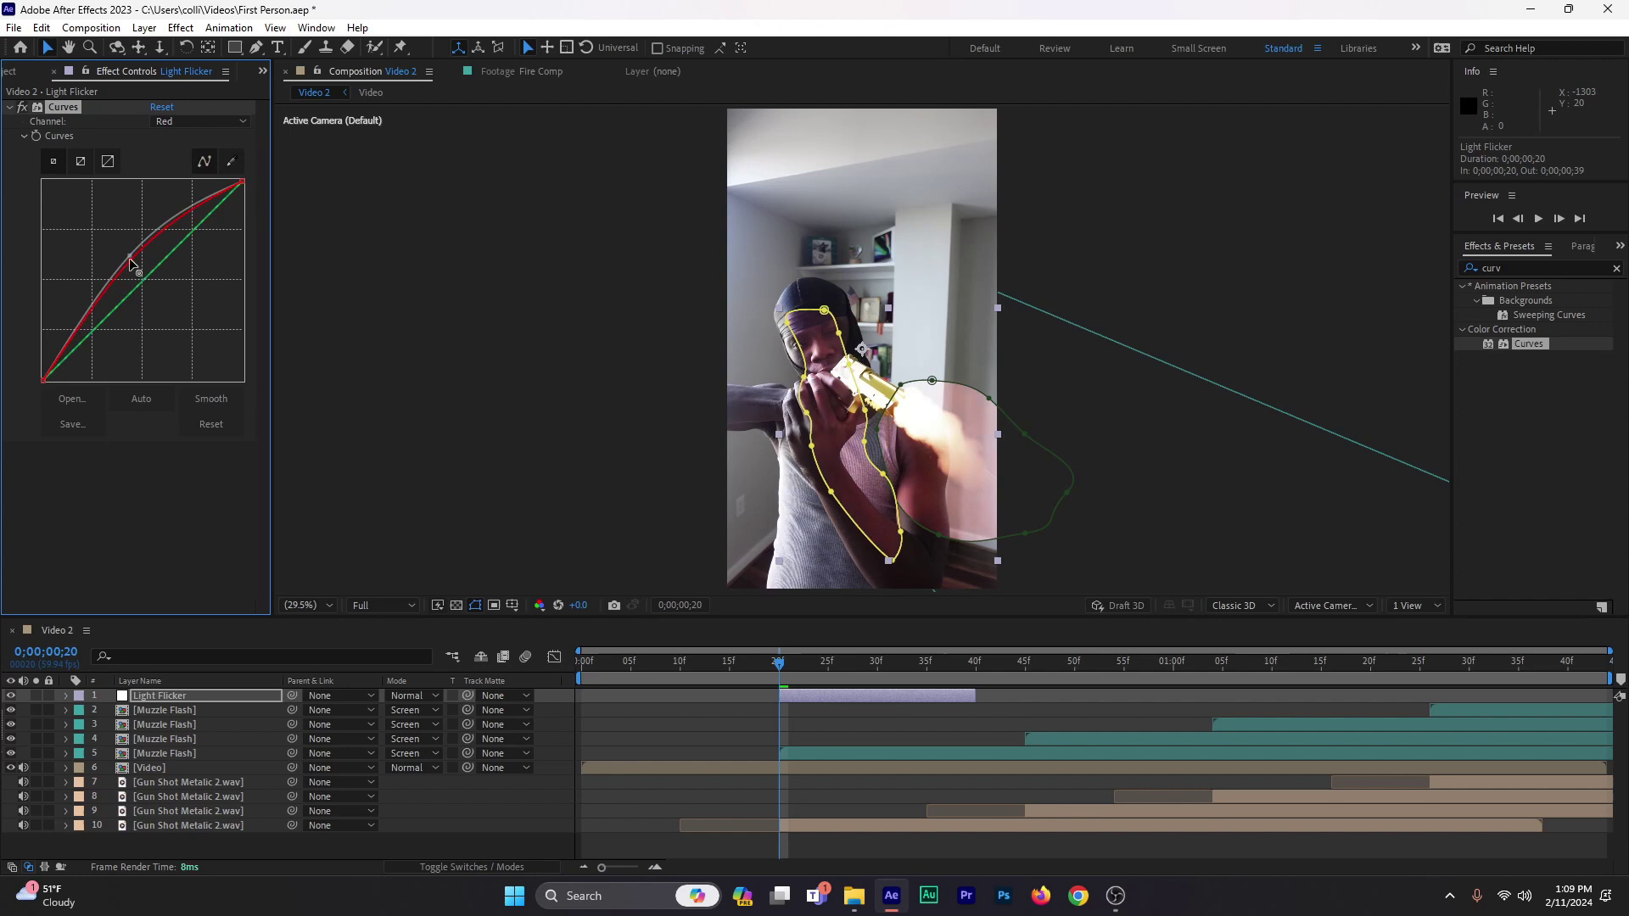
Step: Lower the midtones of the Blue curve on the Light Flicker layer to warm the masked areas
click(207, 125)
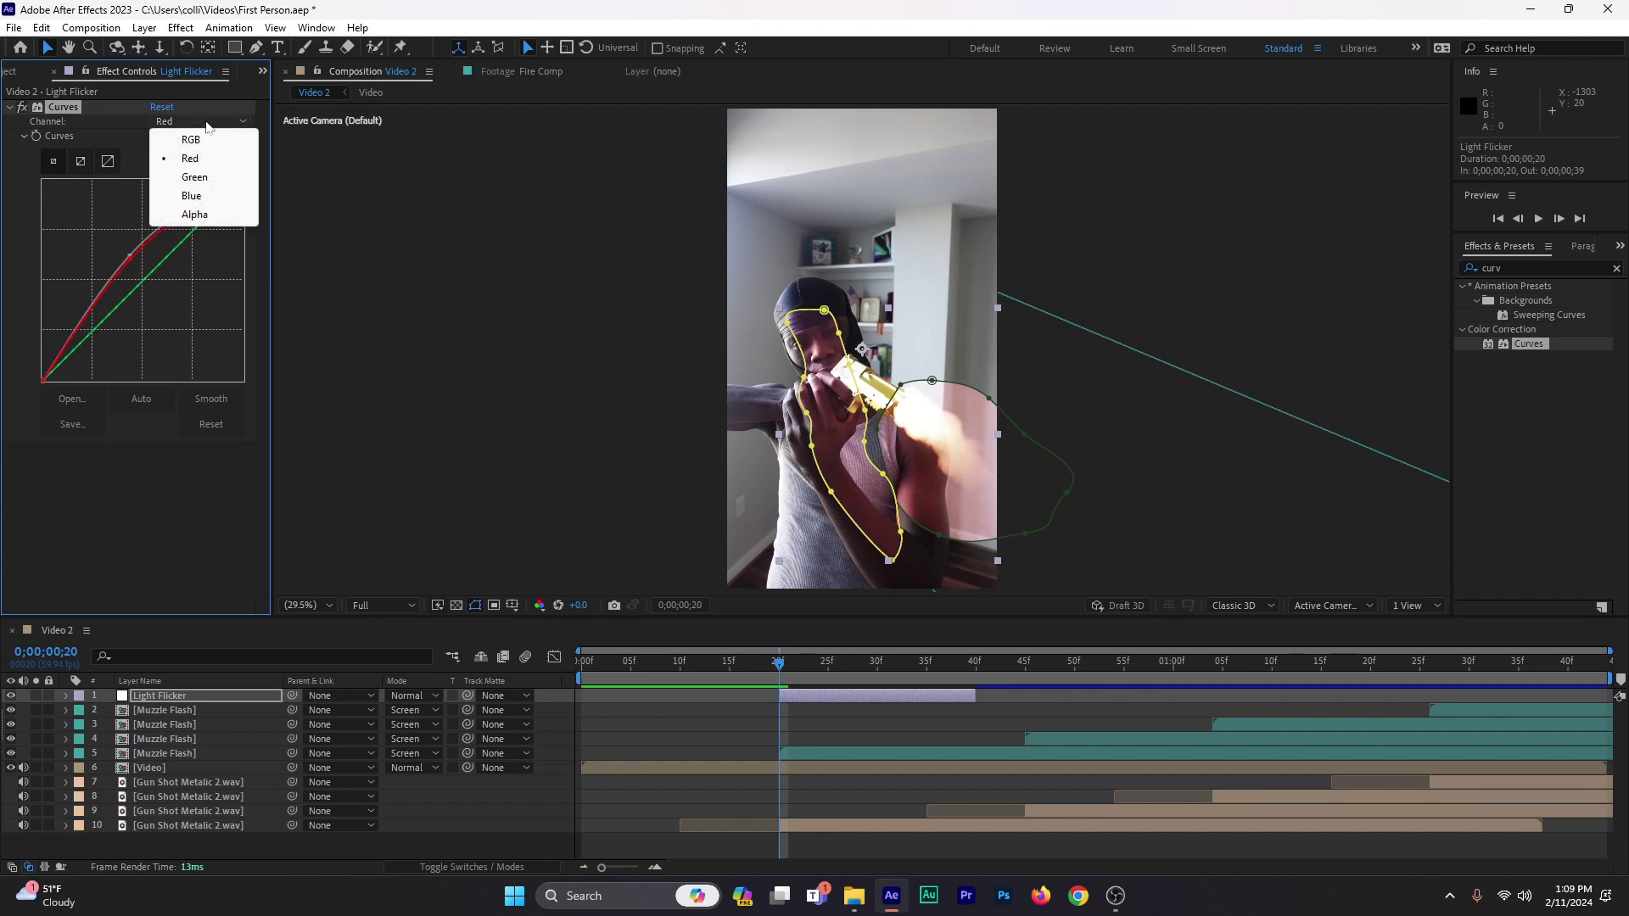
click(193, 196)
click(146, 283)
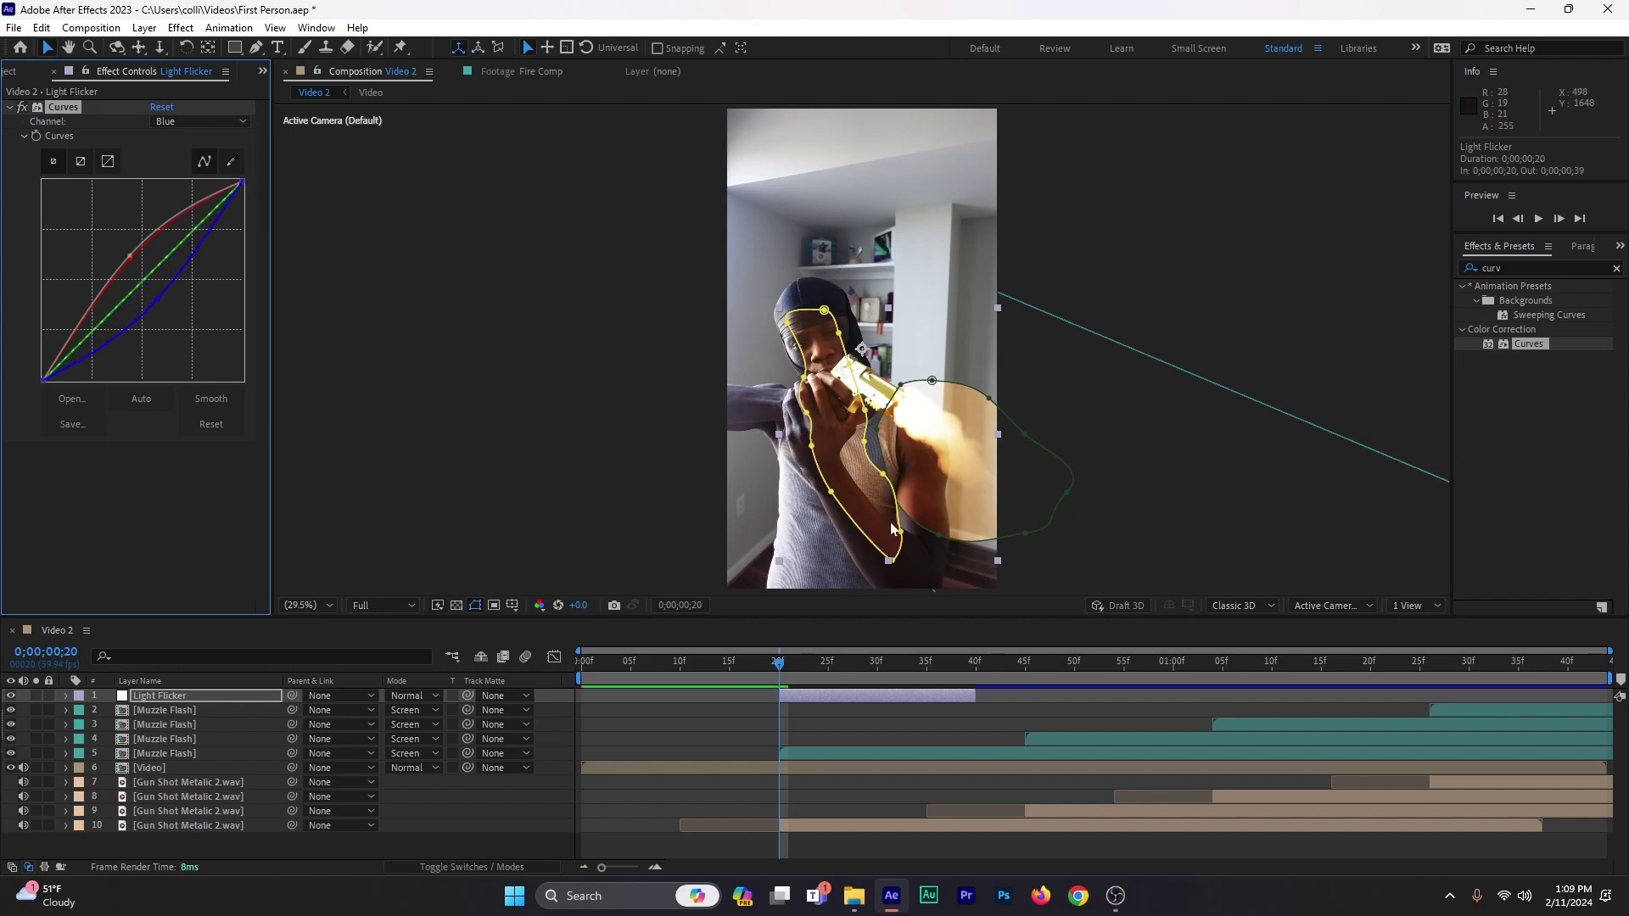
Step: Set the Light Flicker layer's Mask Feather to 411 pixels for Mask 1 and 135 pixels for Mask 2
click(194, 695)
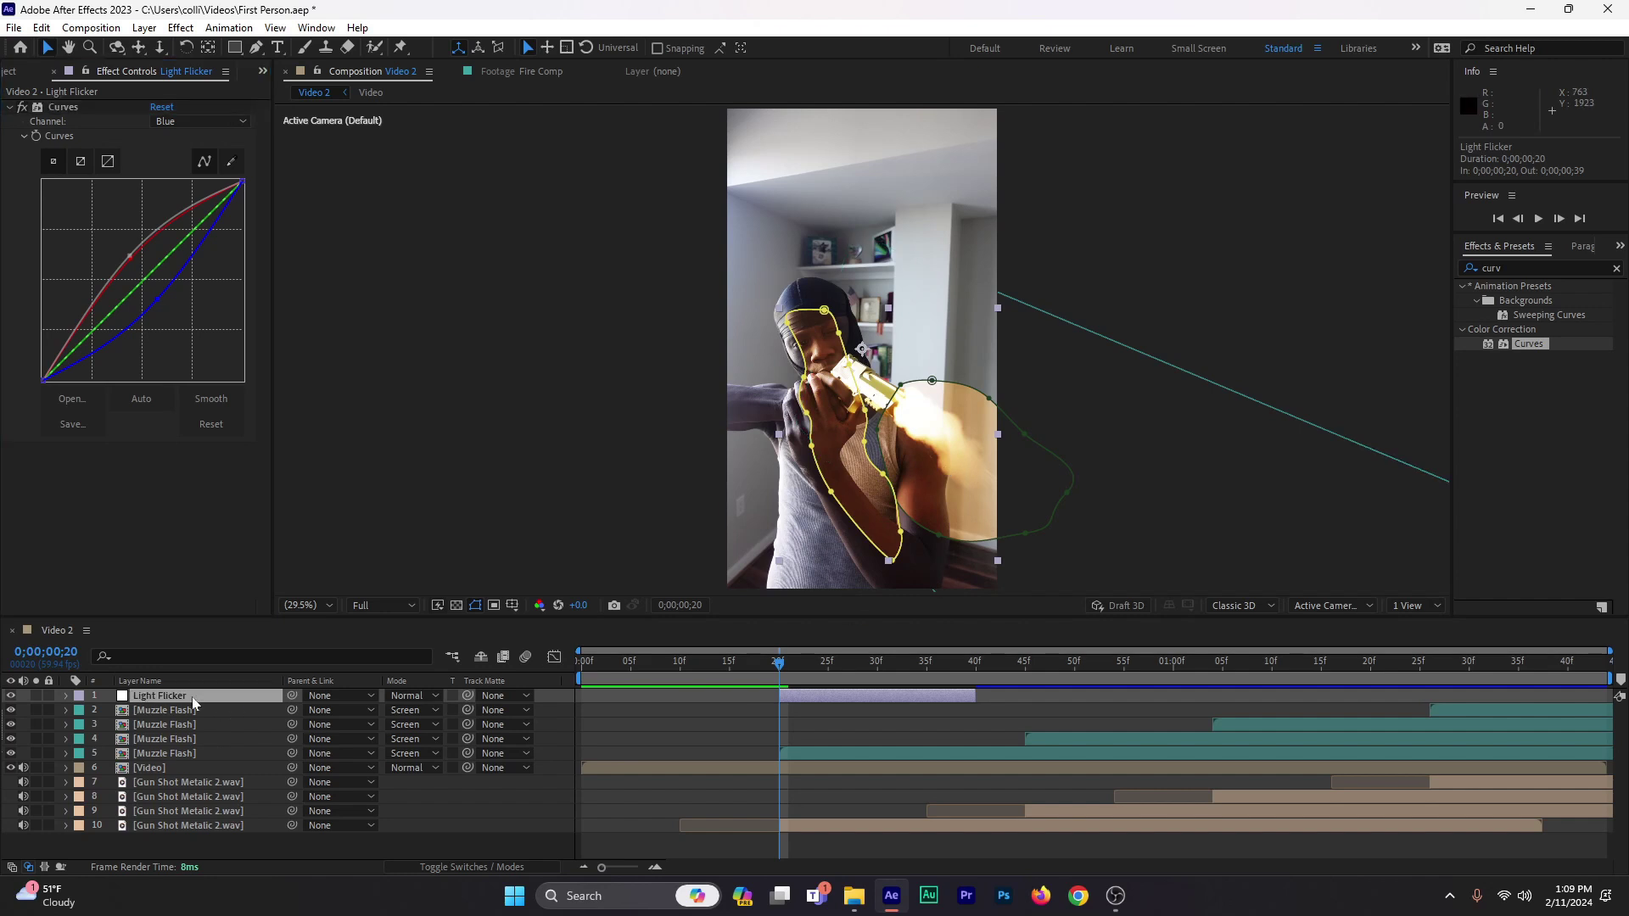
key(f)
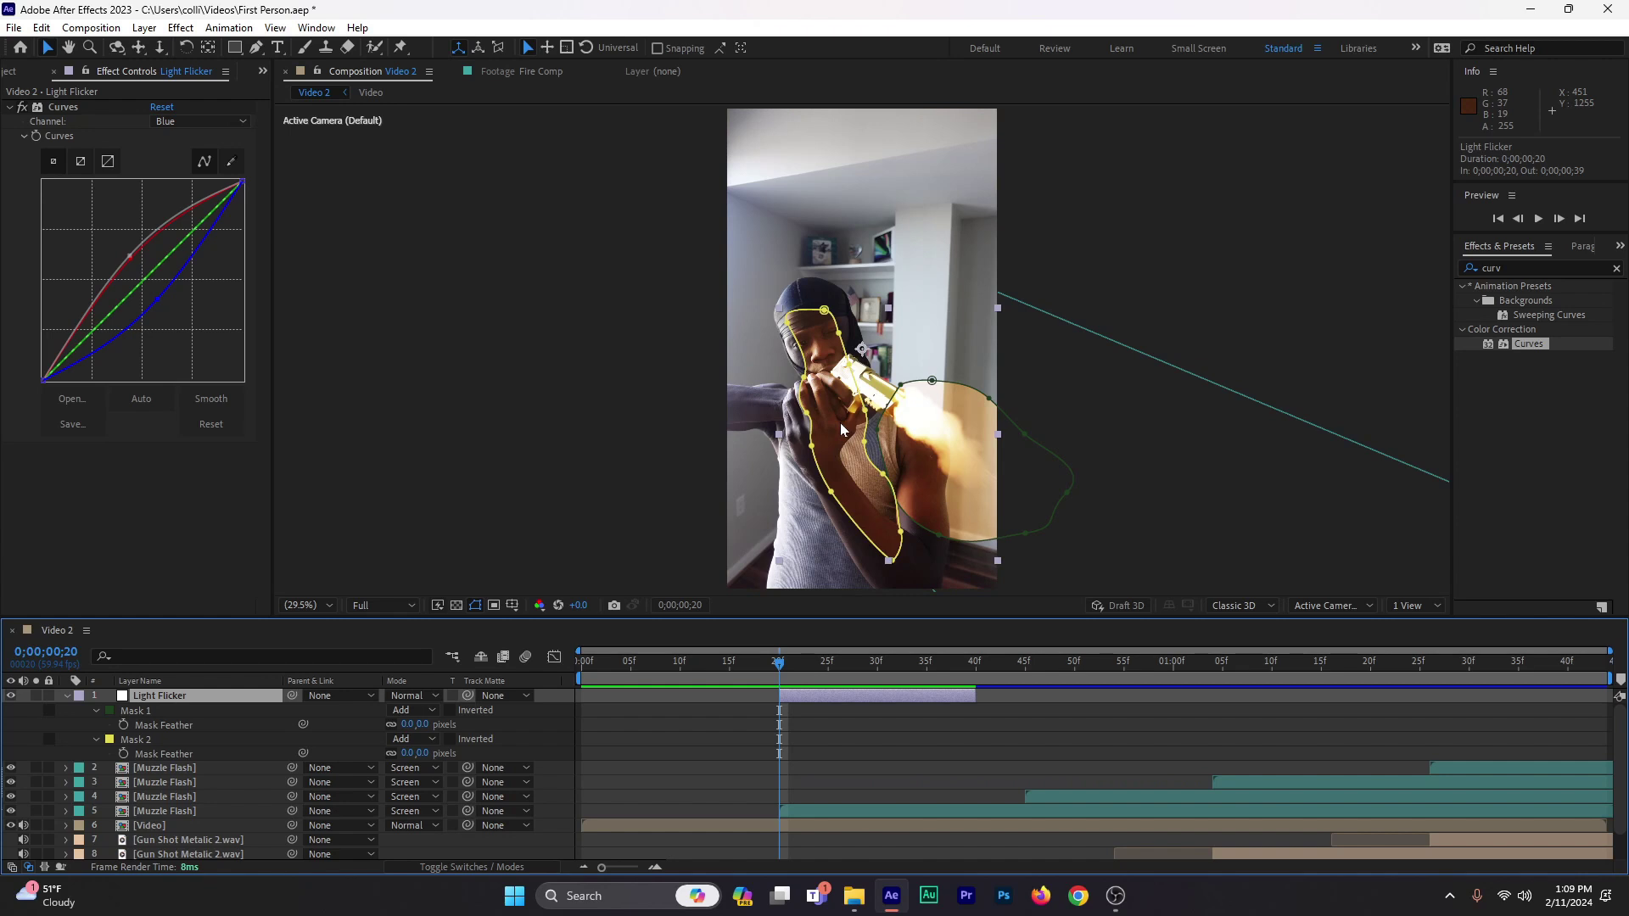
click(110, 711)
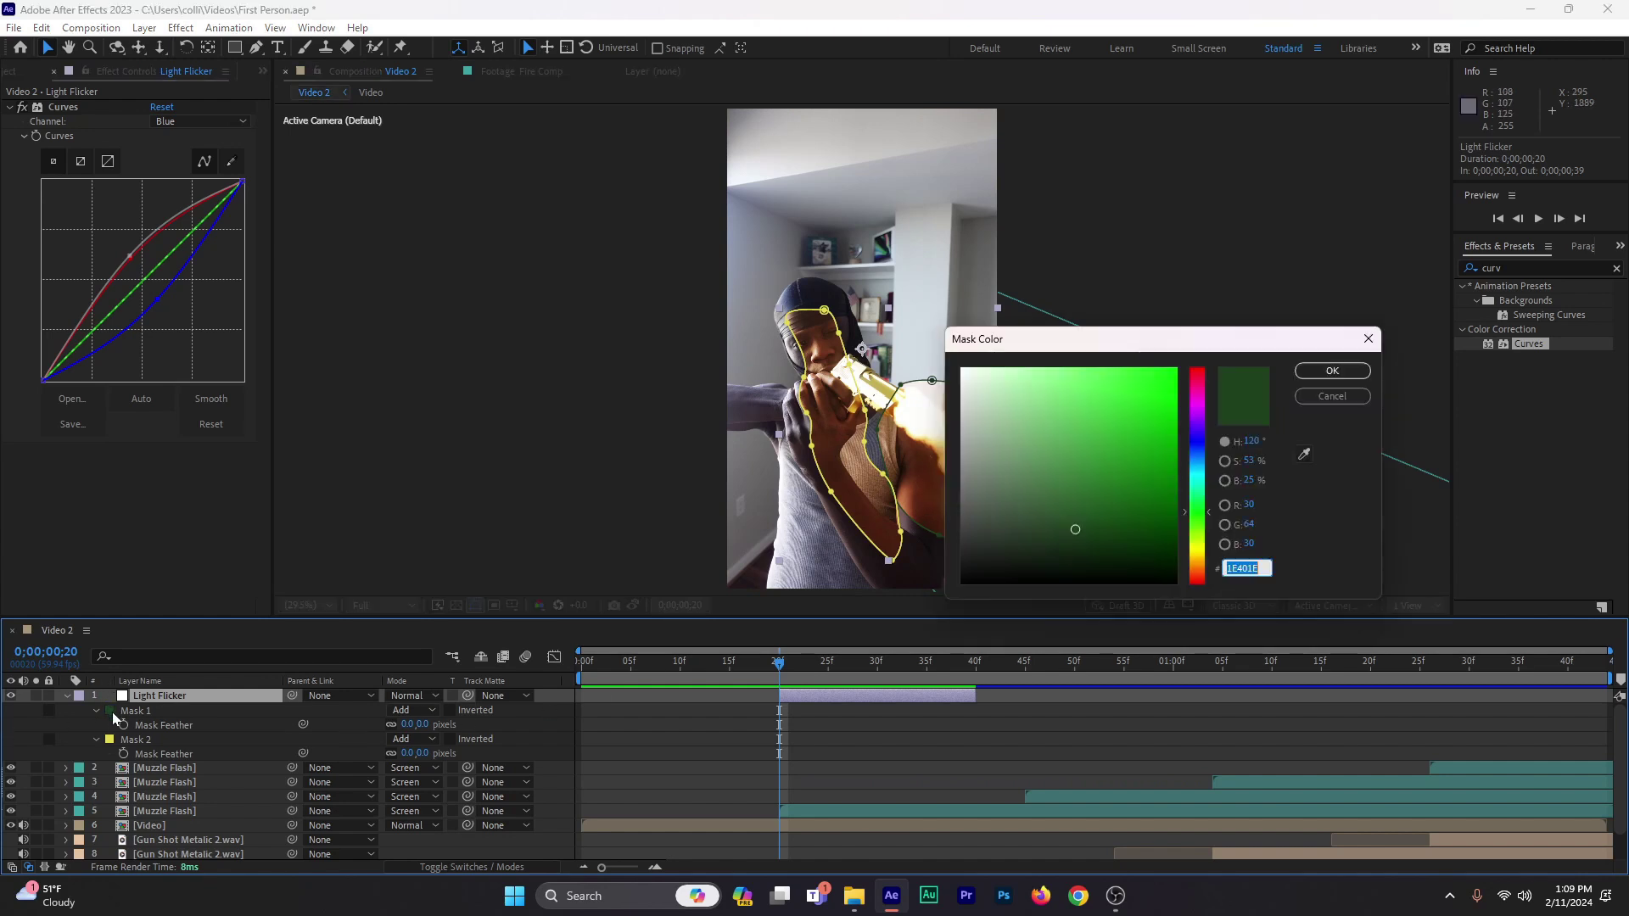
click(1367, 338)
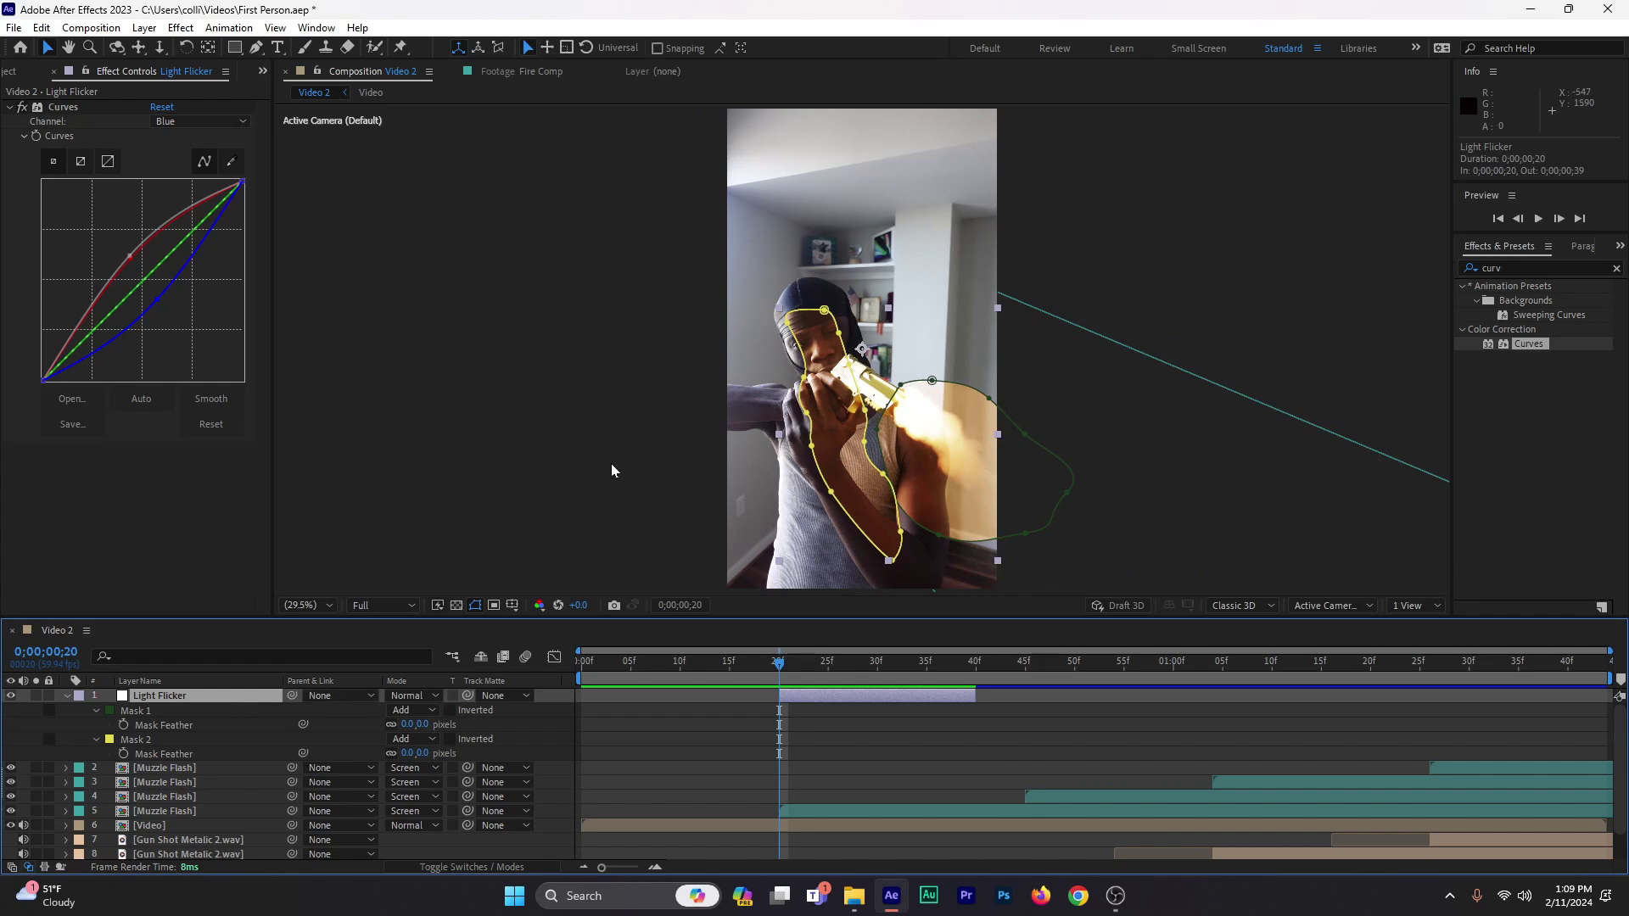
drag(417, 725, 783, 730)
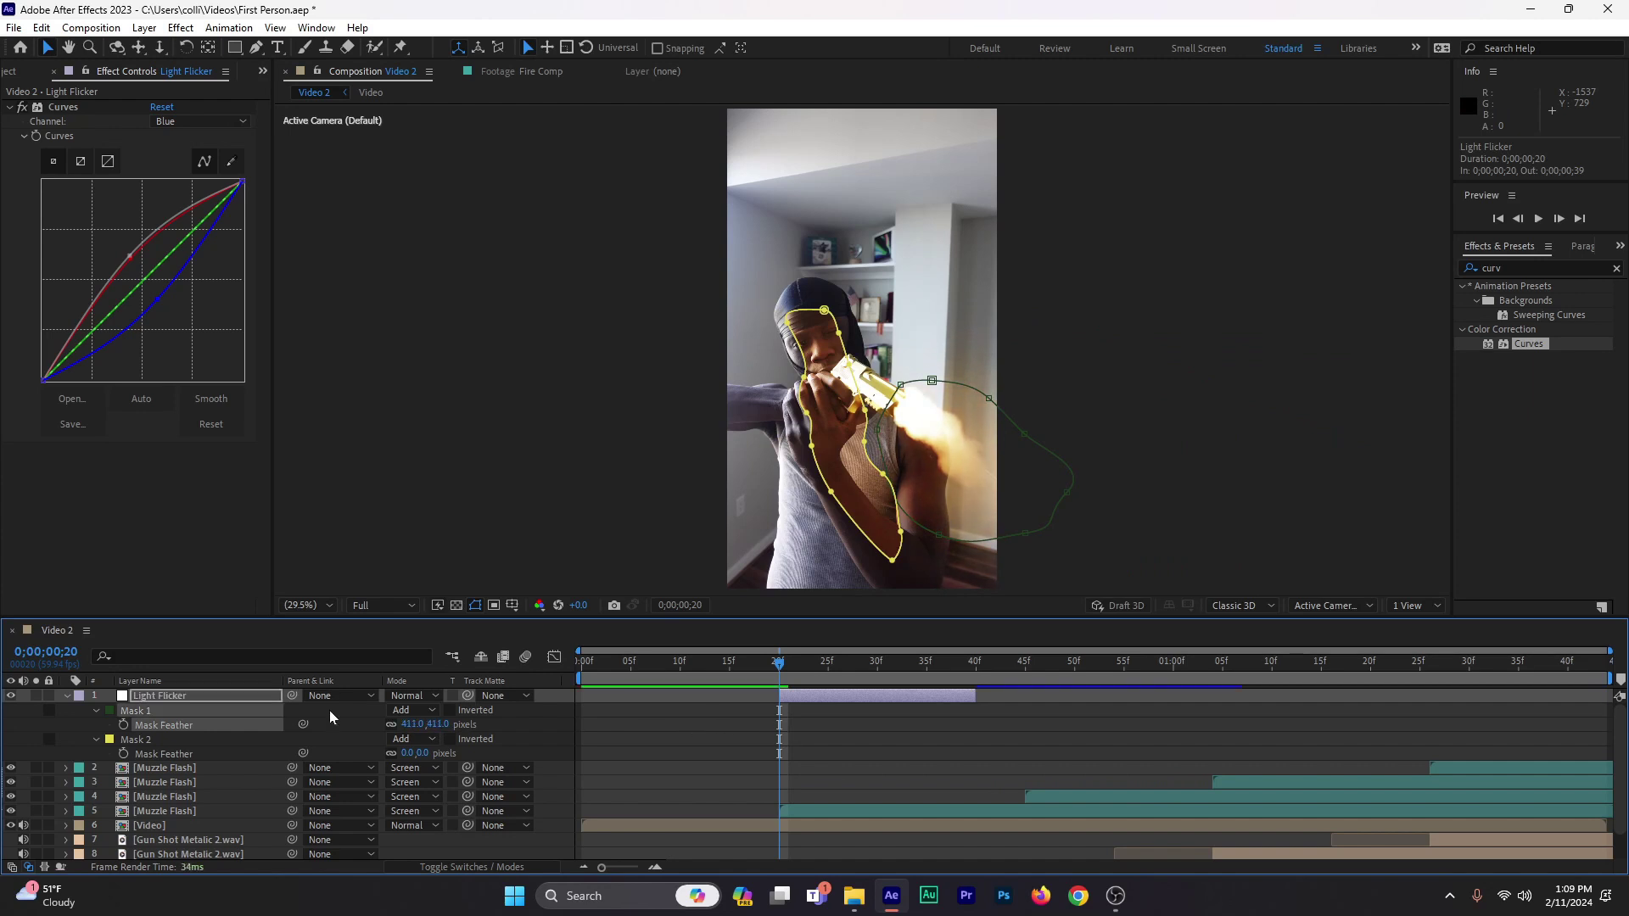
drag(419, 752, 526, 761)
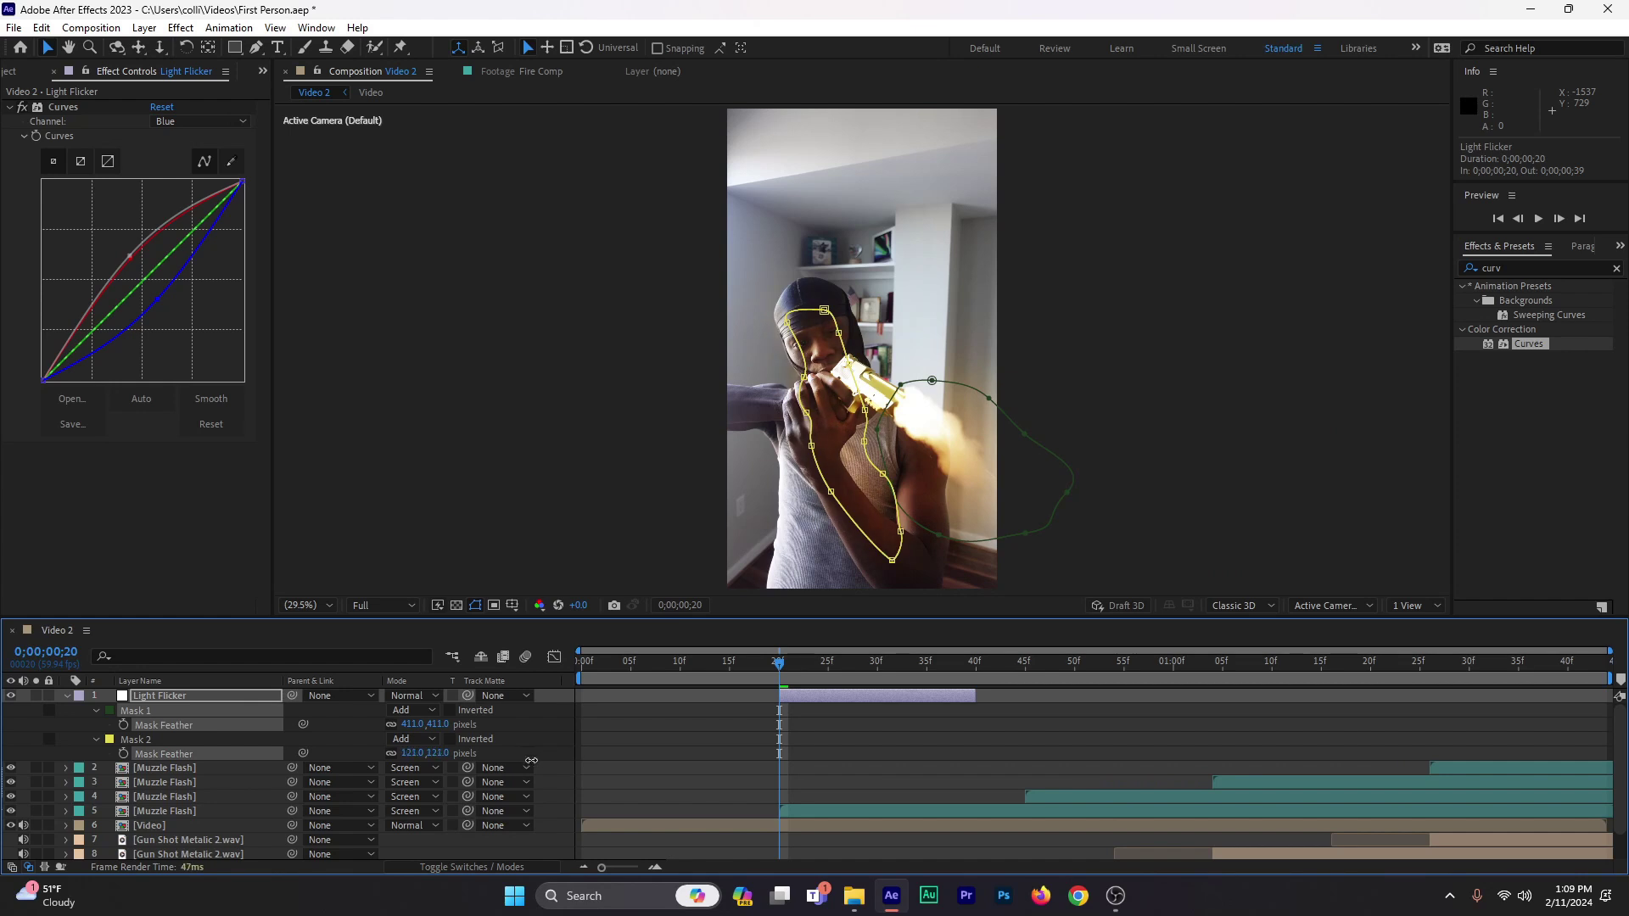
click(536, 746)
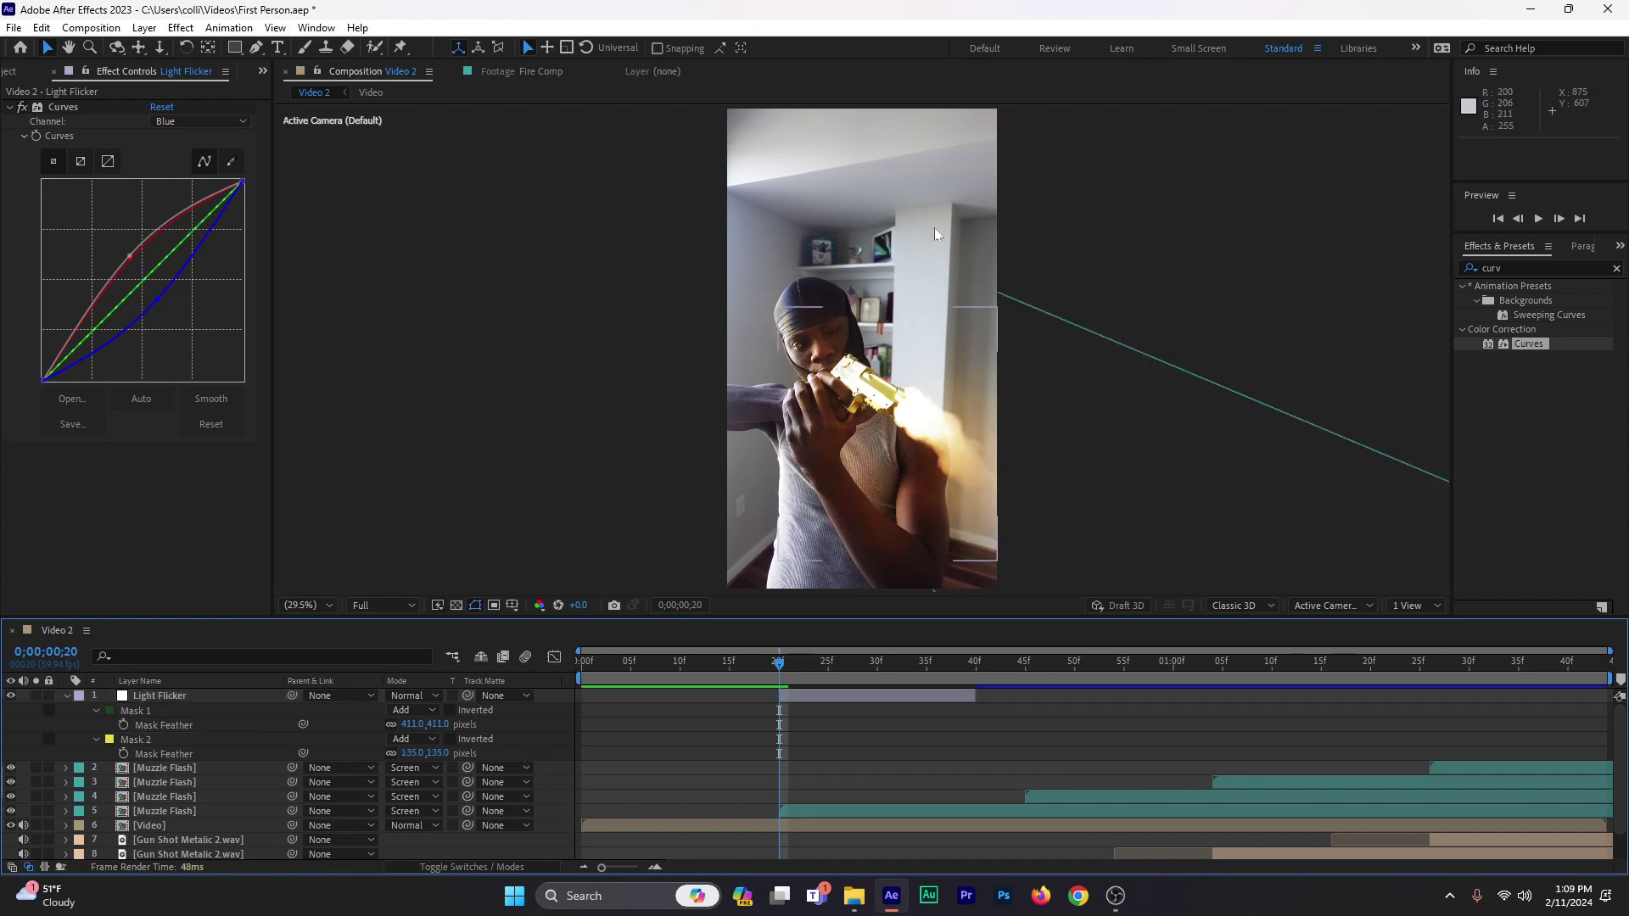
Step: Keyframe the Light Flicker layer's Opacity from 100% at 0;00;00;20 to 0% at 0;00;00;31
click(792, 694)
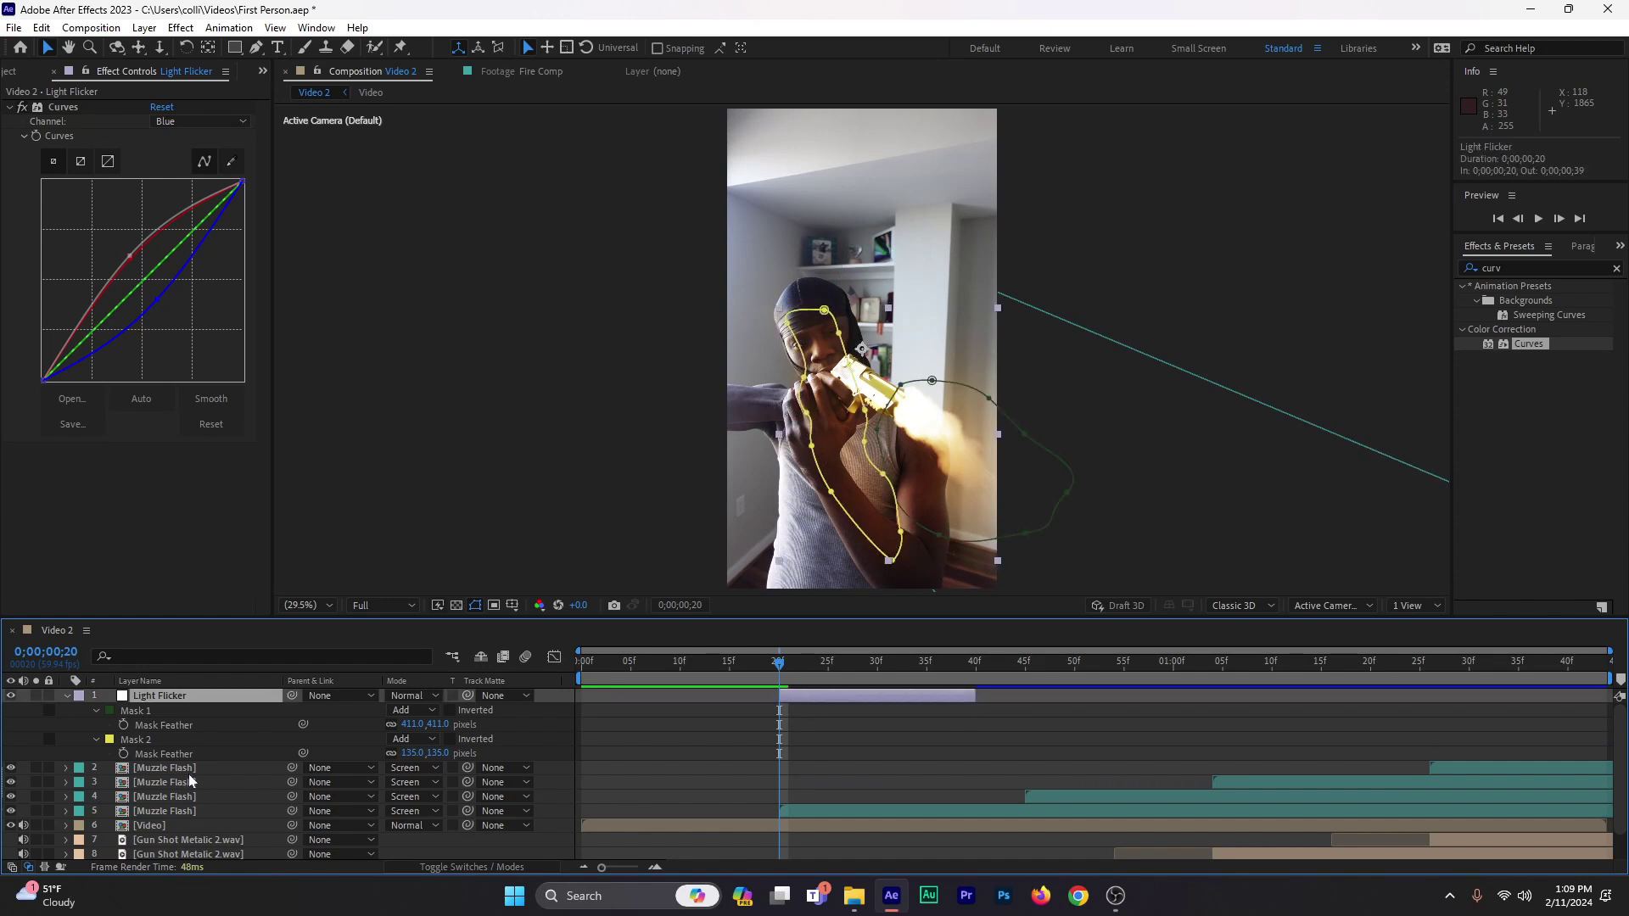
key(t)
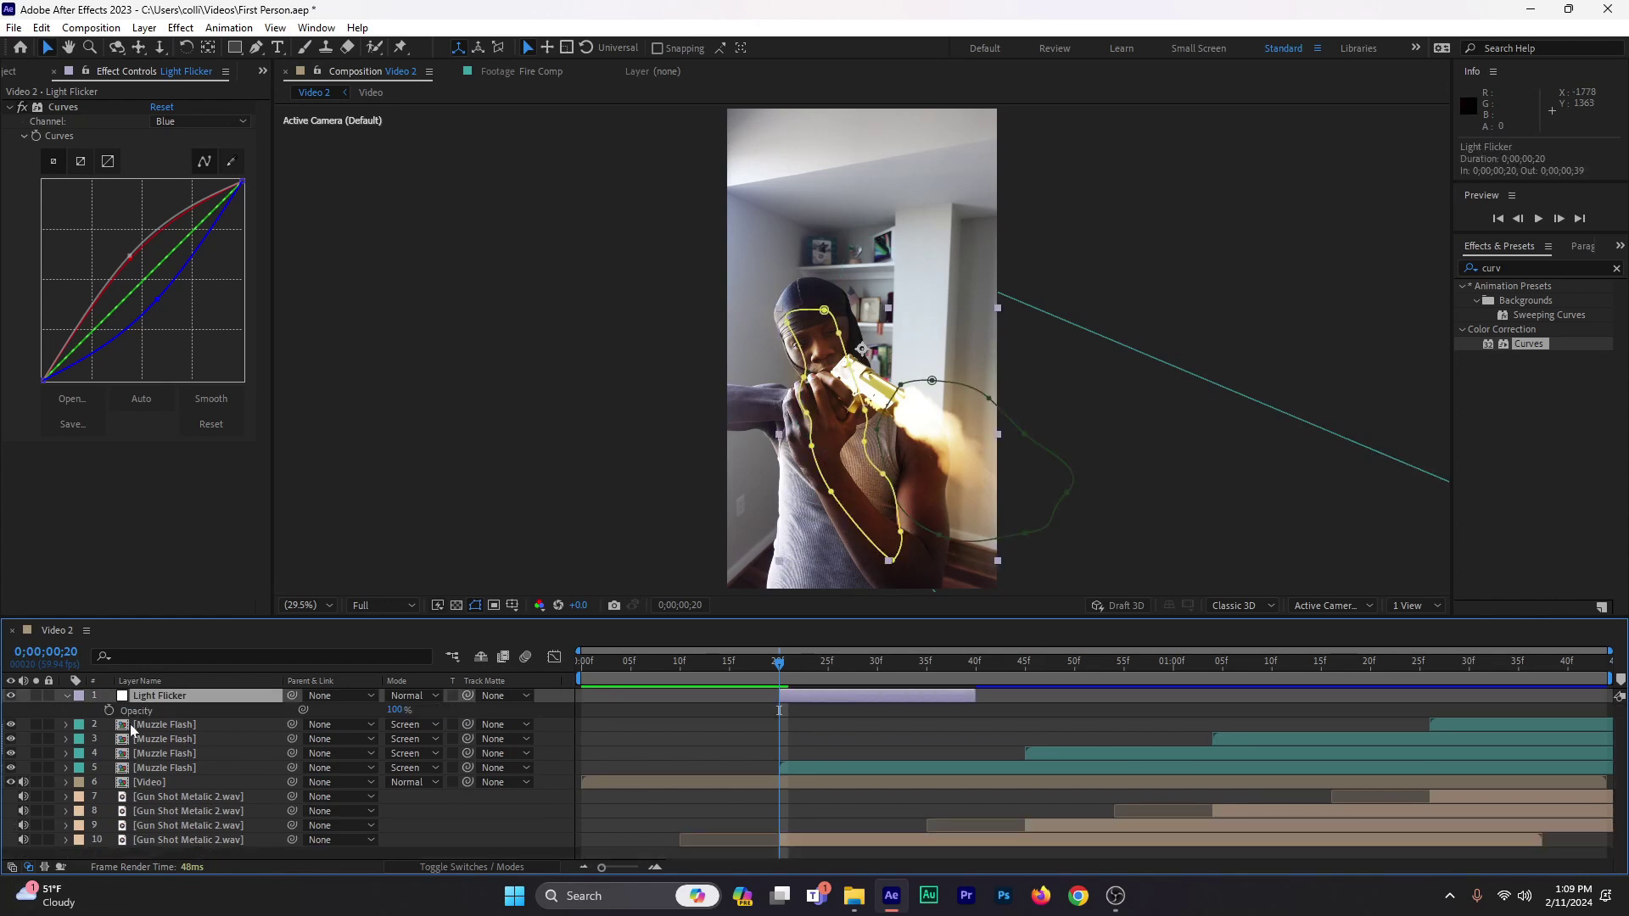
click(107, 709)
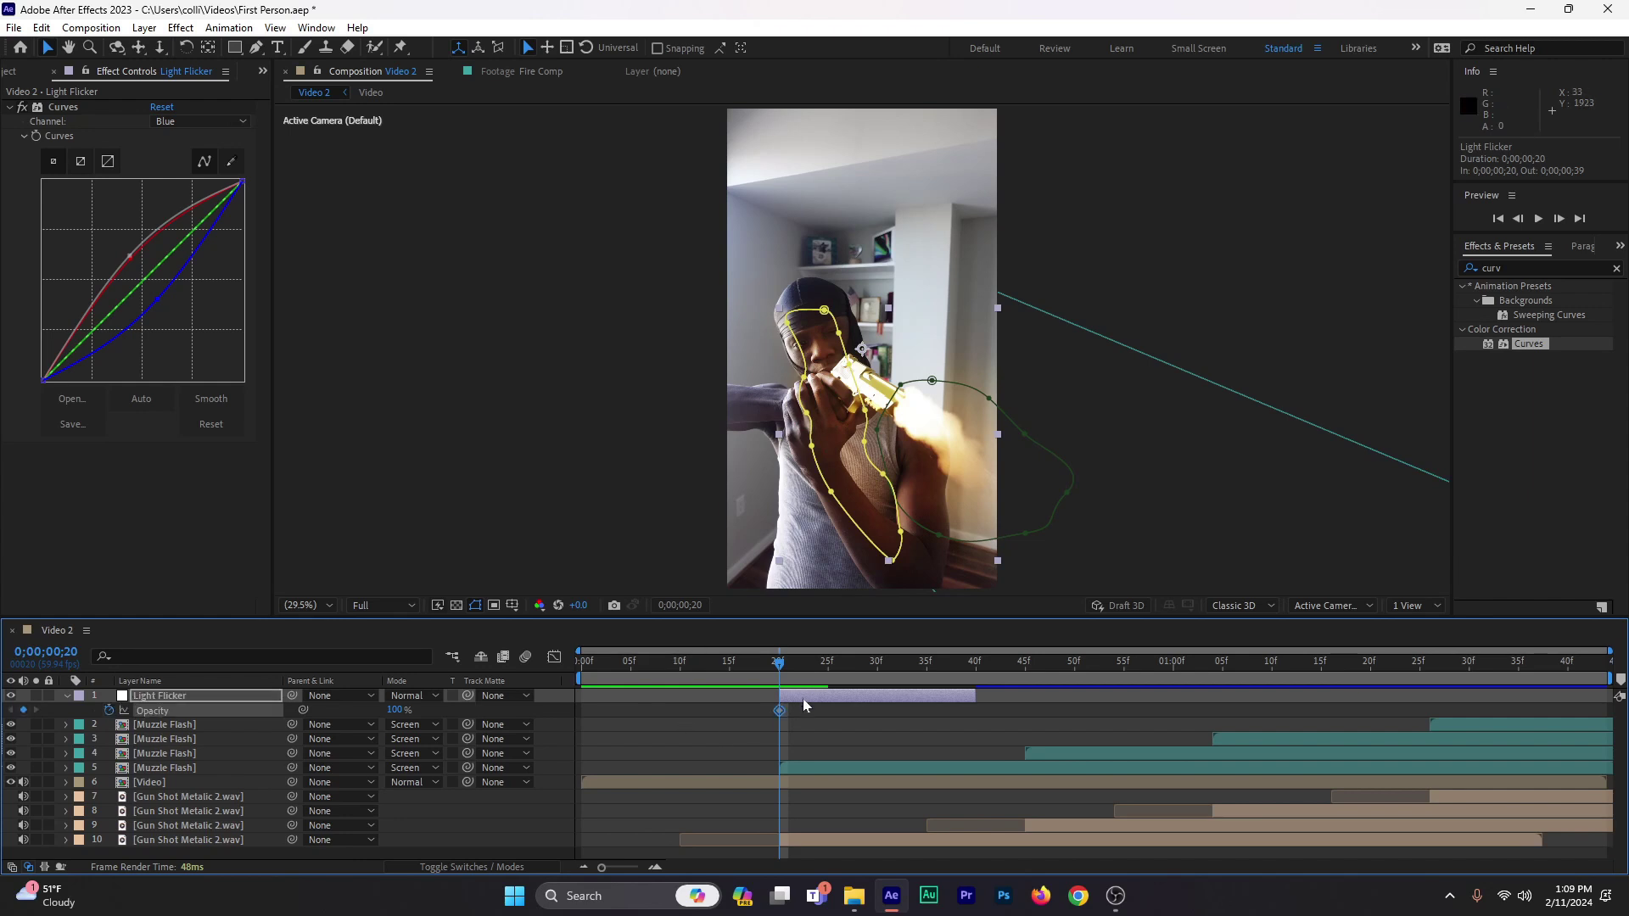
drag(782, 663, 890, 687)
drag(399, 710, 145, 723)
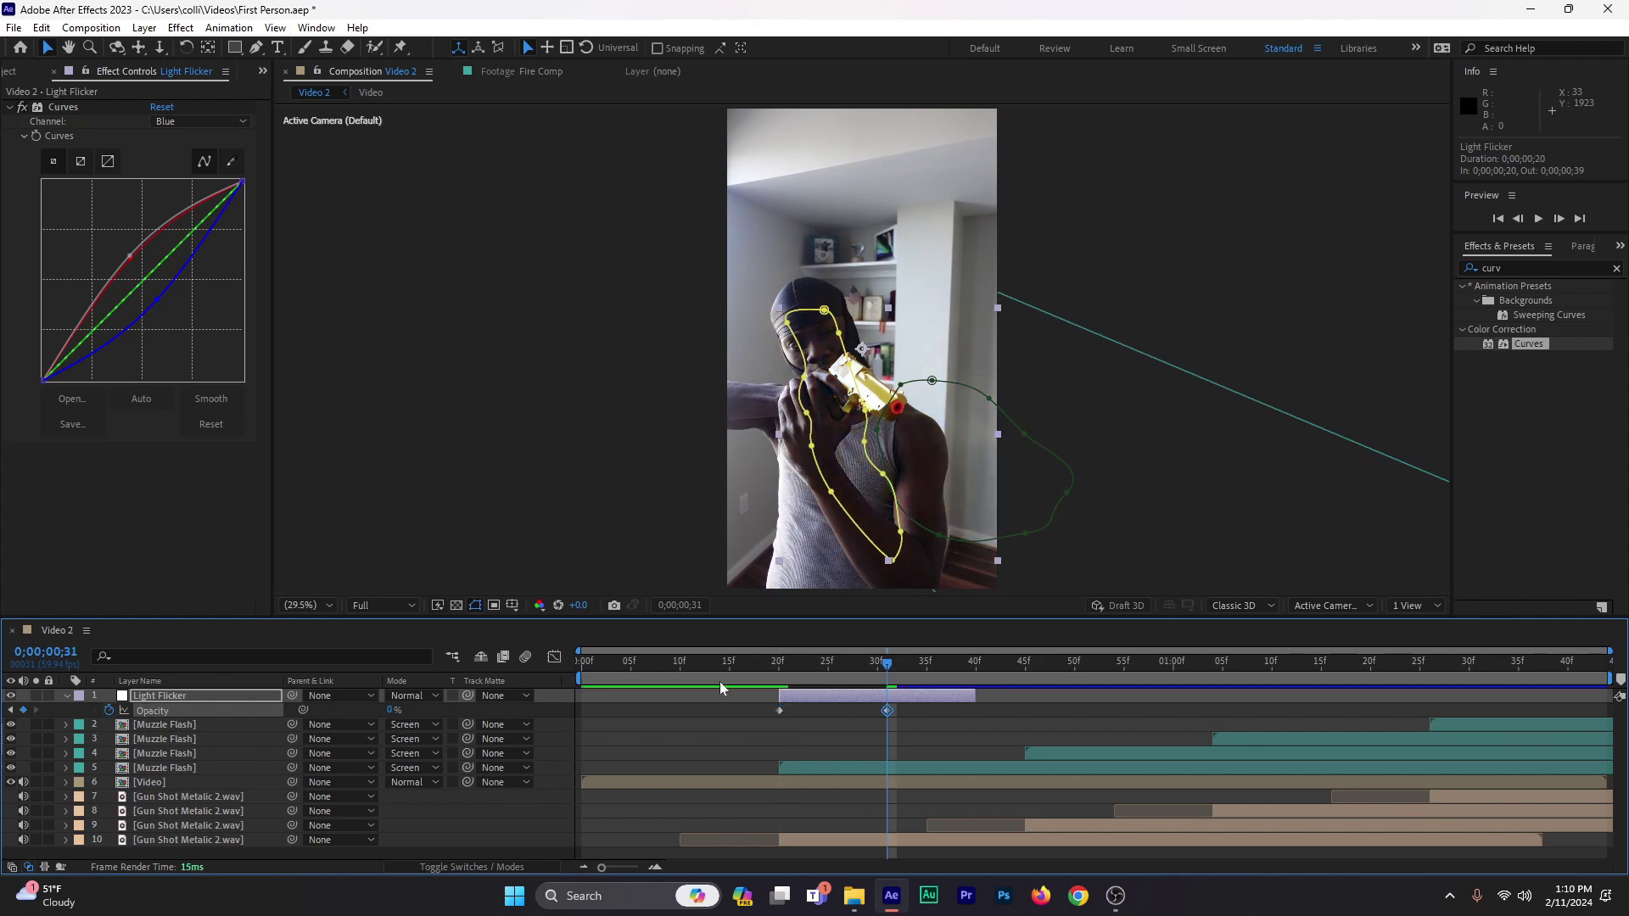
Step: Play back the flicker's fade and trim the end of the Light Flicker layer to 0;00;00;31
key(space)
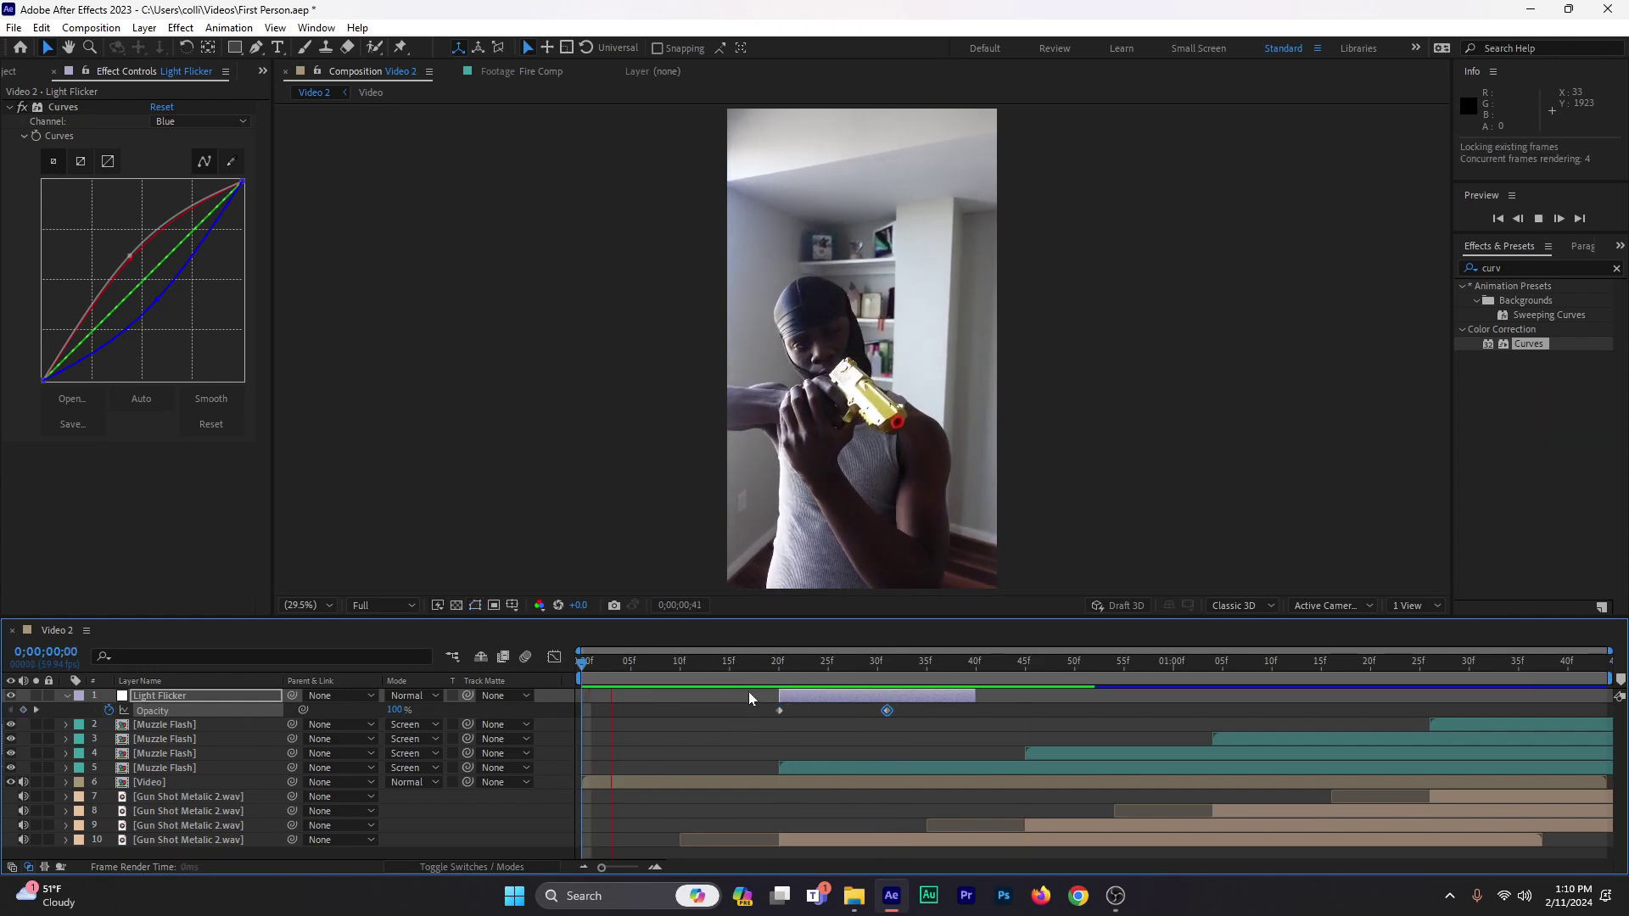
click(756, 668)
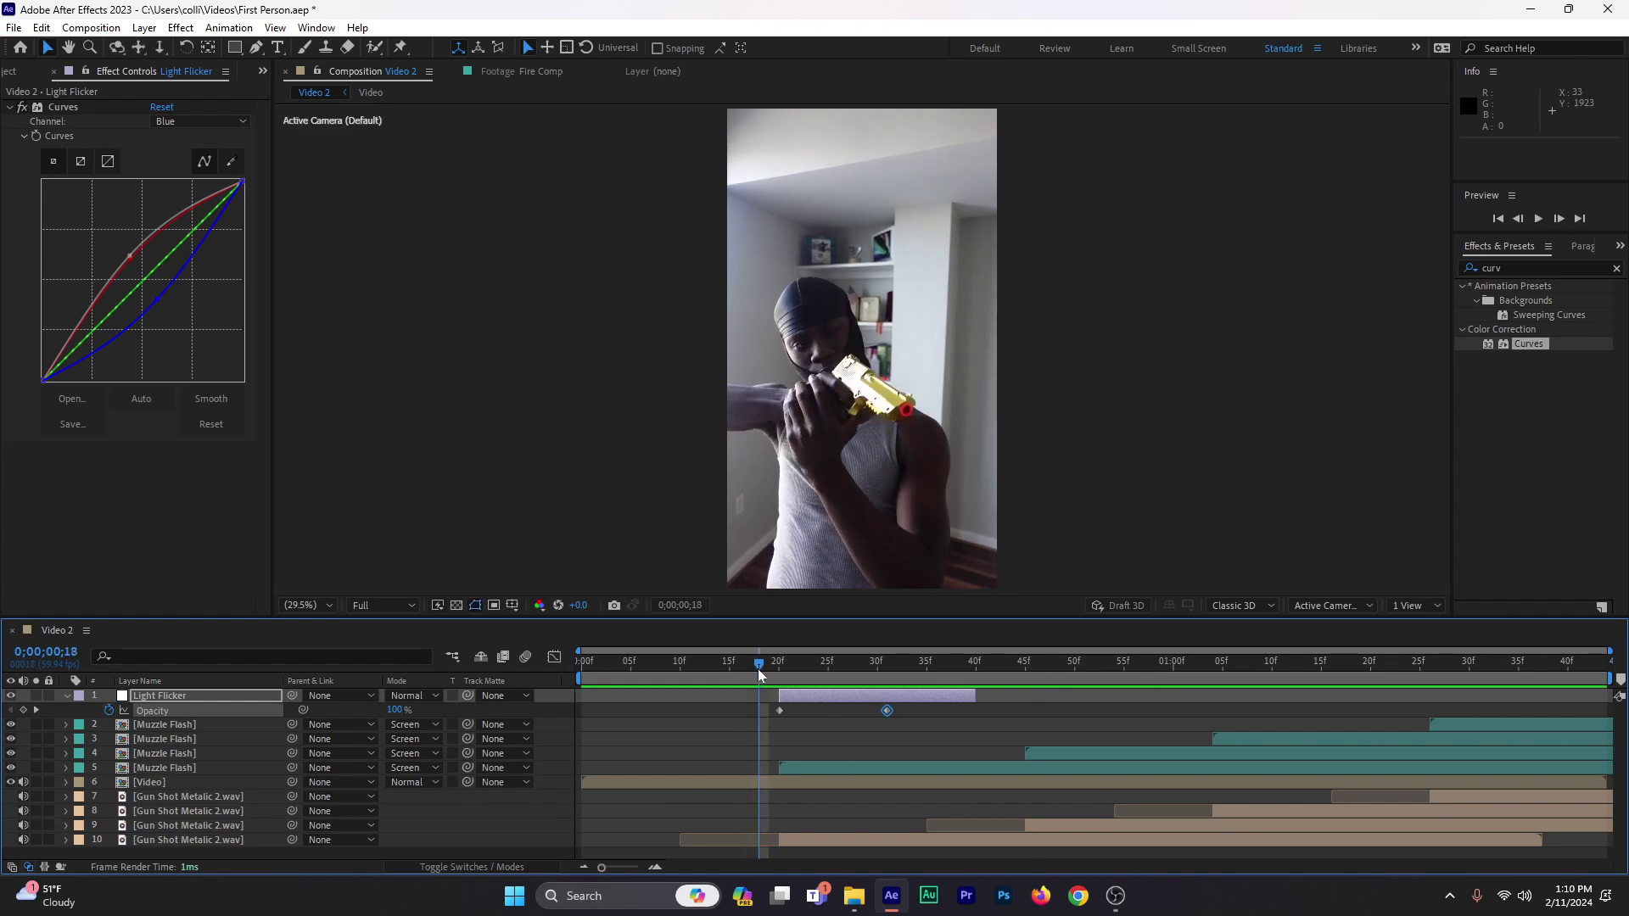
mouse_move(756, 668)
mouse_down()
mouse_move(780, 670)
mouse_move(739, 675)
mouse_up()
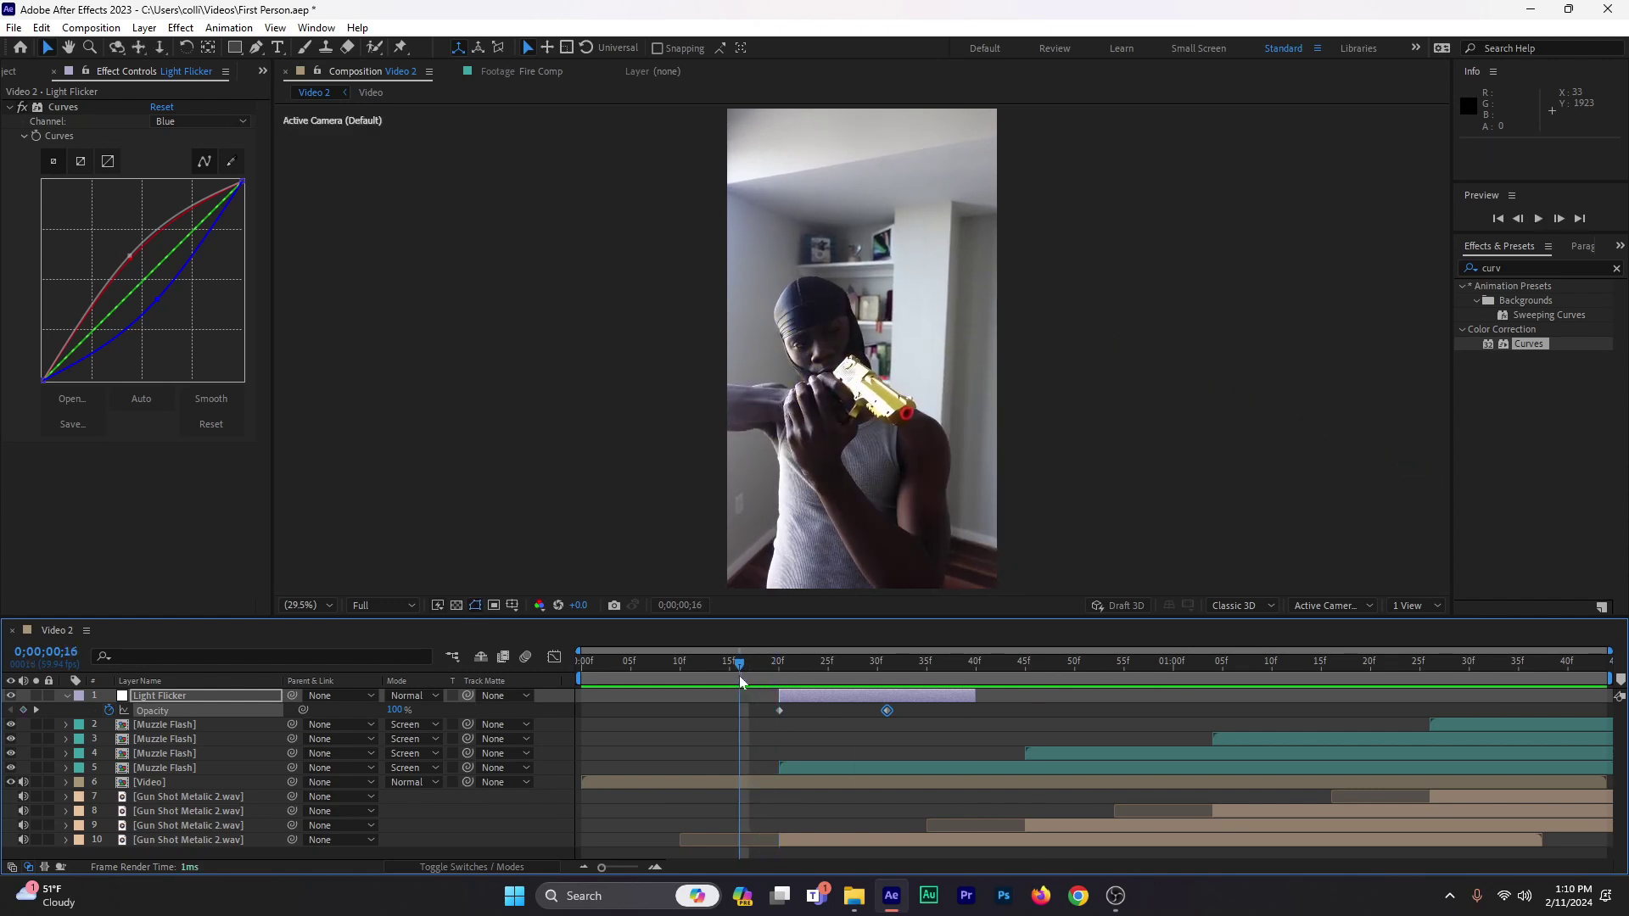
key(space)
key(space)
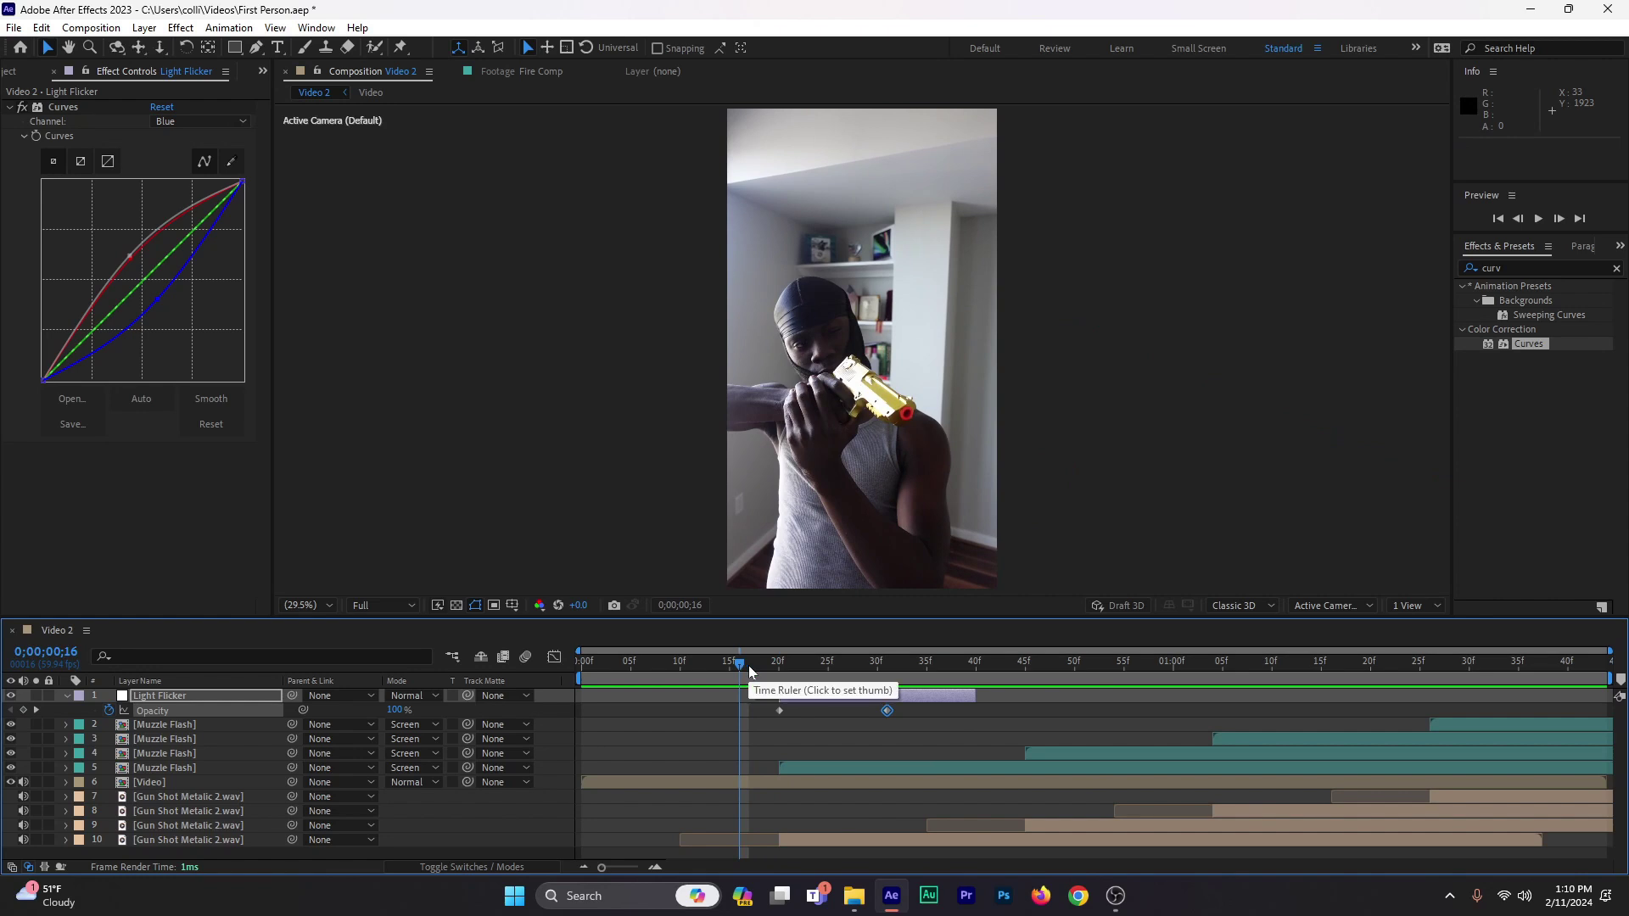
drag(973, 696, 903, 723)
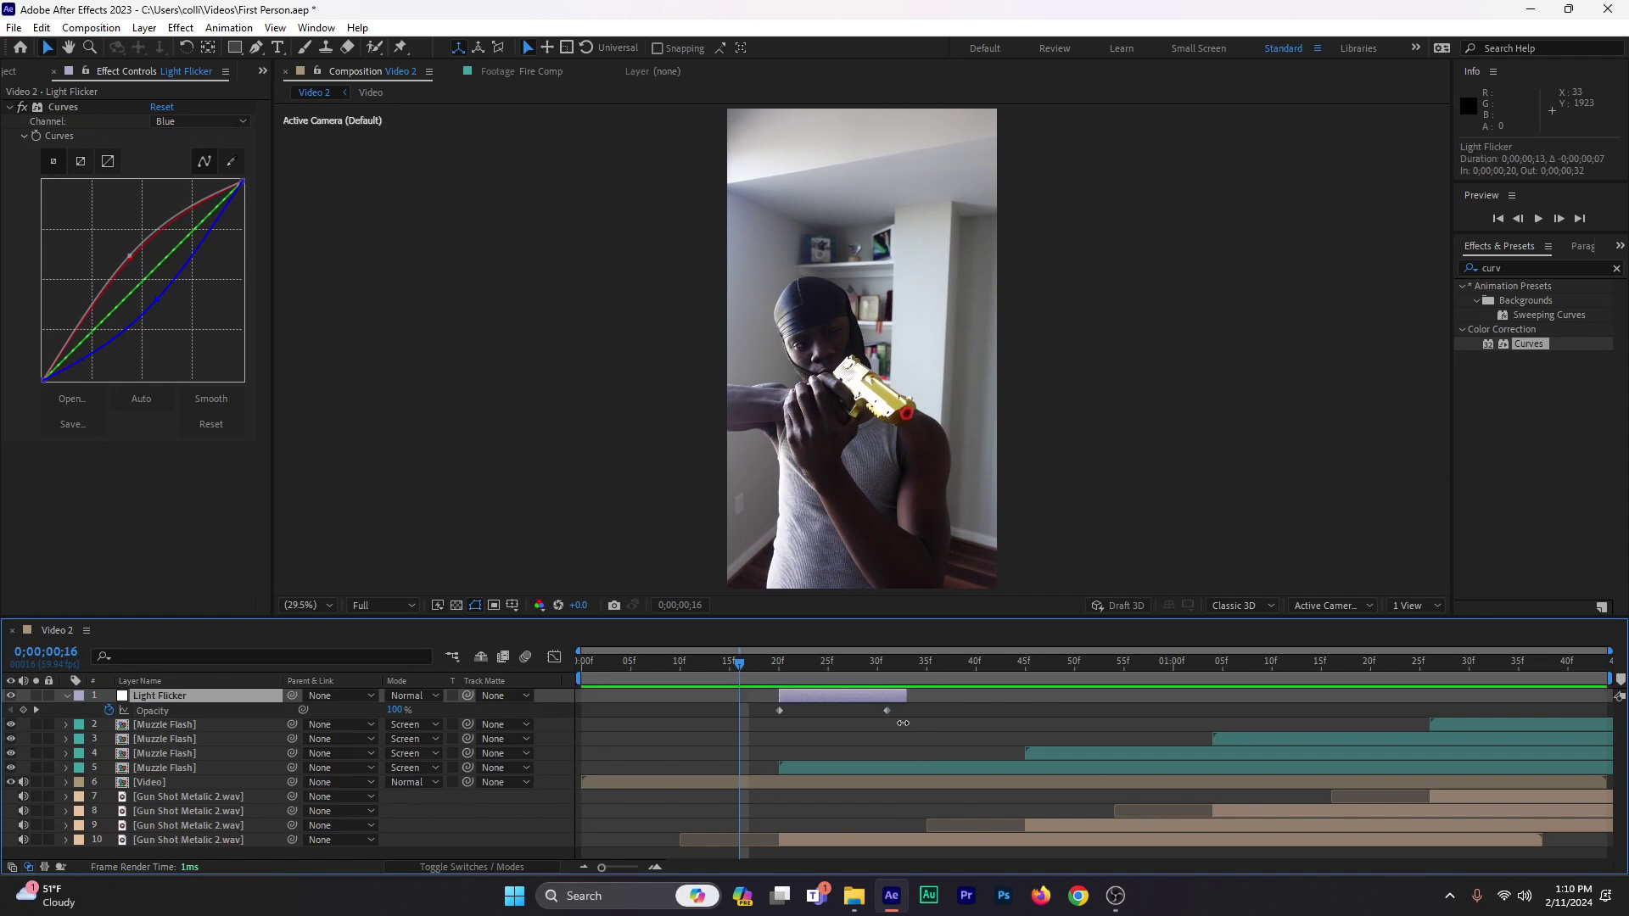
key(space)
click(770, 669)
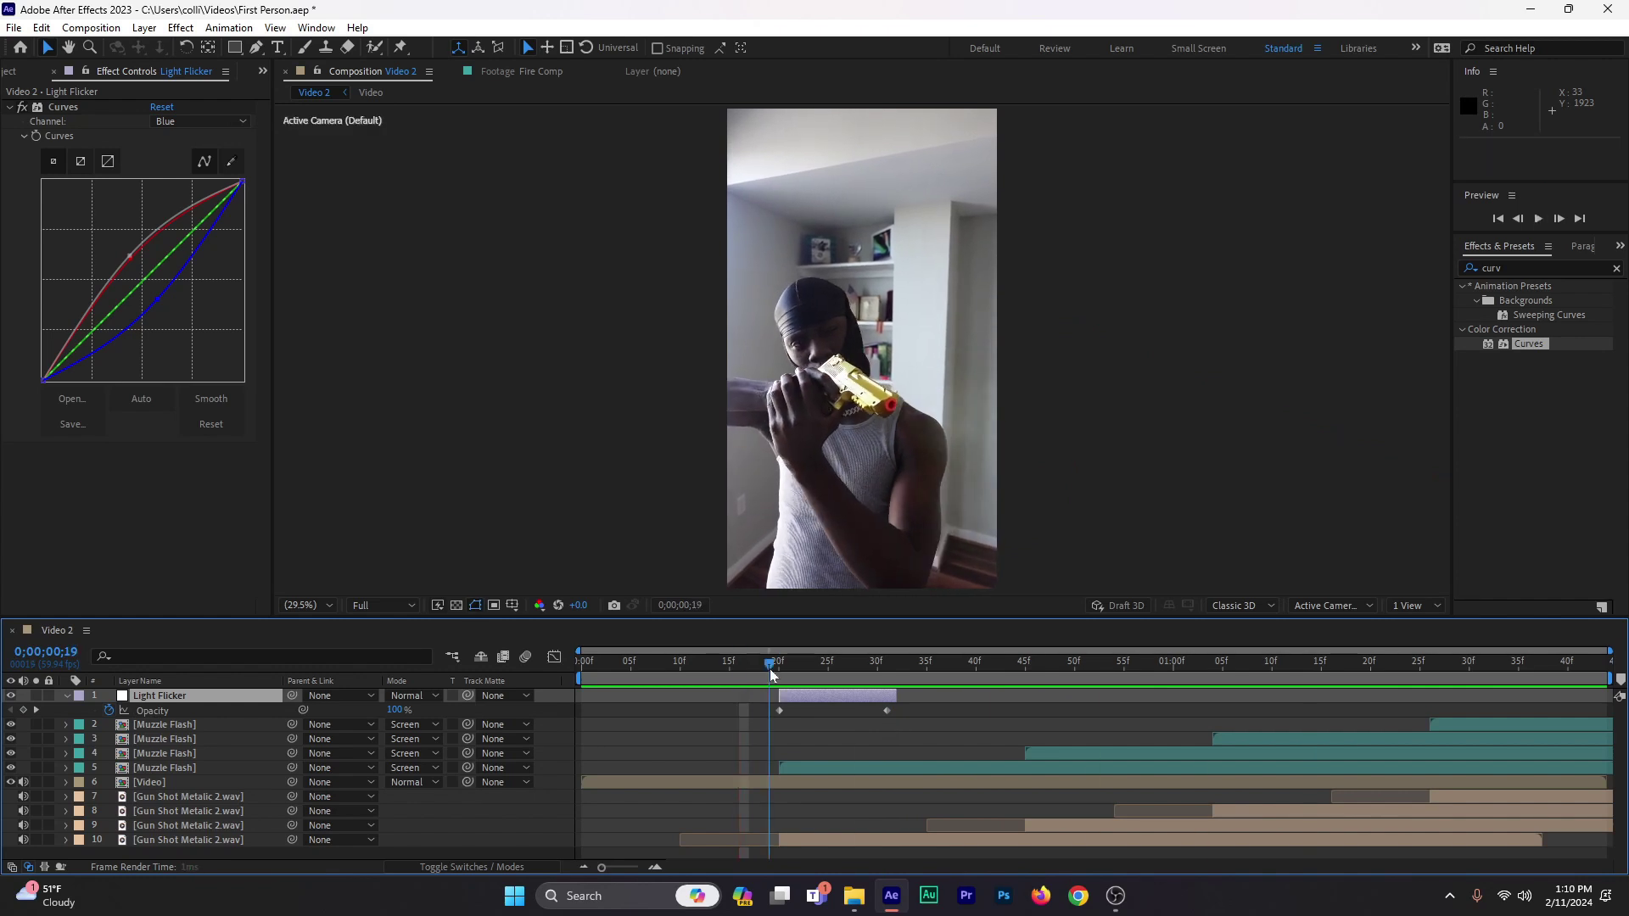
click(774, 670)
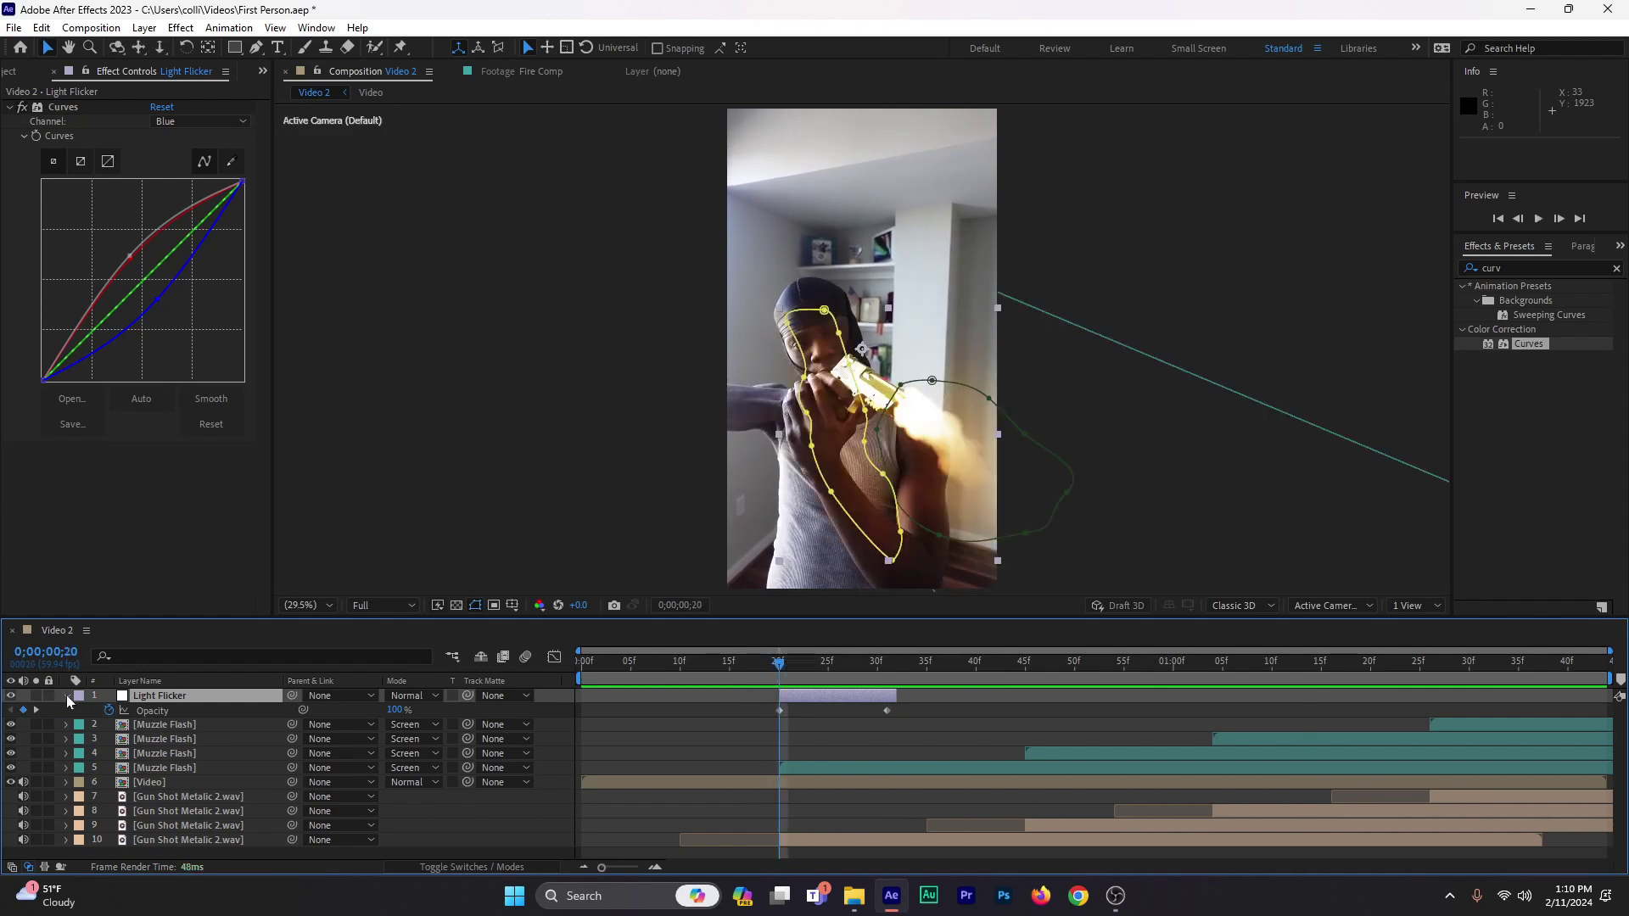
Step: Duplicate the Light Flicker layer and move the copy to start at the second muzzle flash at 0;00;00;45
click(66, 696)
key(ctrl+d)
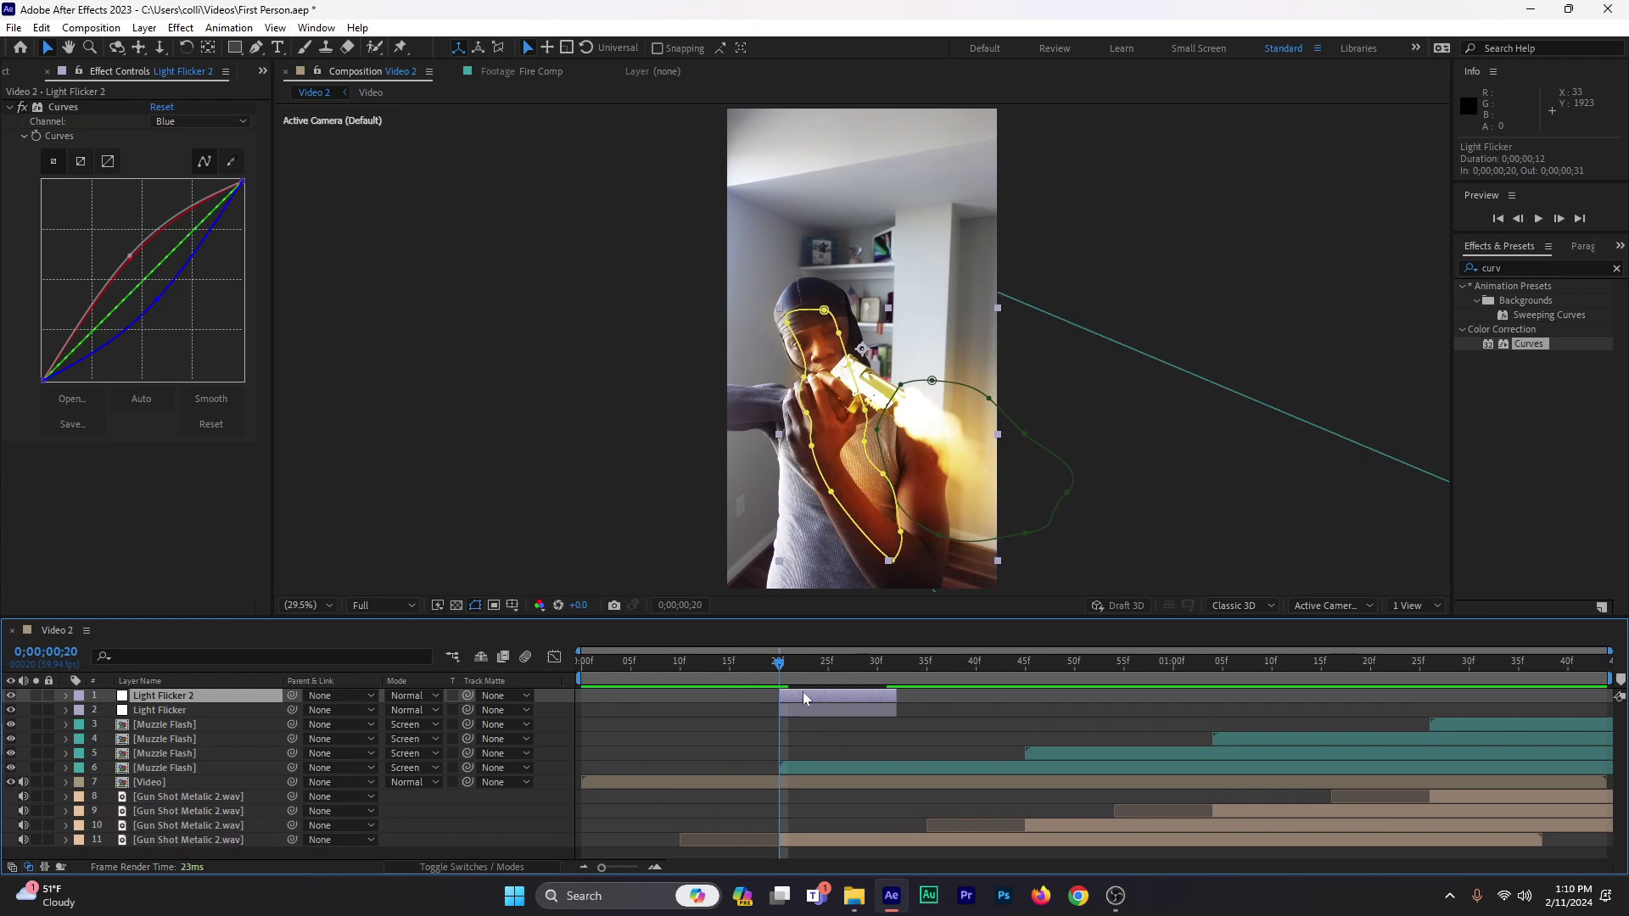
drag(807, 692, 1024, 672)
click(1015, 670)
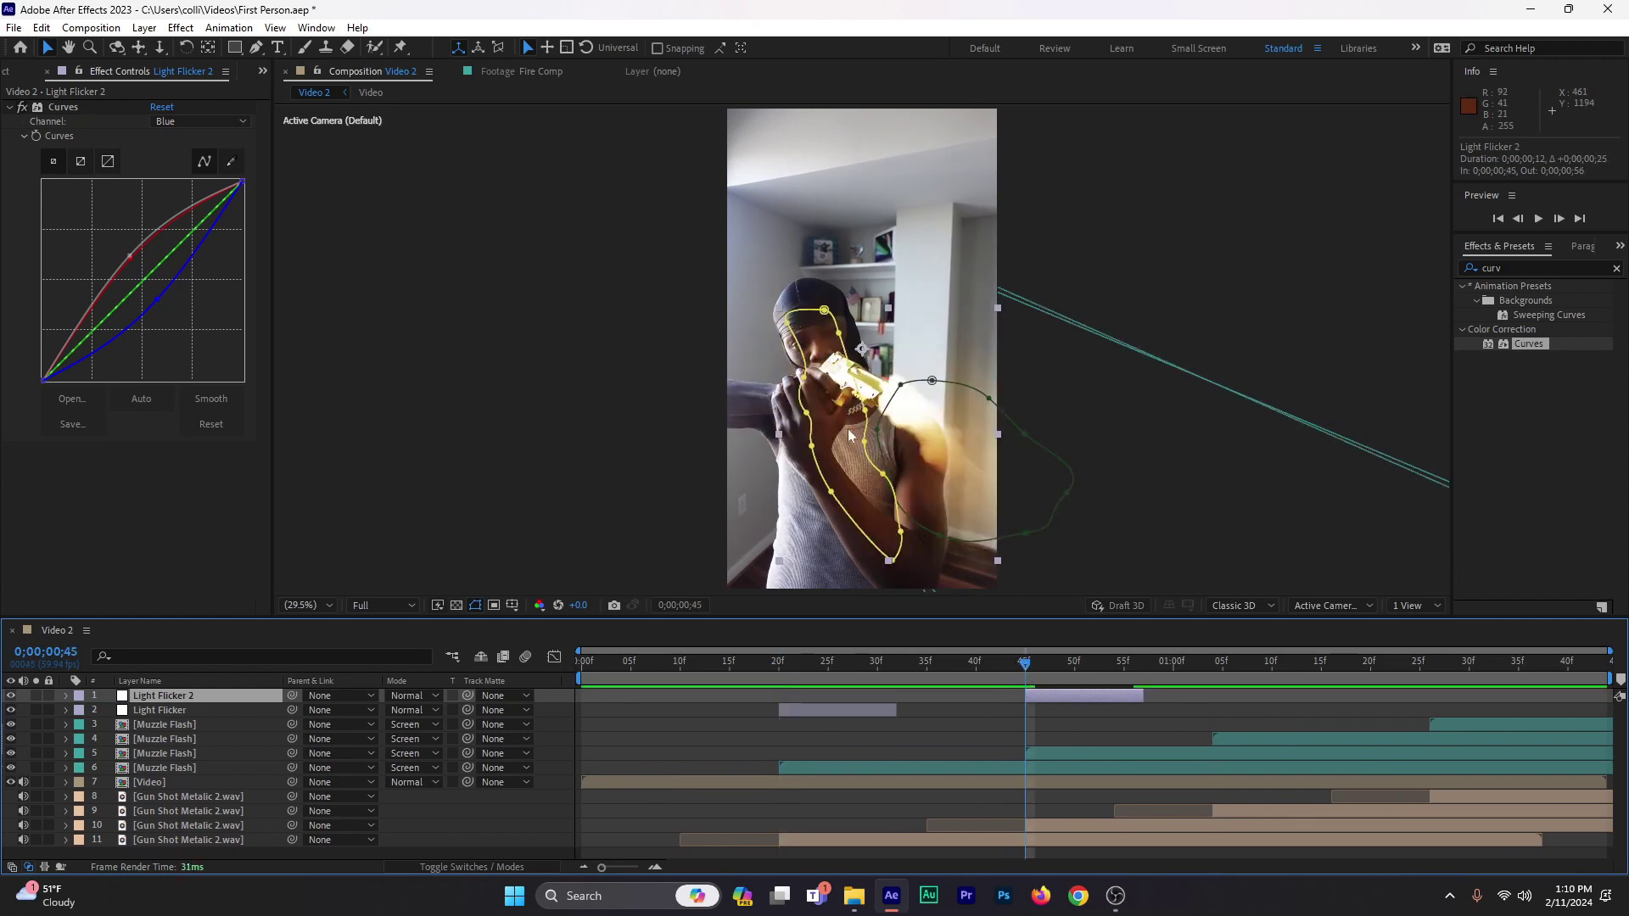
Step: Shift both masks of the Light Flicker 2 layer slightly up and left to fit the subject at the second shot
key(m)
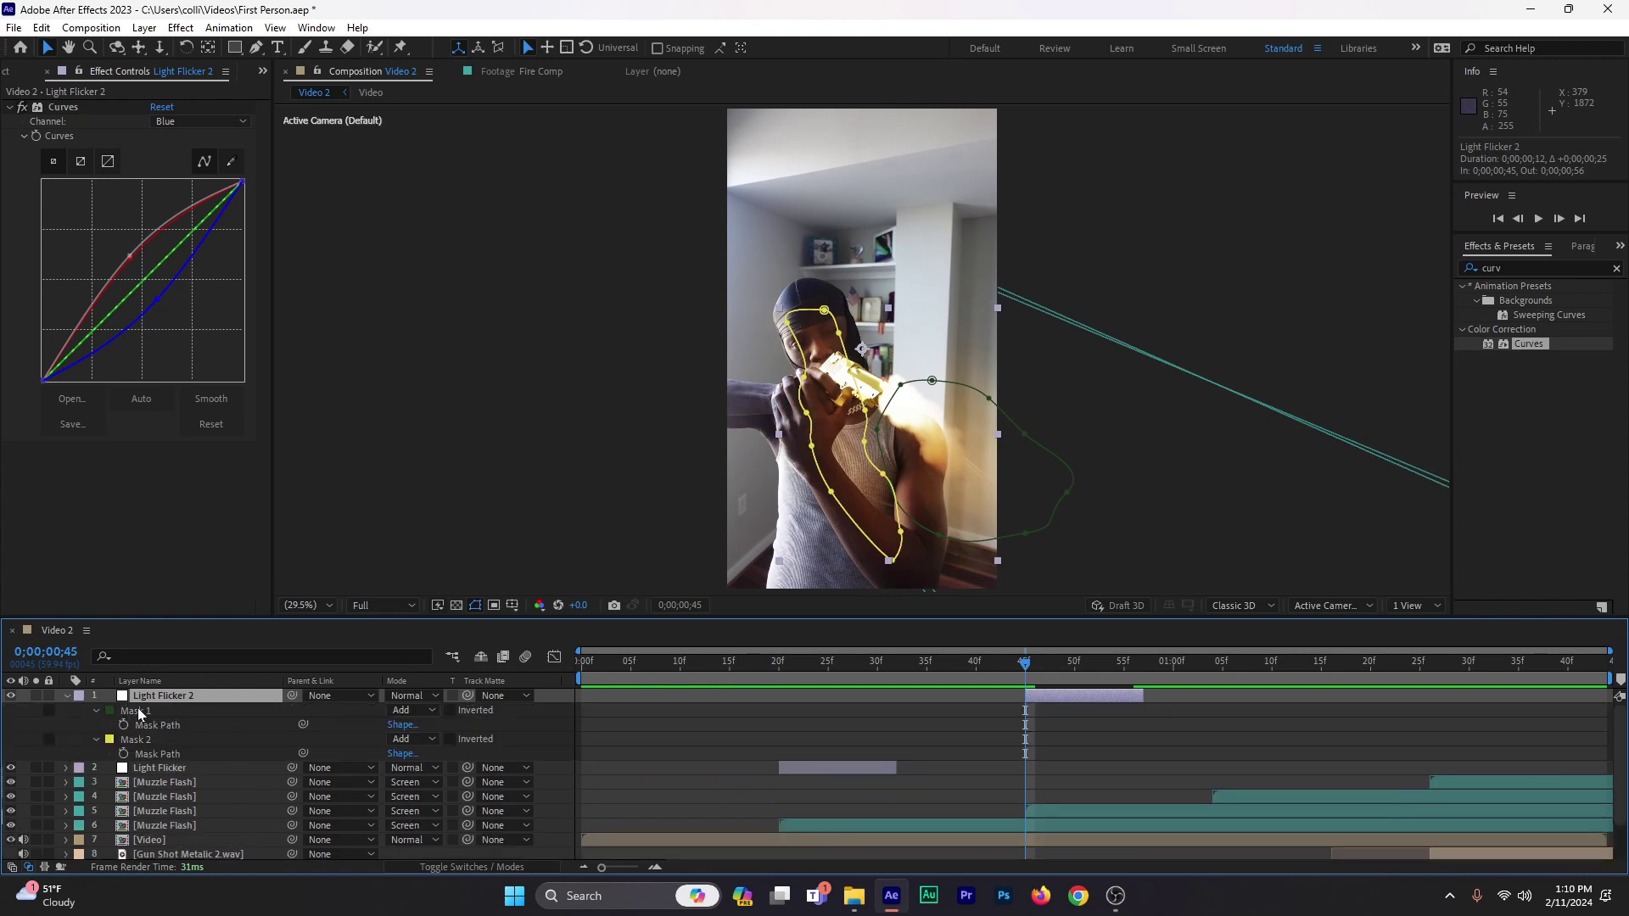
click(142, 710)
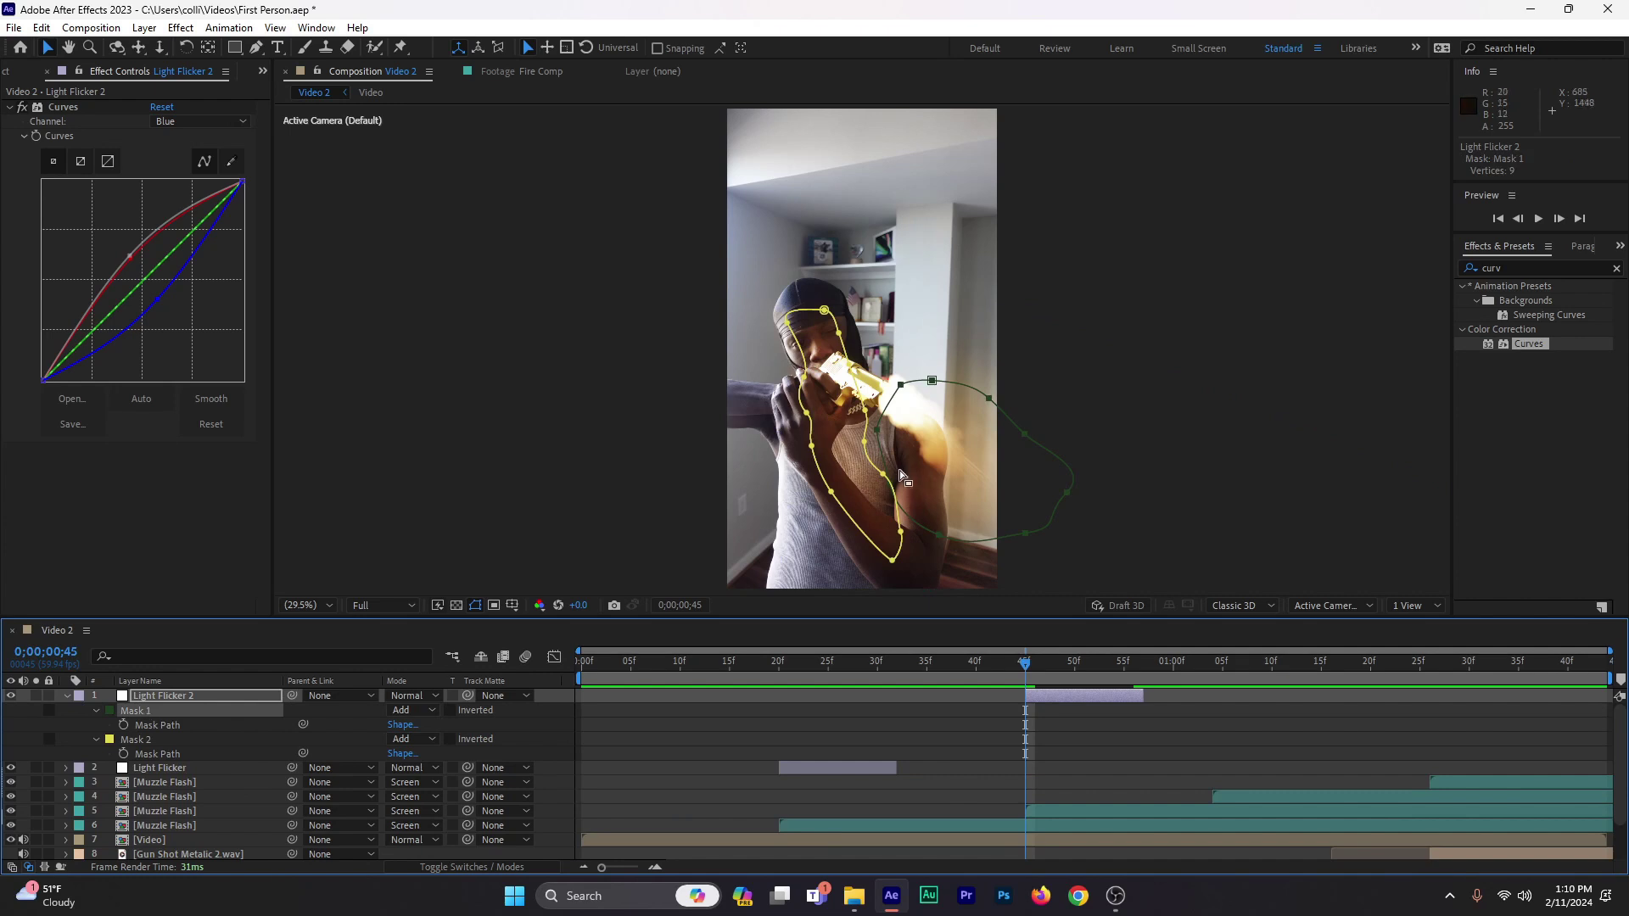
drag(886, 434, 874, 407)
click(123, 744)
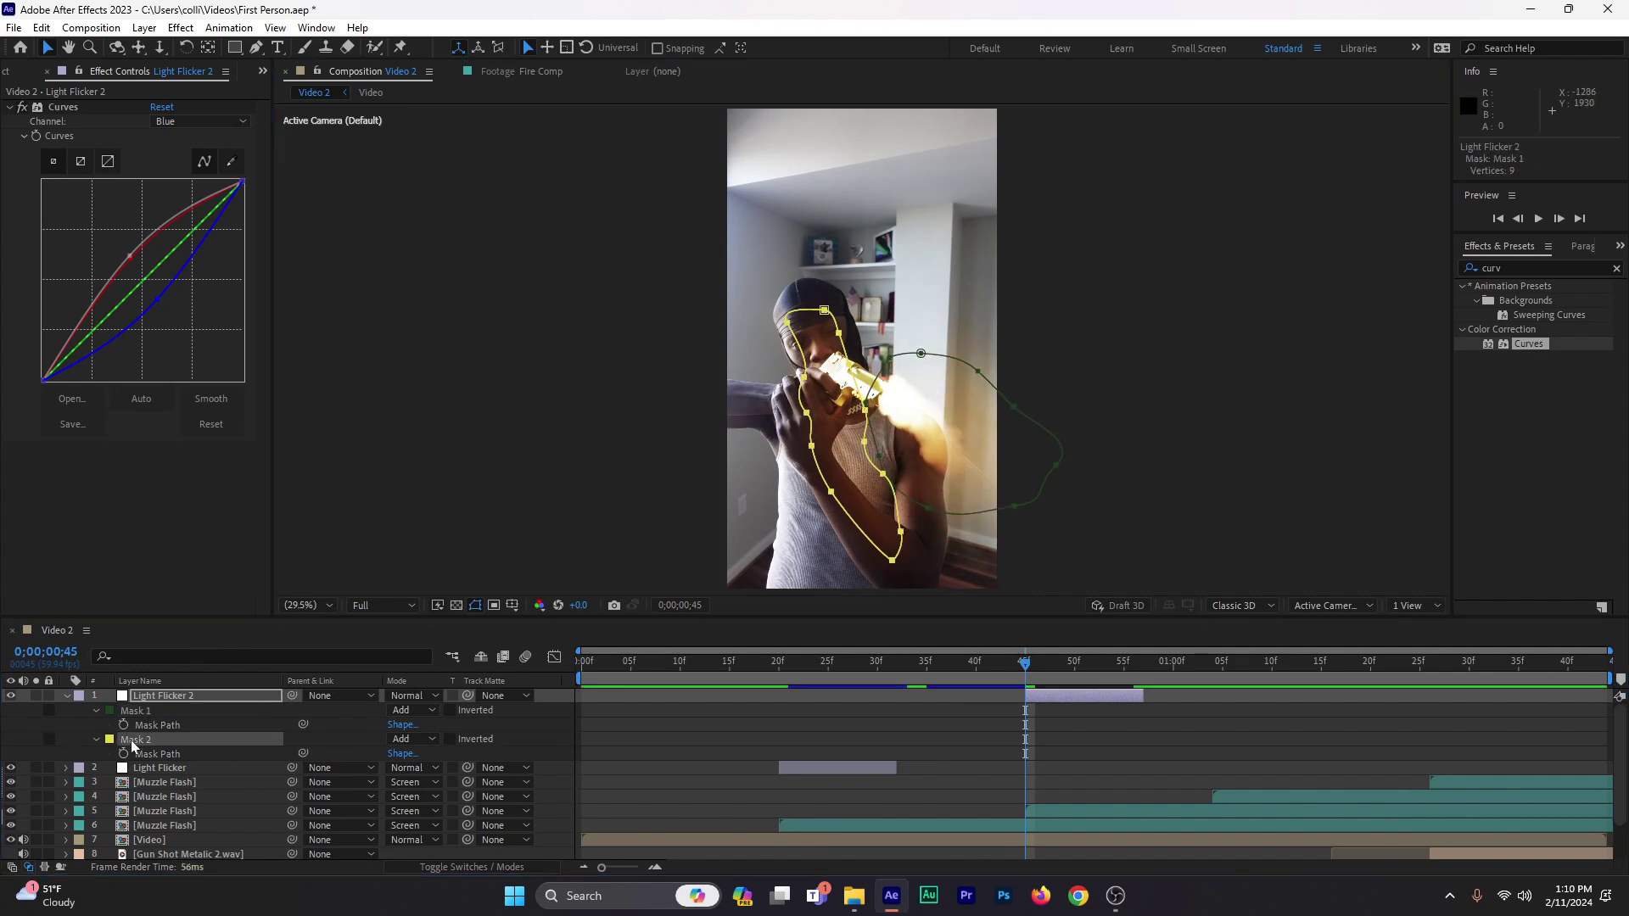
drag(816, 451, 809, 436)
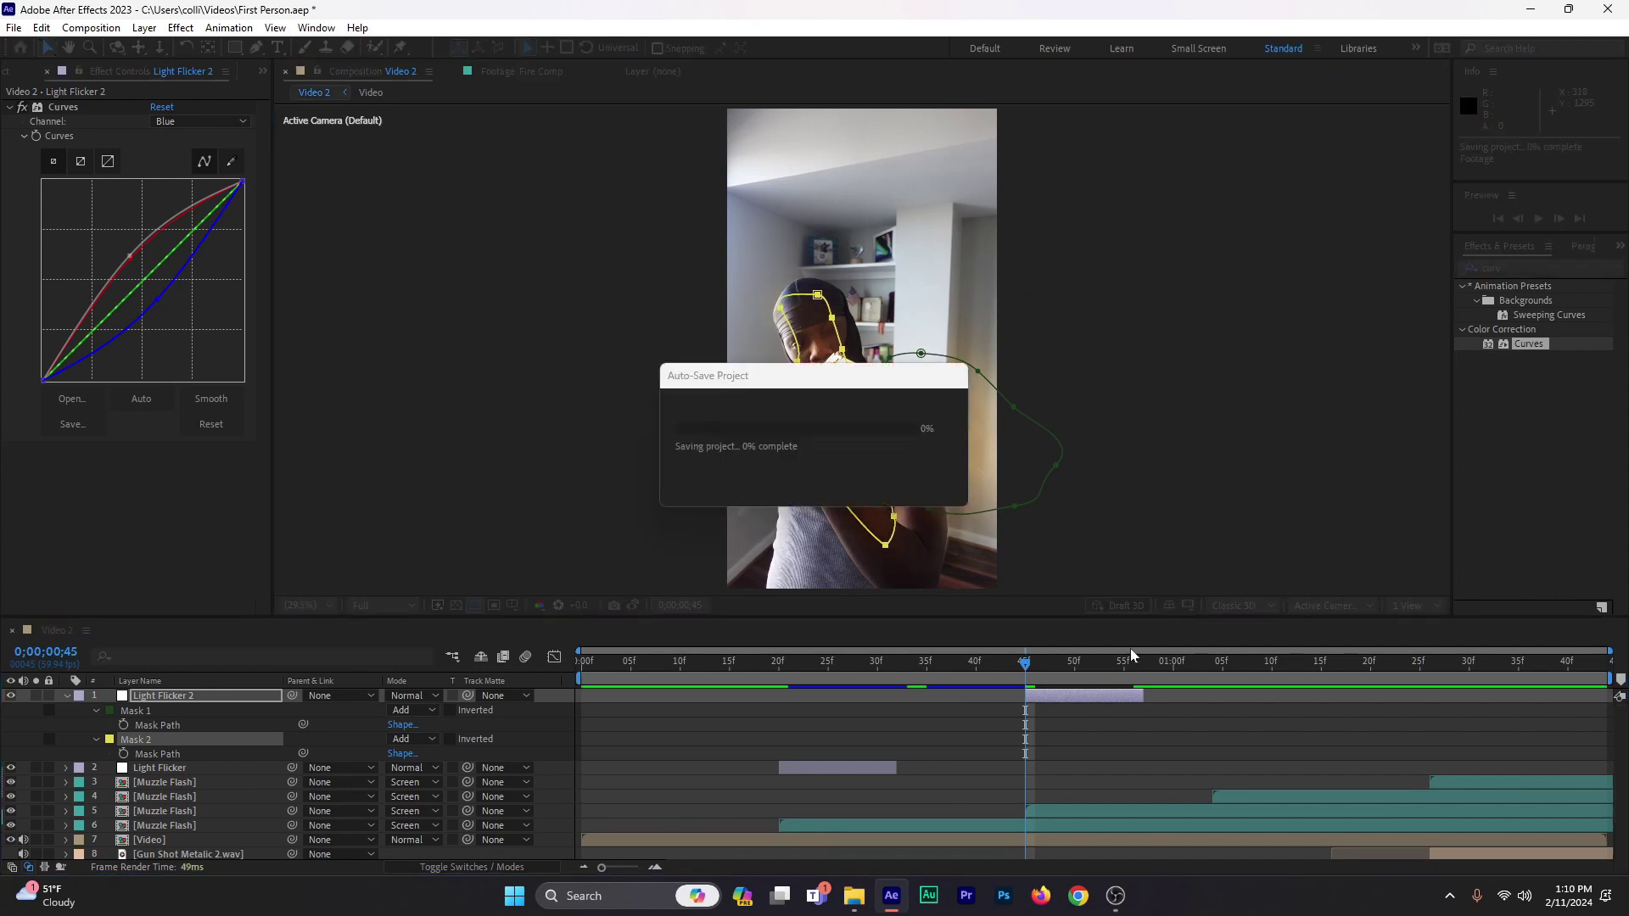
Step: Duplicate the Light Flicker 2 layer twice, starting the copies at the third and fourth muzzle flashes at 0;00;01;04 and 0;00;01;26
drag(1023, 670, 1210, 697)
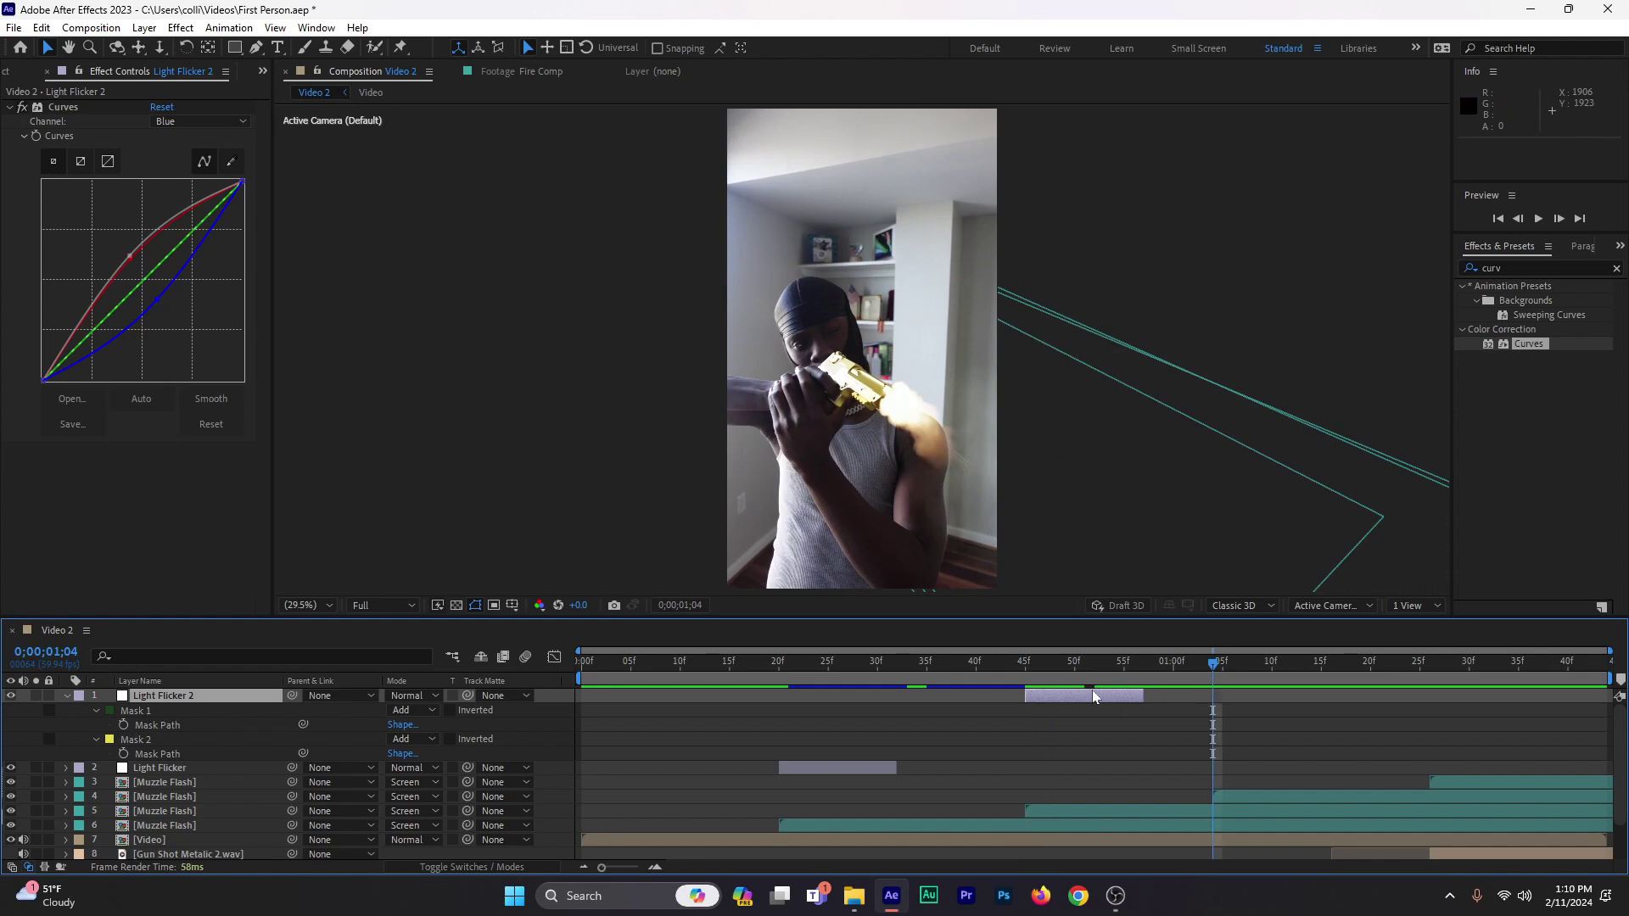
click(66, 695)
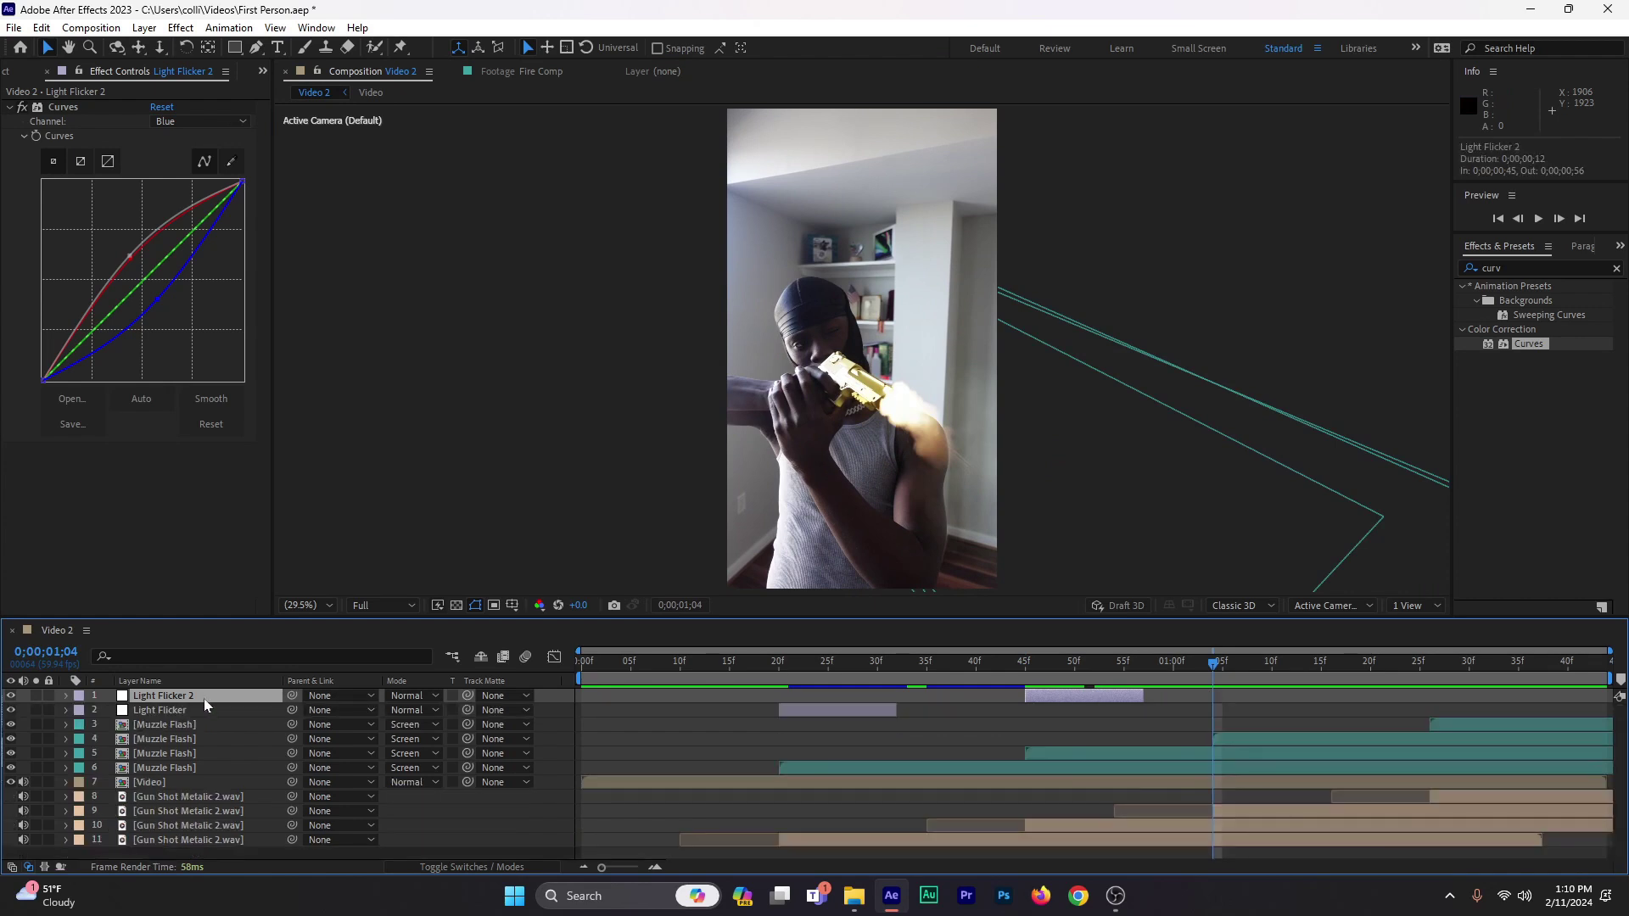
key(ctrl+d)
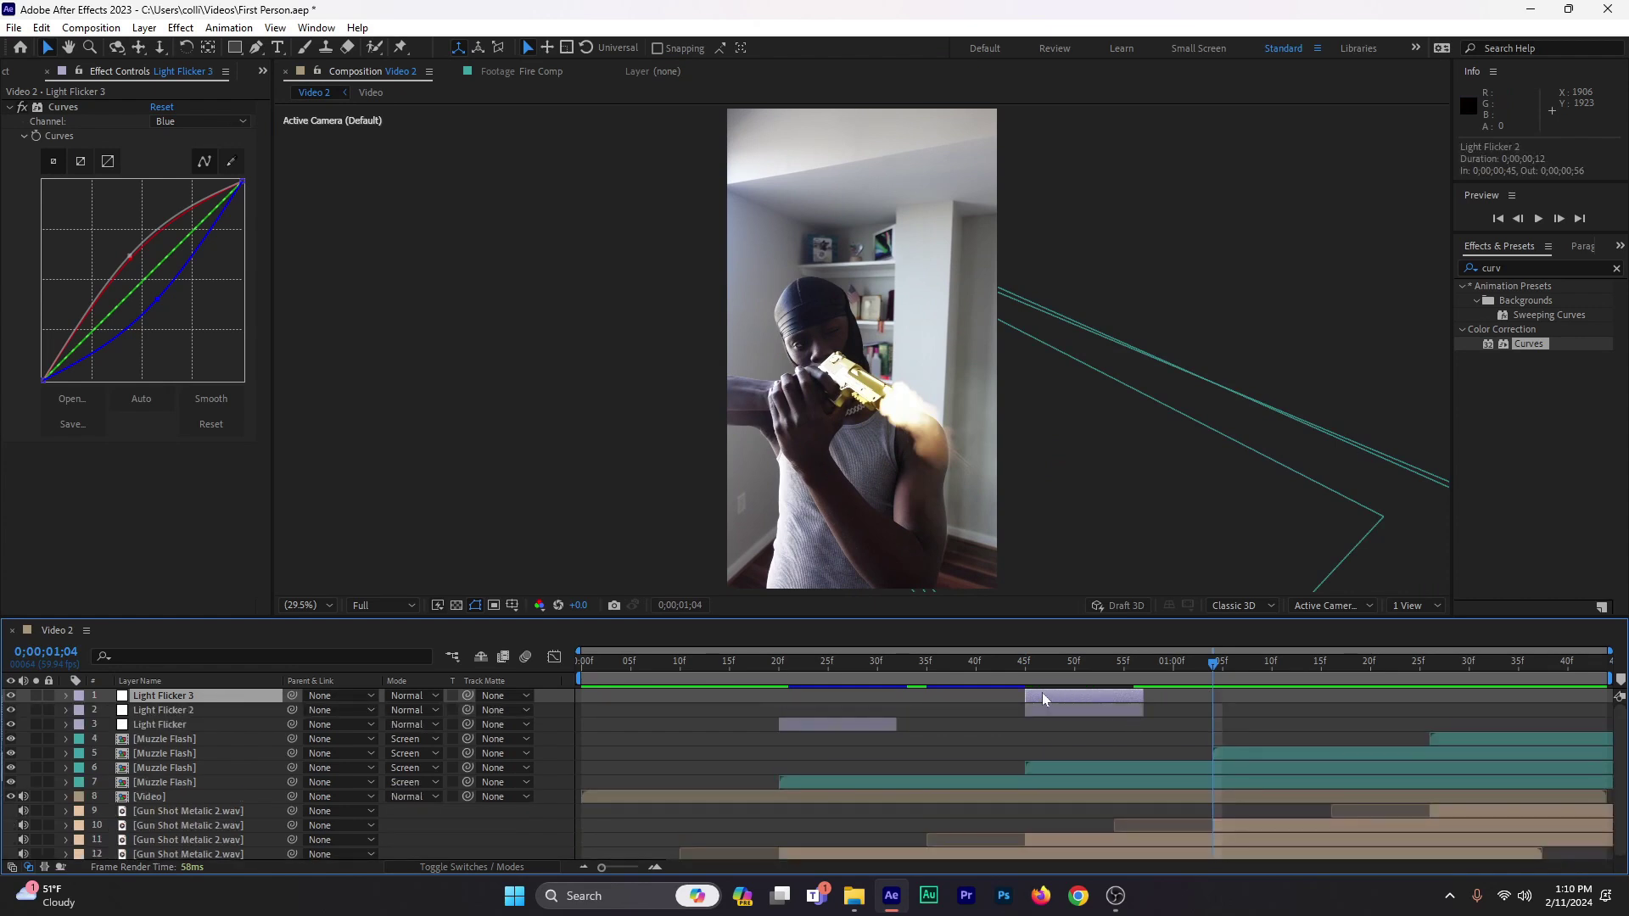
drag(1042, 693, 1419, 682)
key(Page_Down)
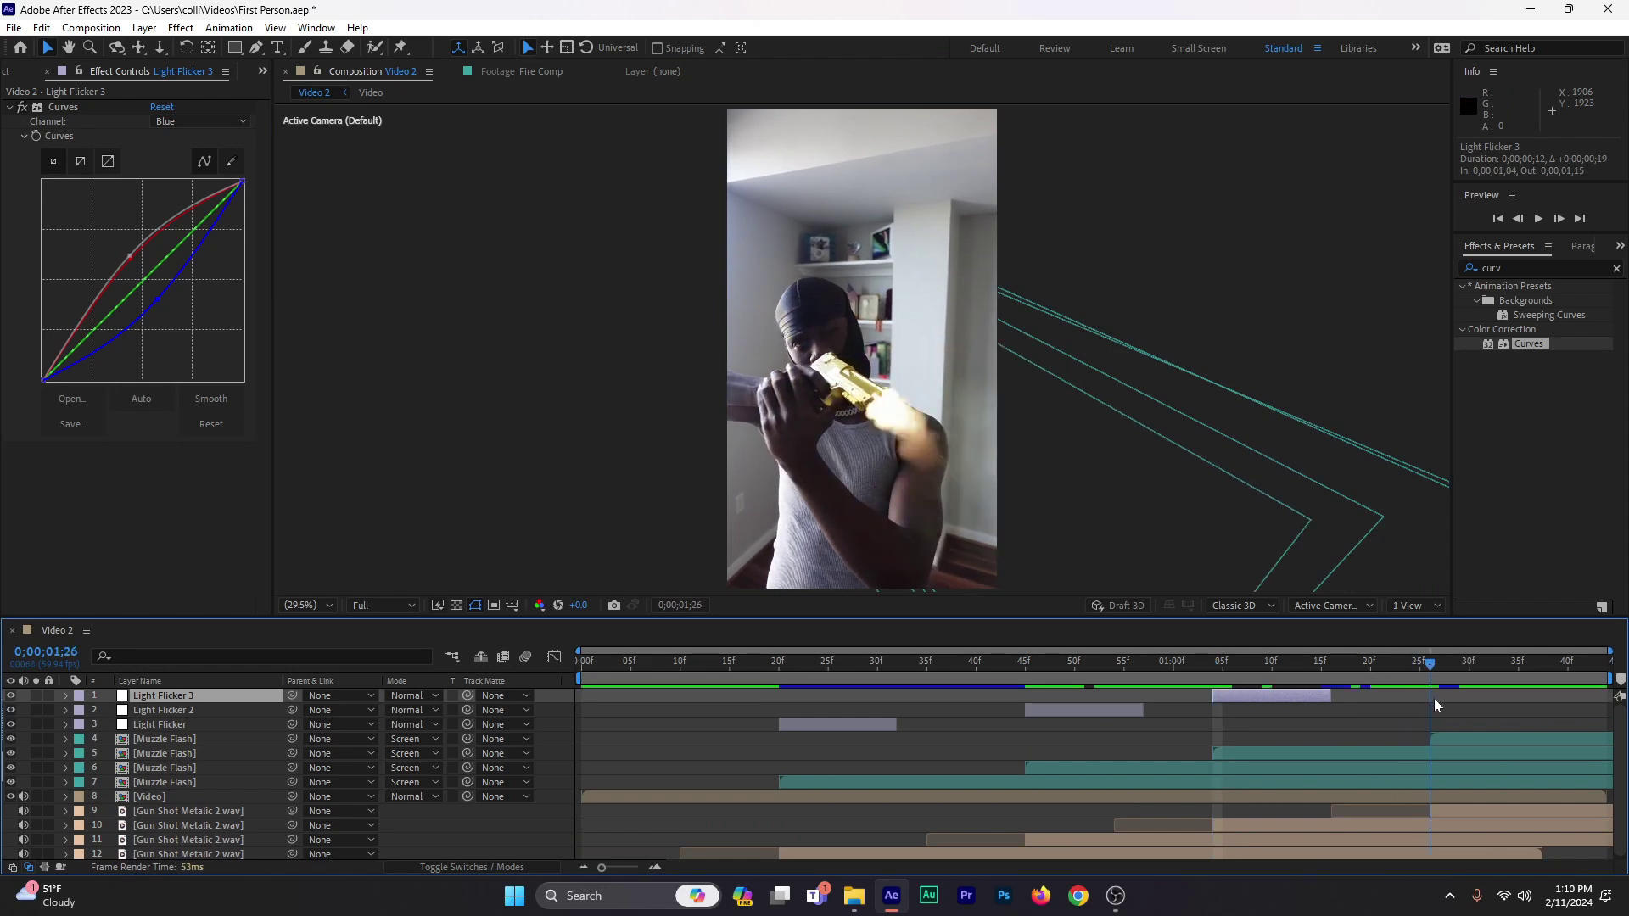
key(ctrl+d)
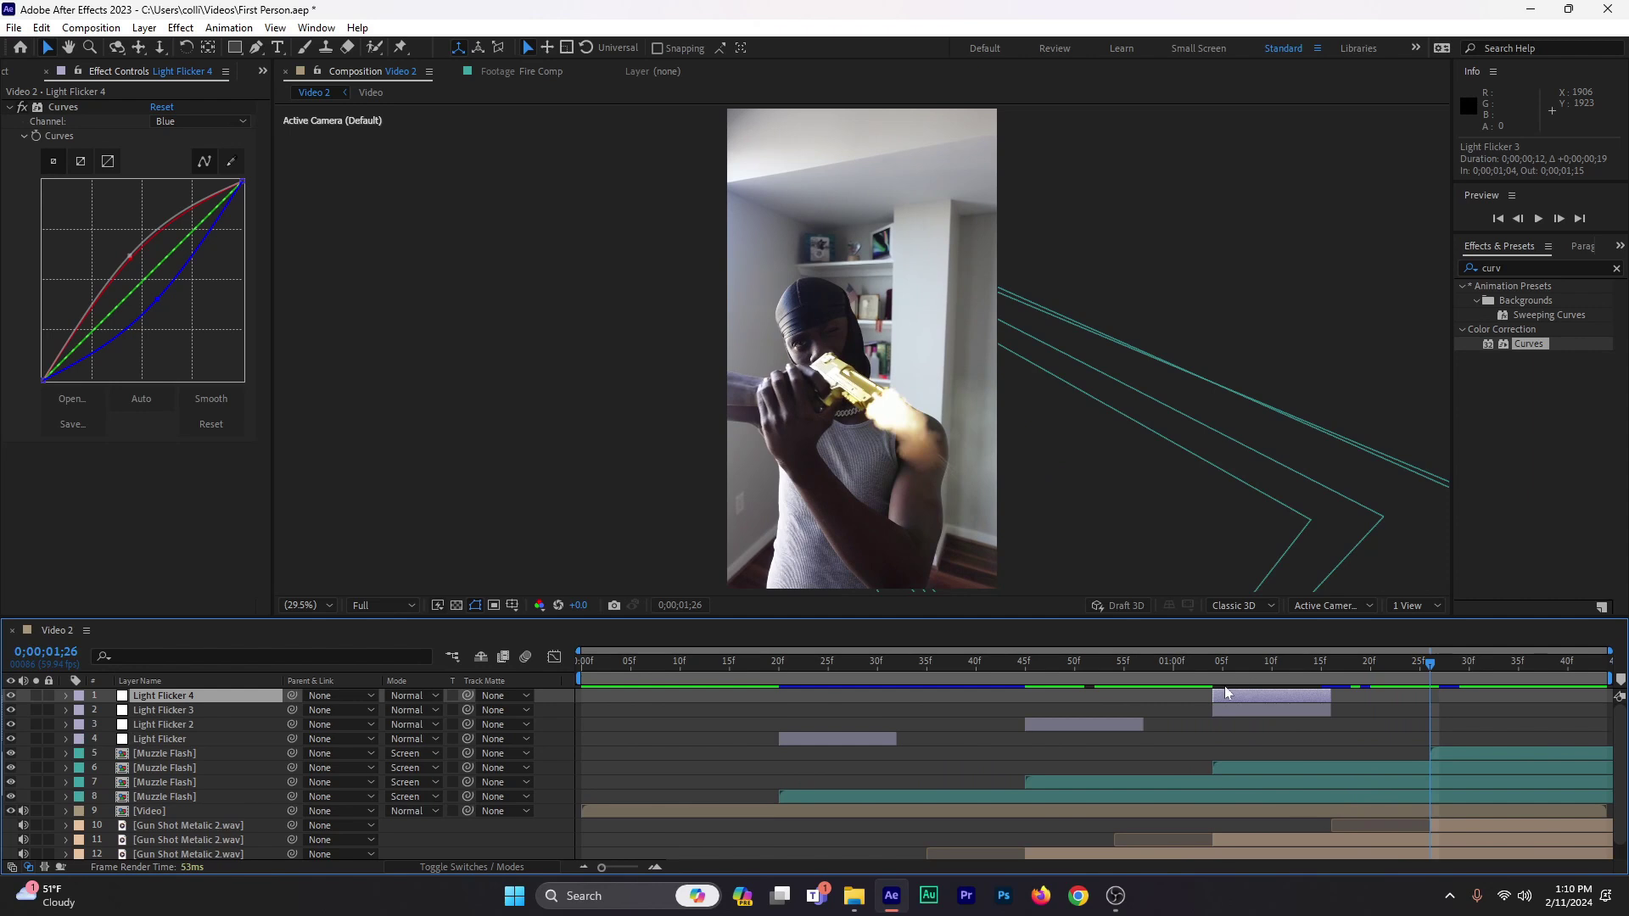
drag(1225, 692, 1447, 720)
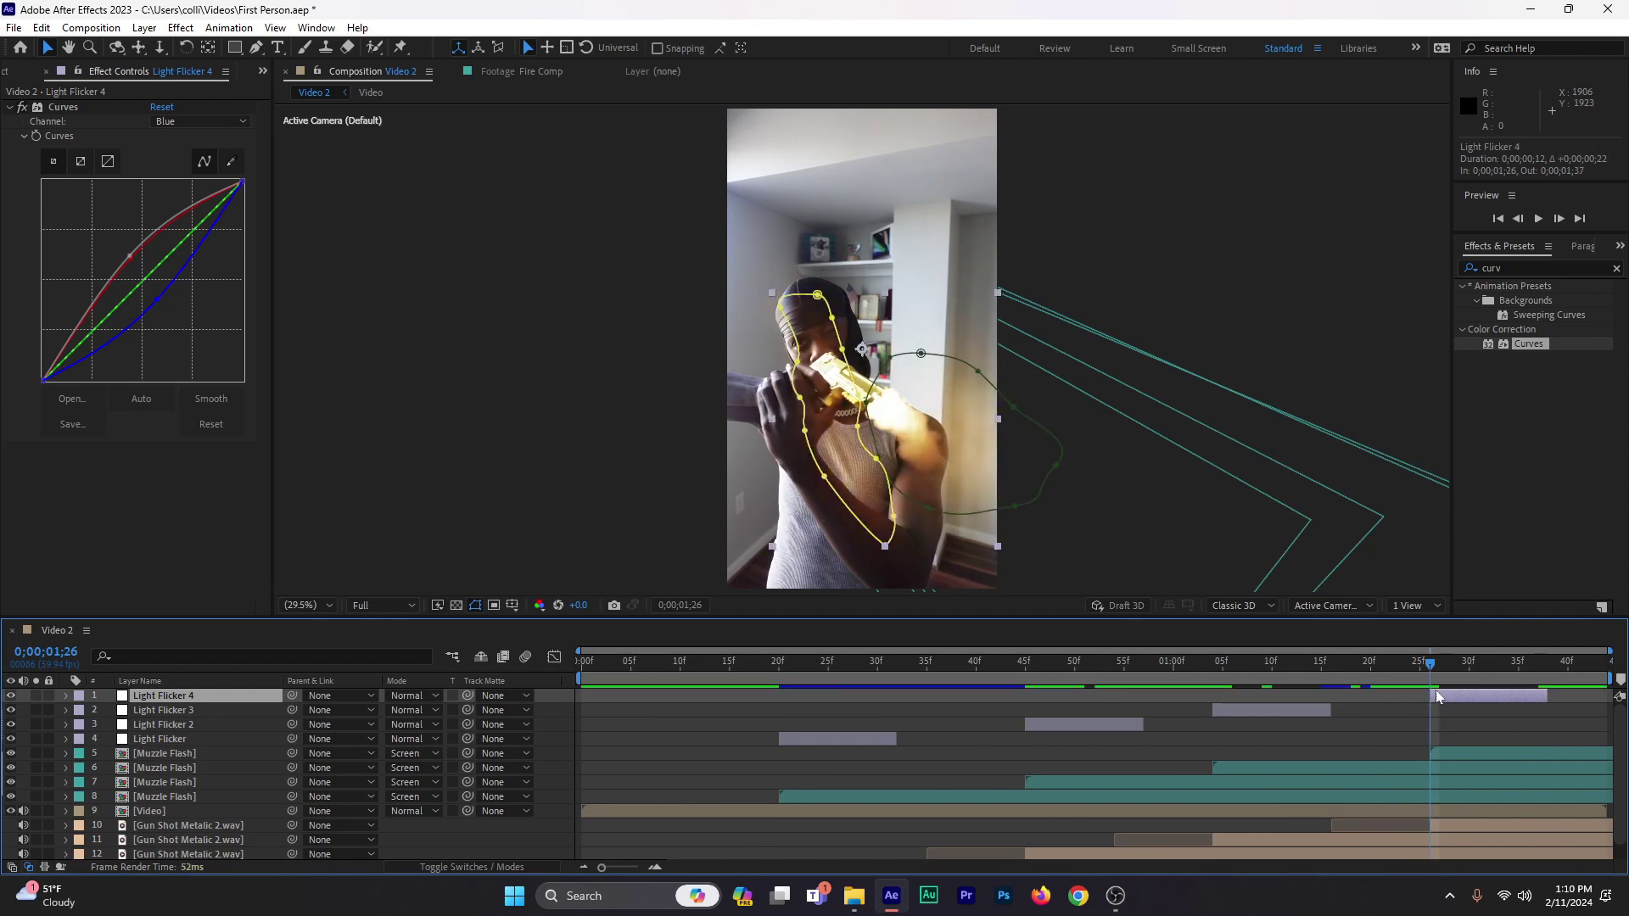
Step: Play back the whole composition from the start and save the project
key(Home)
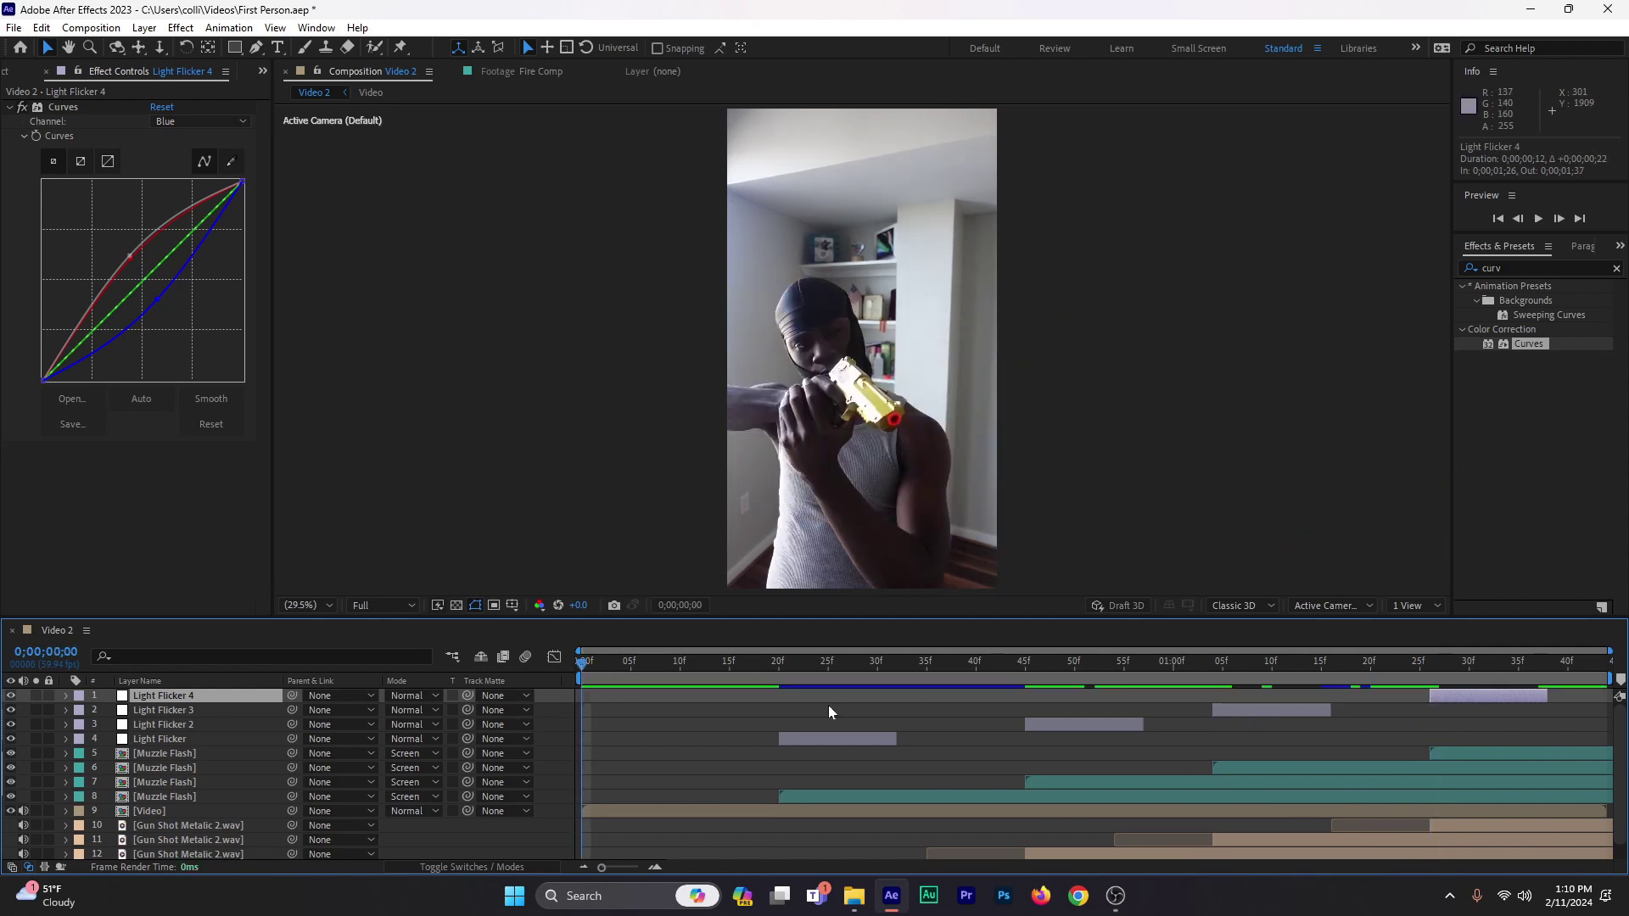
key(space)
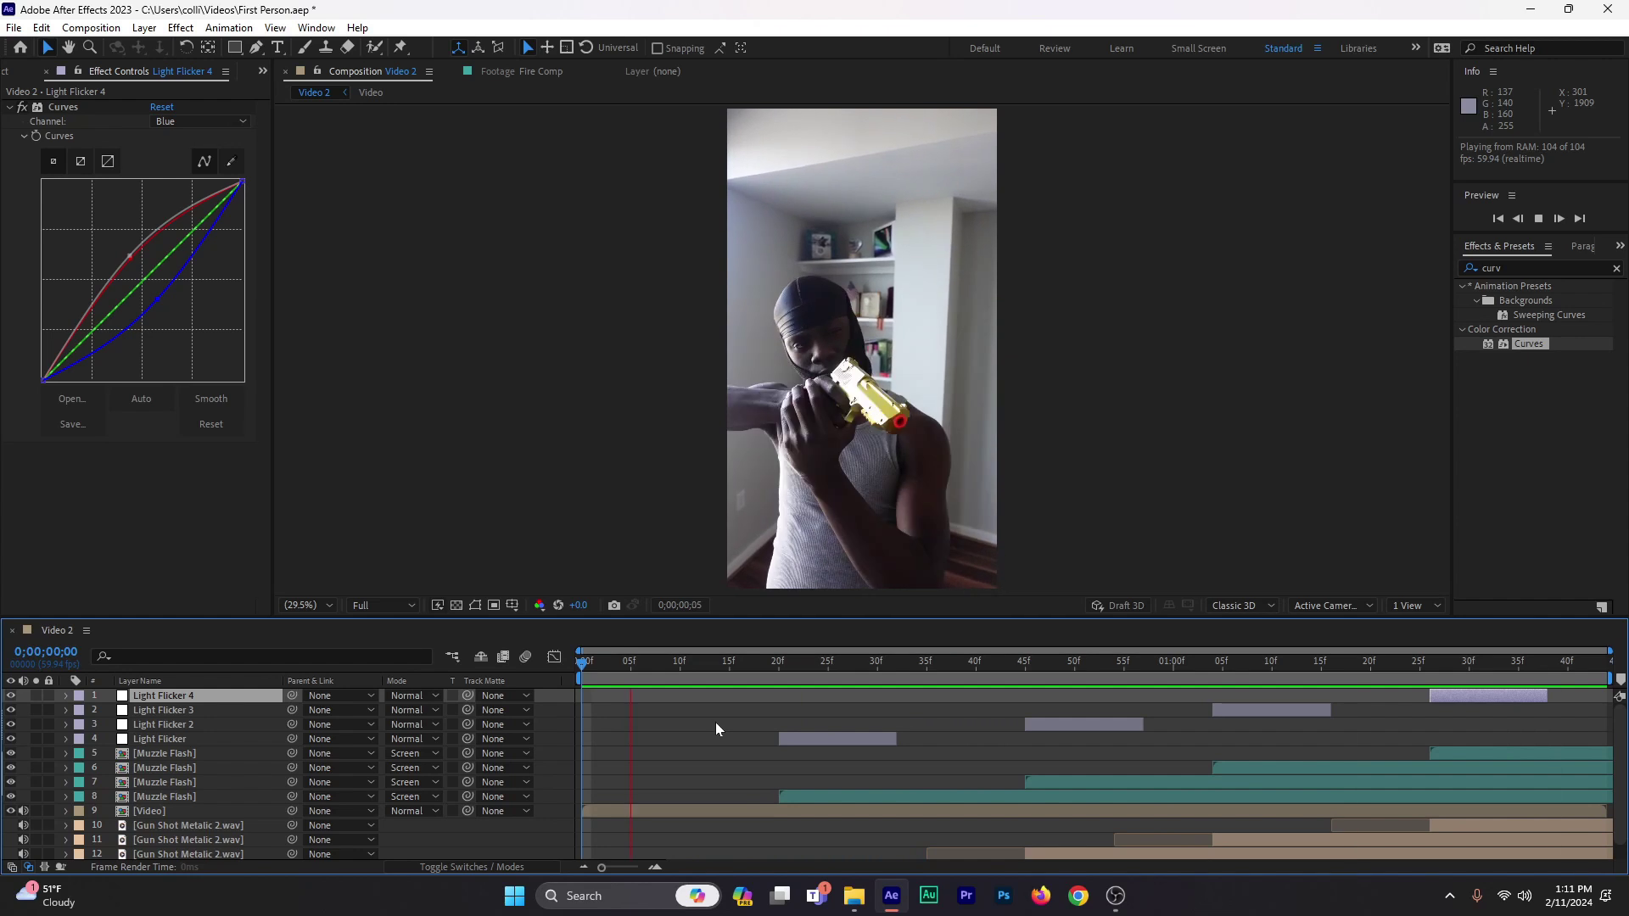
key(space)
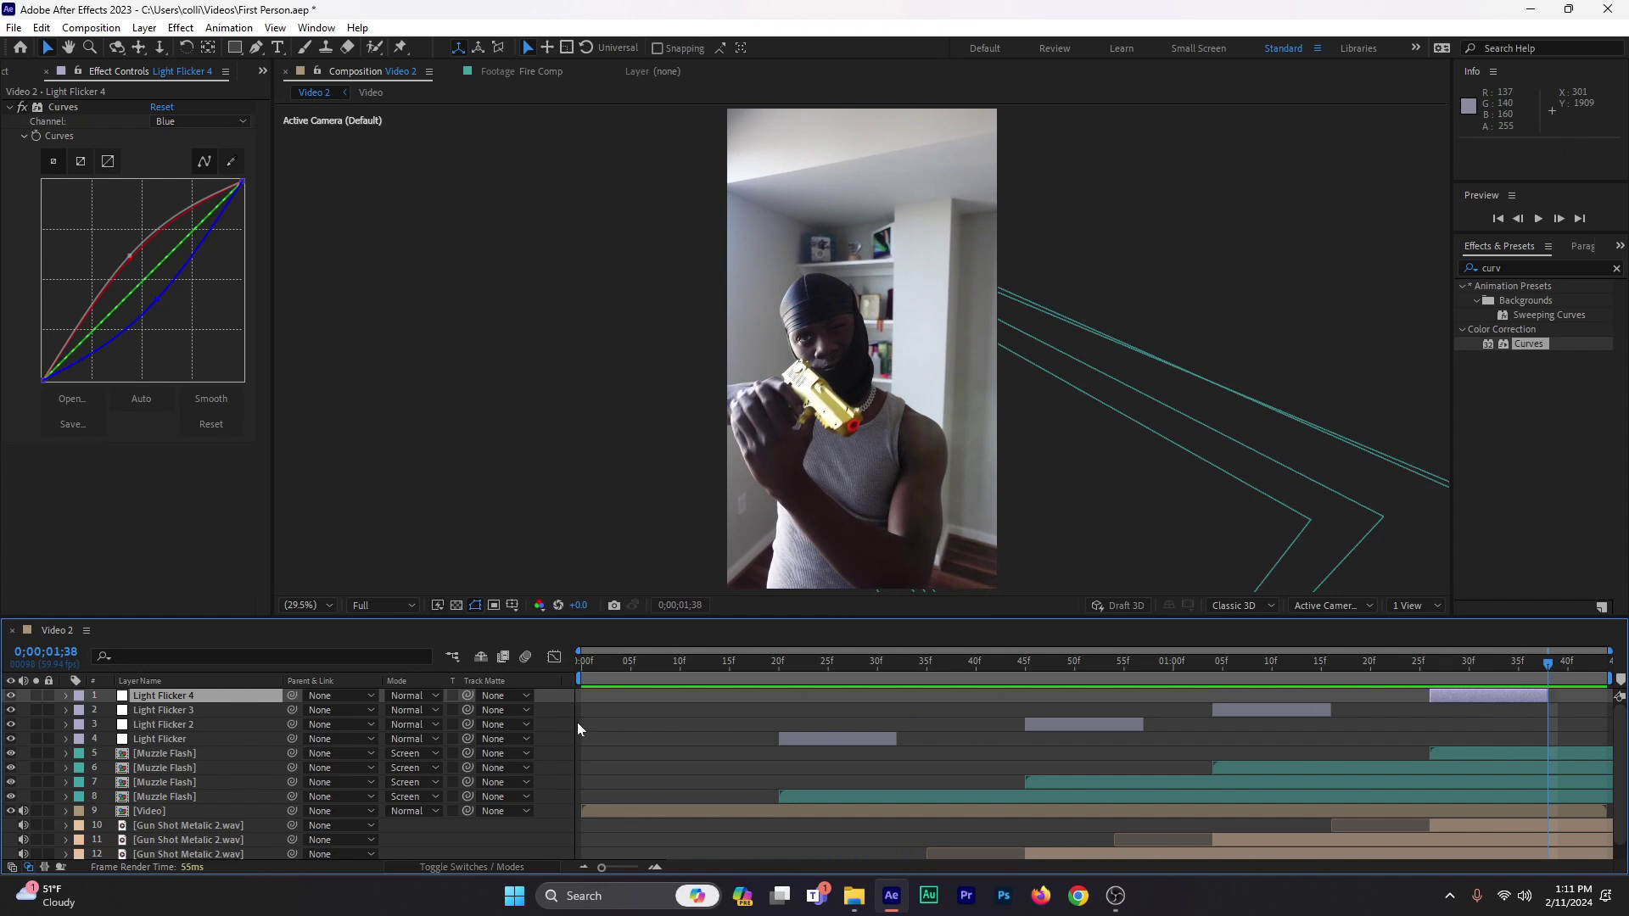
key(ctrl+s)
Step: Duplicate the first Light Flicker layer at 0;00;00;20 and rename the copy "Distorton"
click(780, 665)
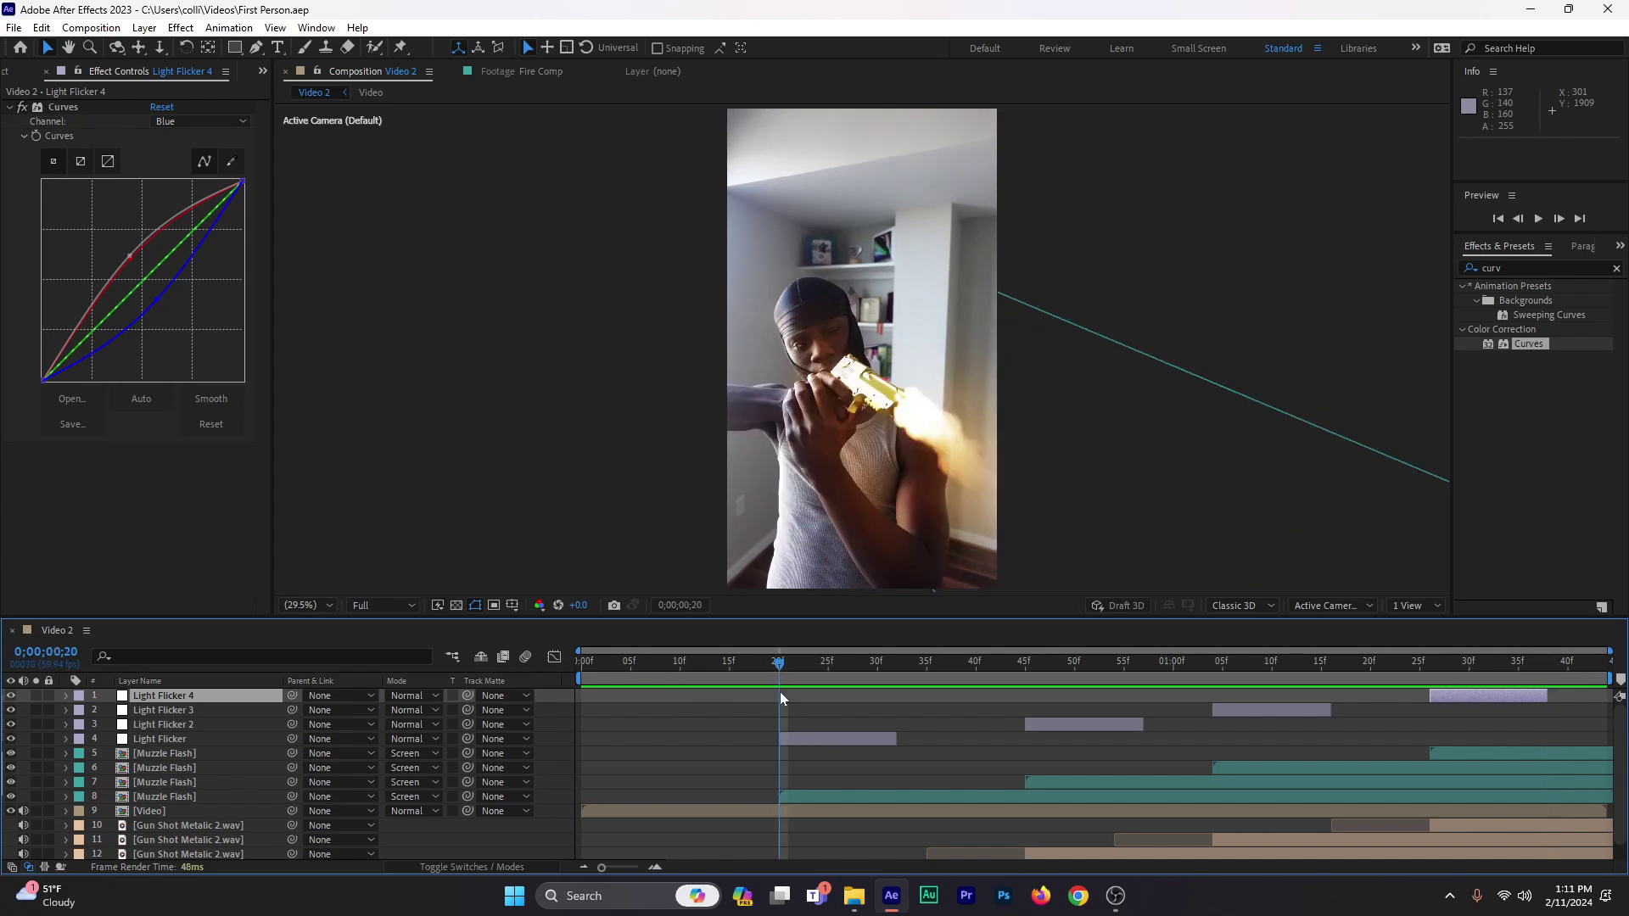
click(808, 738)
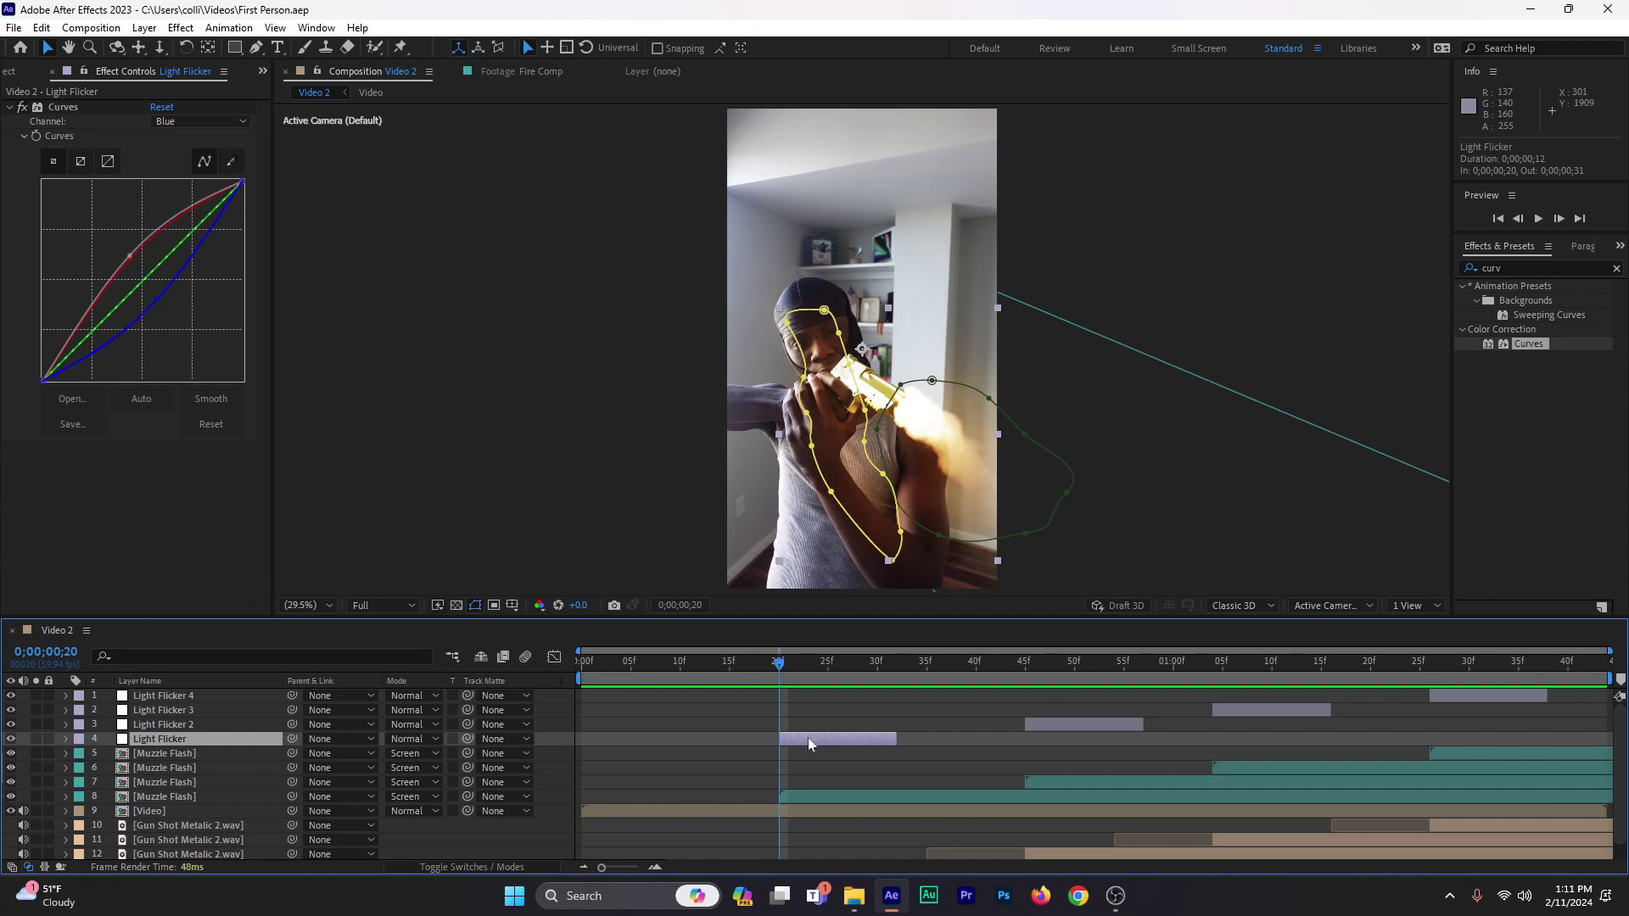
key(ctrl+d)
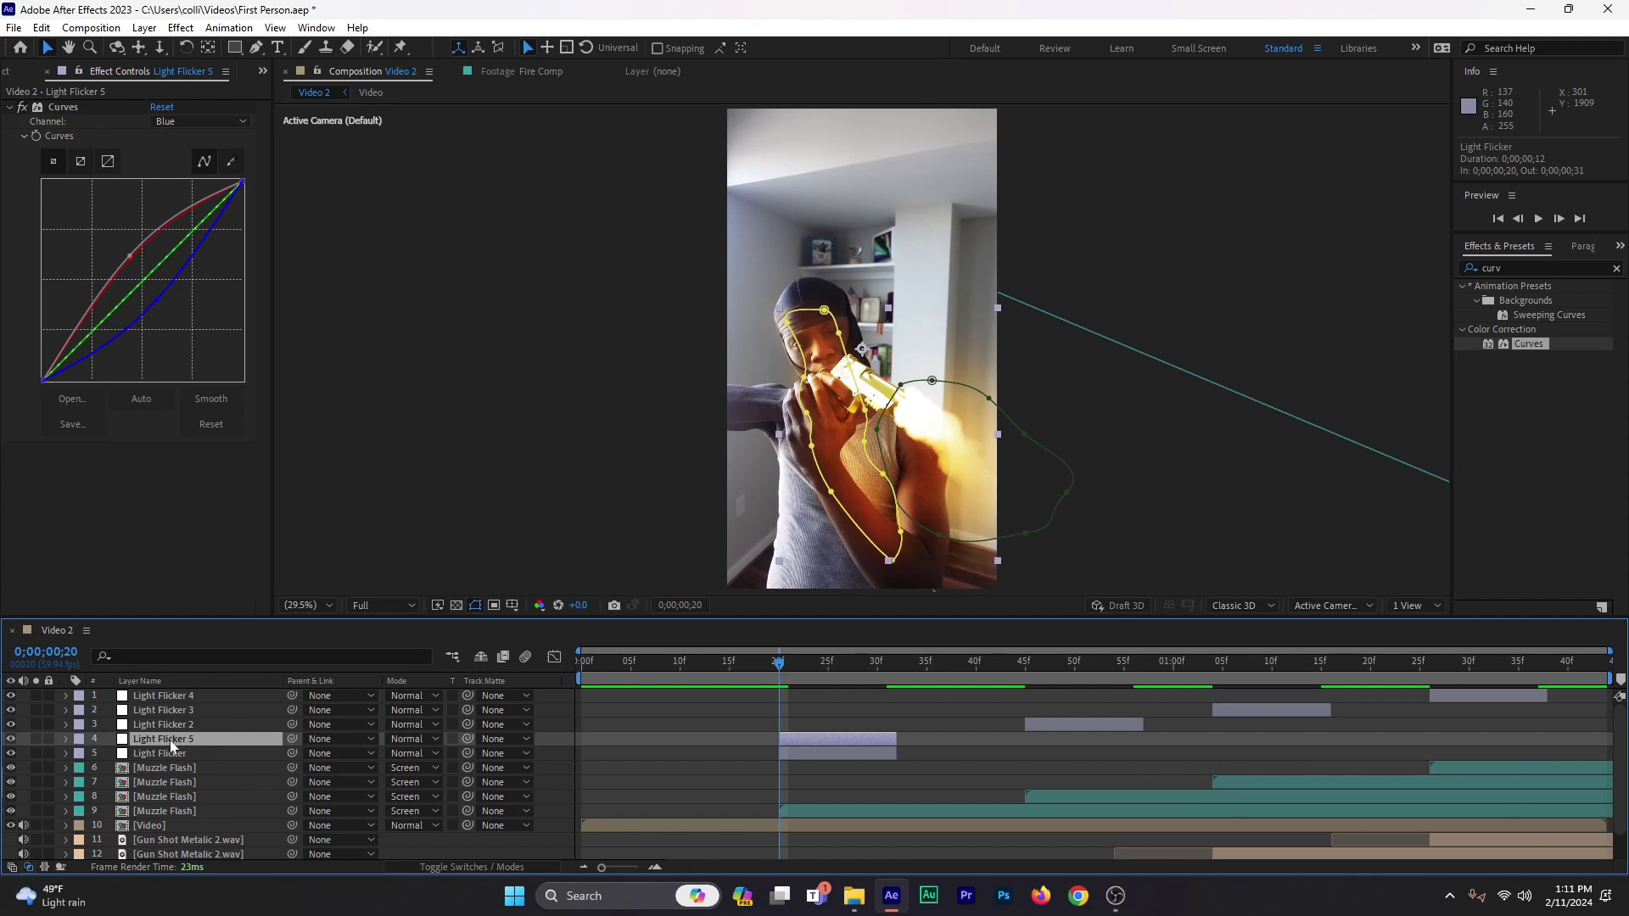
key(Return)
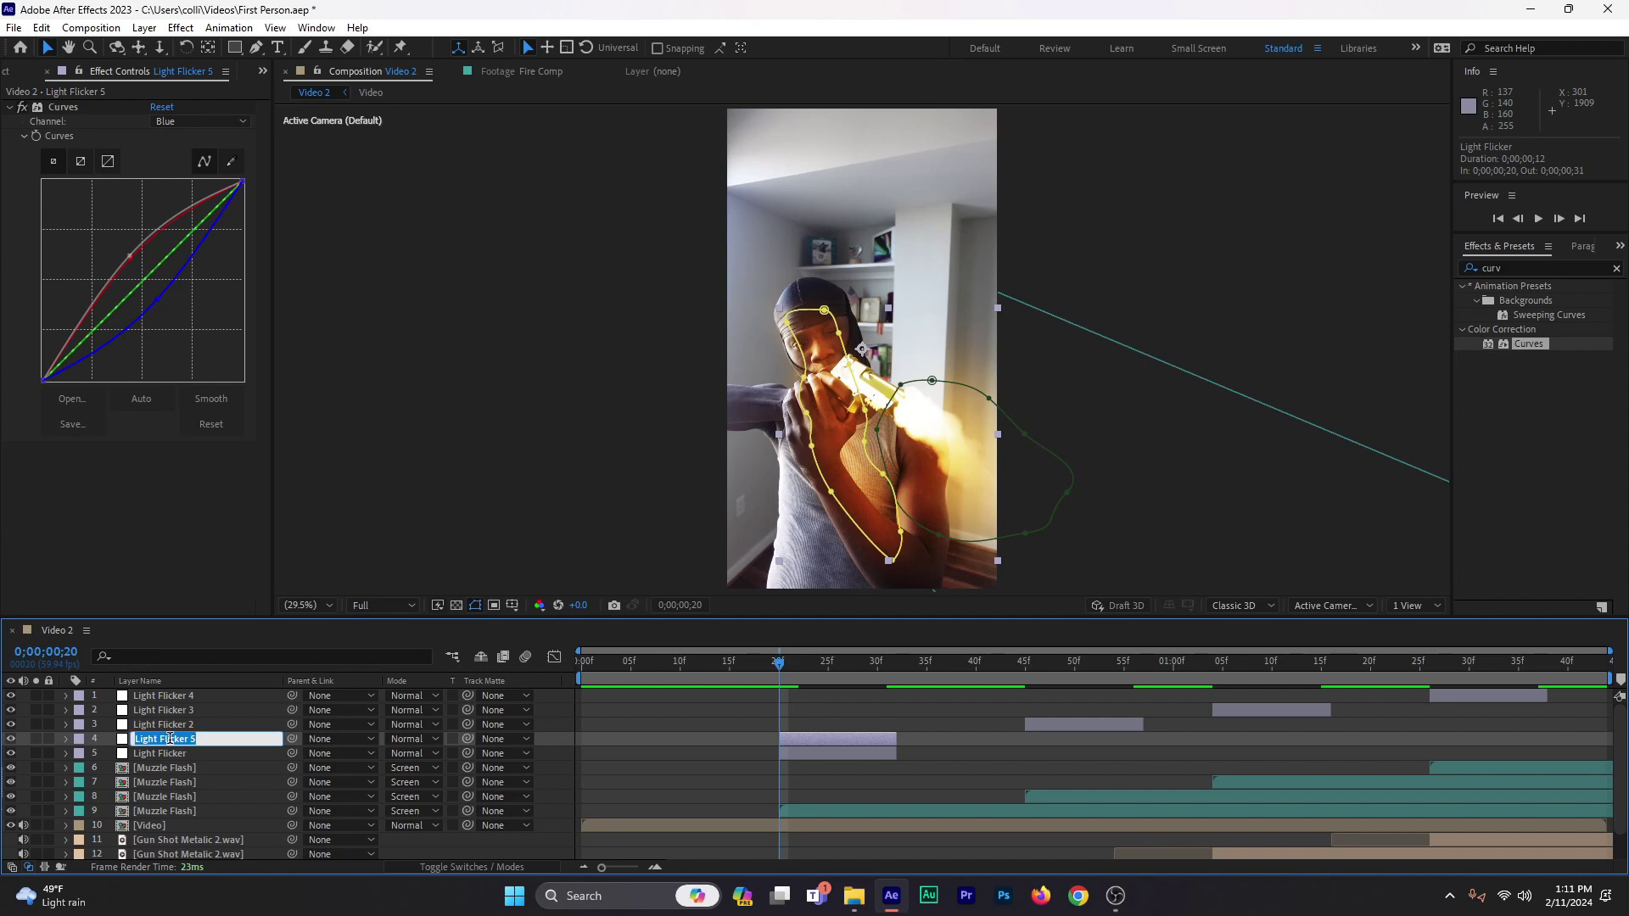
text(Distorton)
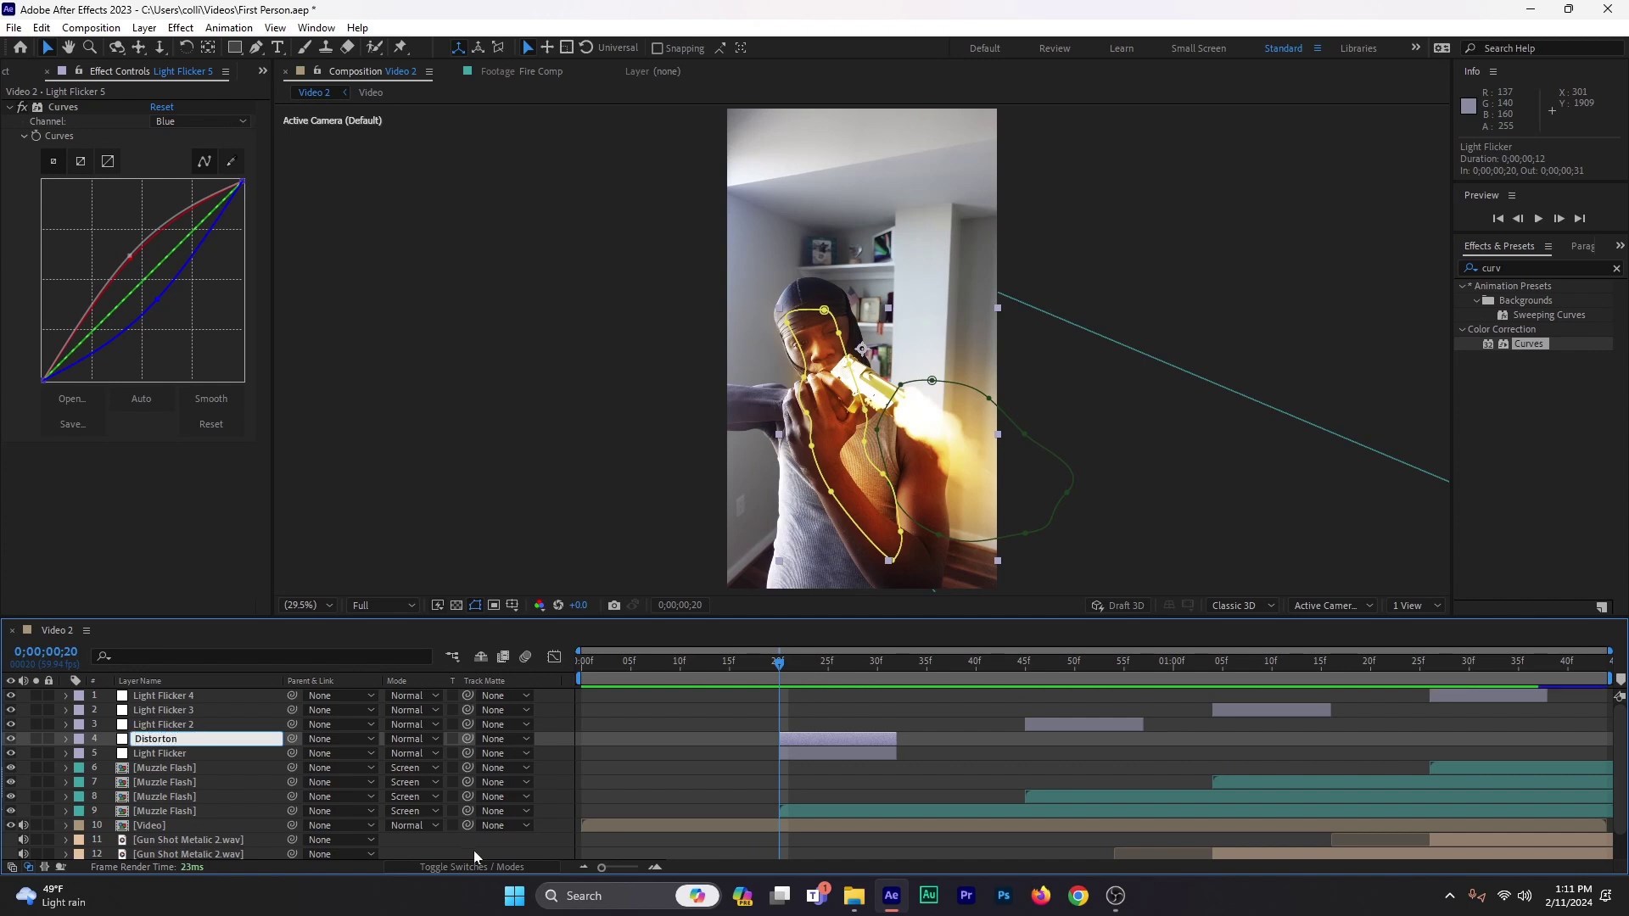
key(Return)
click(709, 787)
Step: Delete Mask 2 from the Distorton layer, keeping only Mask 1 around the muzzle flash
click(828, 735)
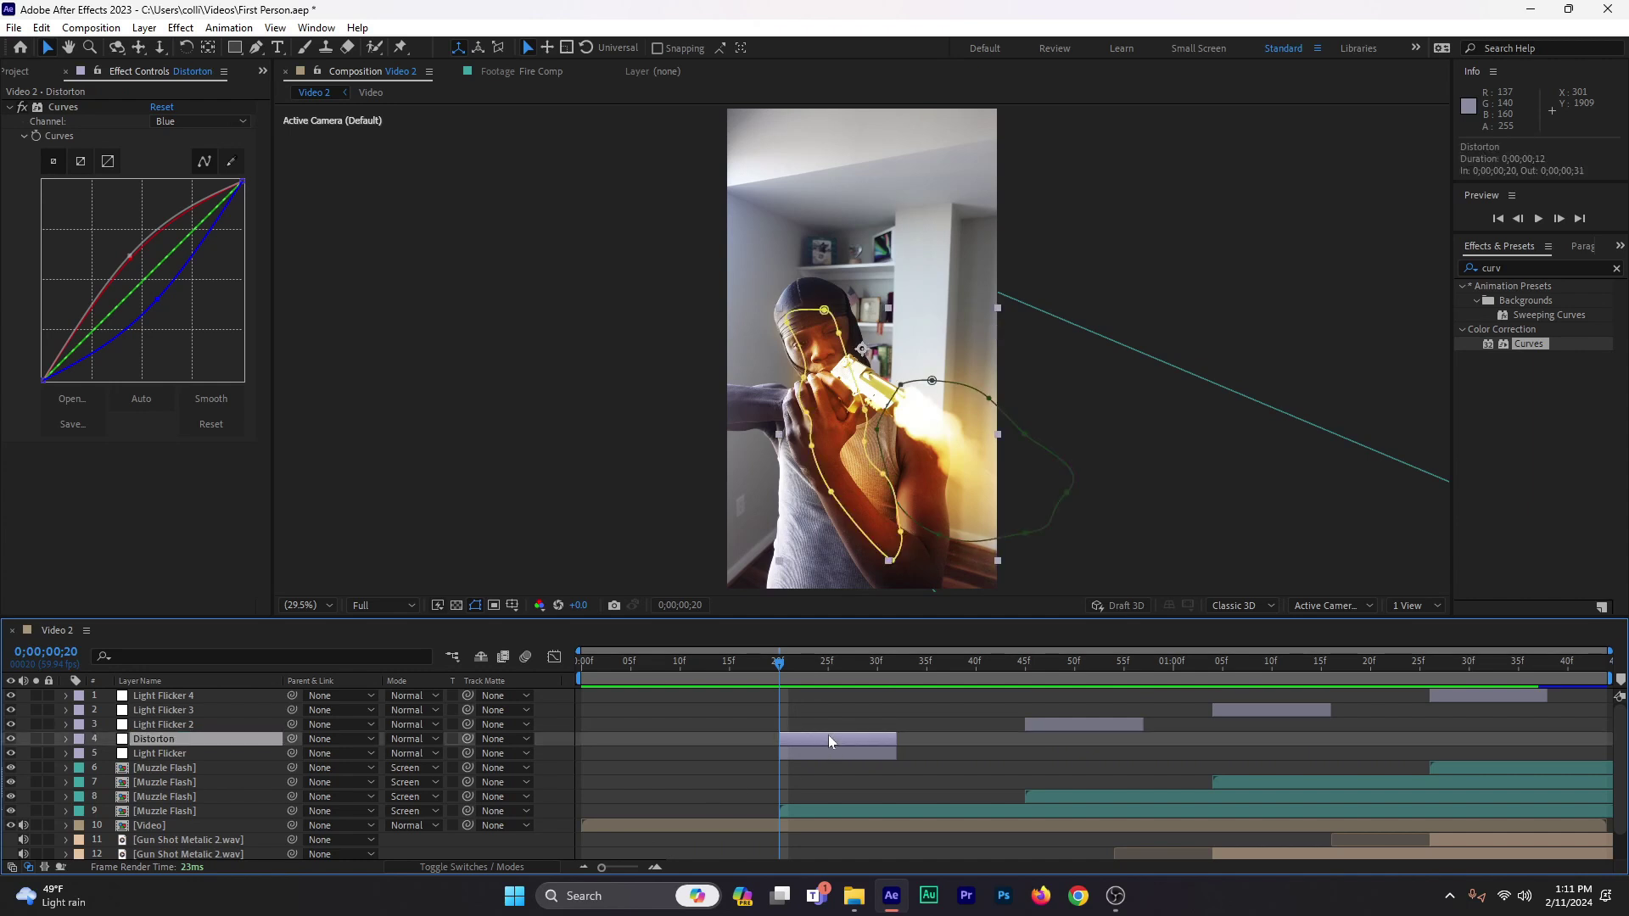
key(m)
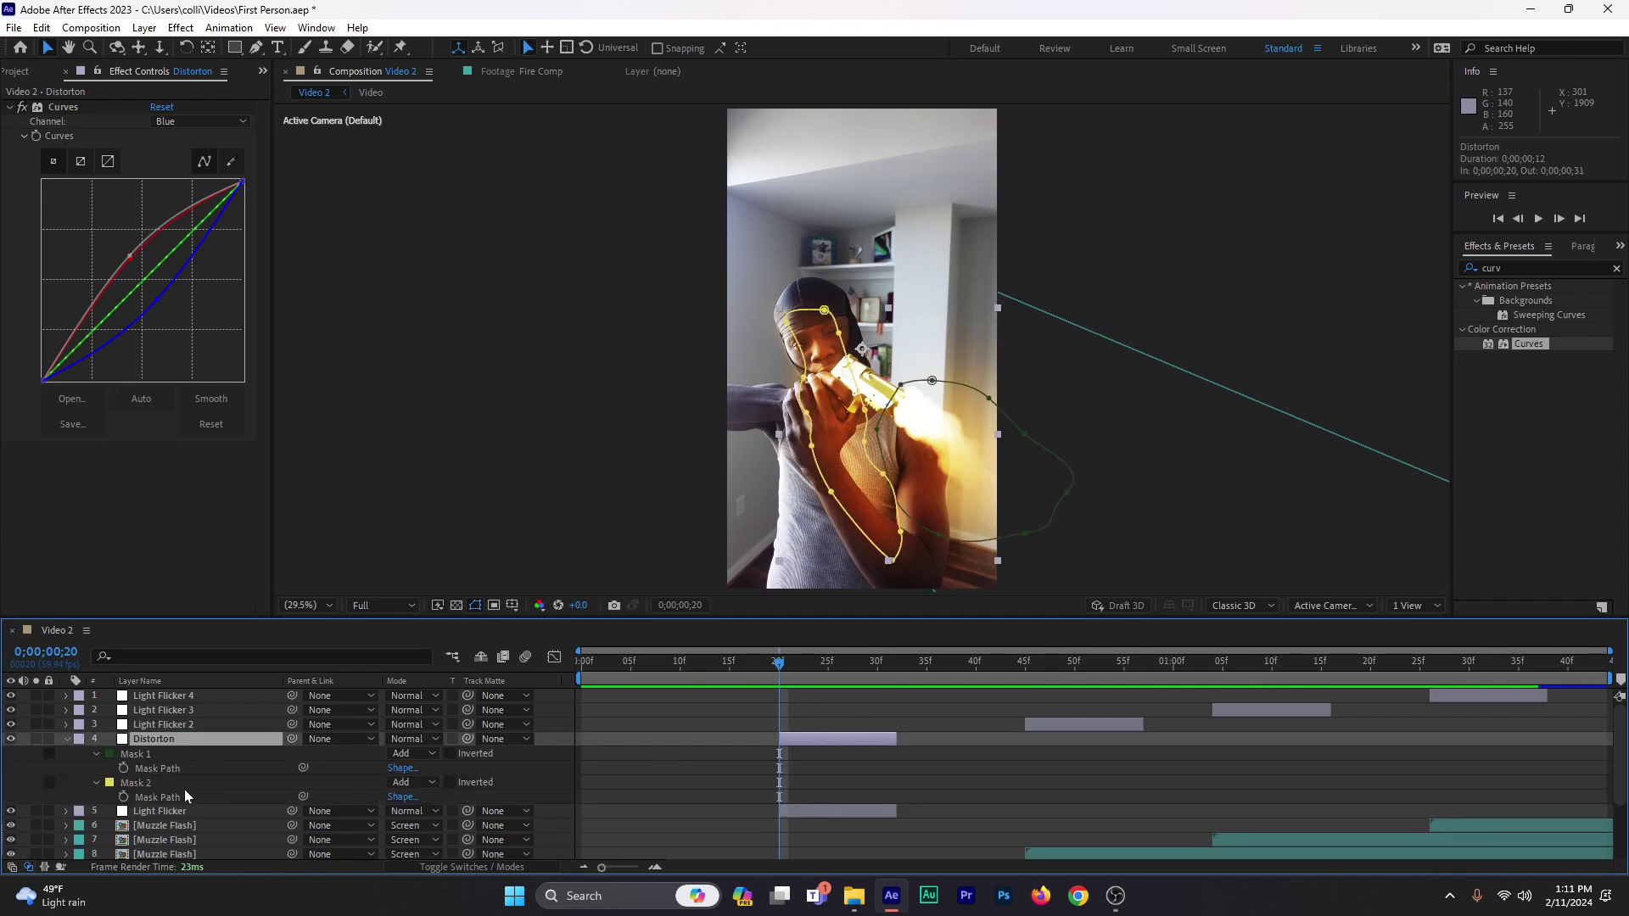
click(268, 787)
key(Delete)
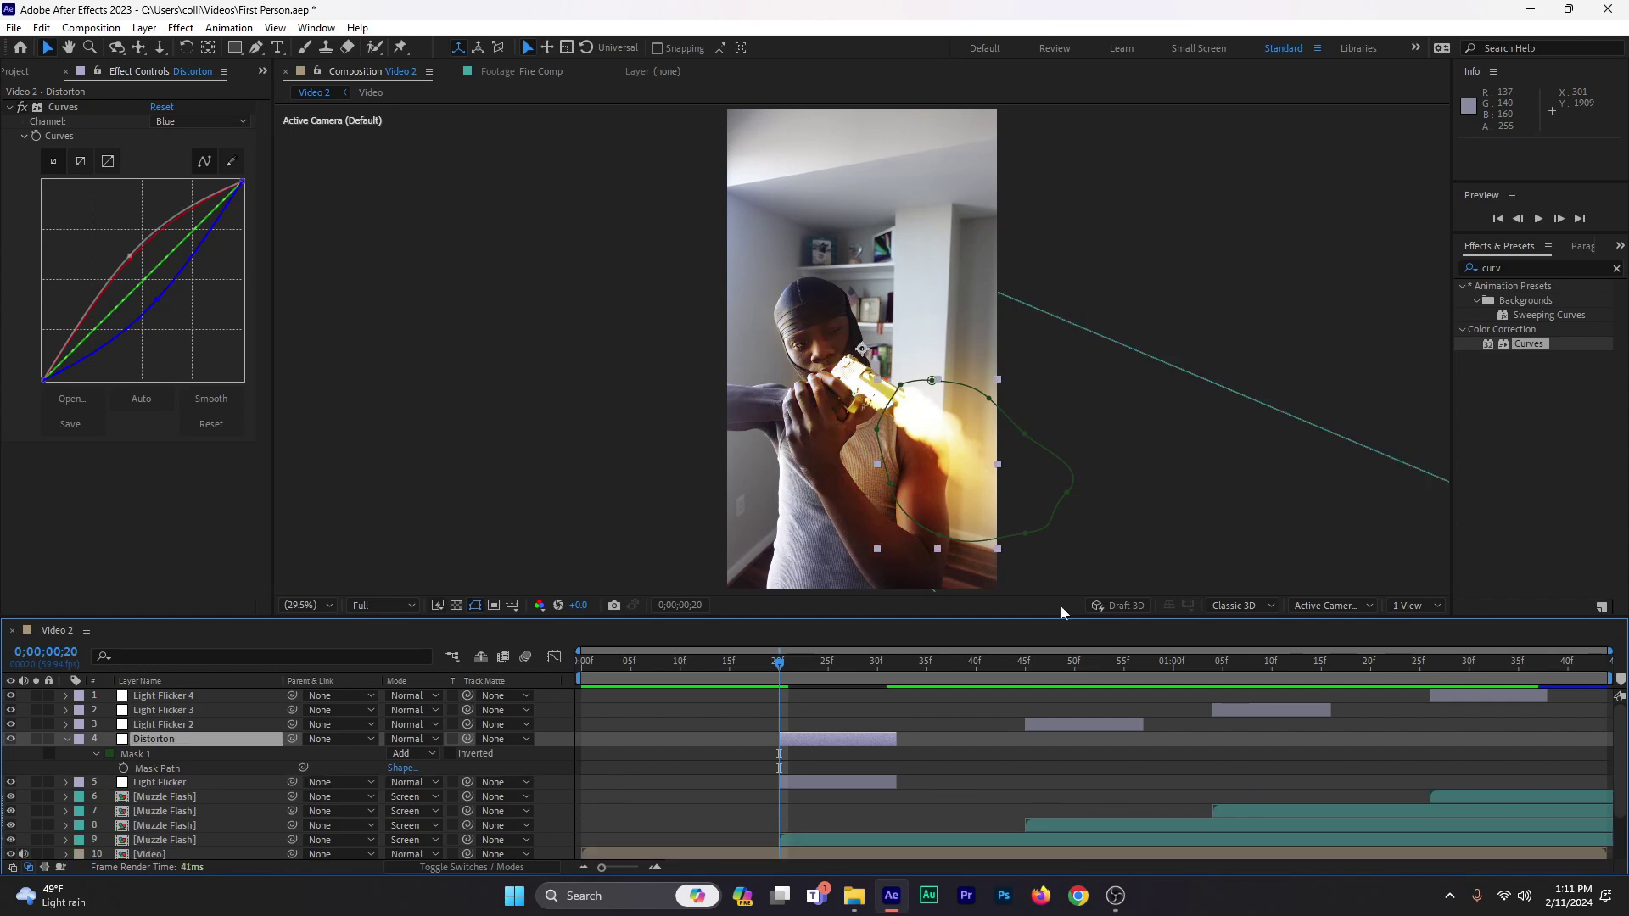
Step: Change the Distorton layer's label color to pink and its Mask 1 color to white (FFFFFF)
click(193, 756)
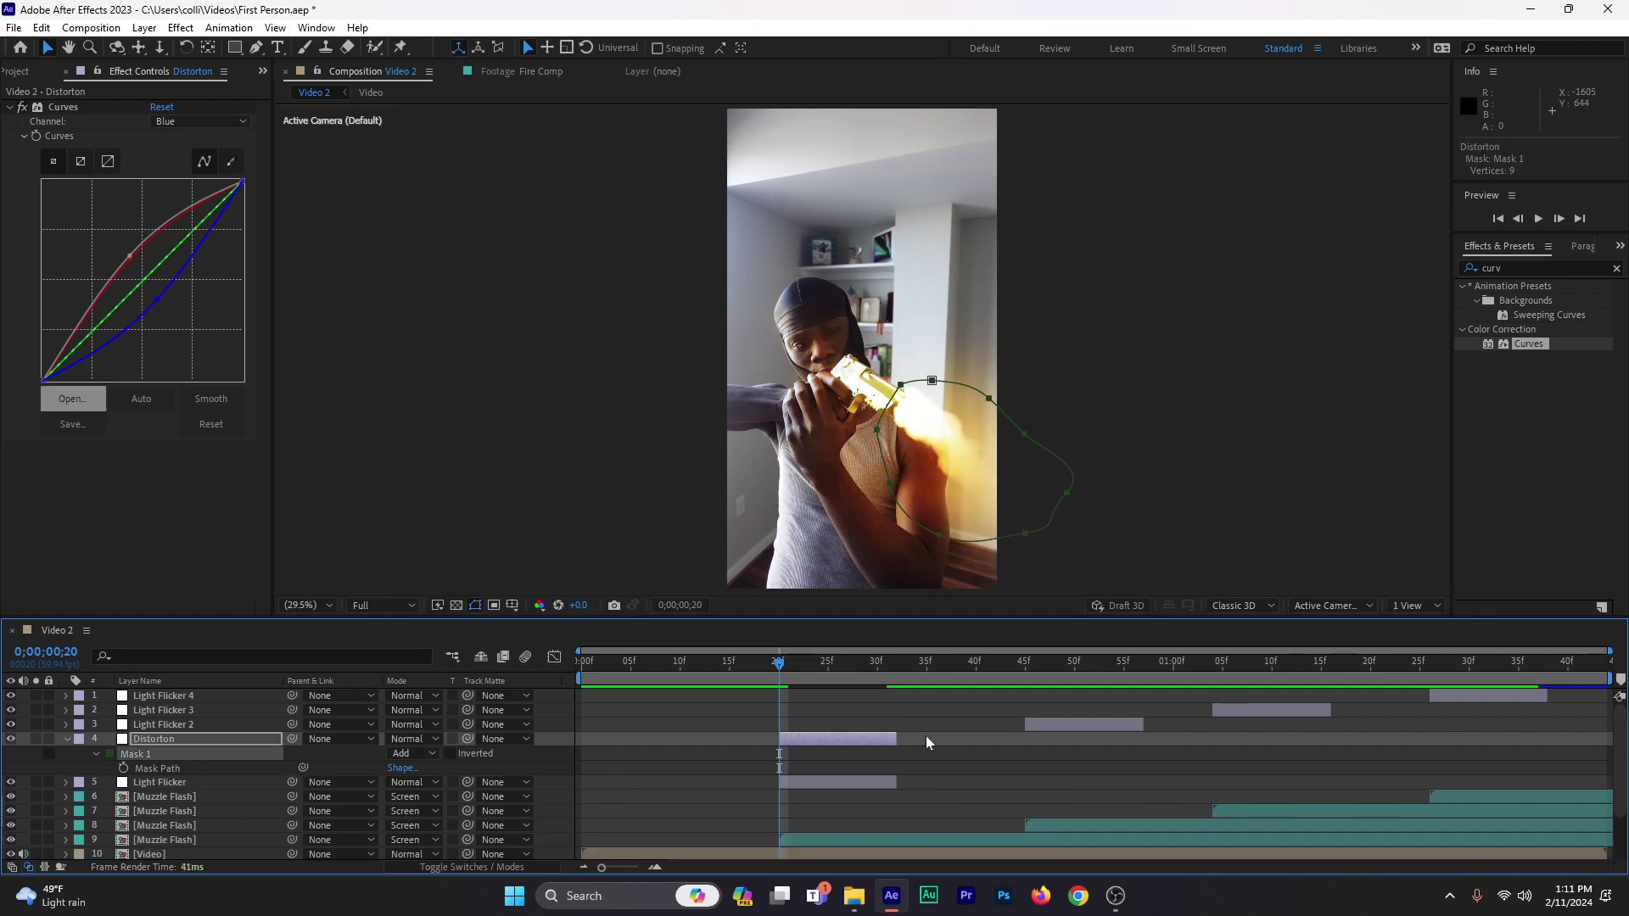
click(80, 739)
click(140, 482)
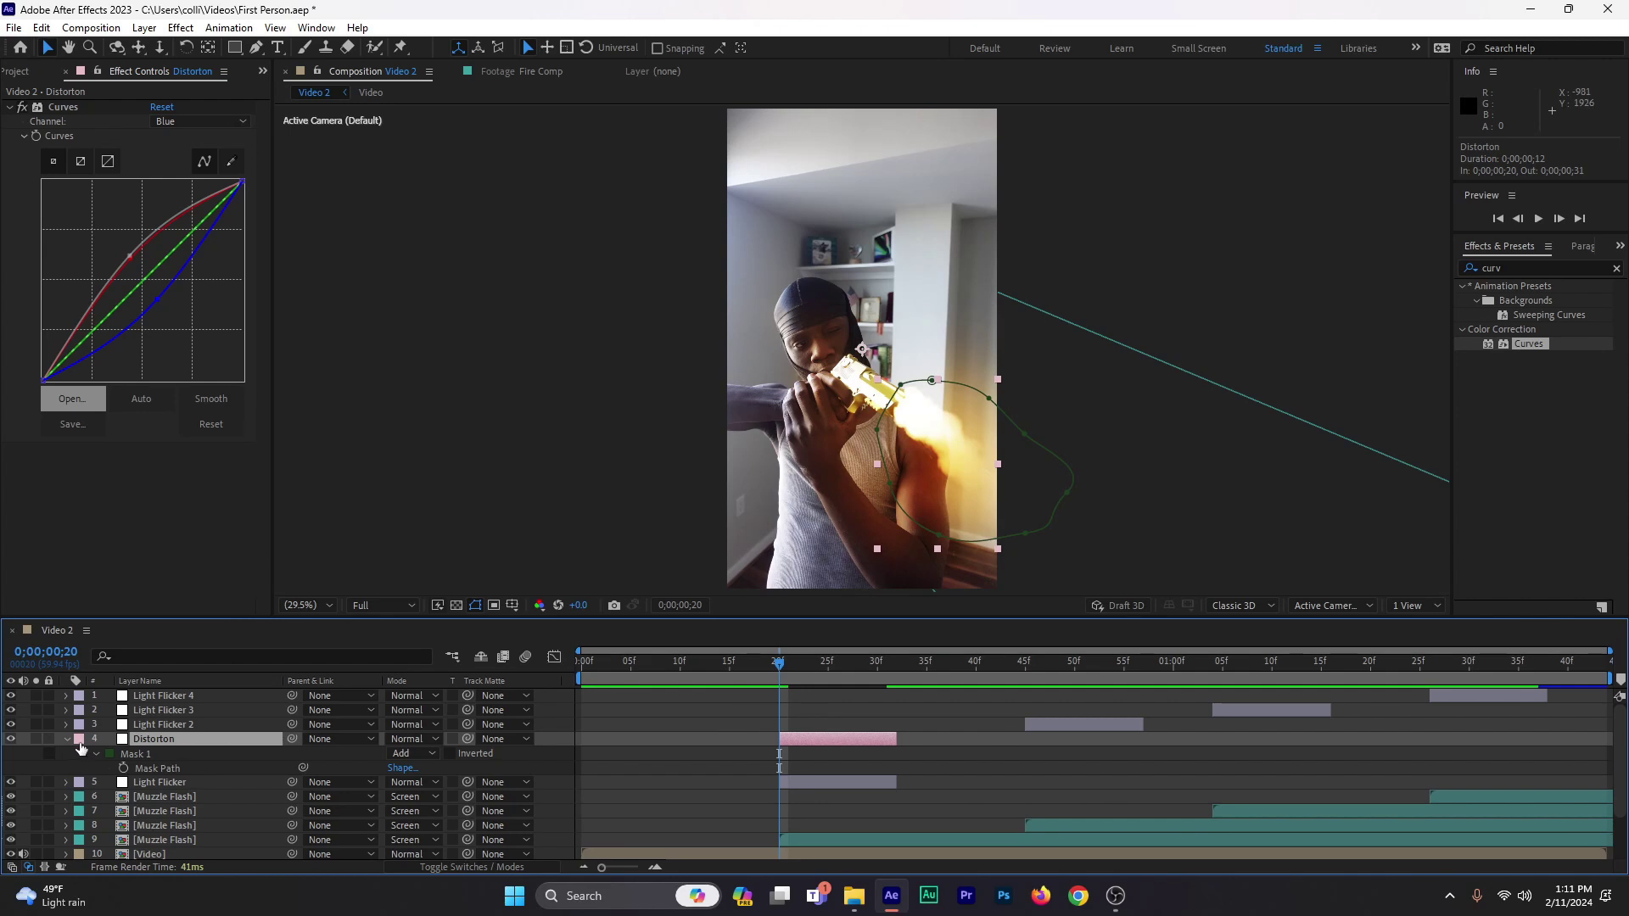
click(153, 753)
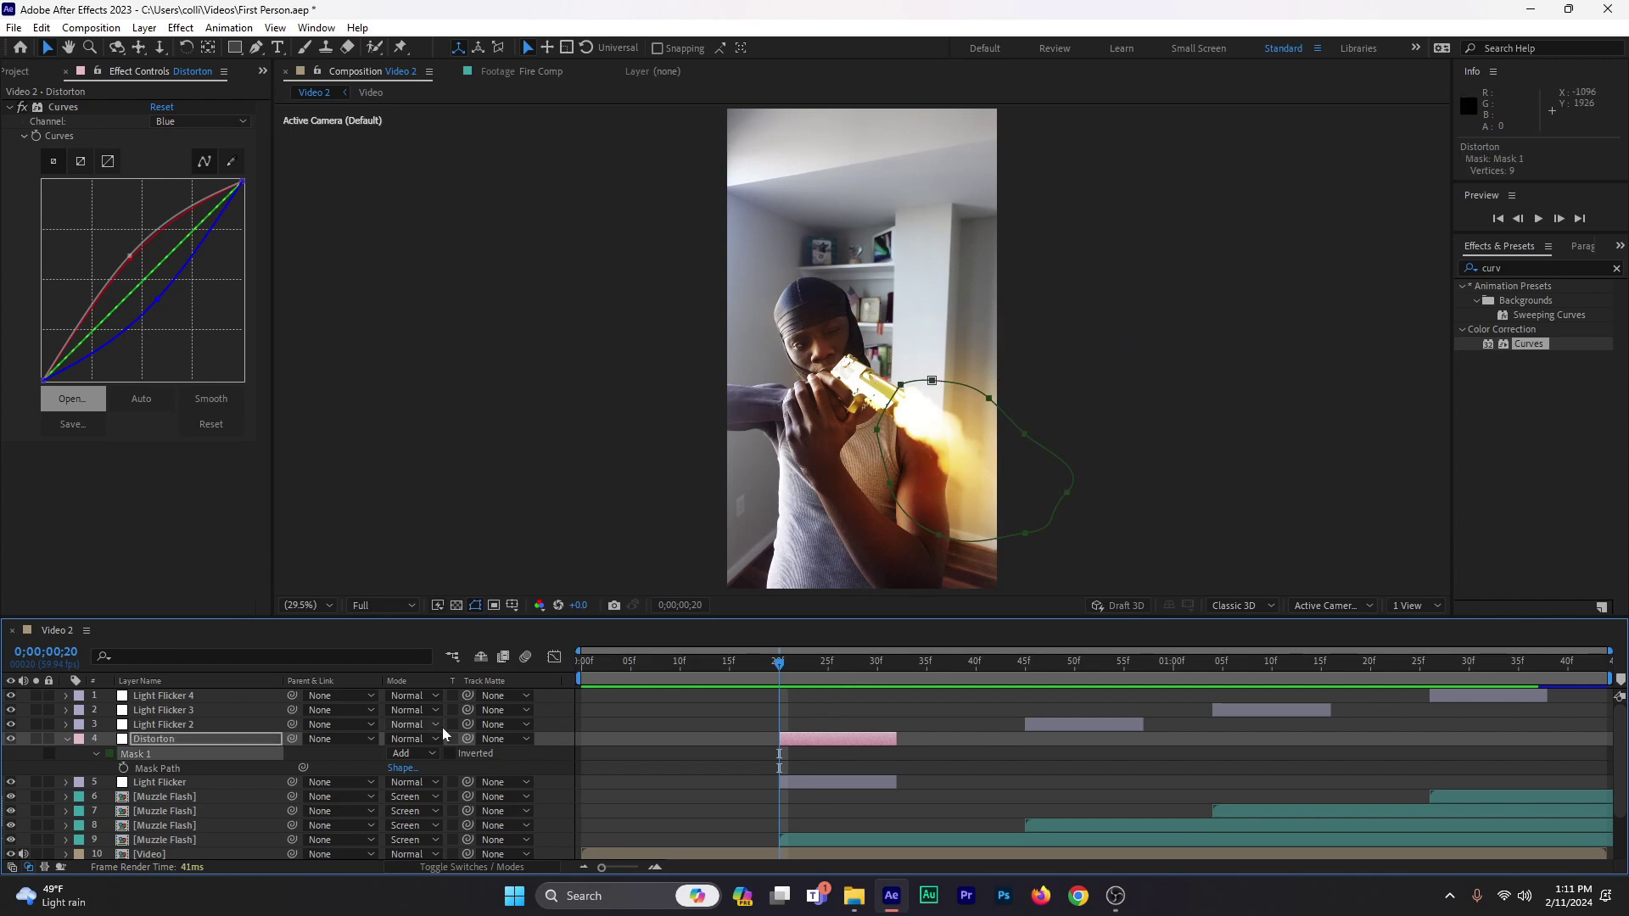
click(109, 753)
drag(1009, 475, 954, 360)
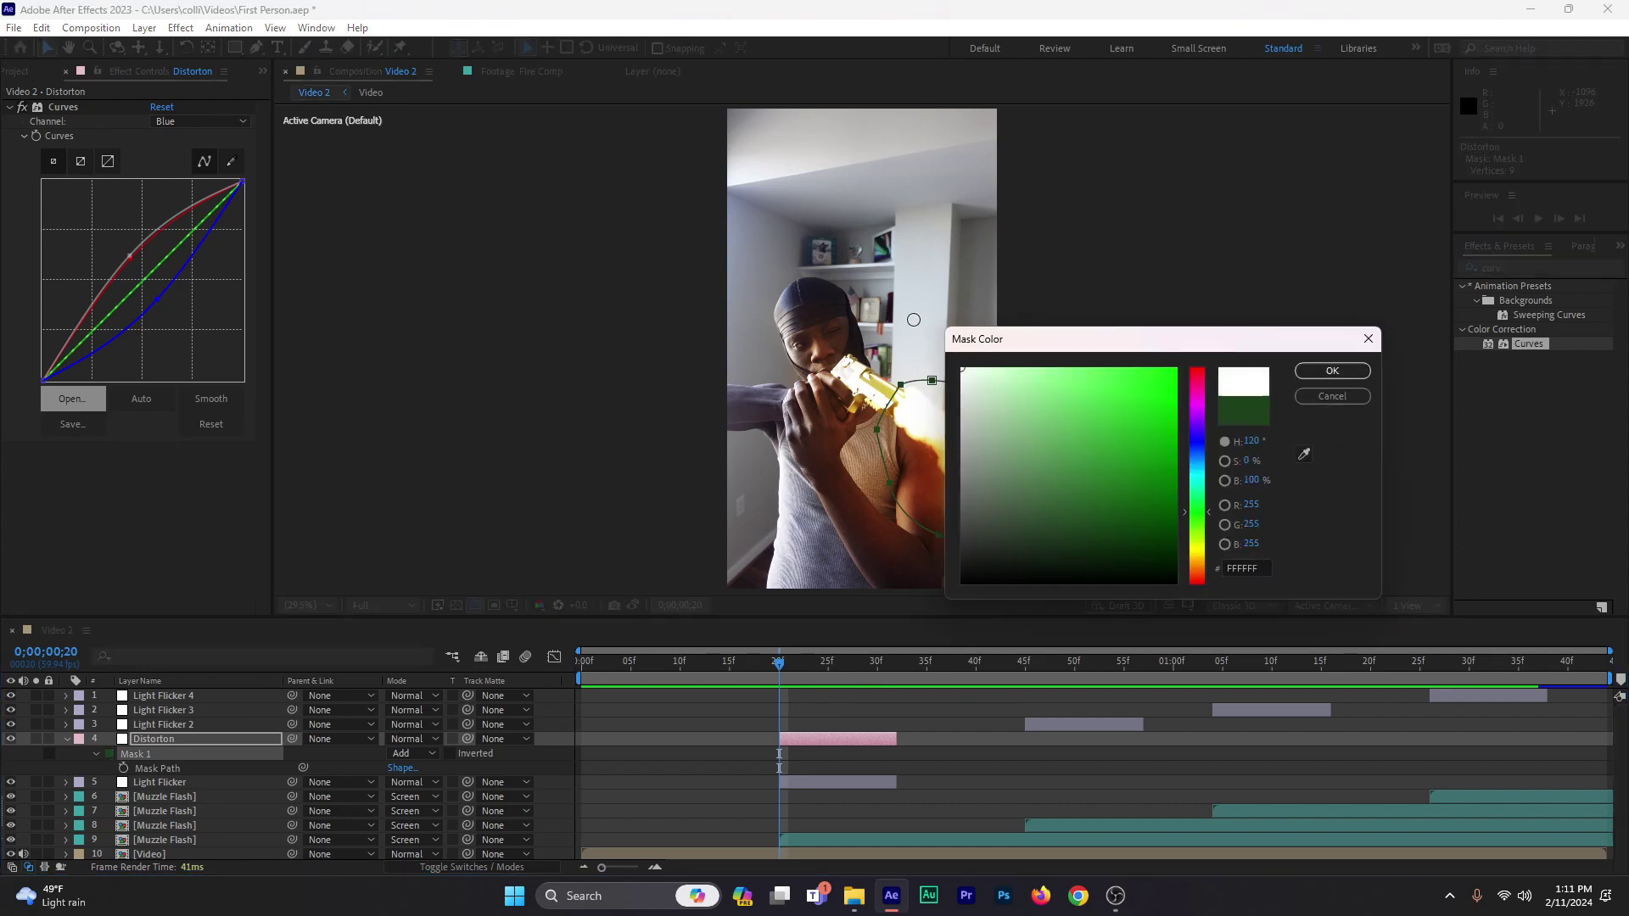
click(1361, 372)
Step: Reshape the Distorton layer's Mask 1 by moving its points inward for a tighter outline around the muzzle flash
click(899, 492)
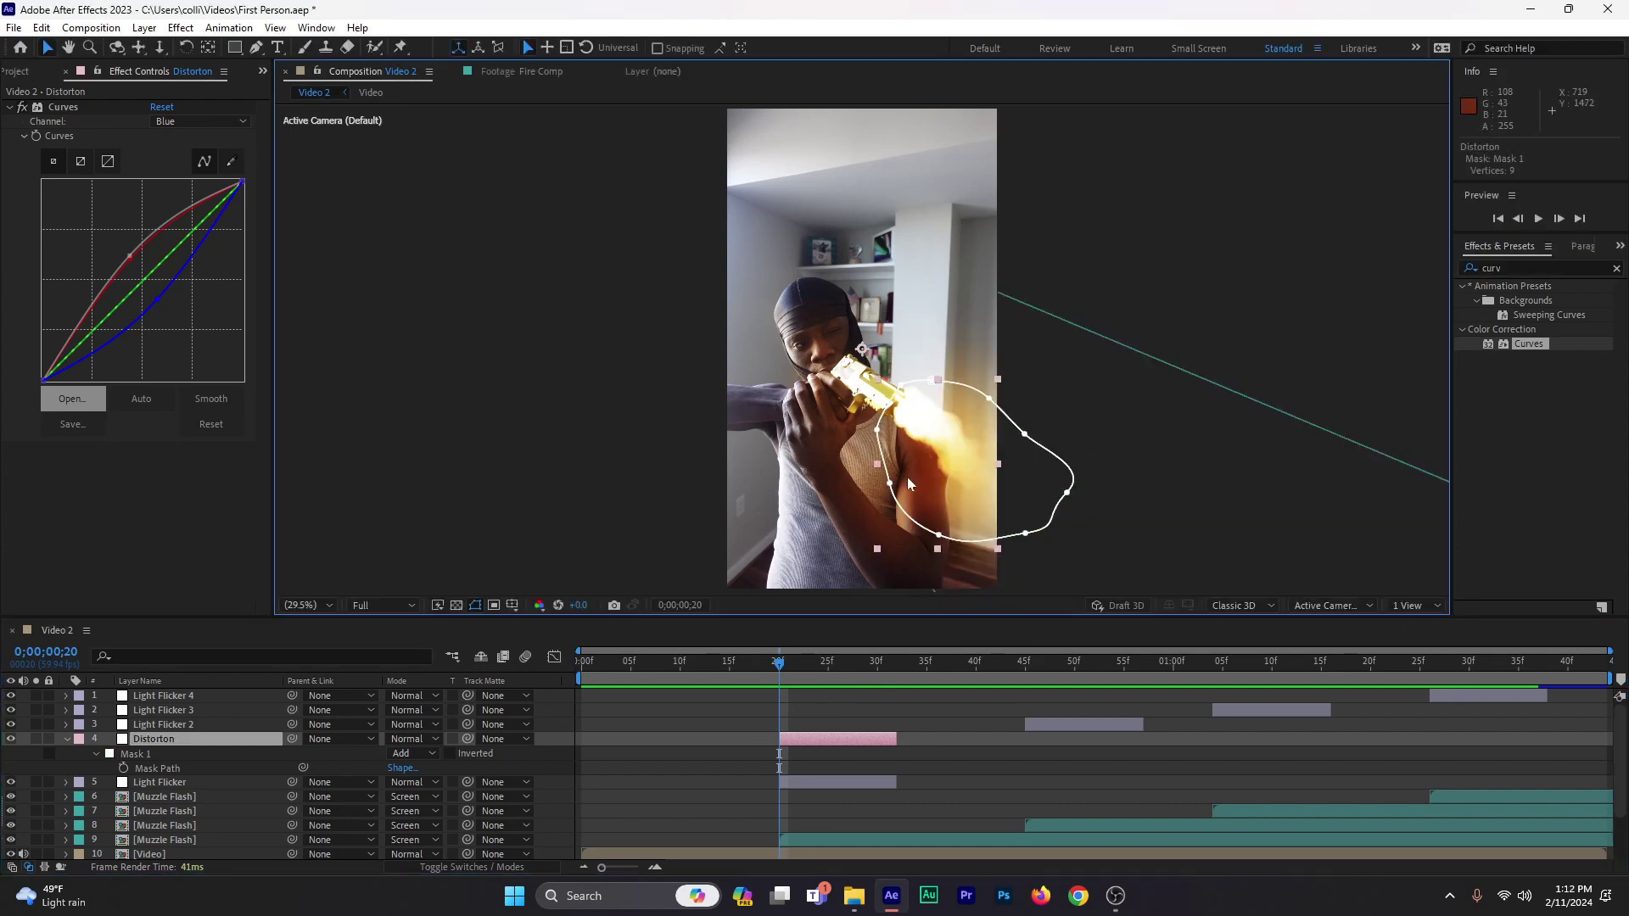
click(893, 492)
drag(893, 492, 982, 409)
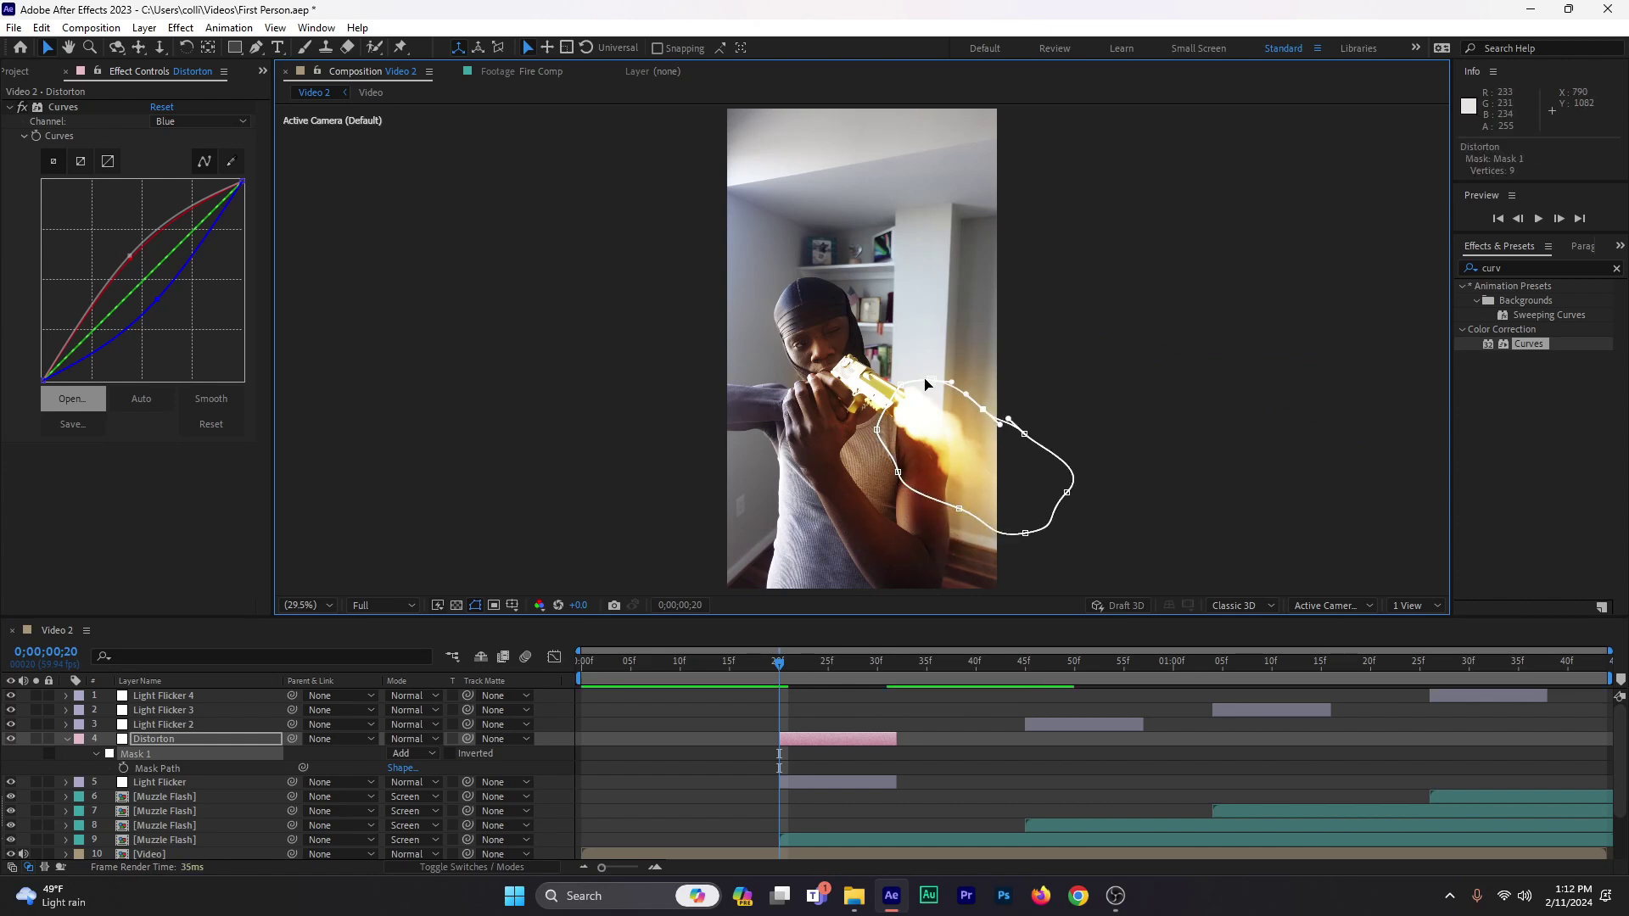
drag(897, 472, 901, 461)
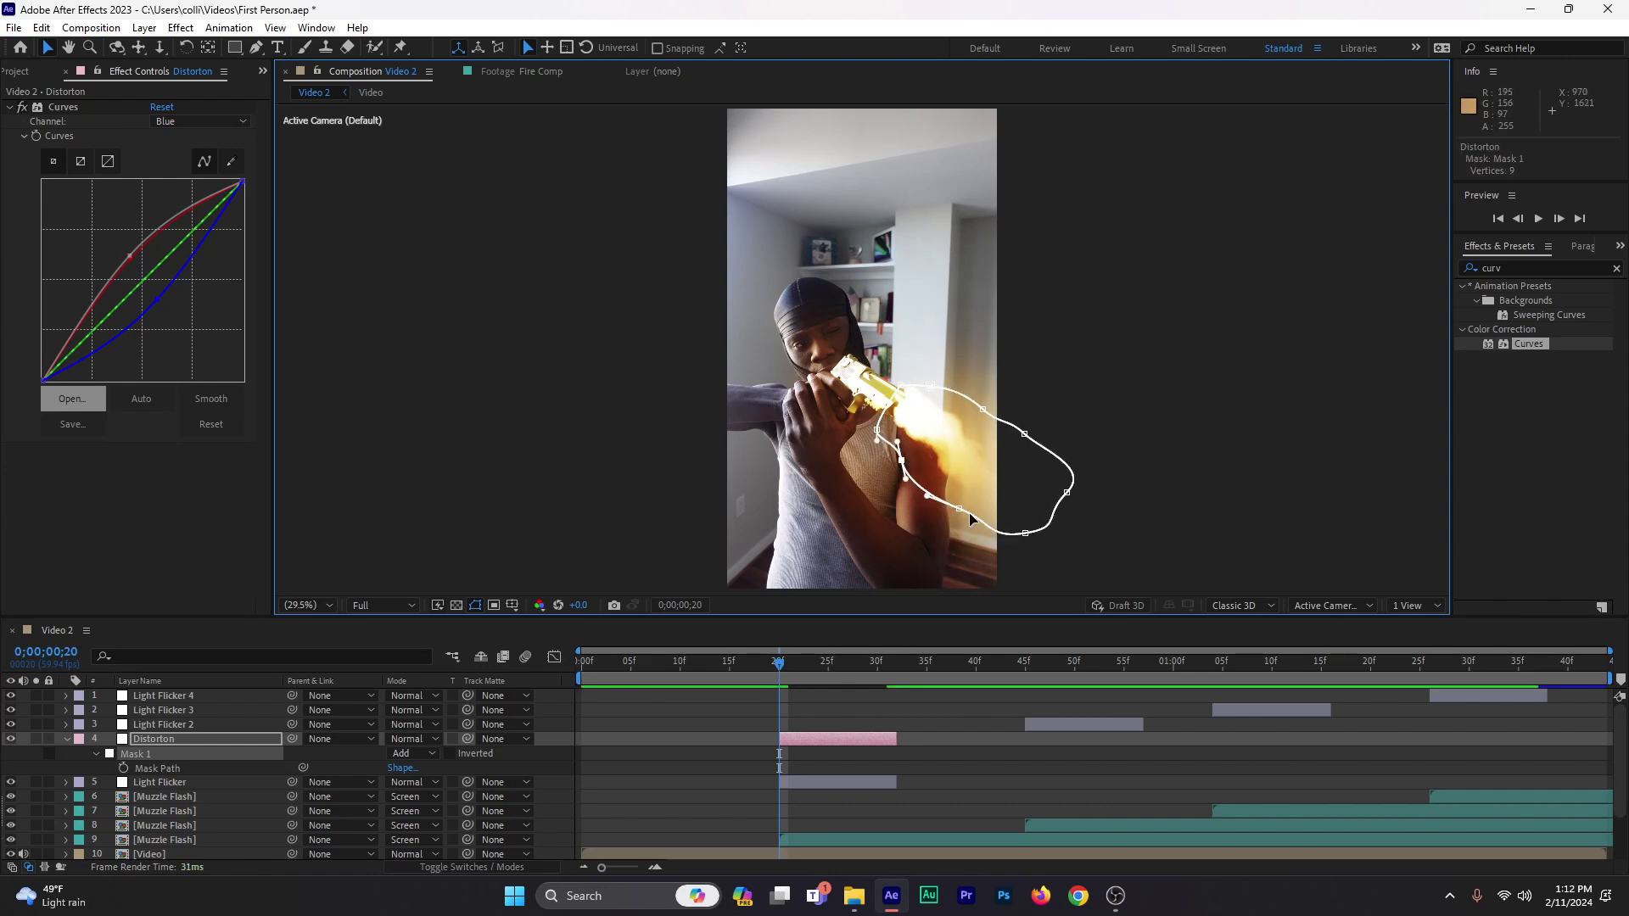
click(961, 507)
drag(964, 506, 1022, 443)
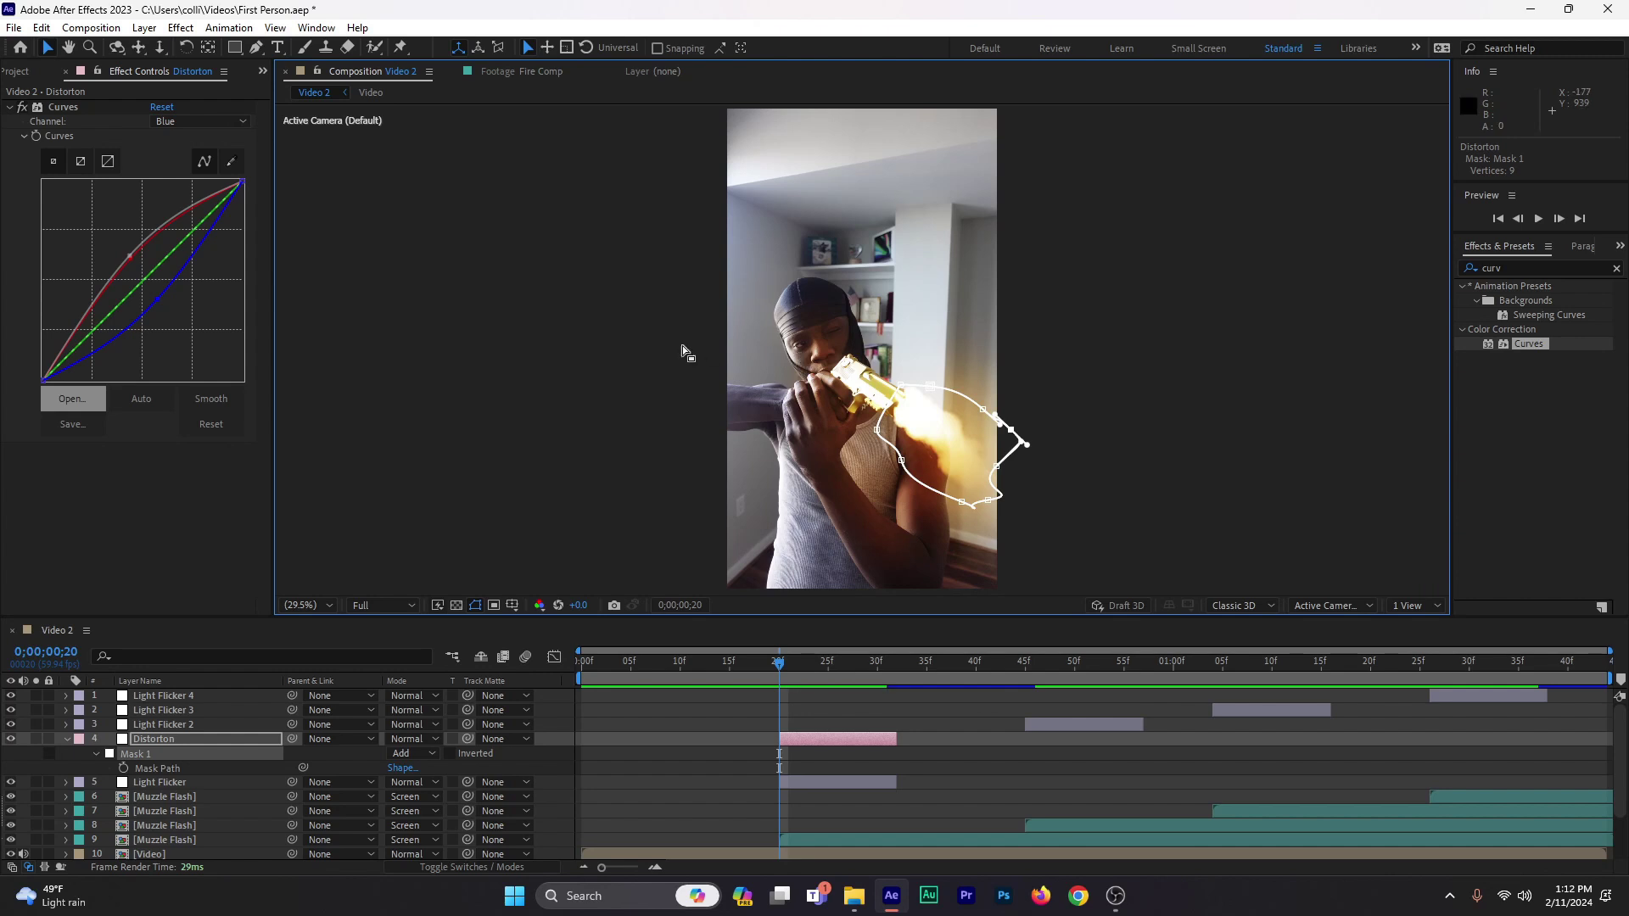
Step: Remove the Curves effect from the Distorton layer and clear the effects search
click(186, 740)
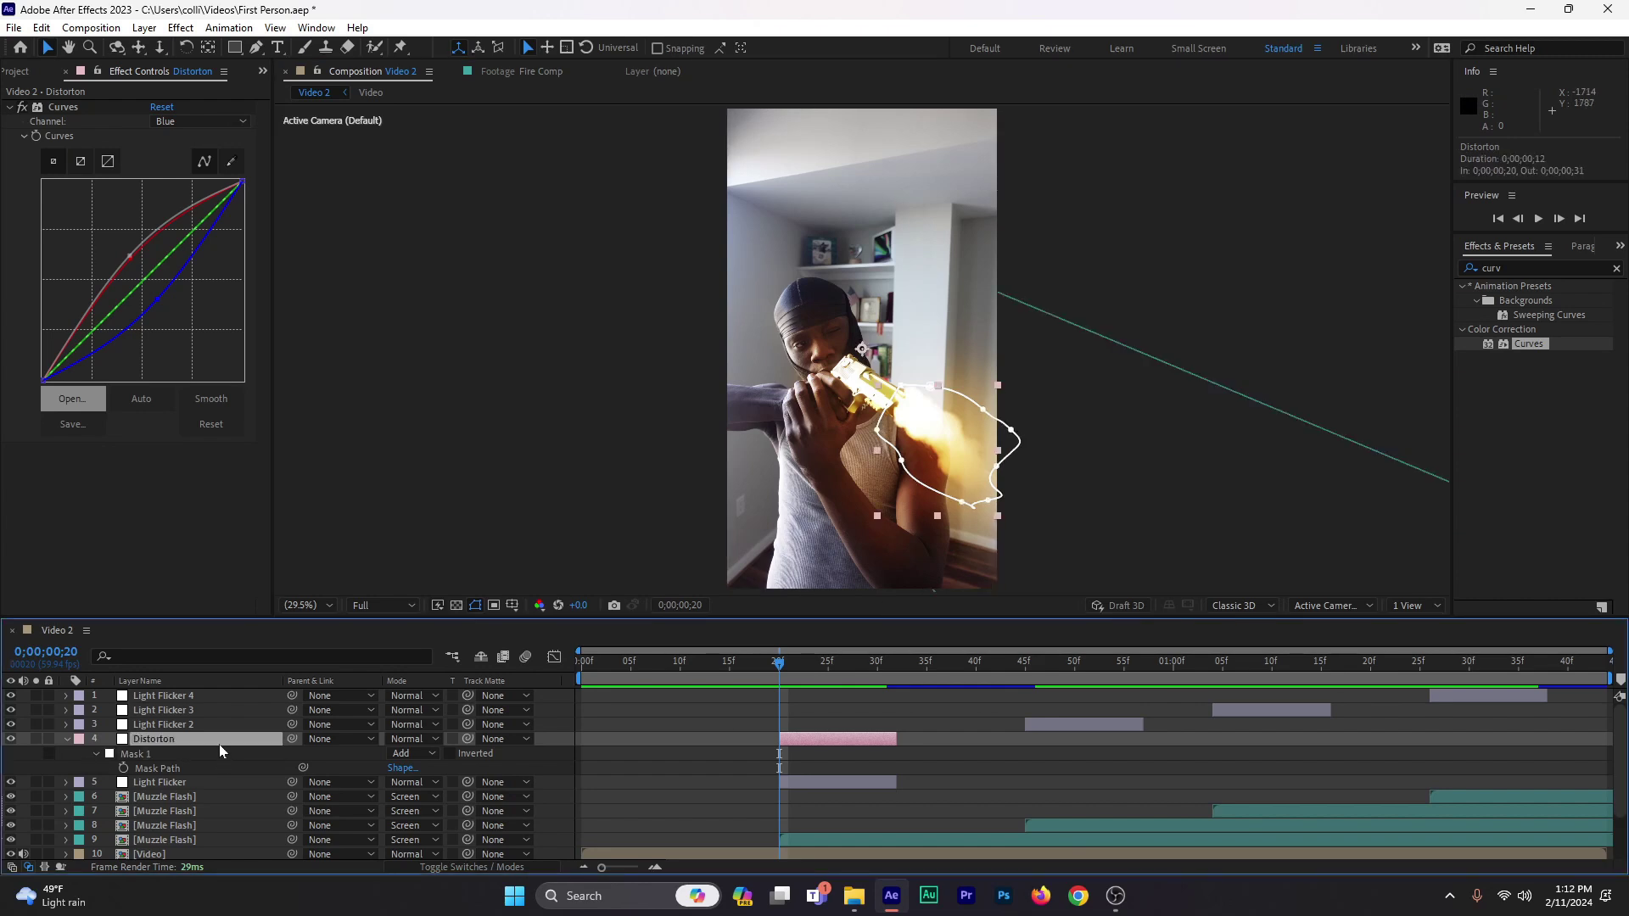
click(65, 106)
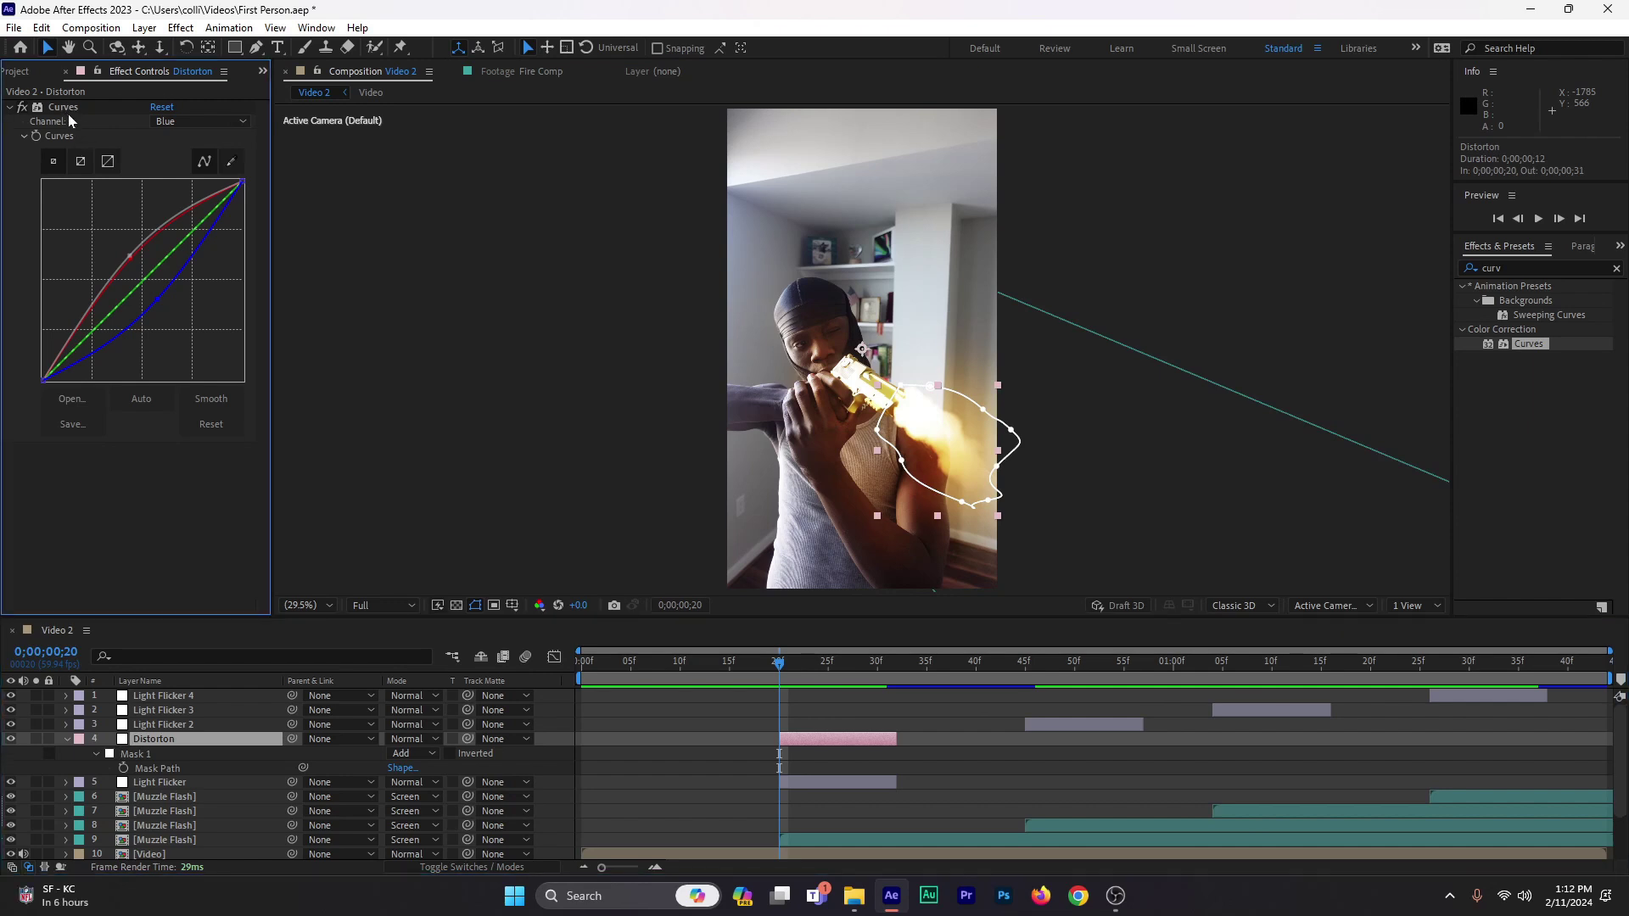
key(Delete)
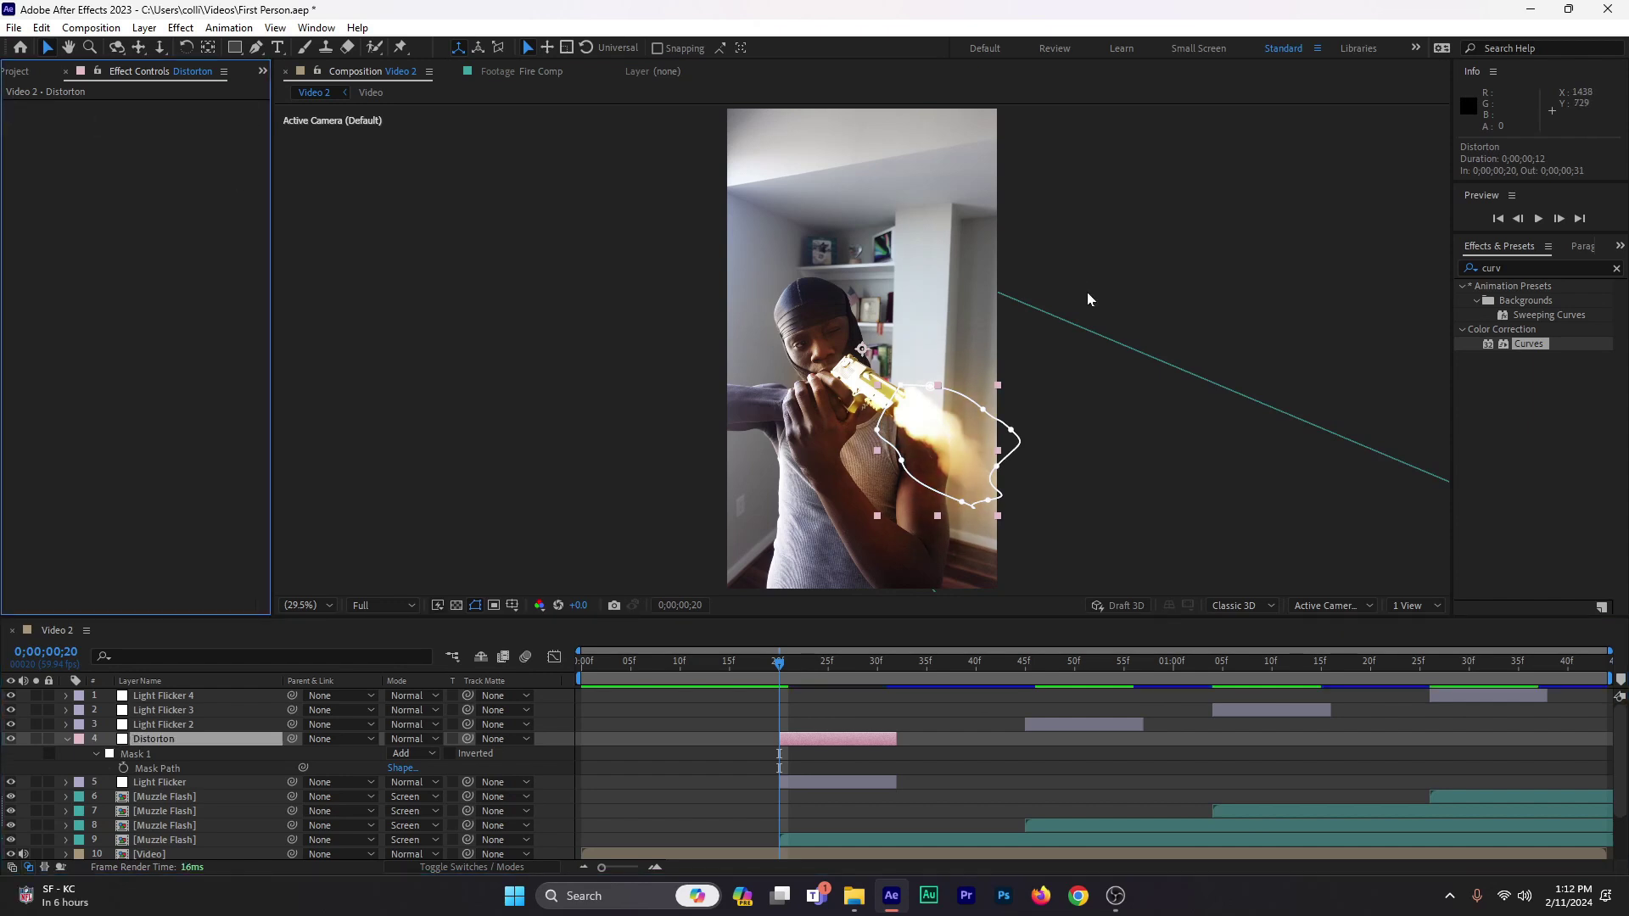
click(1537, 259)
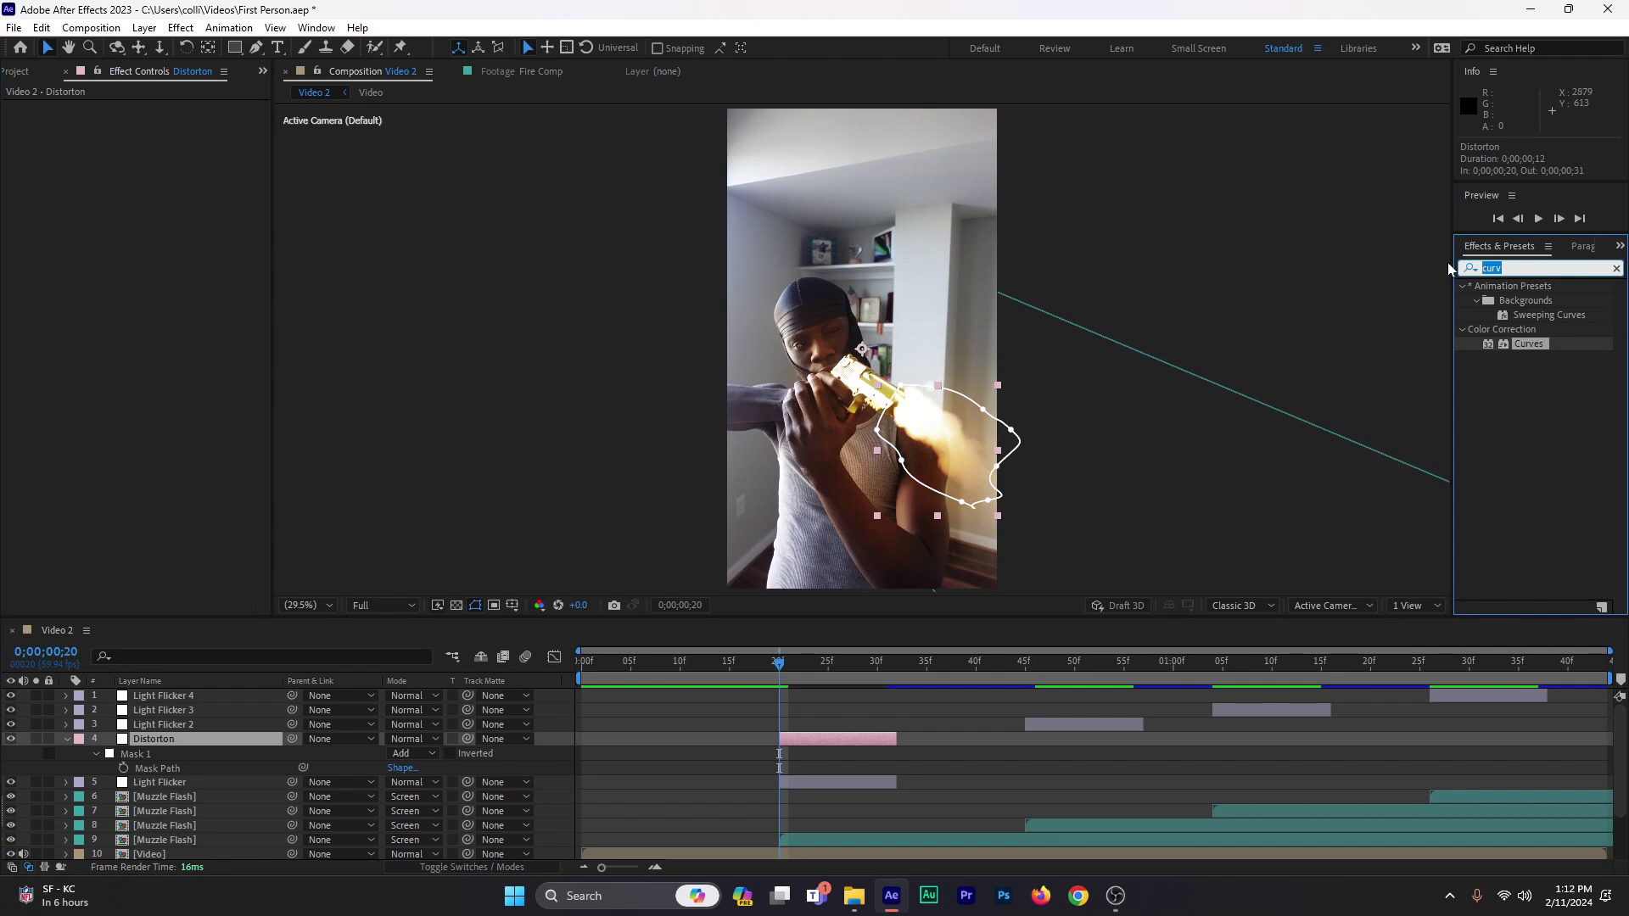
key(BackSpace)
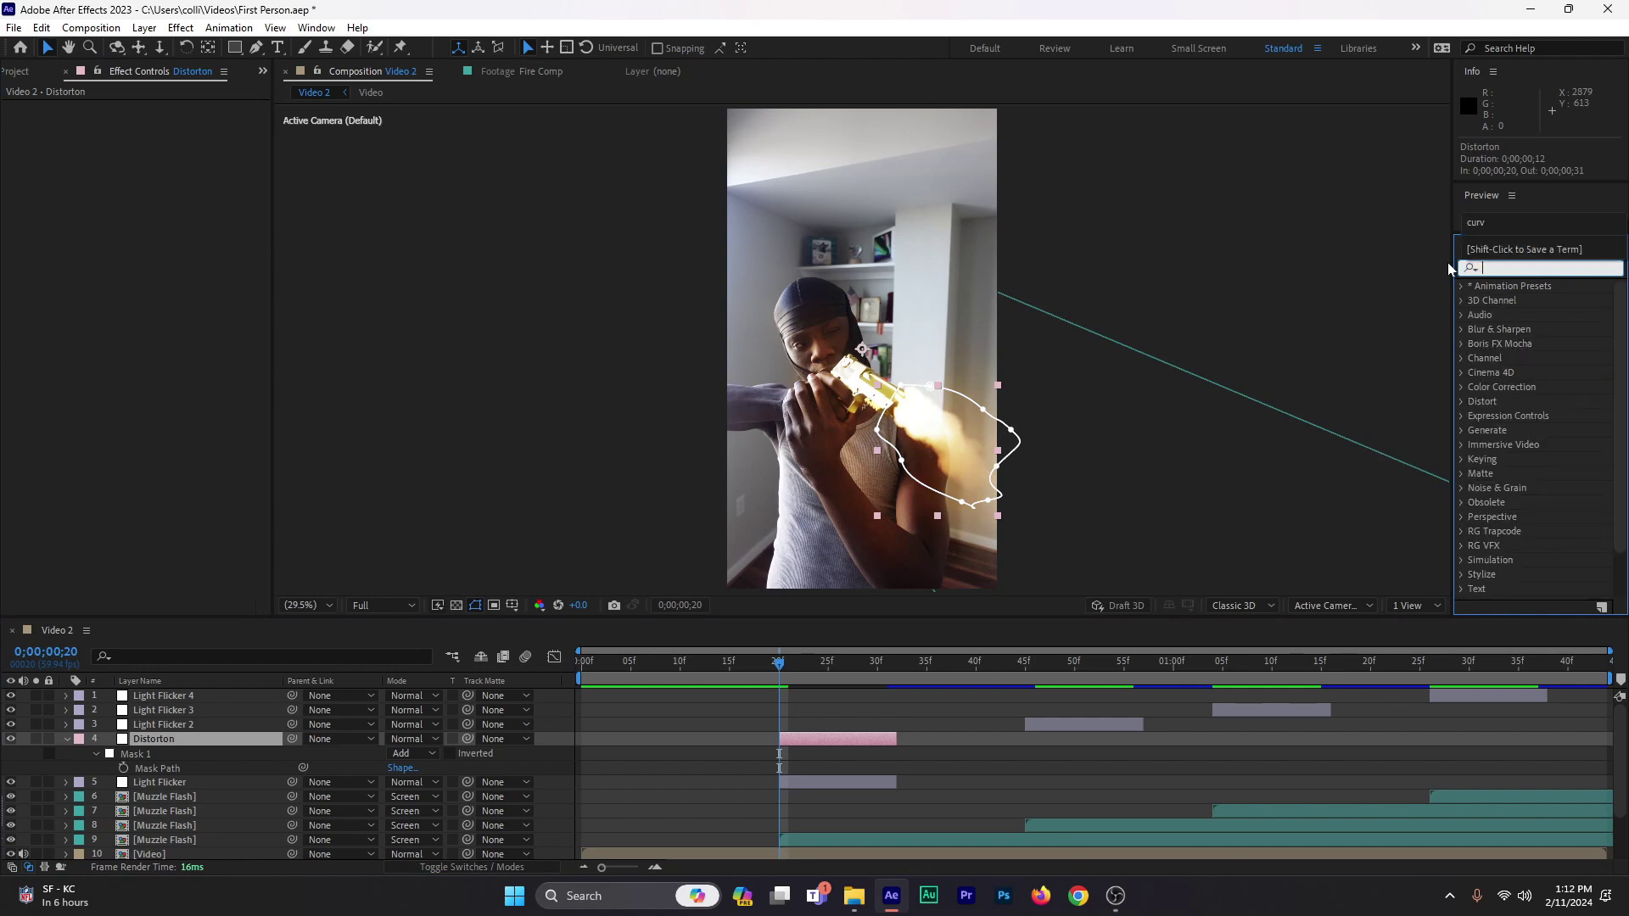
key(Escape)
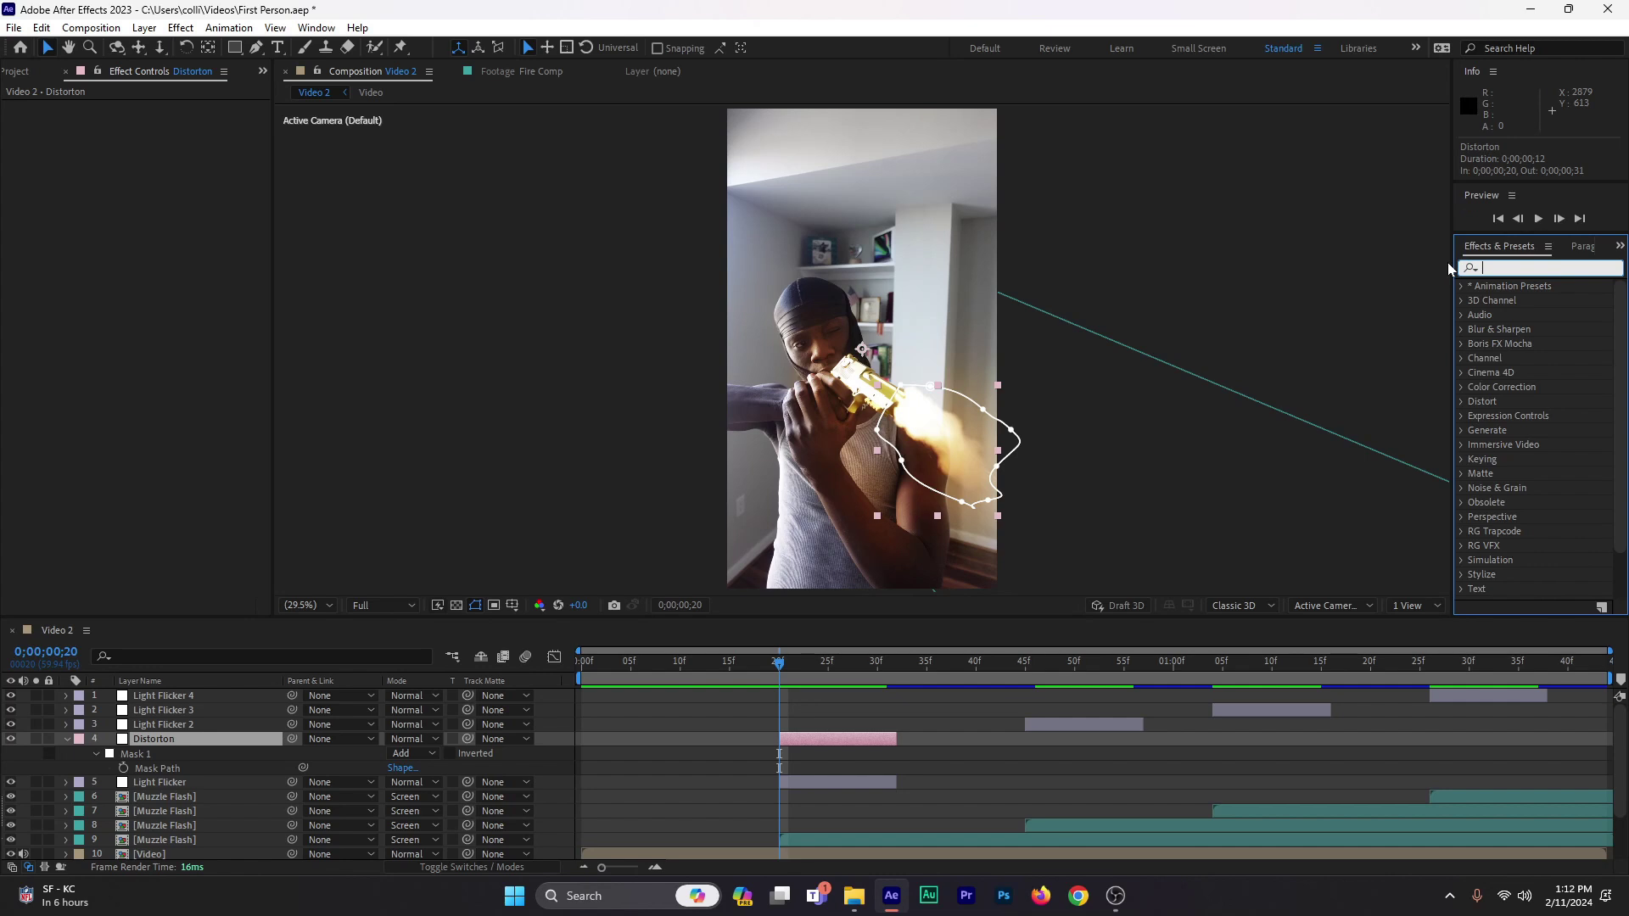
Step: Apply Turbulent Displace to the Distorton layer and set its Amount to 30 and Size to 26
text(turb)
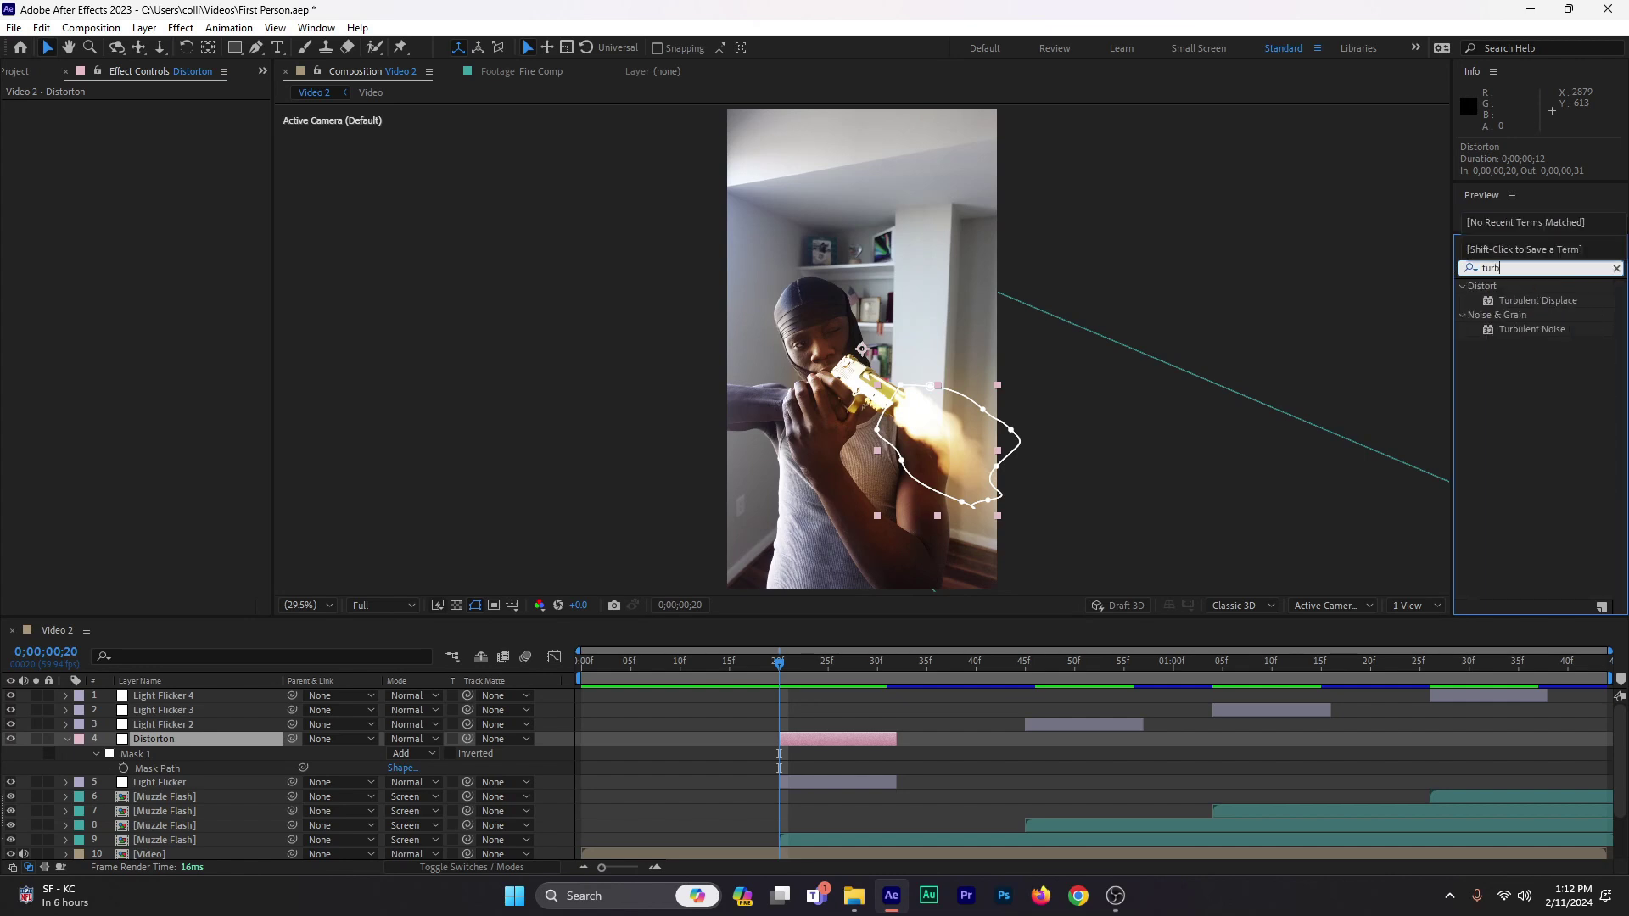
drag(1555, 303, 818, 745)
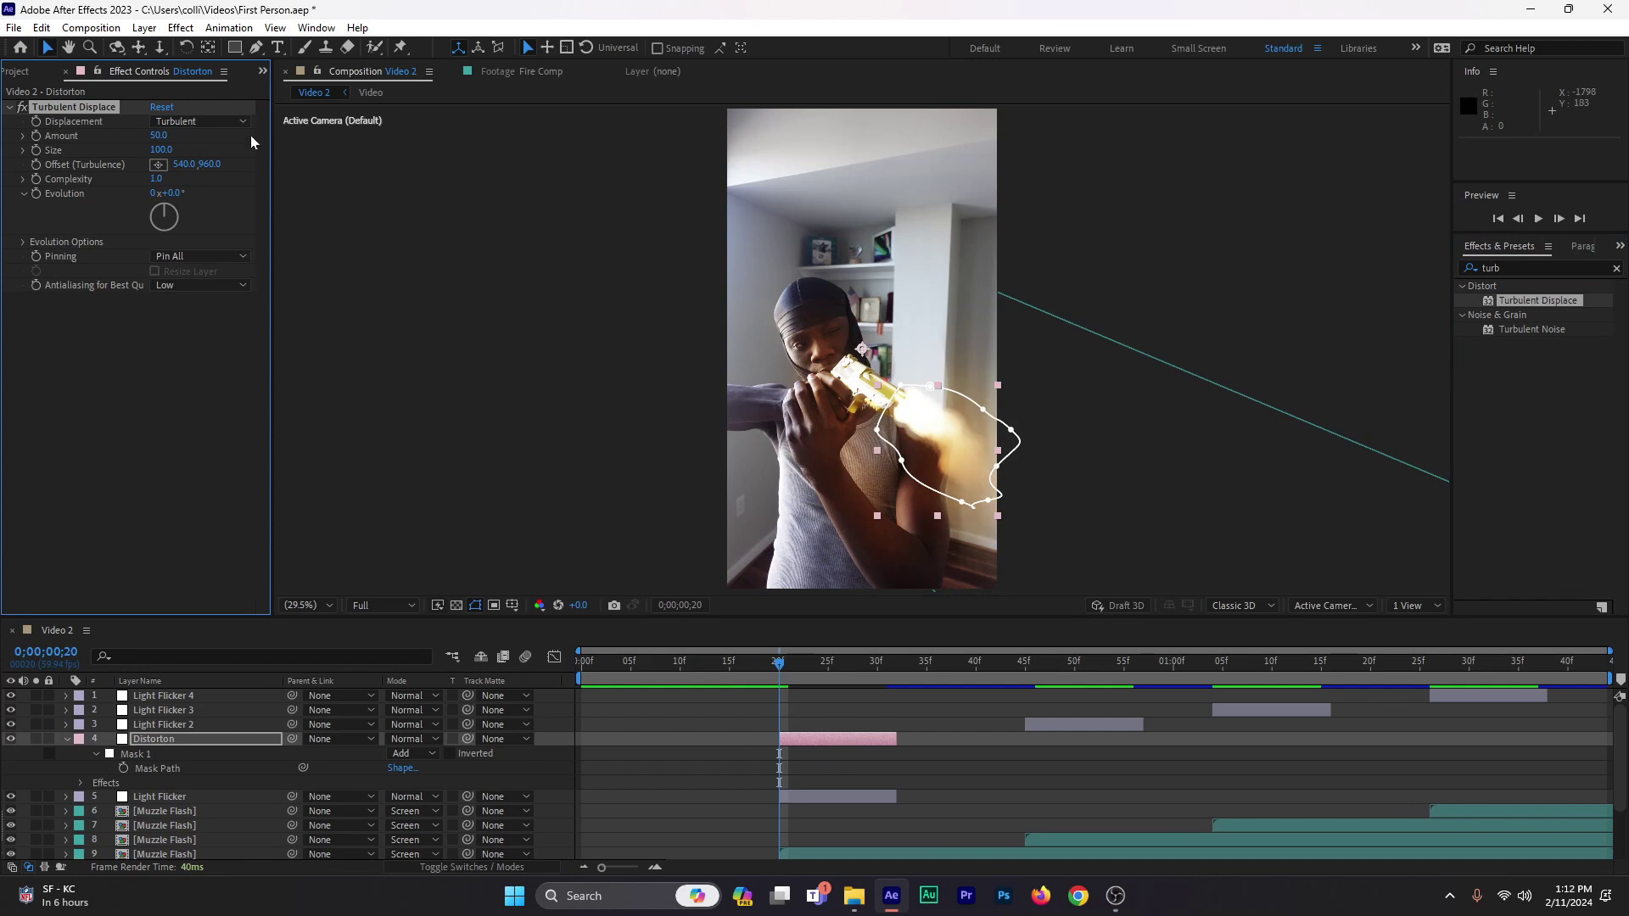
drag(159, 136, 97, 155)
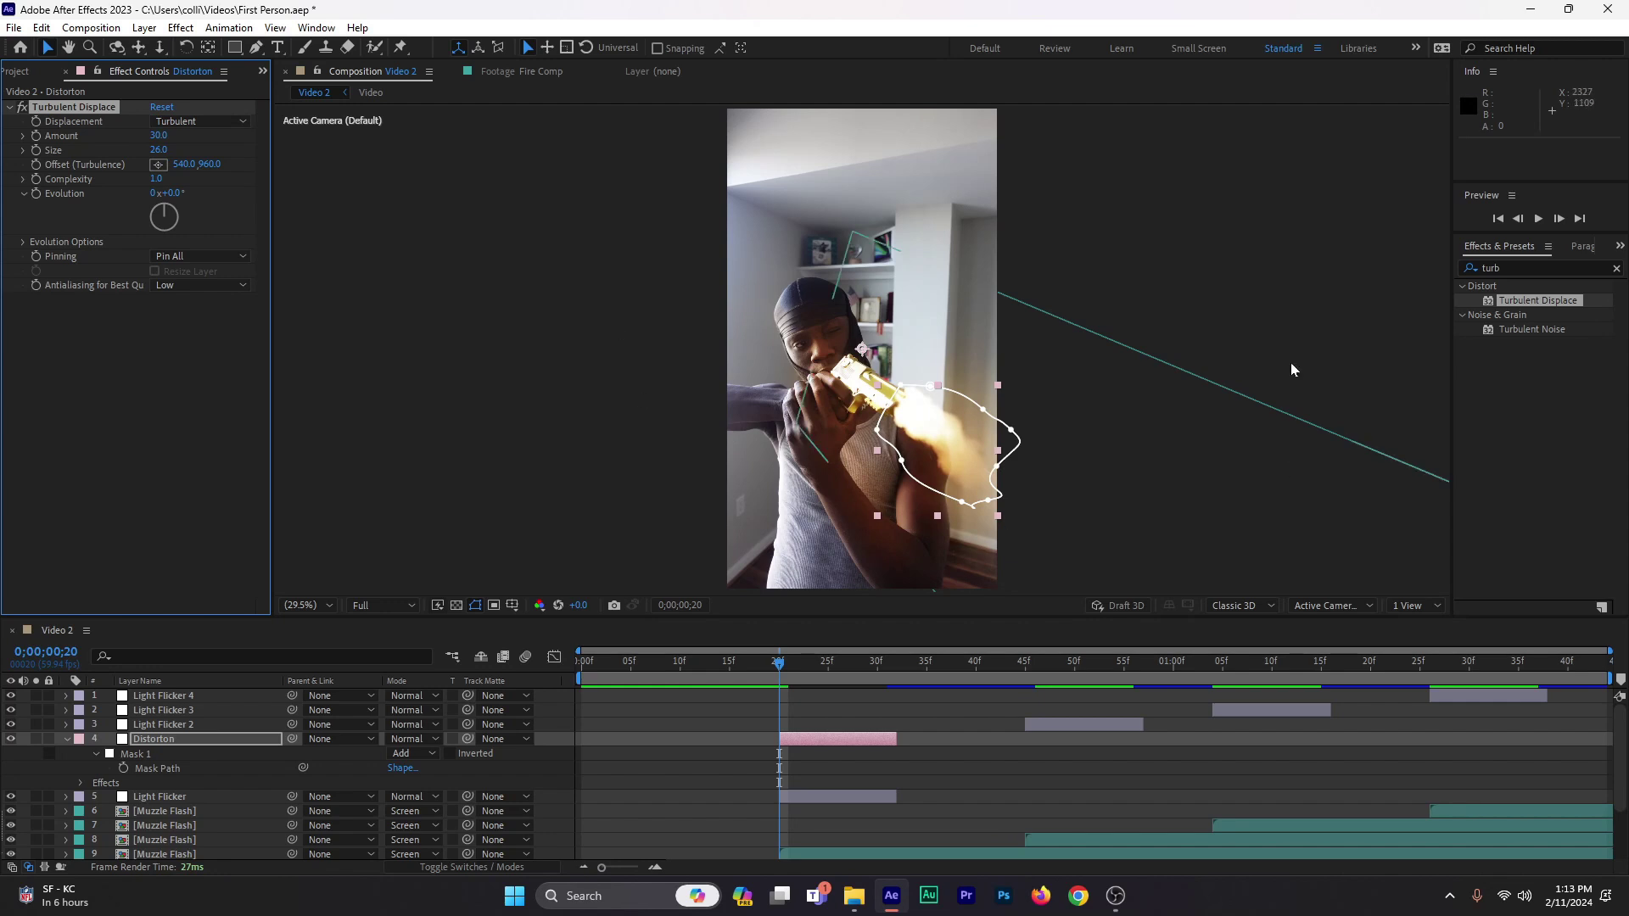
Step: Keyframe the Turbulent Displace Evolution on the Distorton layer from -14x at frame 20 to 26x at frame 30
click(37, 194)
drag(151, 197, 76, 200)
drag(778, 670, 875, 677)
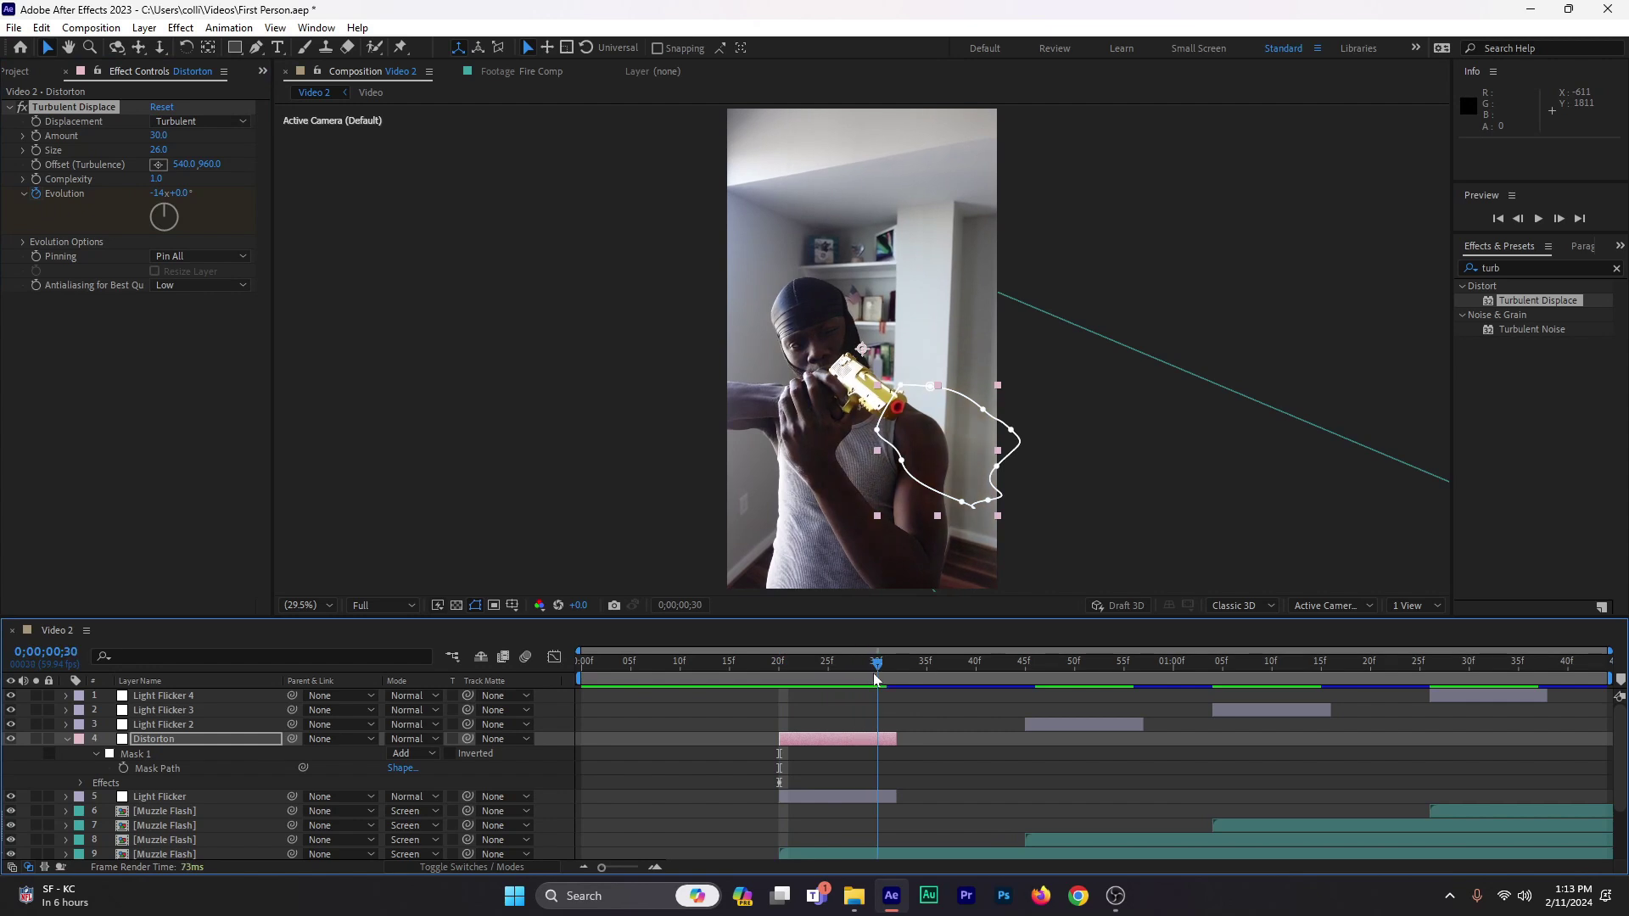
drag(167, 194, 197, 199)
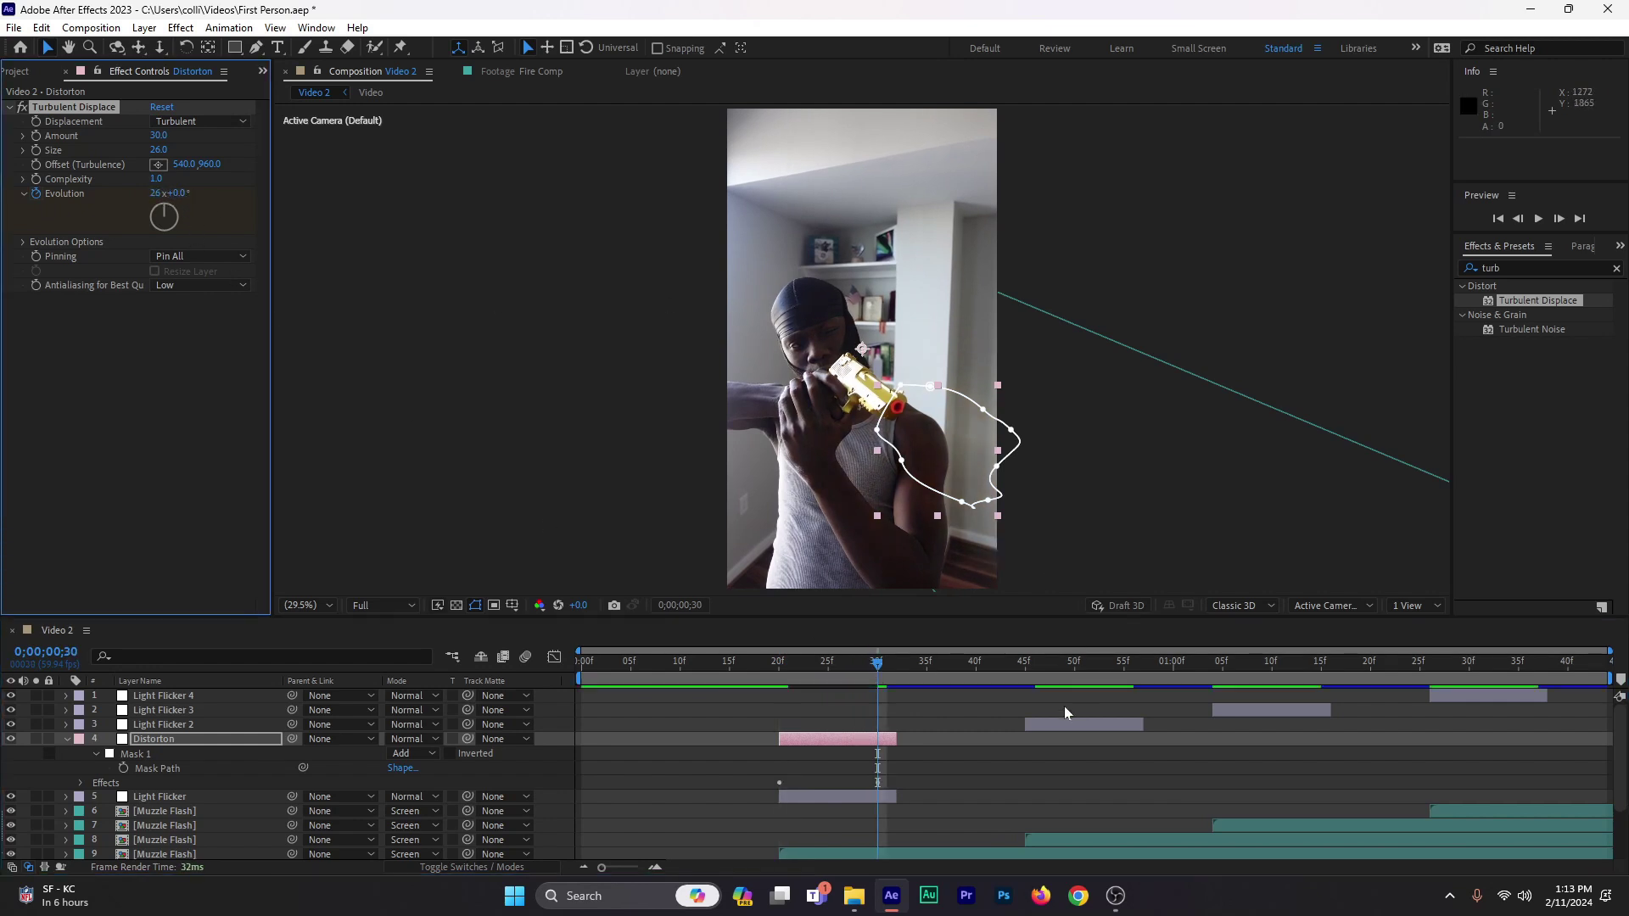
Step: Extend the Distorton layer to end at 0;00;00;41 and move its Opacity keyframes to frames 24 and 41
click(853, 743)
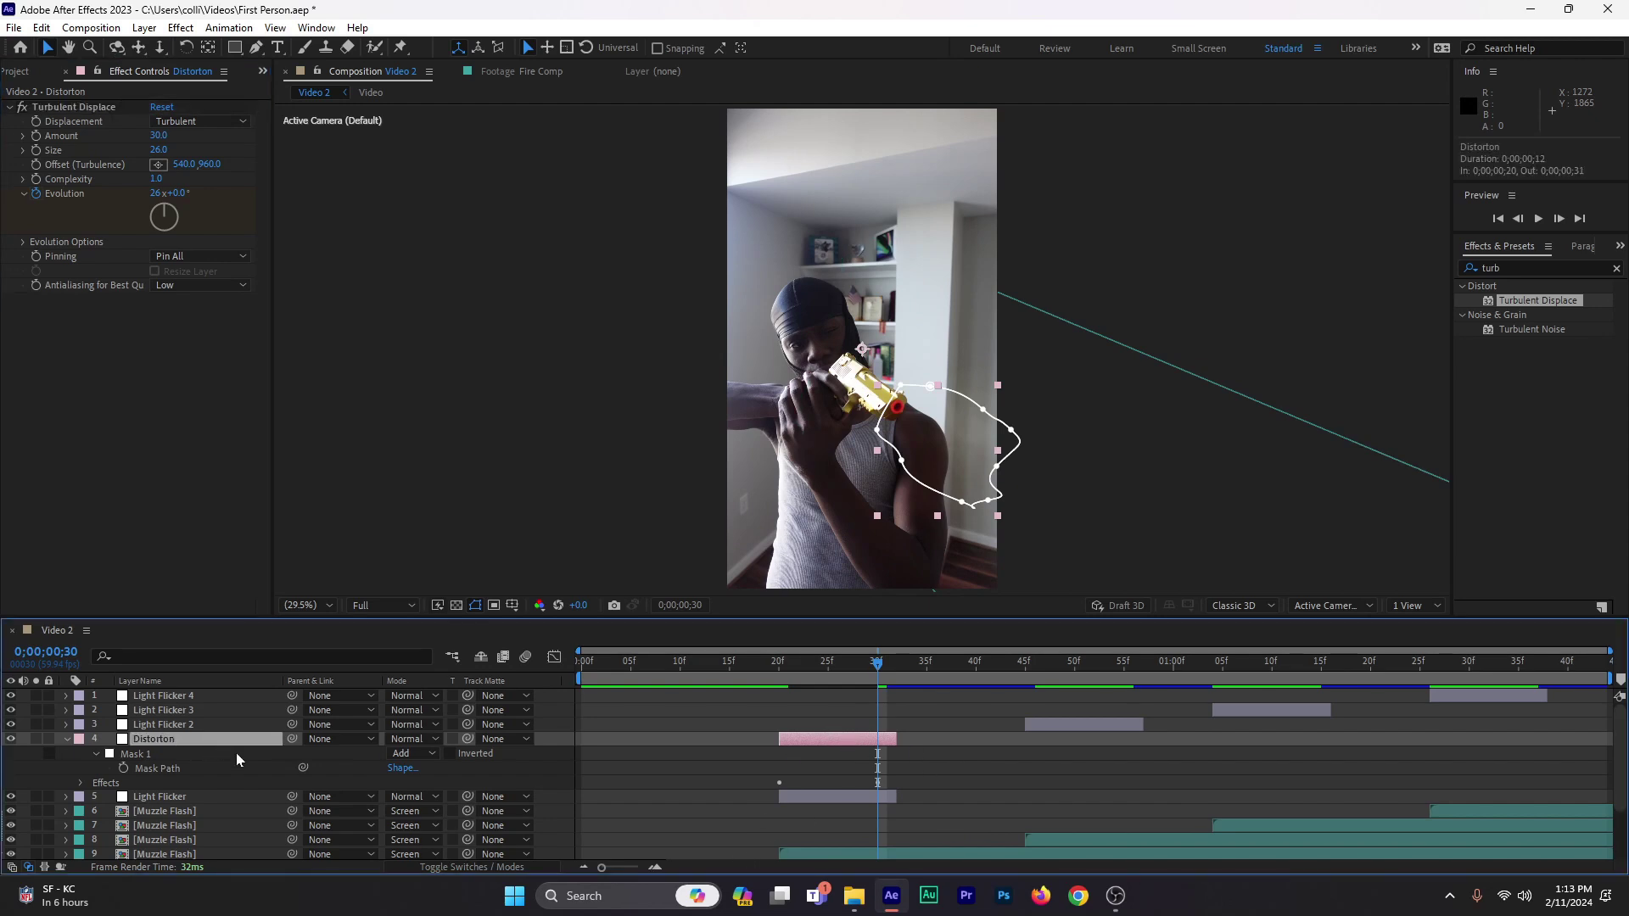
key(t)
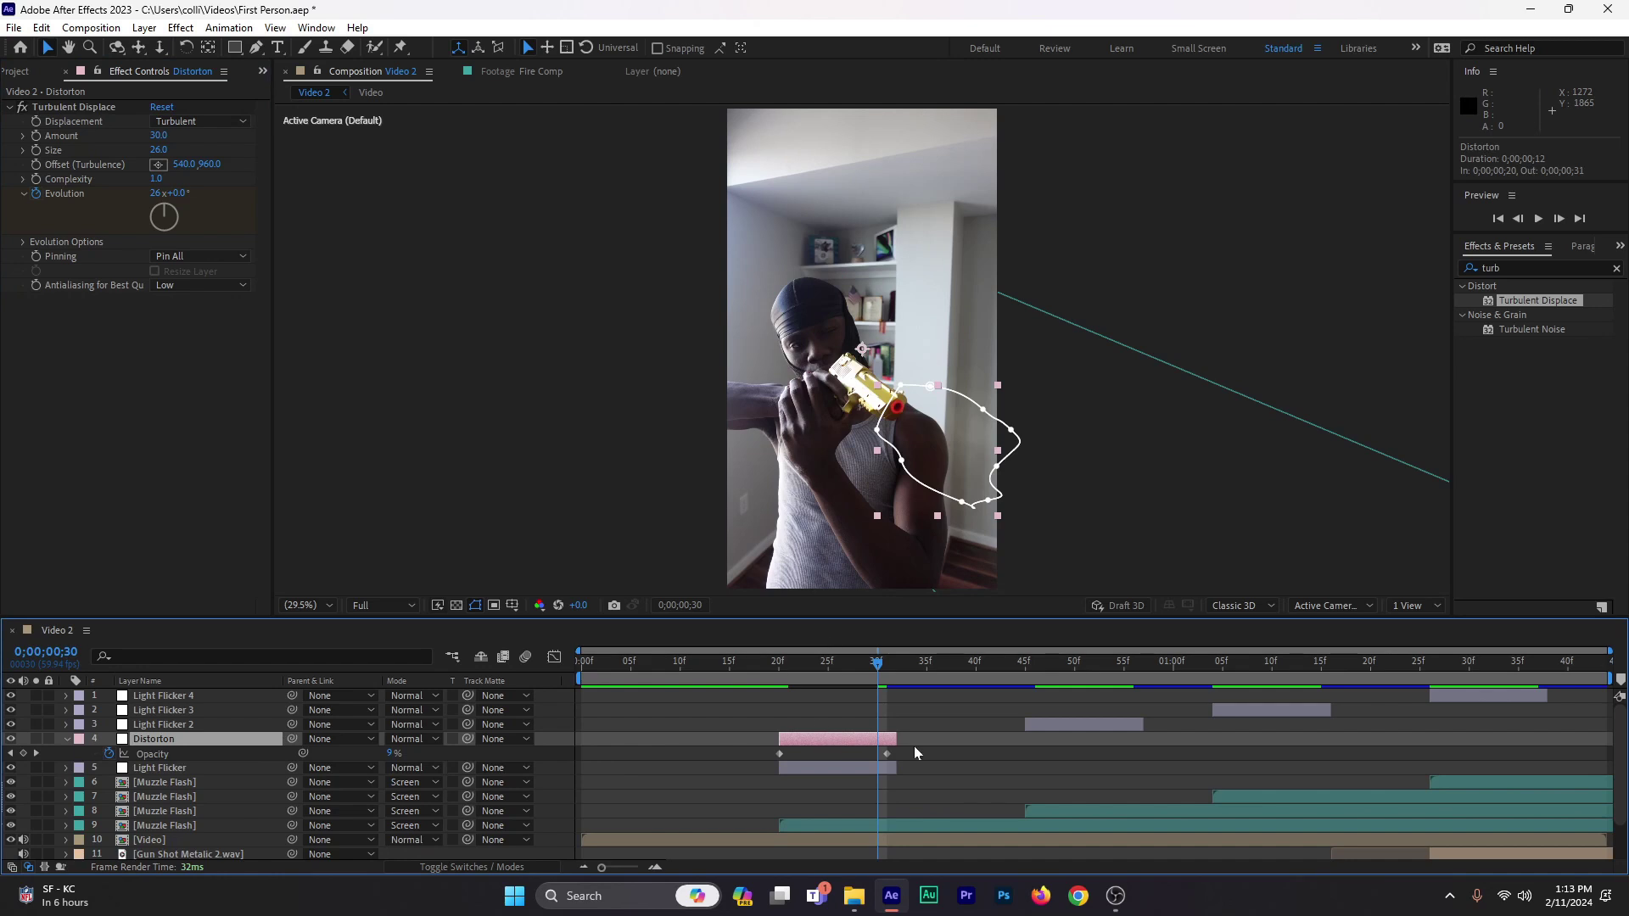
drag(901, 739, 1001, 746)
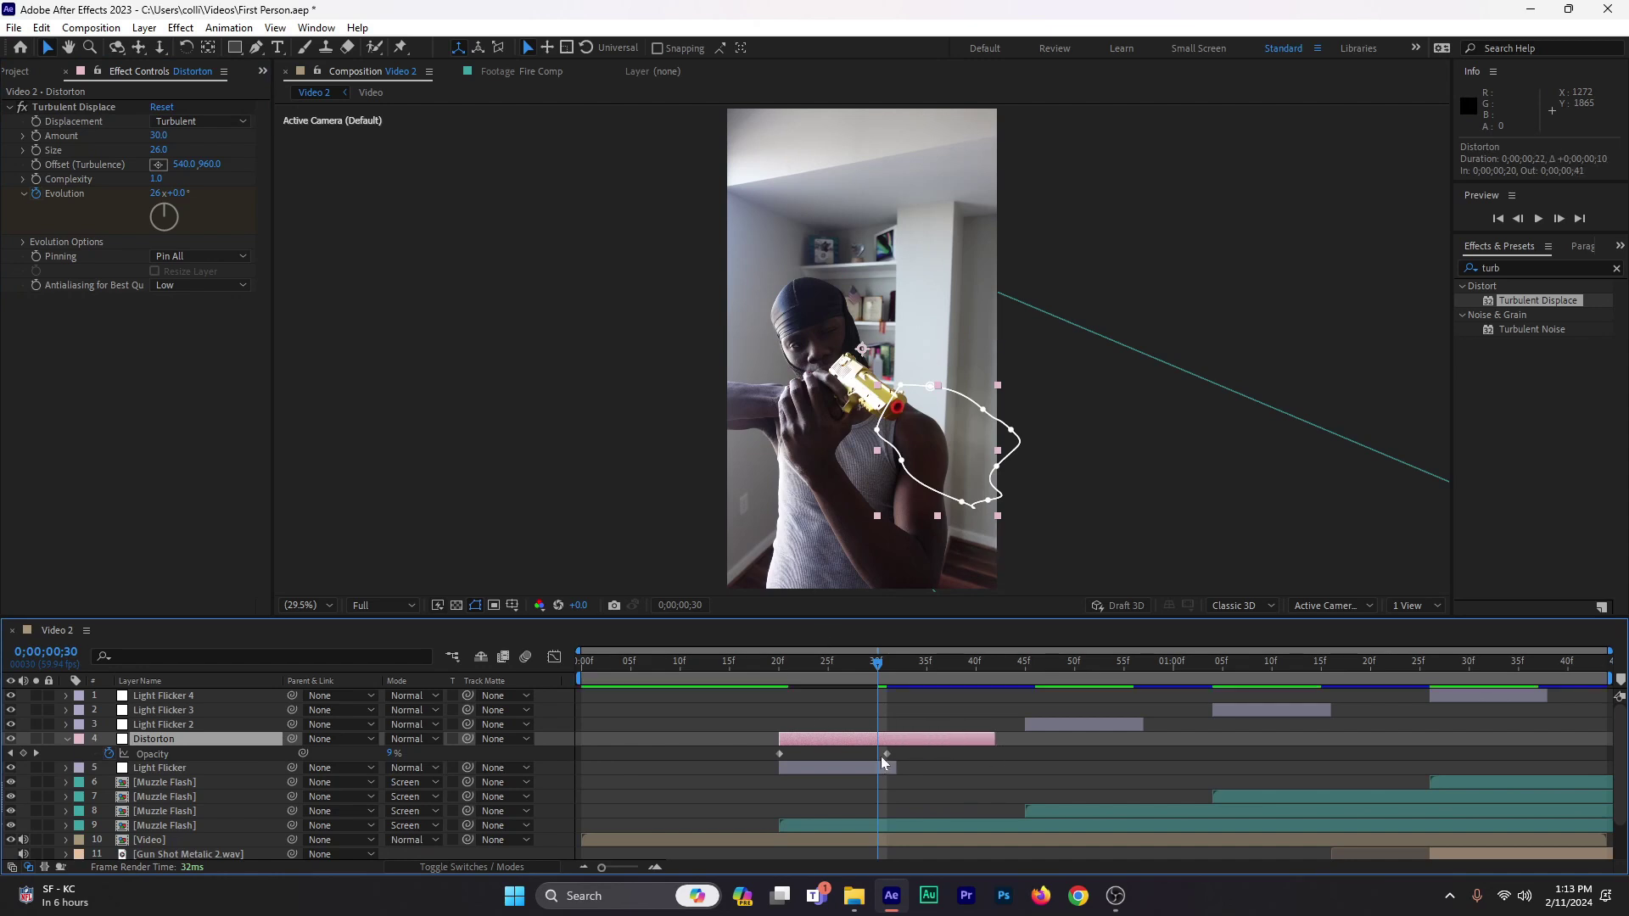
drag(886, 754, 986, 779)
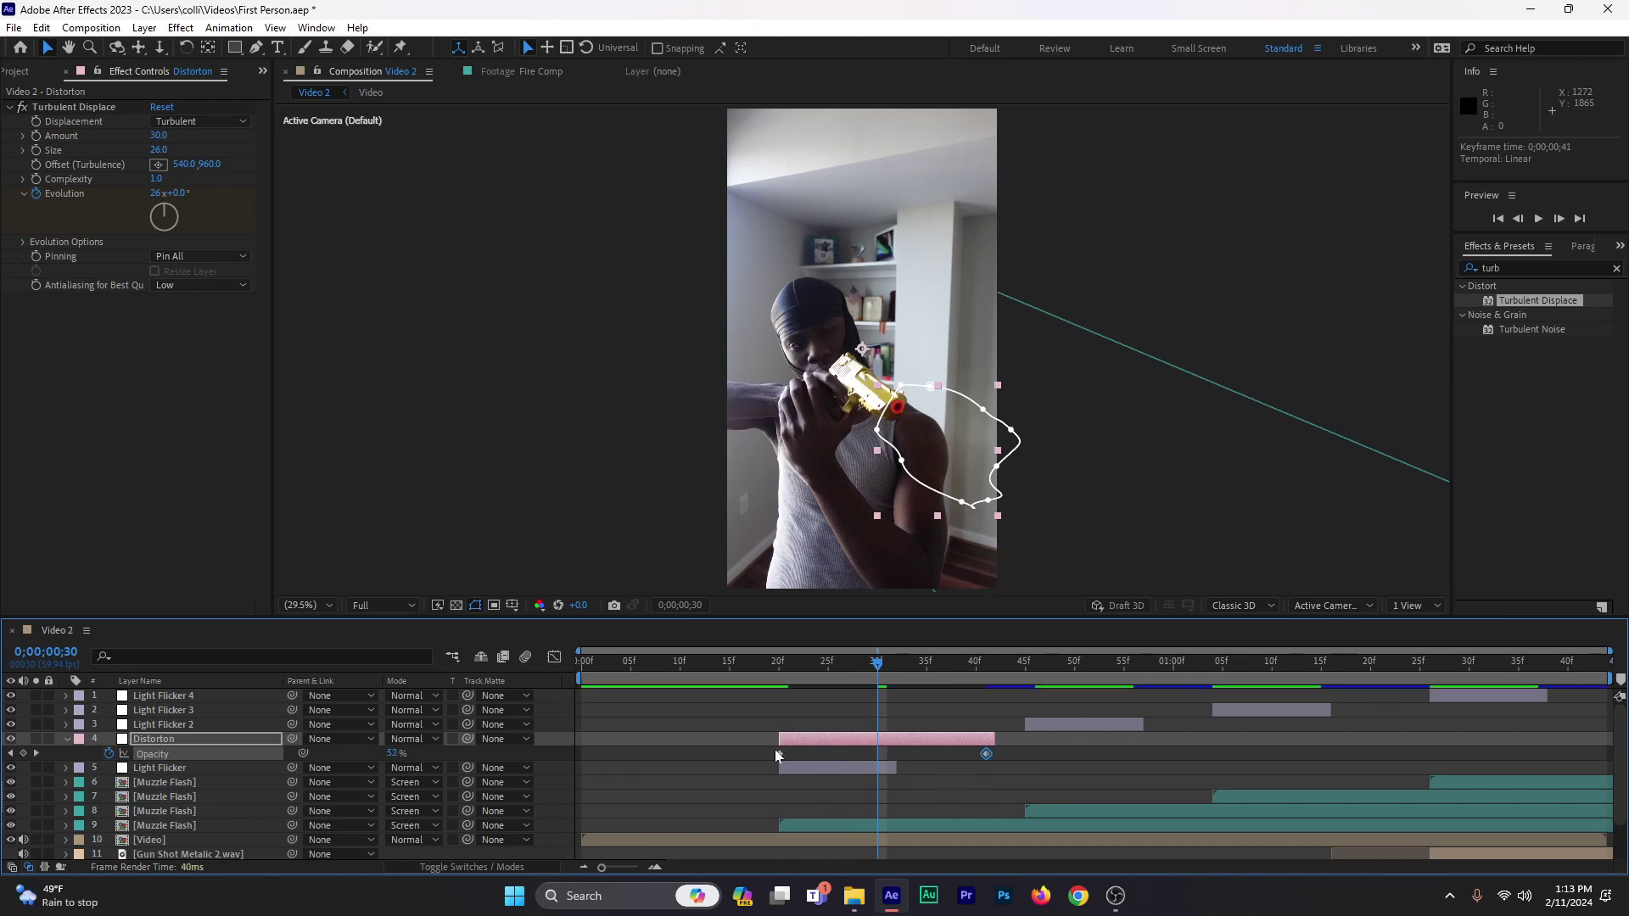
drag(777, 753, 818, 754)
Step: Try Turbulent Displace with Amount 60 and Size 27 on the Distorton layer and play back the first shot
click(751, 666)
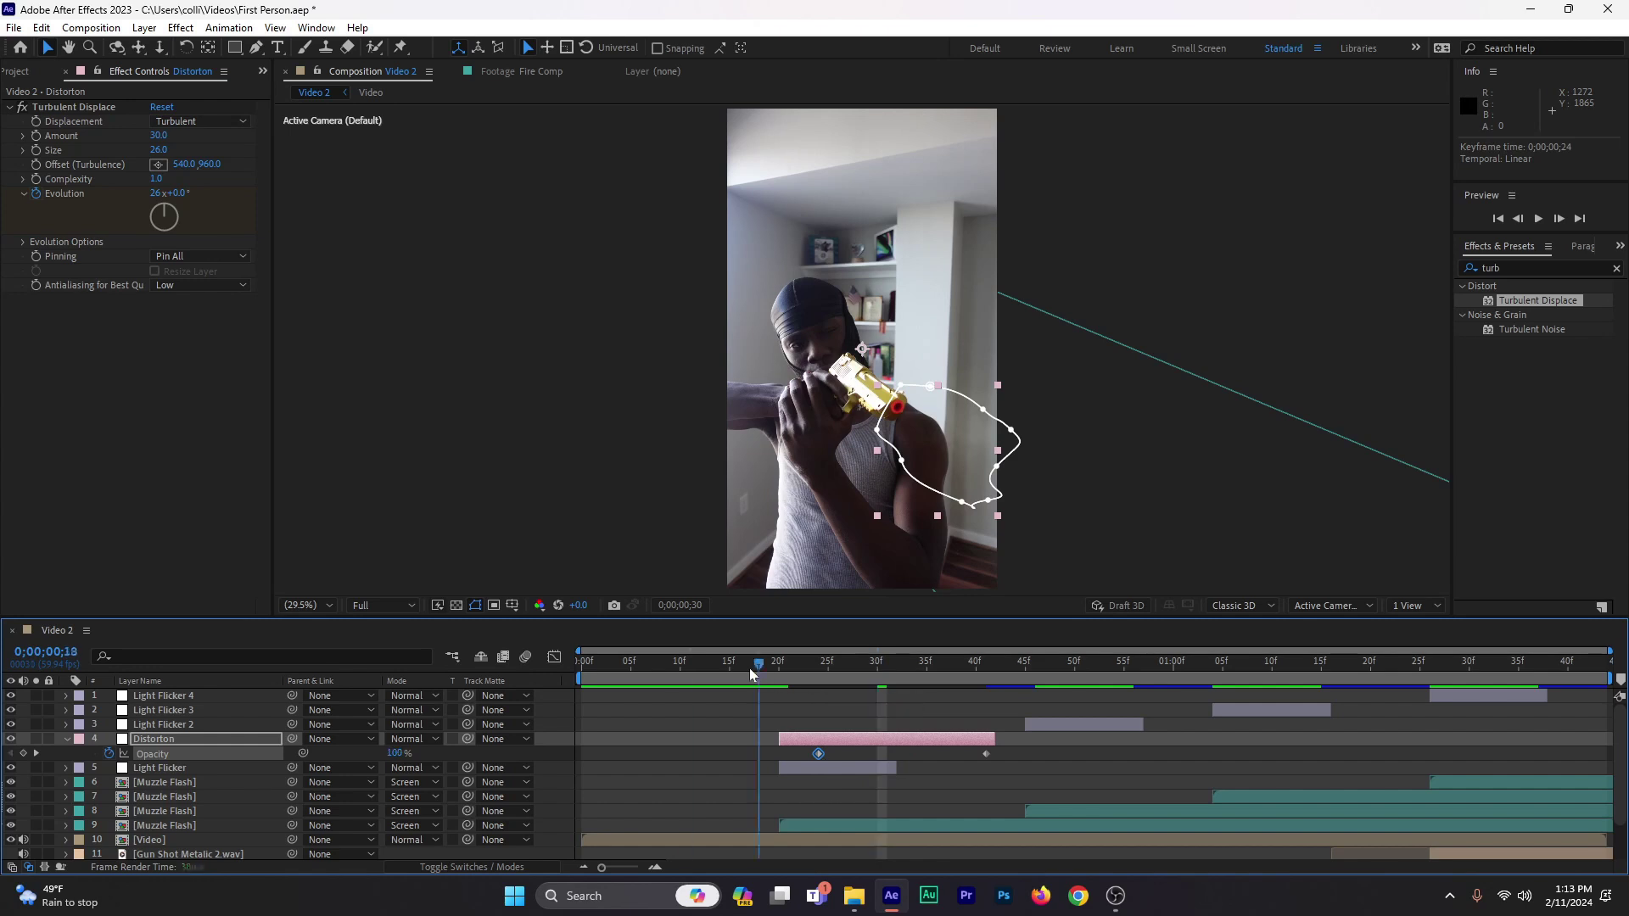
drag(750, 669, 785, 679)
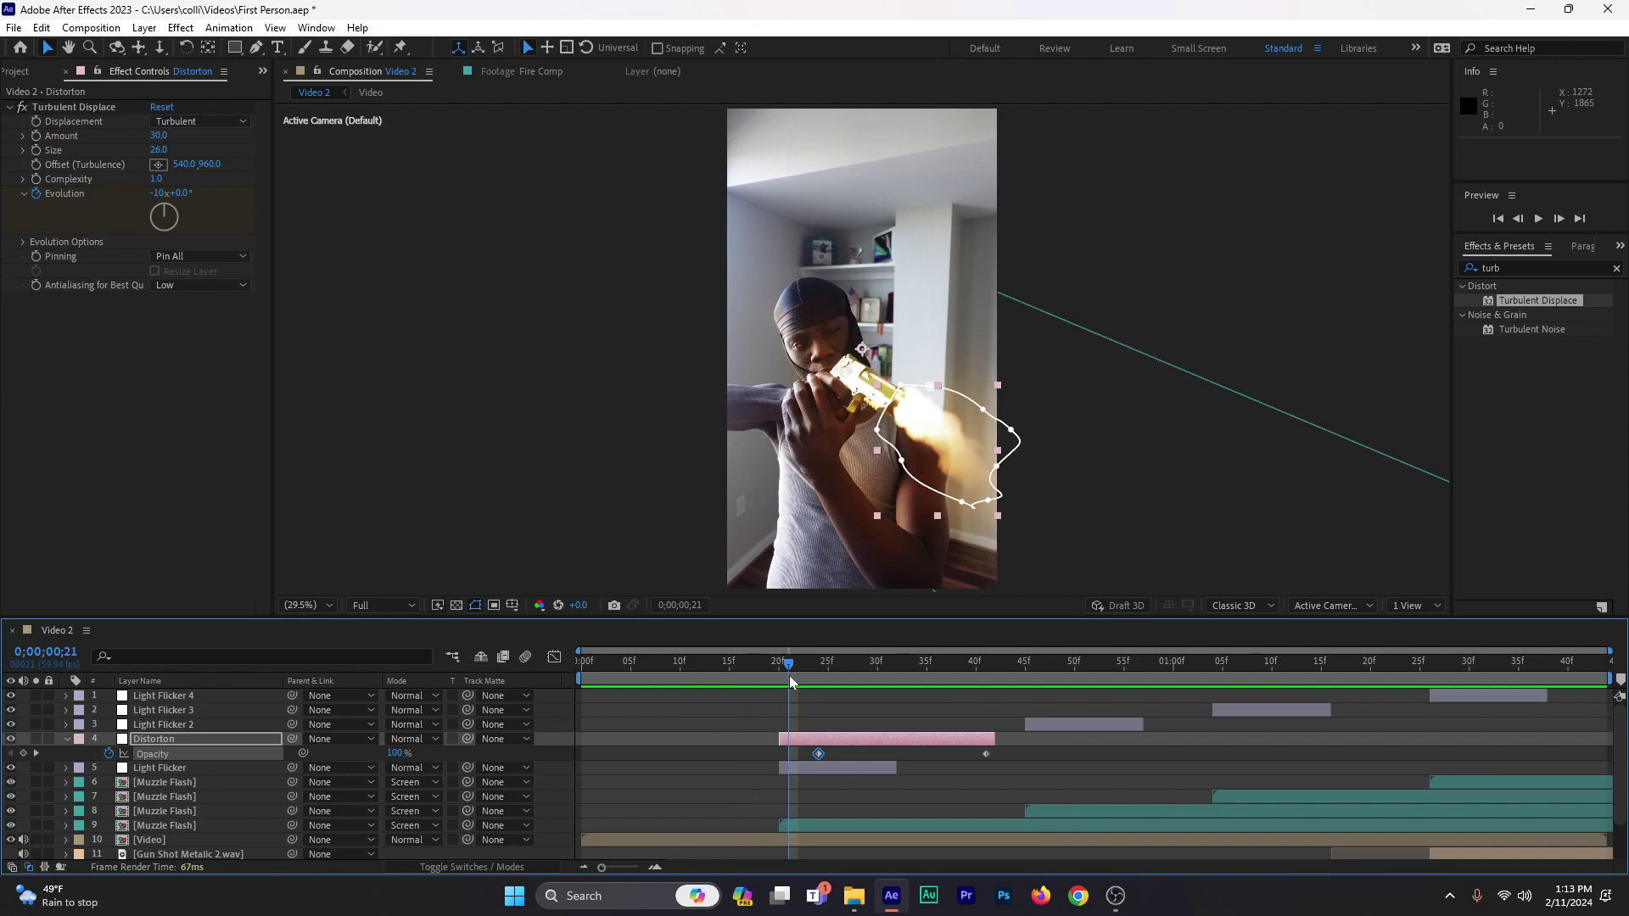
click(158, 136)
mouse_move(159, 136)
mouse_down()
mouse_move(183, 141)
mouse_move(166, 160)
mouse_up()
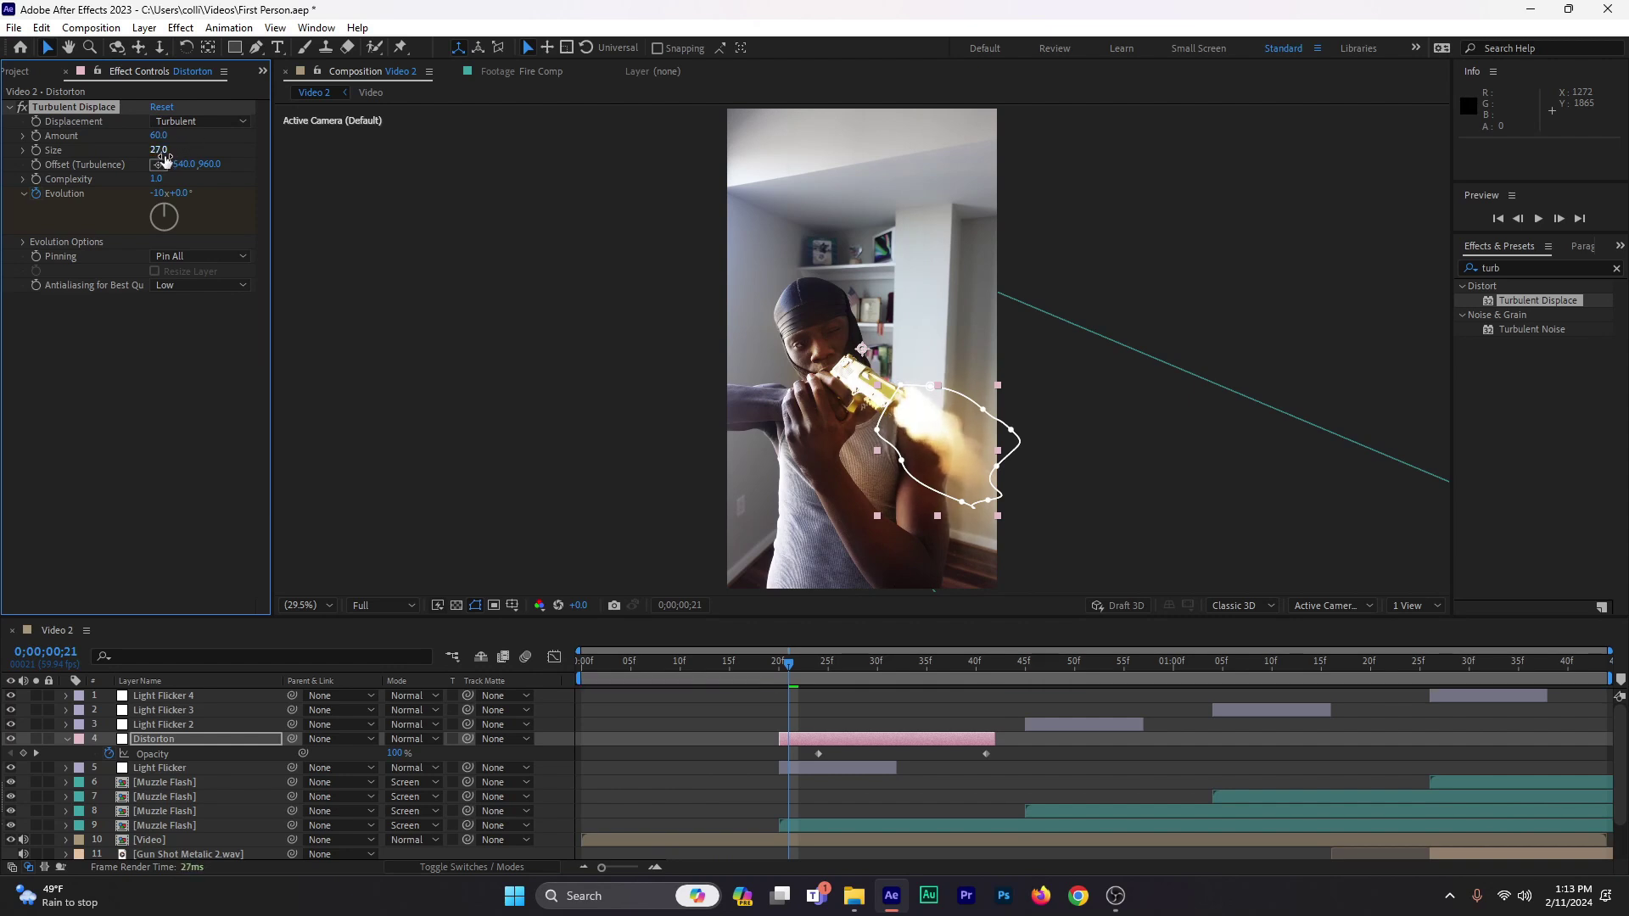
click(739, 674)
key(space)
Step: Set the Distorton layer's Turbulent Displace to Amount 21, Size 33 and Bulge displacement, and play back the first shot
click(752, 670)
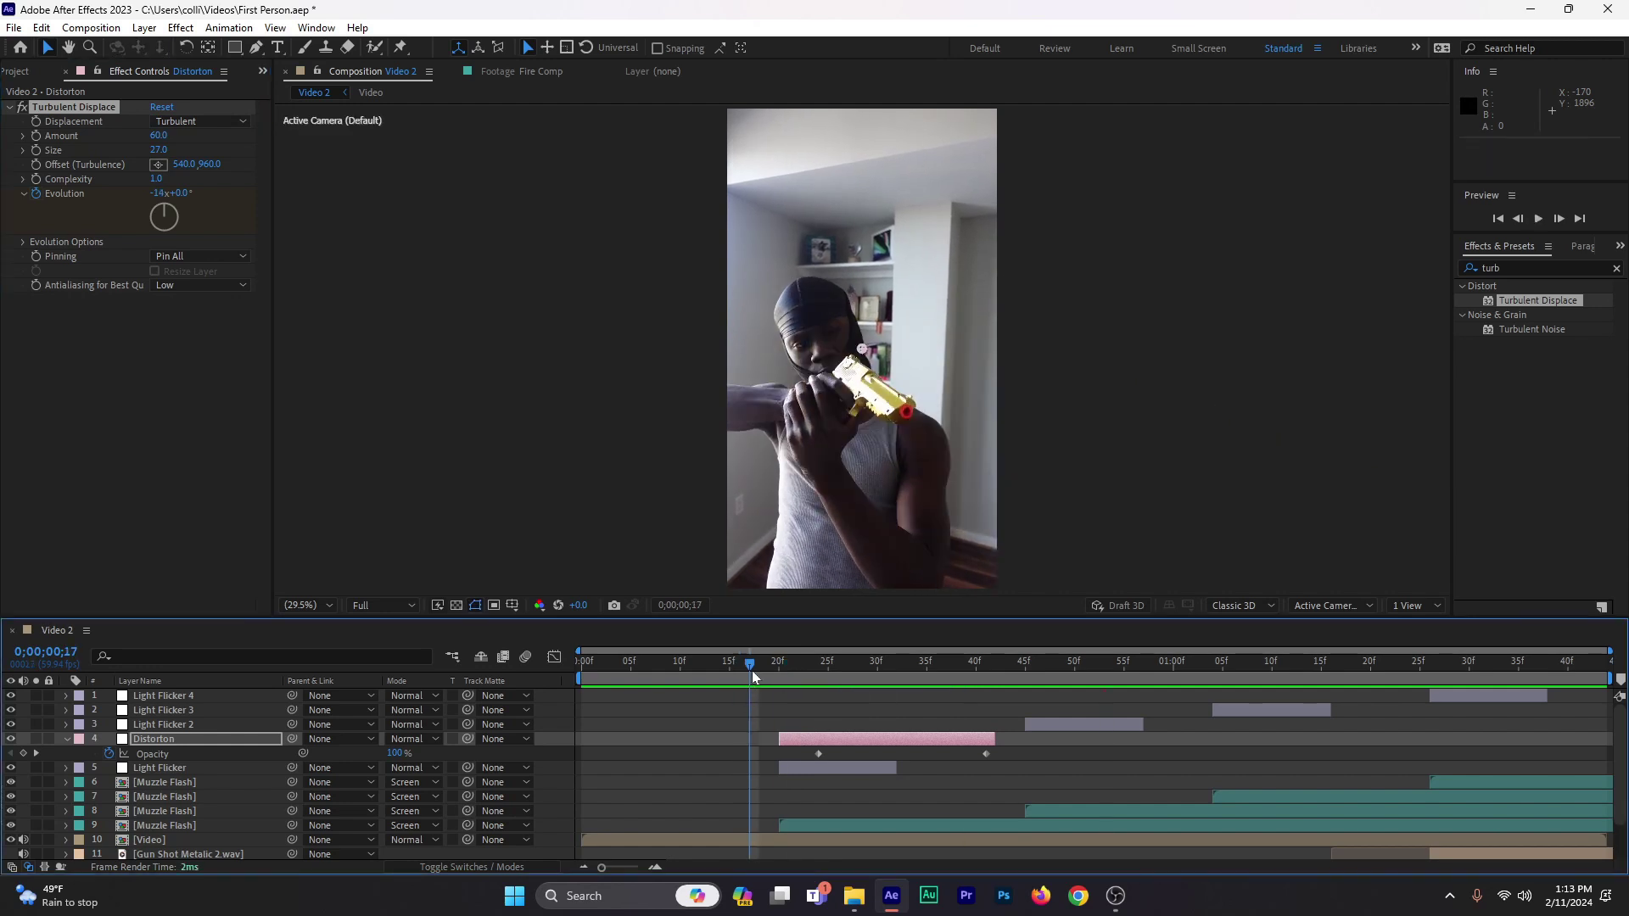
drag(752, 670, 797, 675)
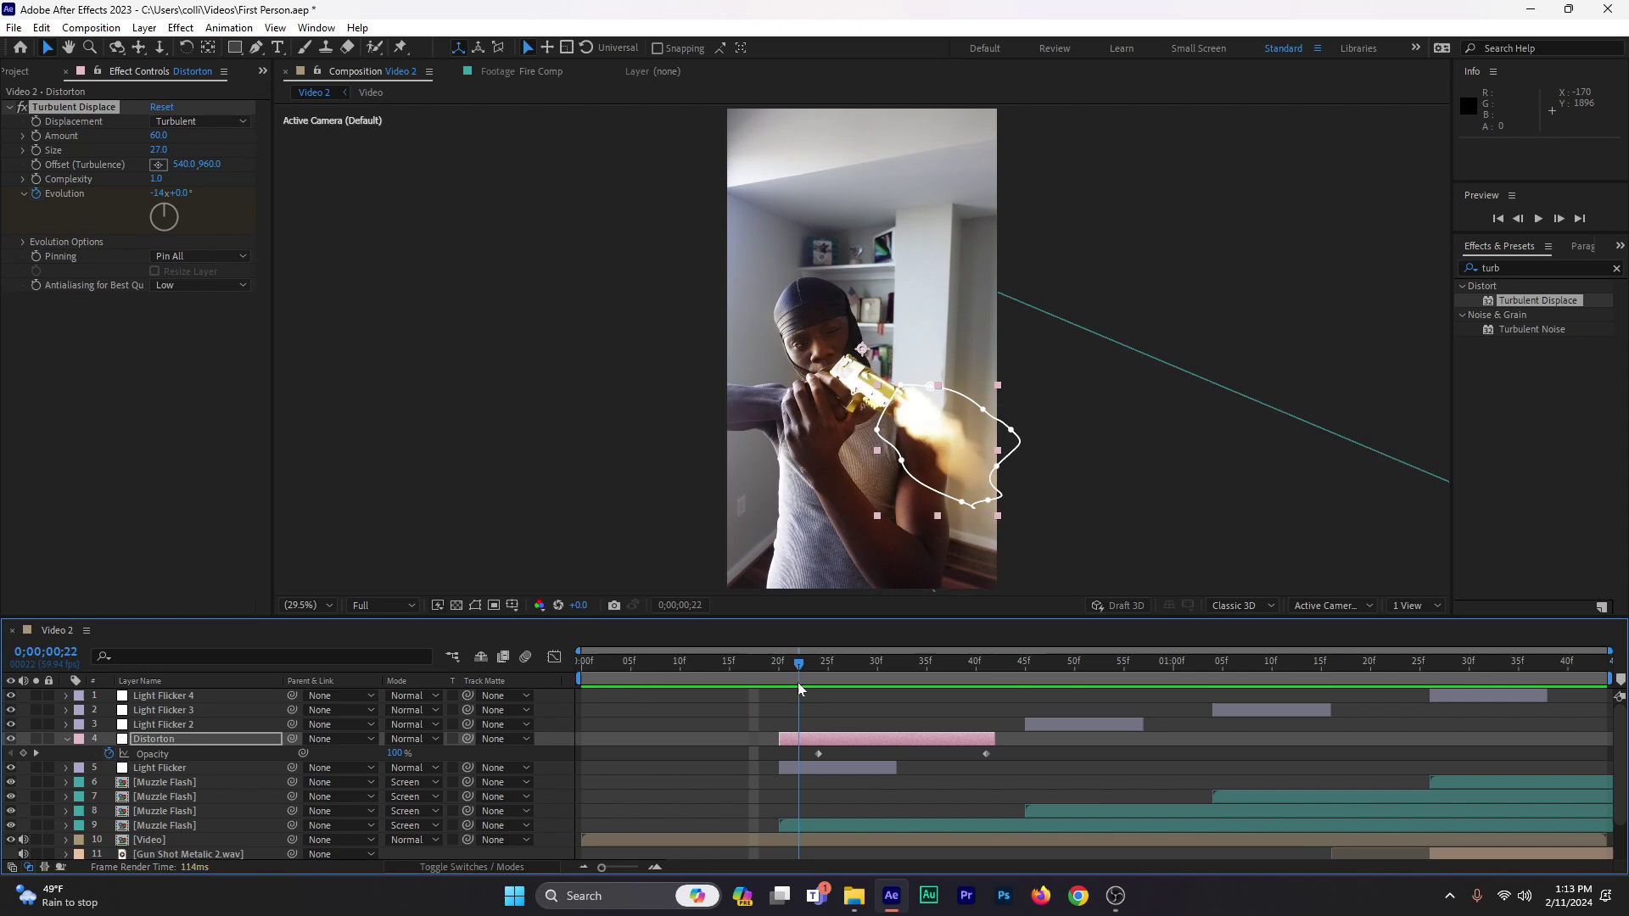
mouse_move(157, 135)
mouse_down()
mouse_move(125, 137)
mouse_move(131, 155)
mouse_move(158, 154)
mouse_up()
click(175, 124)
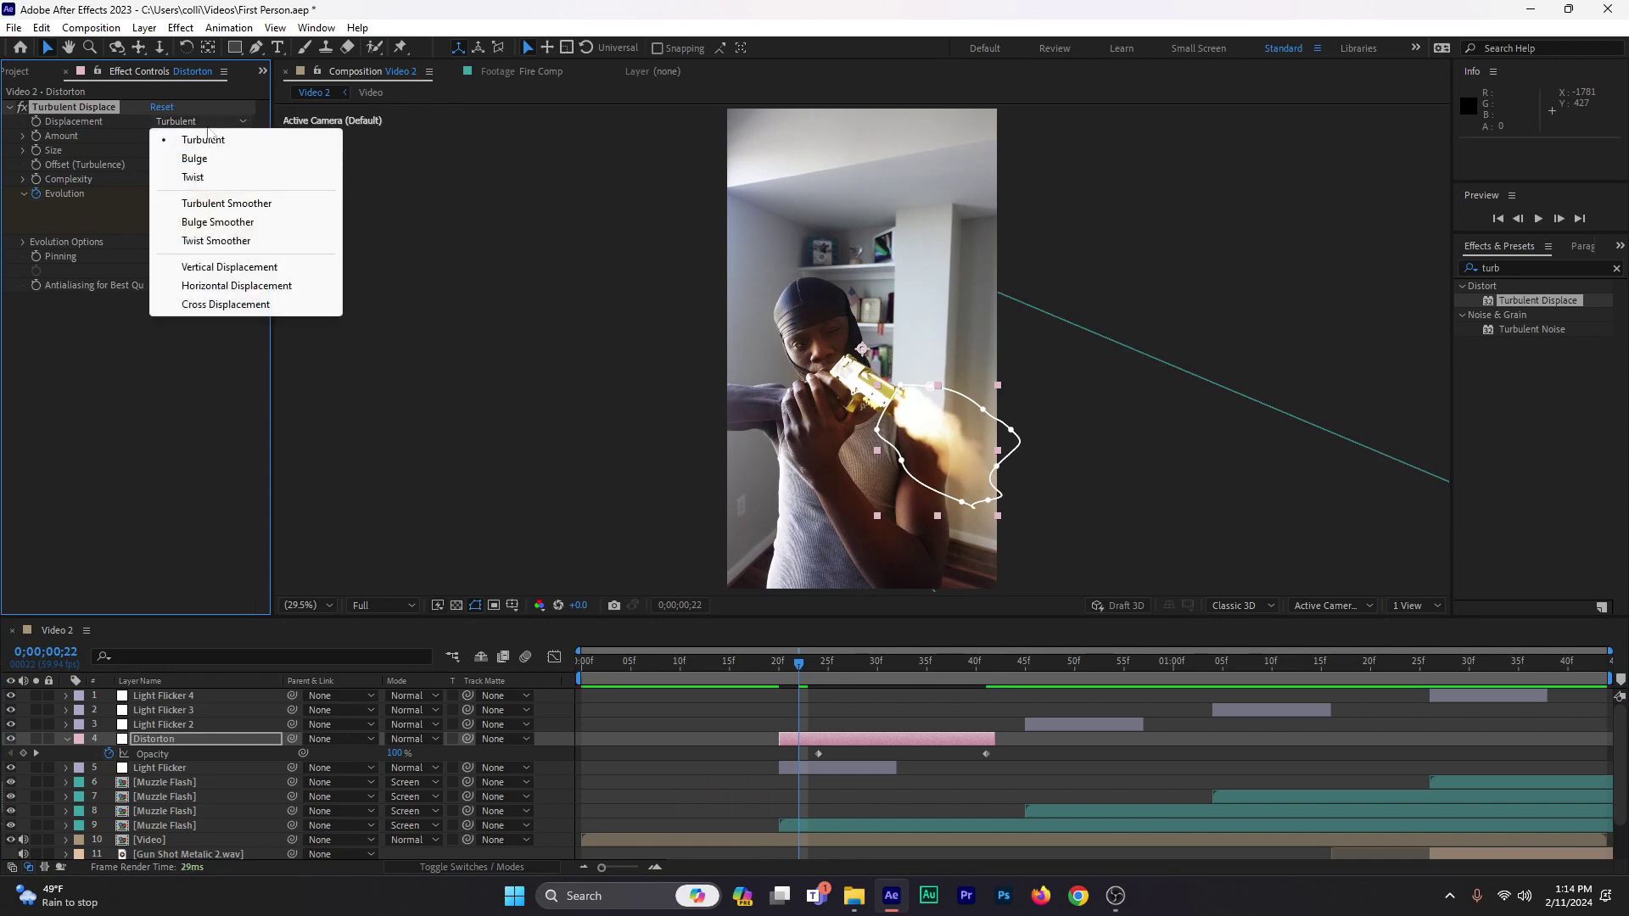
click(198, 157)
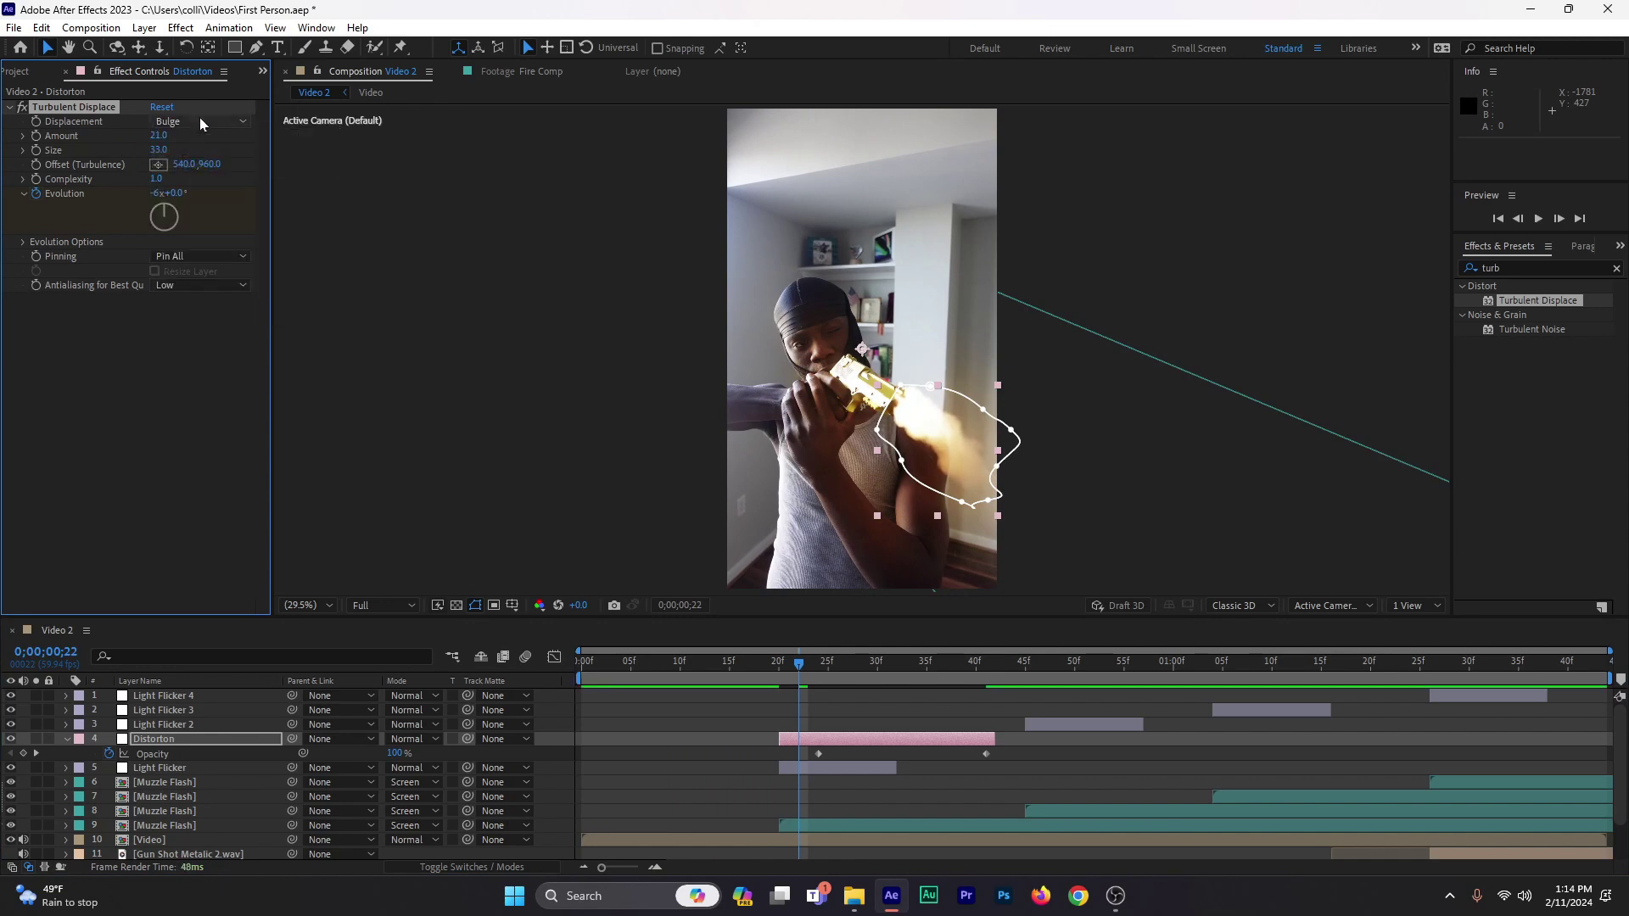
click(200, 121)
click(134, 370)
click(737, 666)
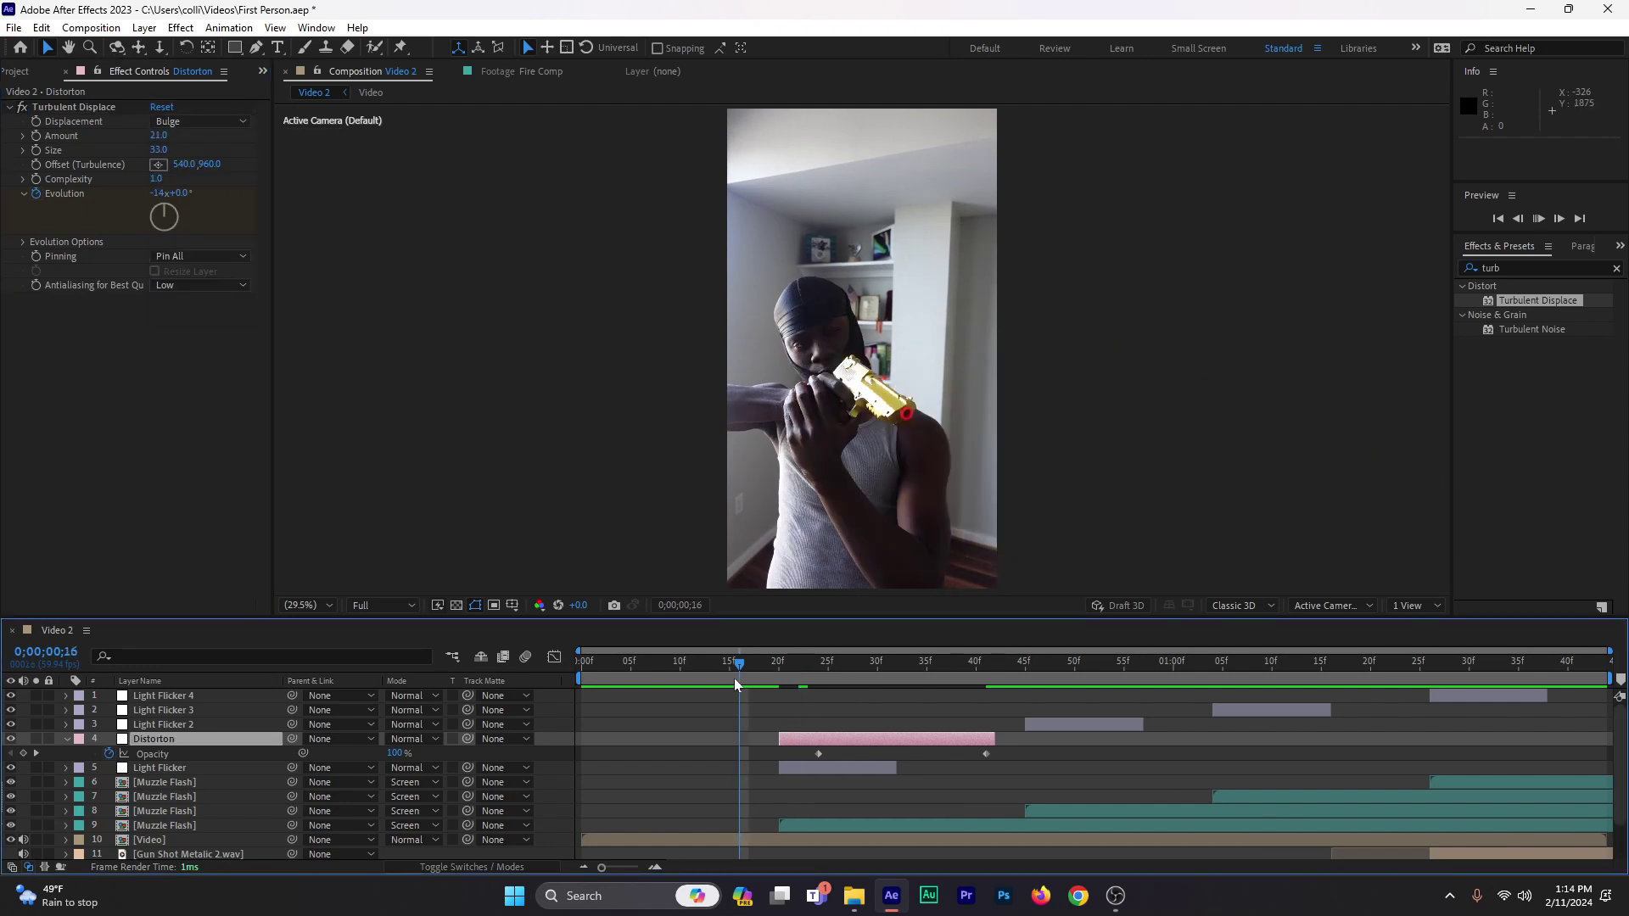
key(space)
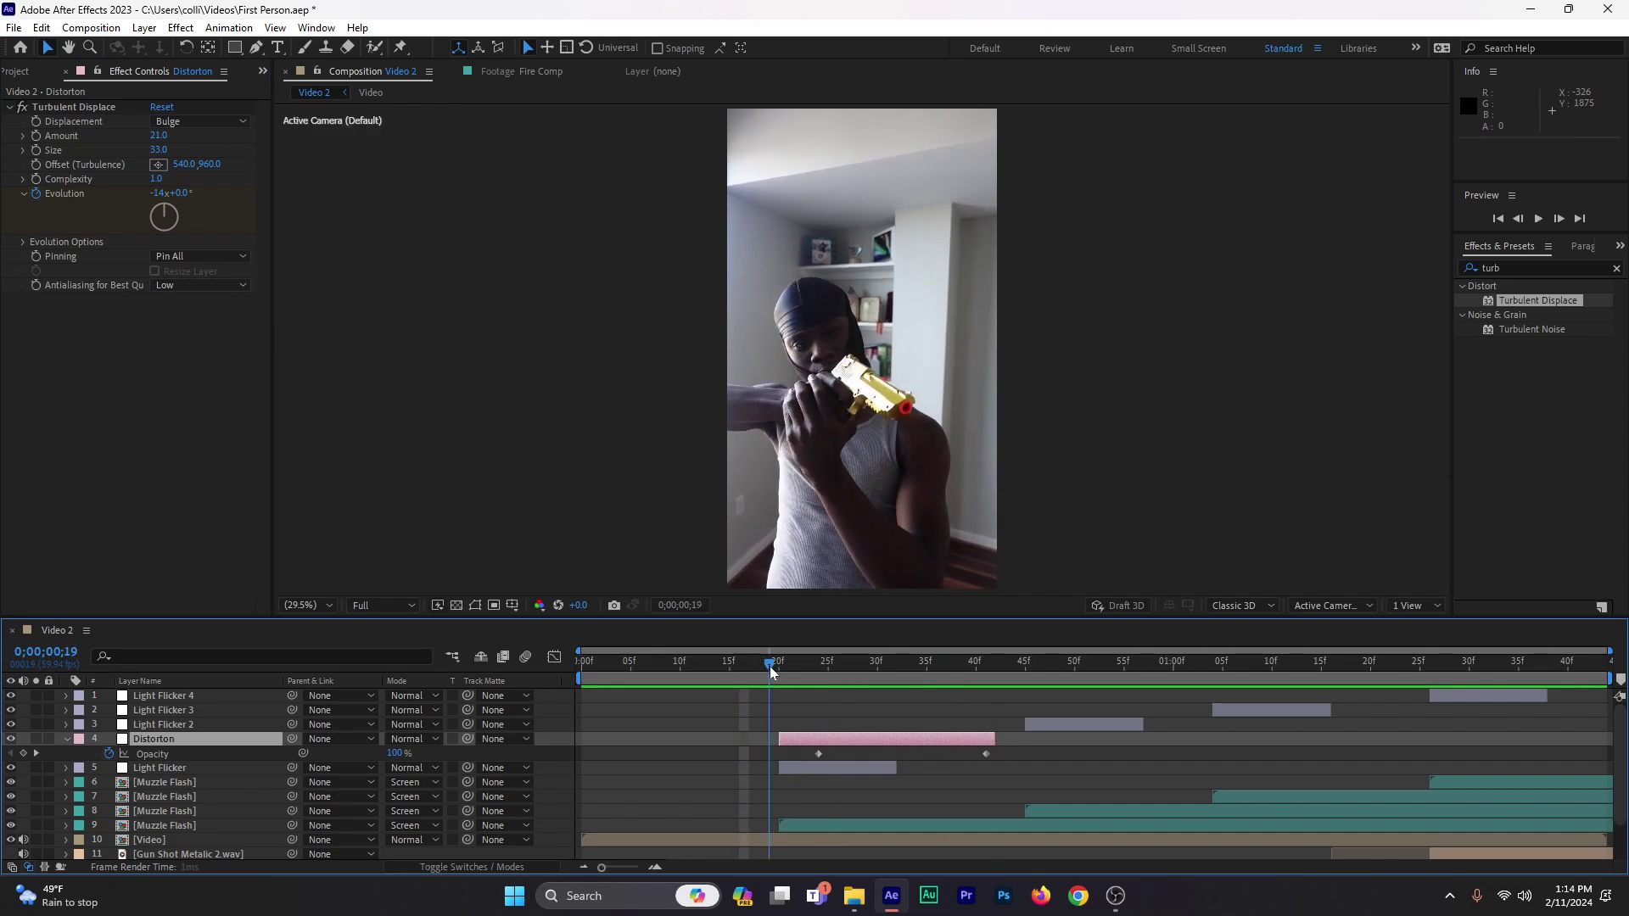
click(778, 665)
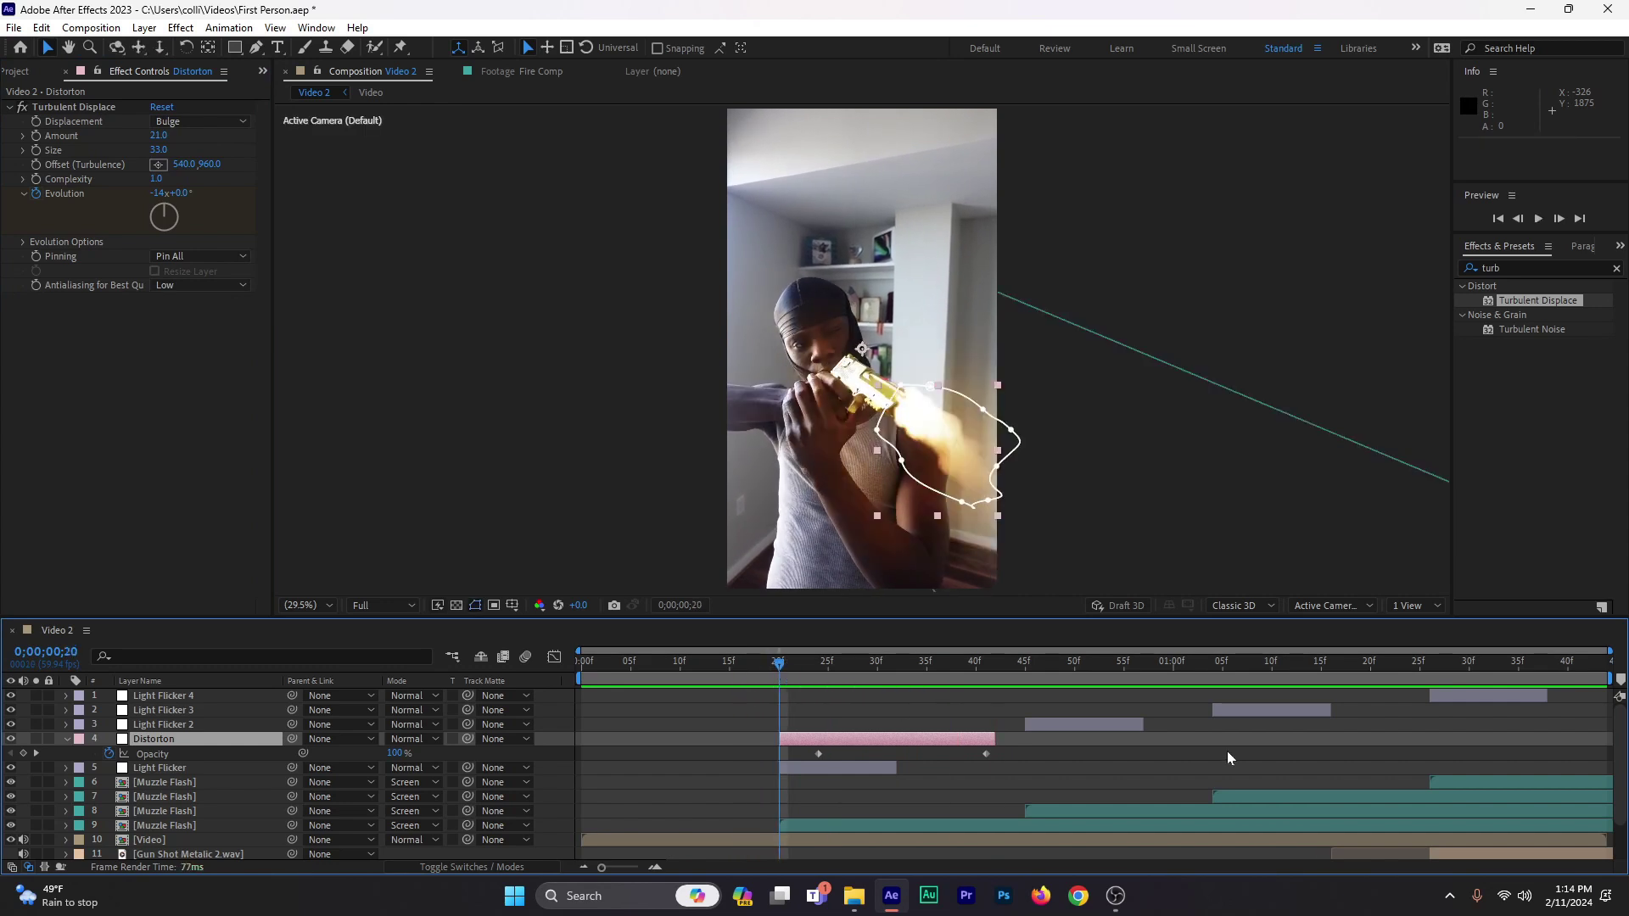
Step: Duplicate the Distorton layer, place the copy above Light Flicker 2 and start it at 0;00;00;45
click(67, 738)
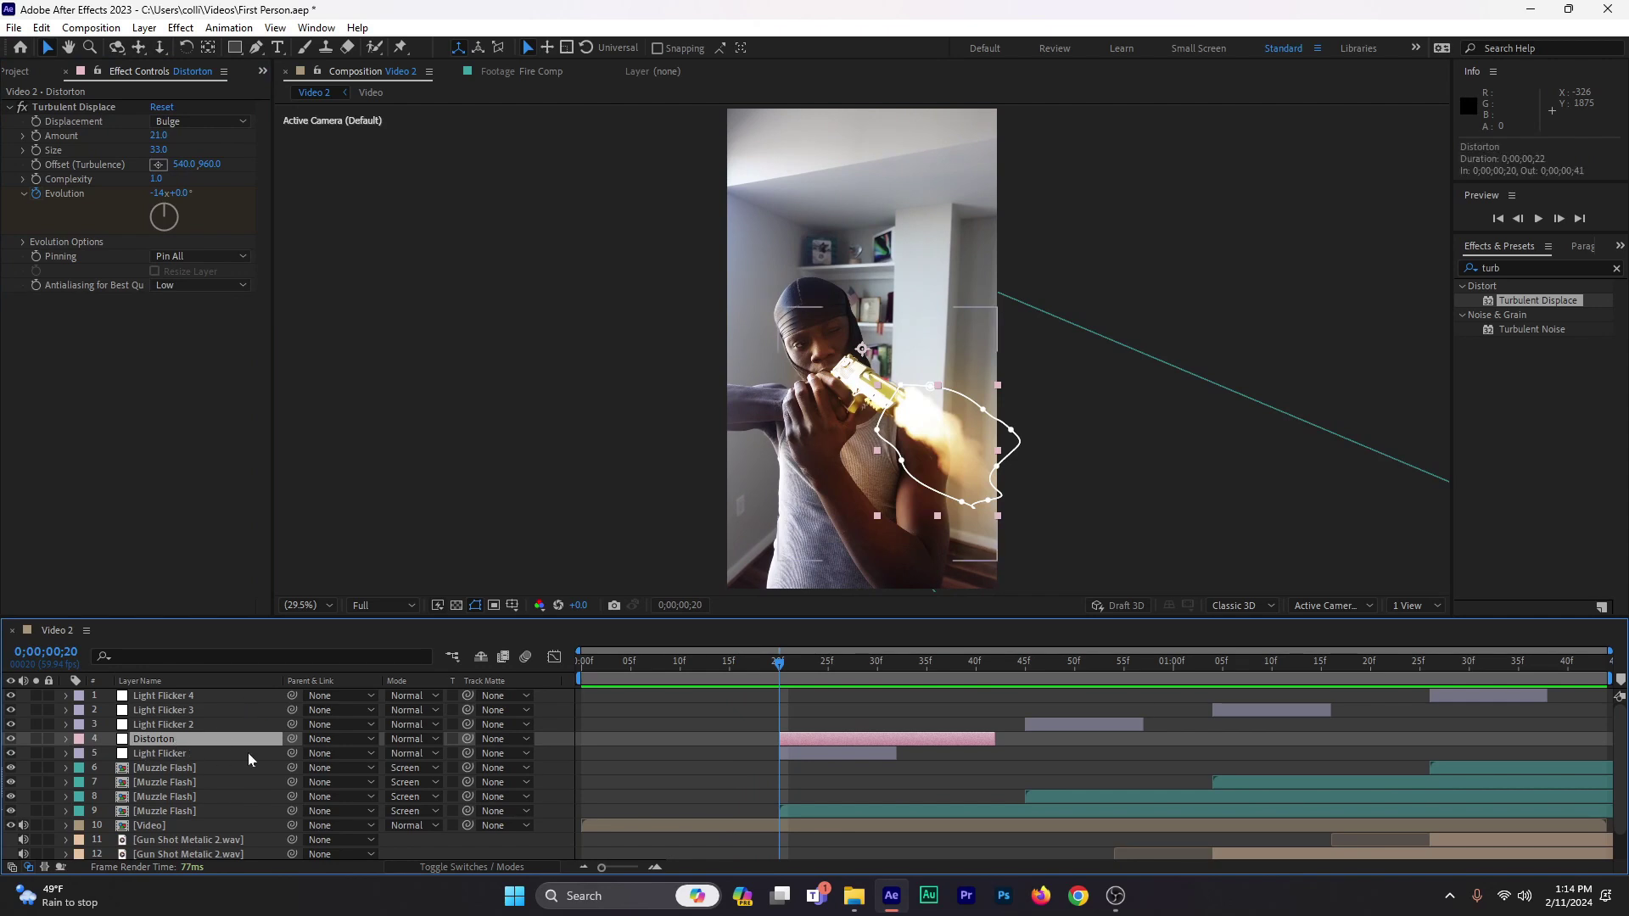
key(ctrl+d)
drag(190, 745, 192, 718)
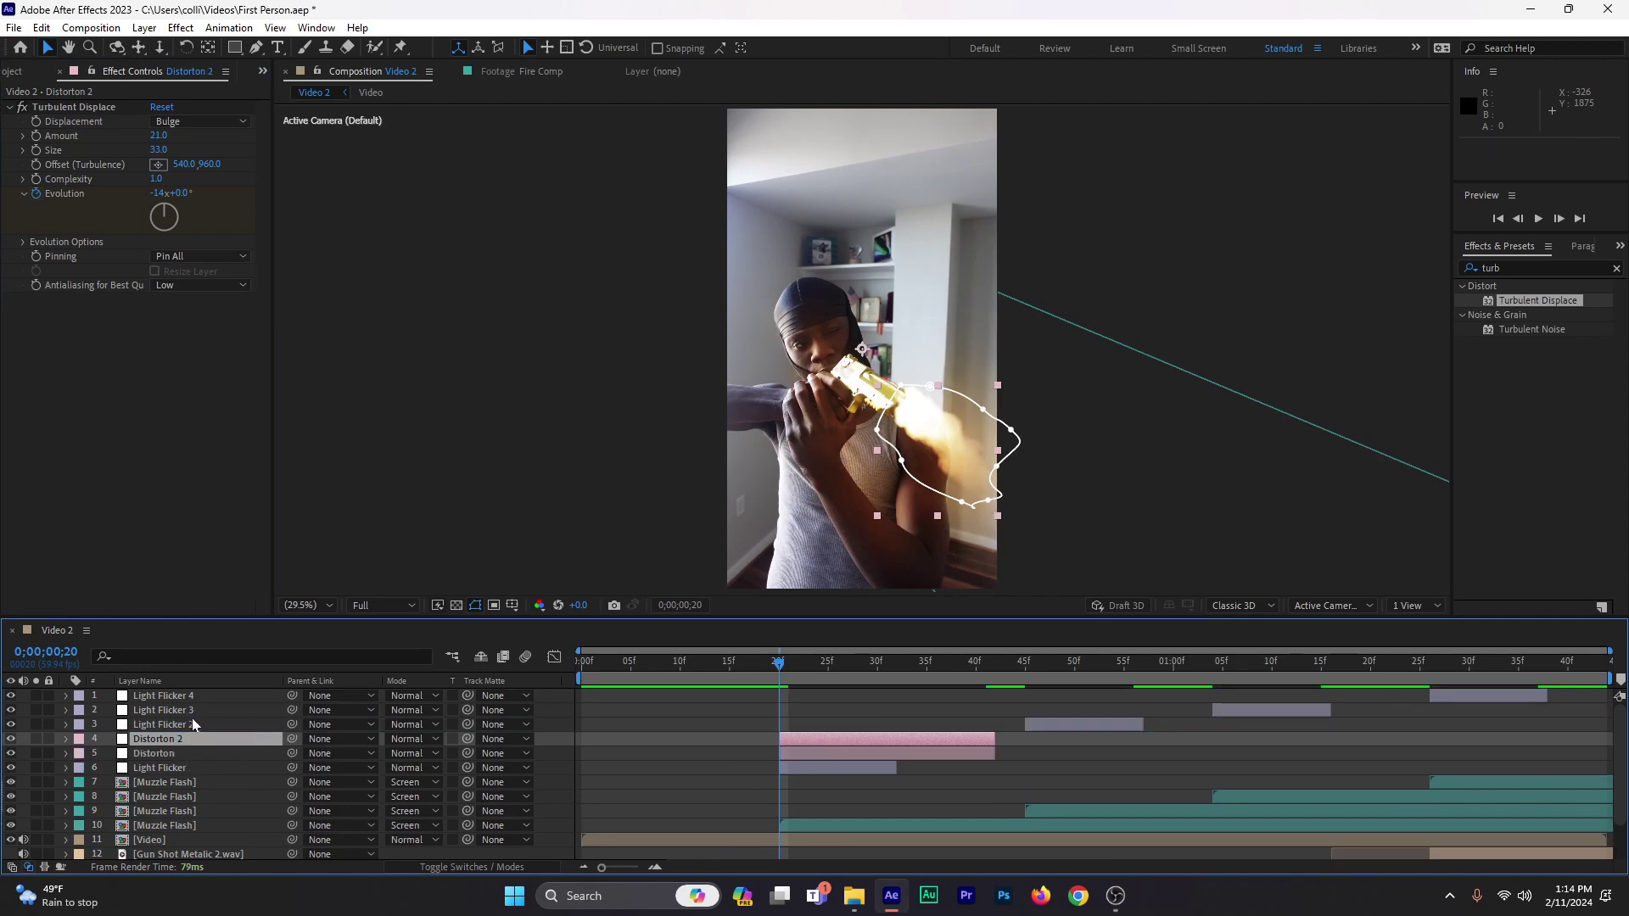
drag(857, 720, 1099, 740)
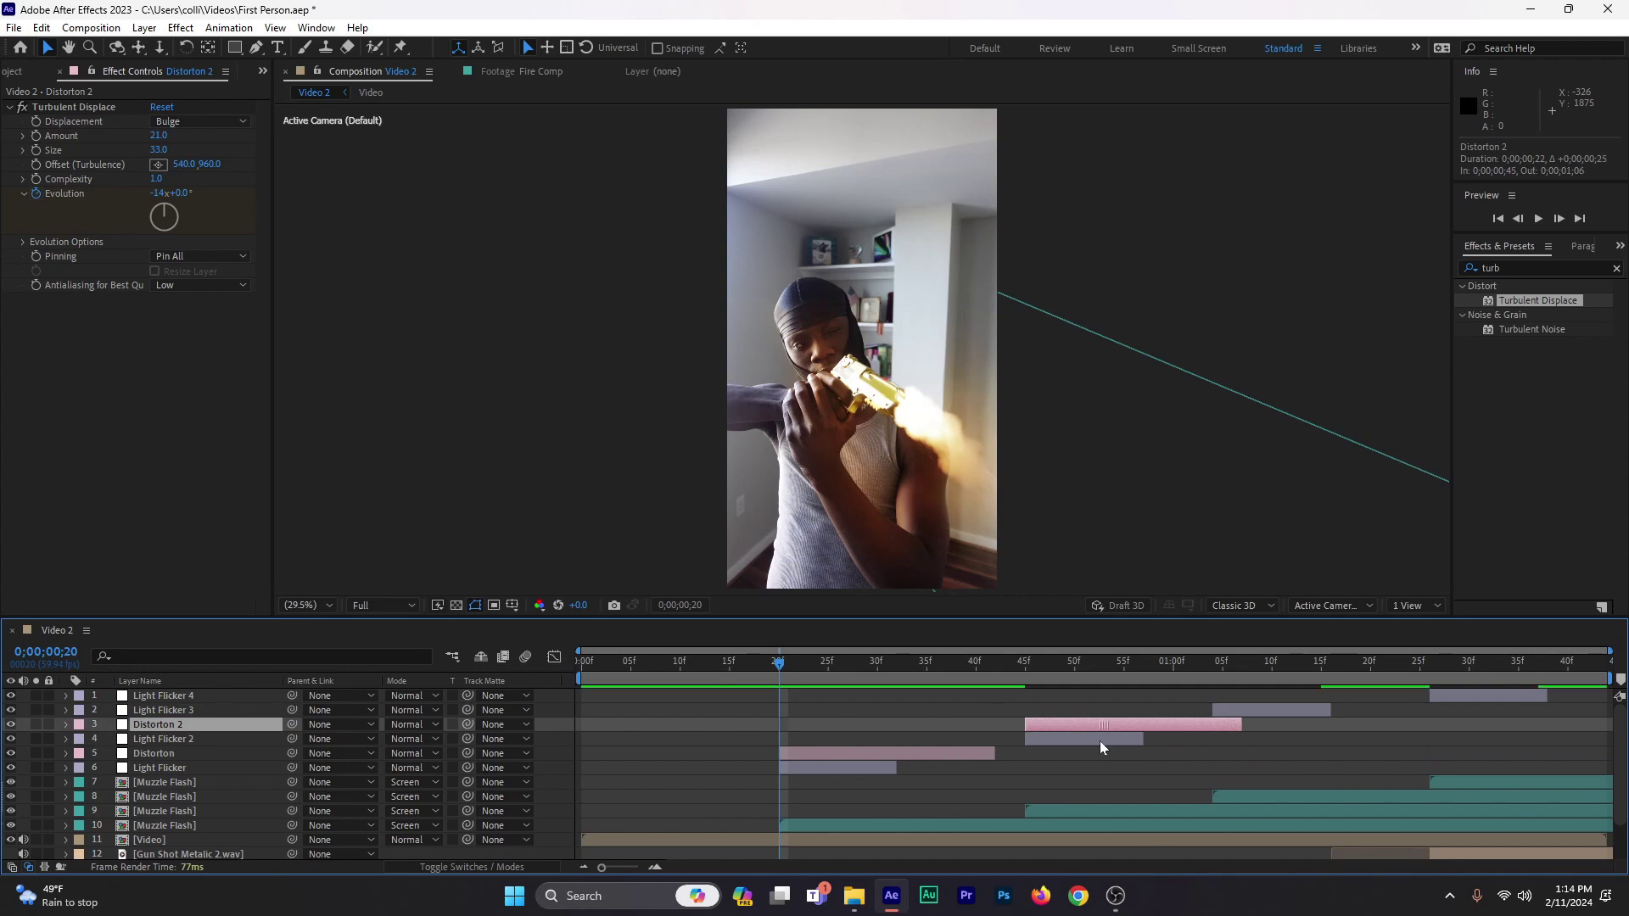
Step: Move the whole Mask 1 of Distorton 2 up and left to surround the second muzzle flash
click(1022, 663)
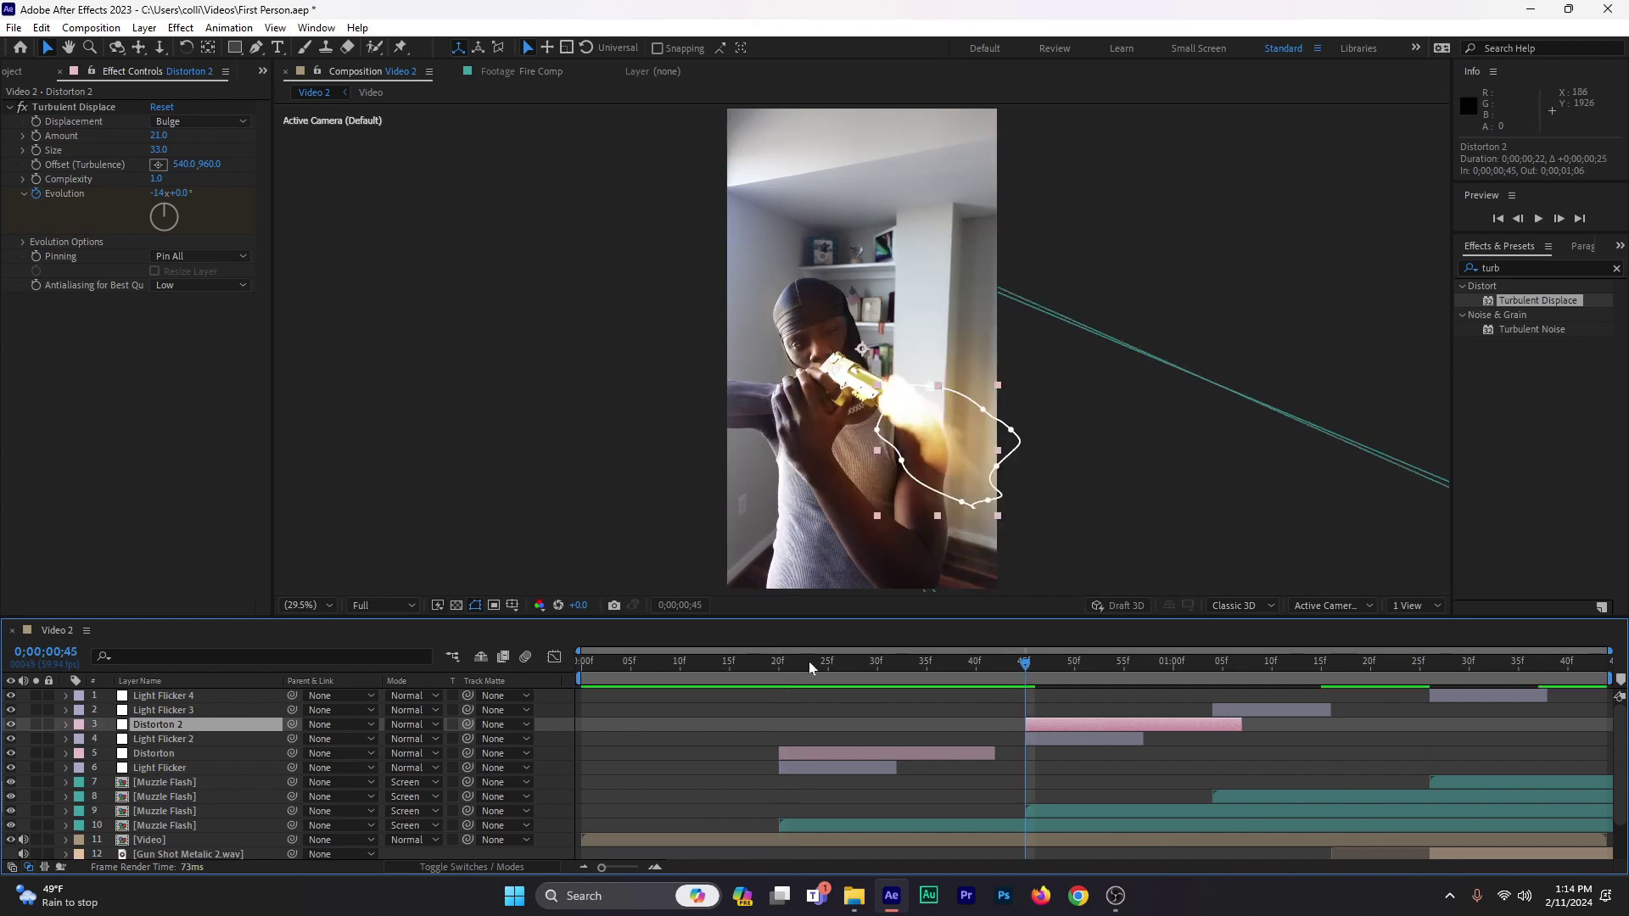
key(m)
click(251, 740)
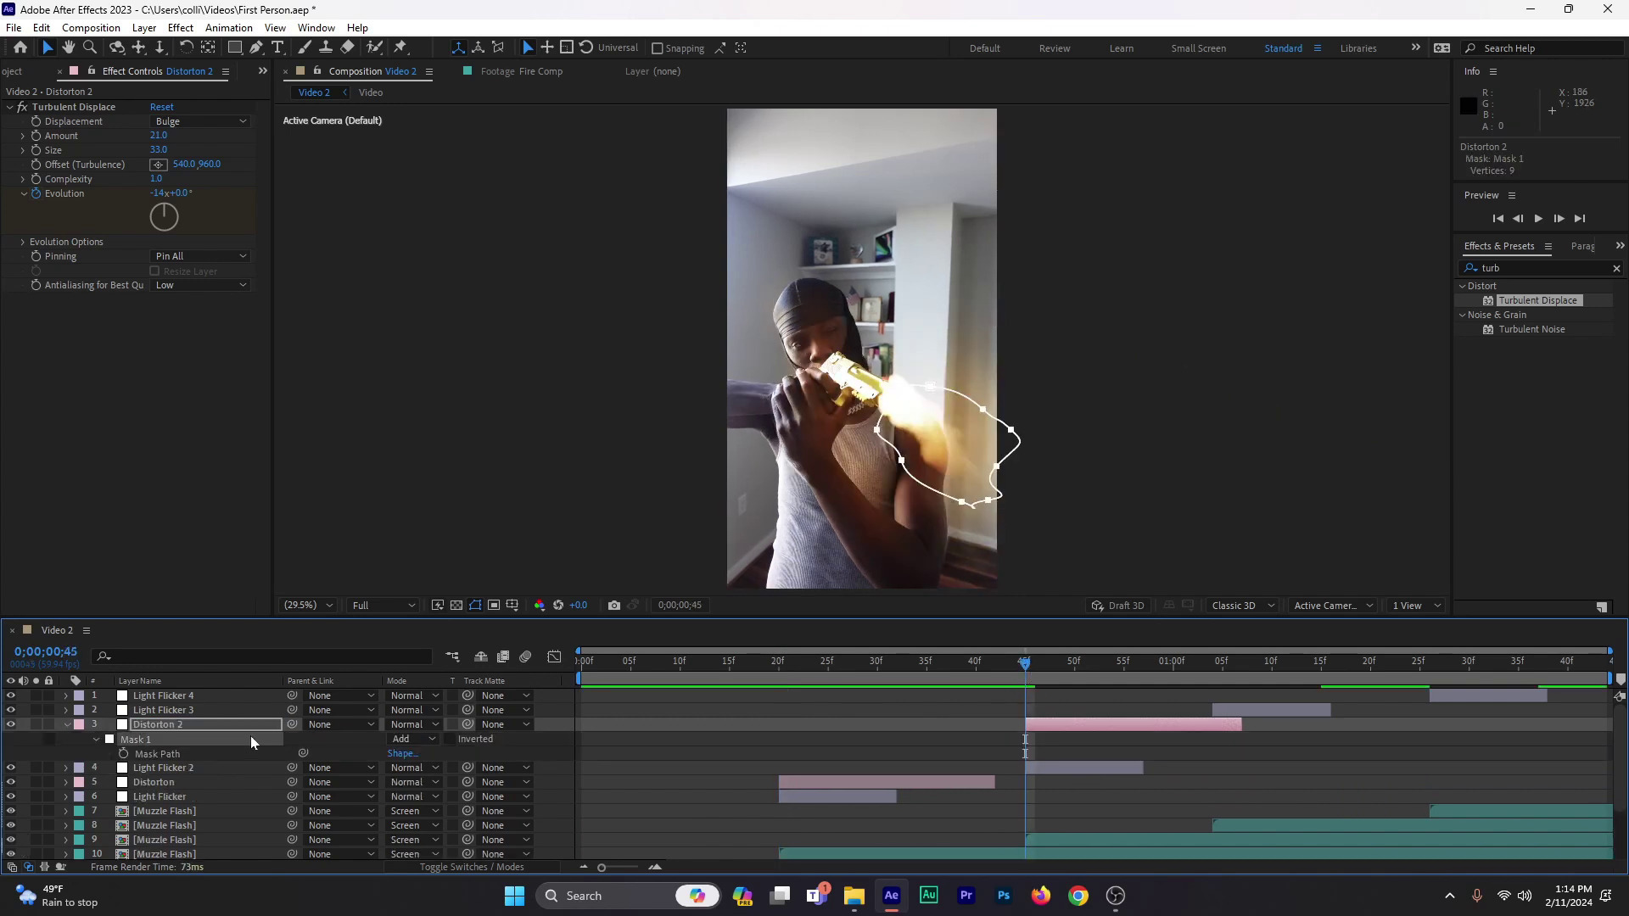
double_click(900, 465)
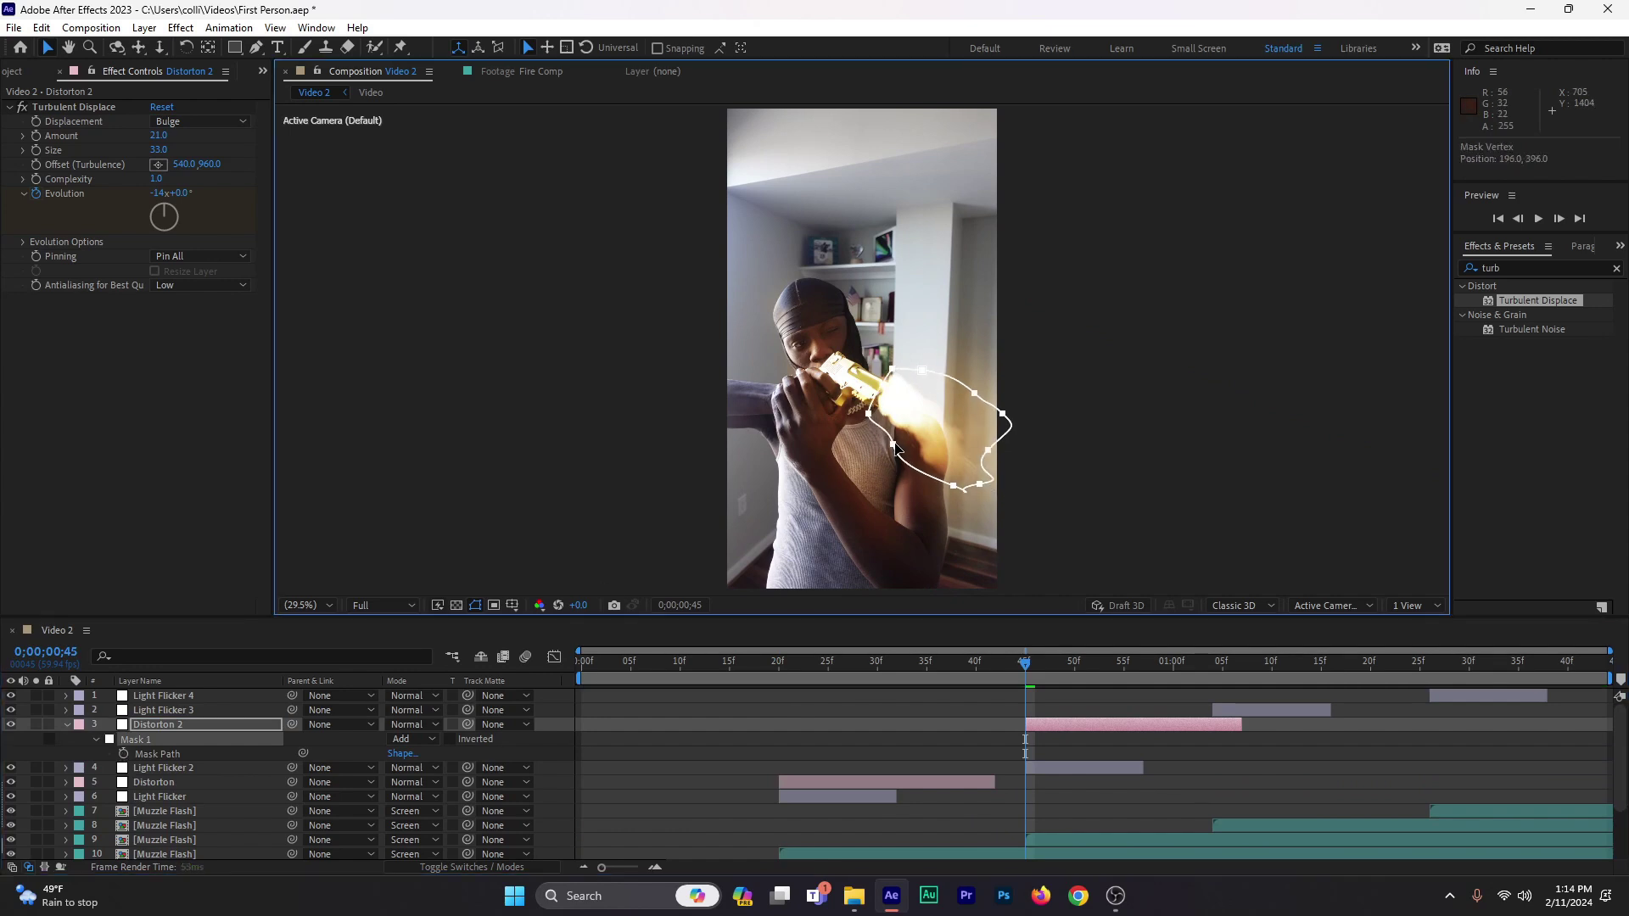
Step: Add two more copies of Distorton 2, starting at 0;00;01;04 above Light Flicker 3 and at 0;00;01;26 below Light Flicker 4
click(66, 725)
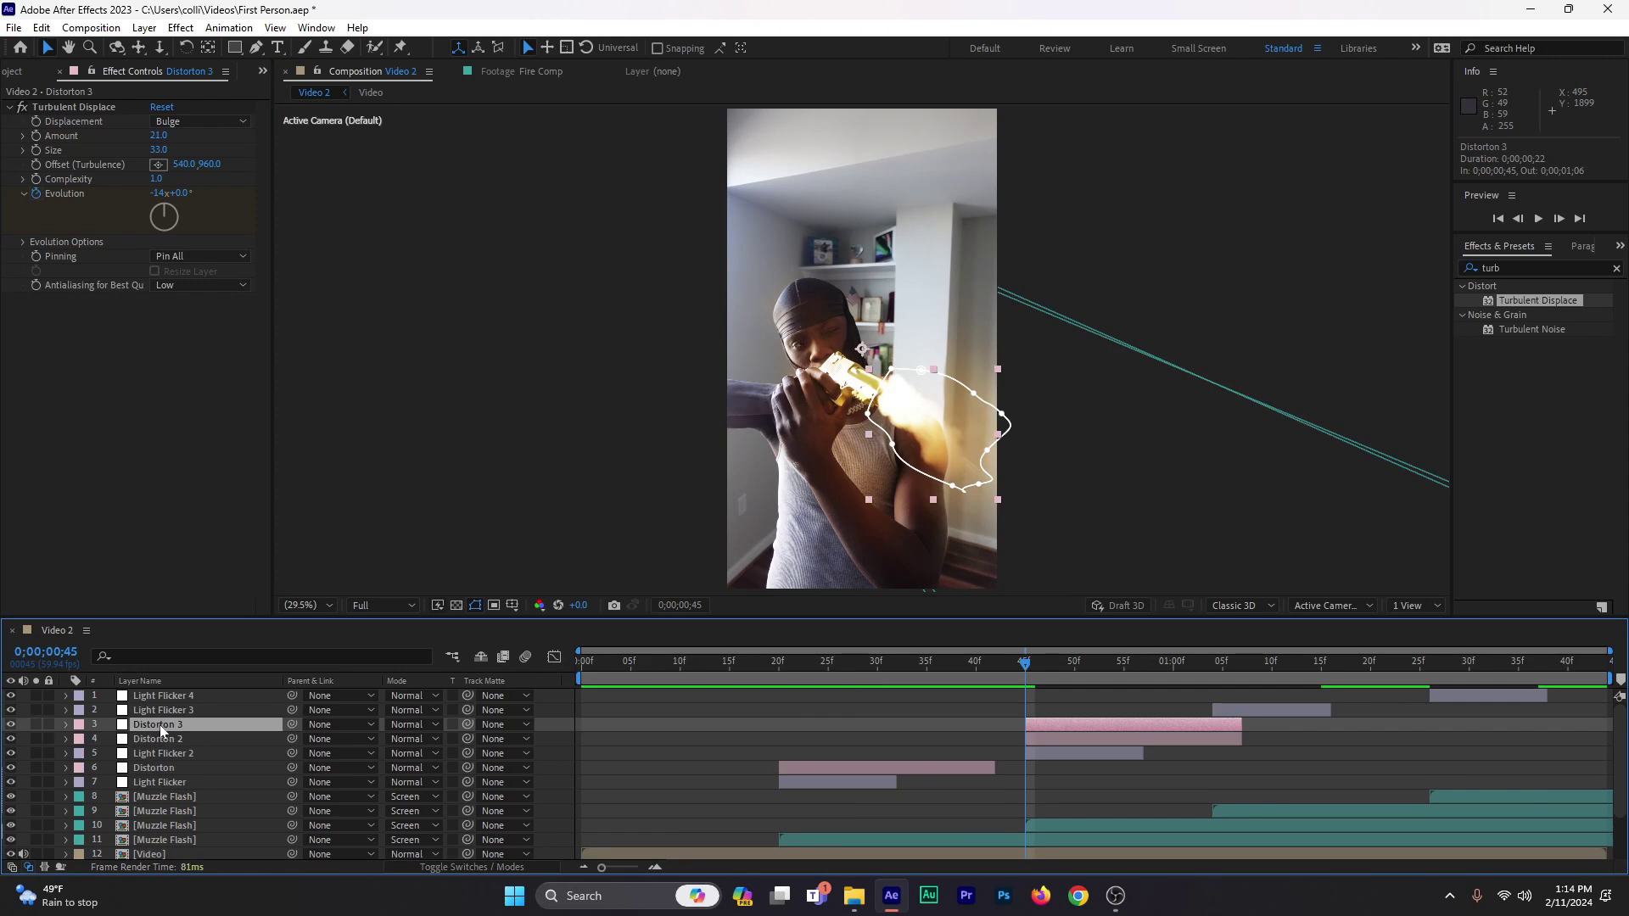
drag(160, 724, 159, 712)
drag(1046, 709, 1230, 719)
drag(1183, 670, 1429, 676)
key(ctrl+d)
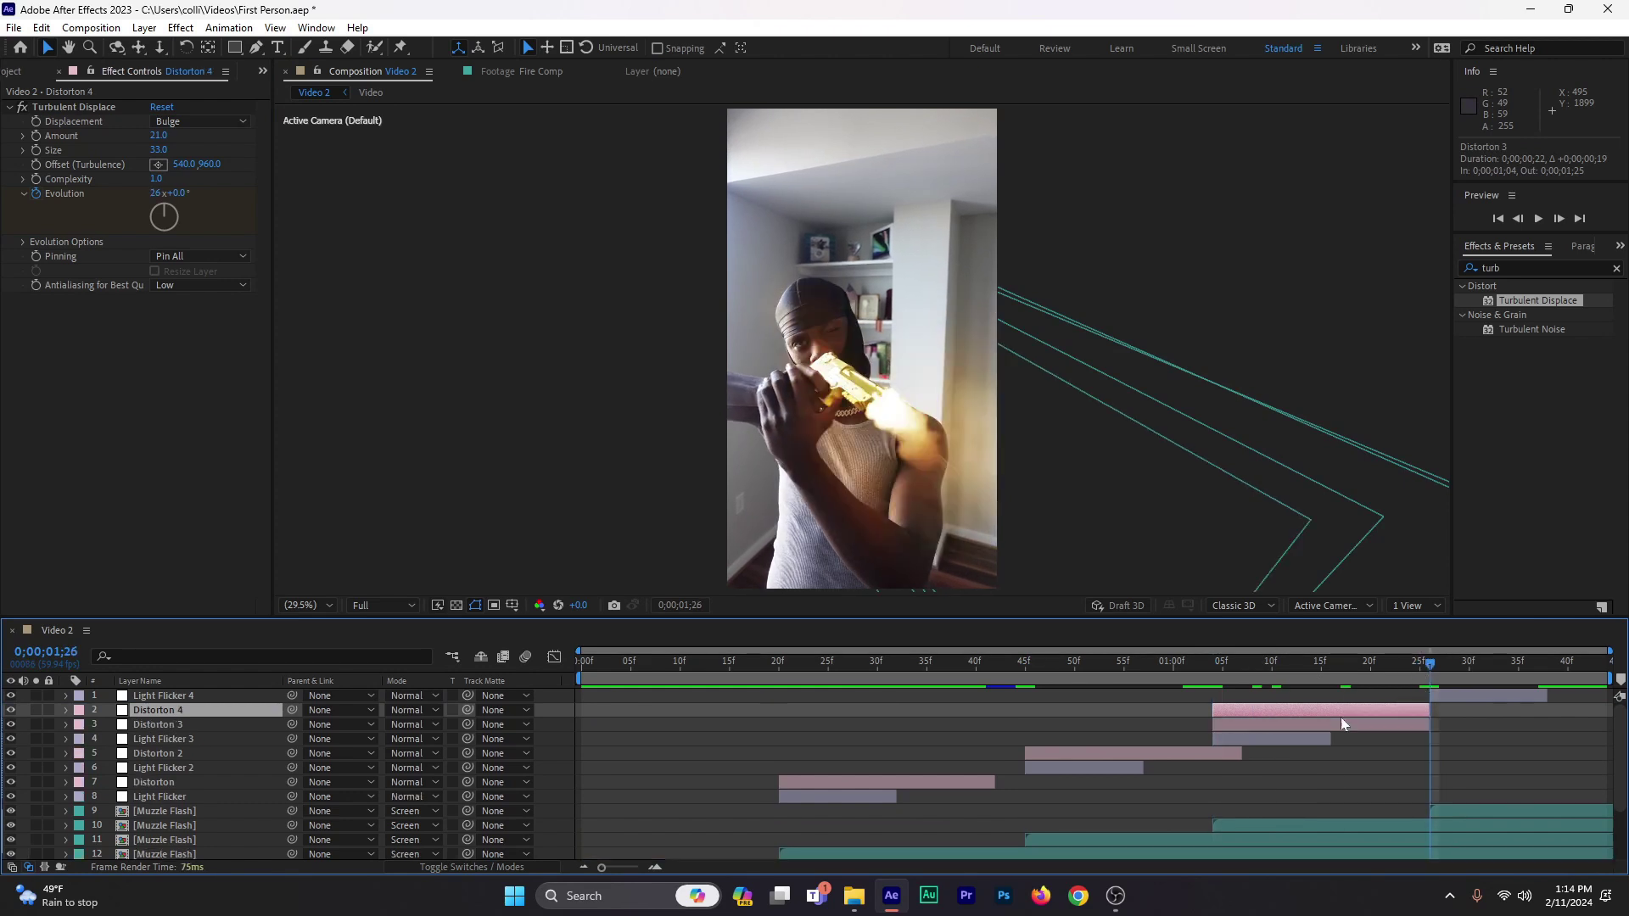
drag(1256, 710, 1473, 713)
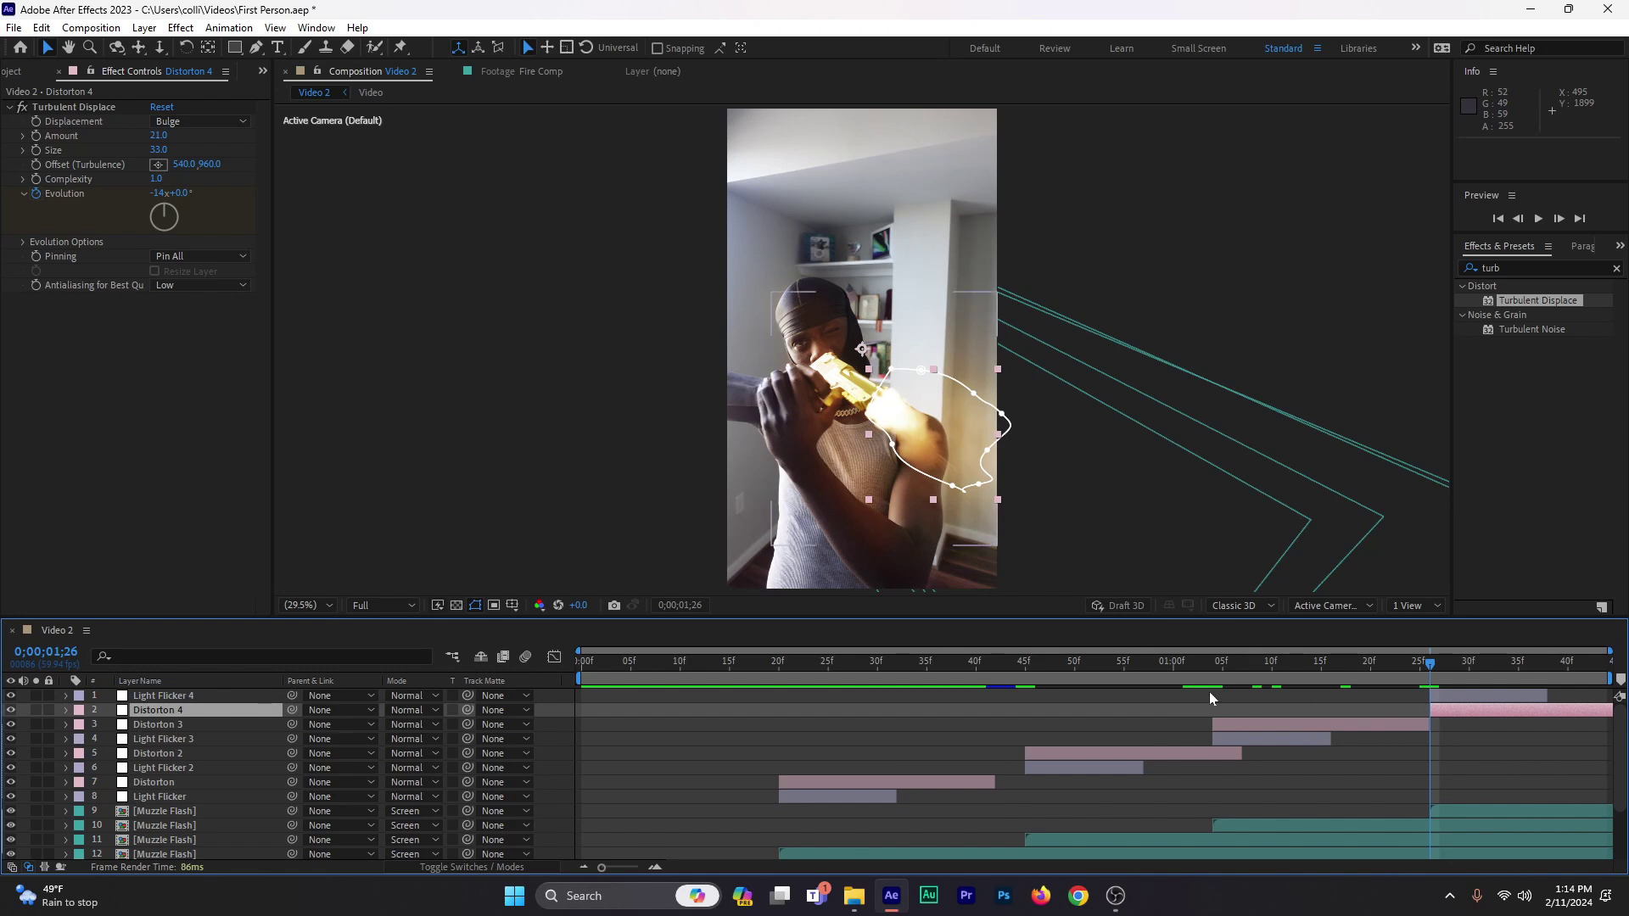
Step: Adjust Mask 1 of Distorton 4 to the fourth muzzle flash and collapse the layer
key(m)
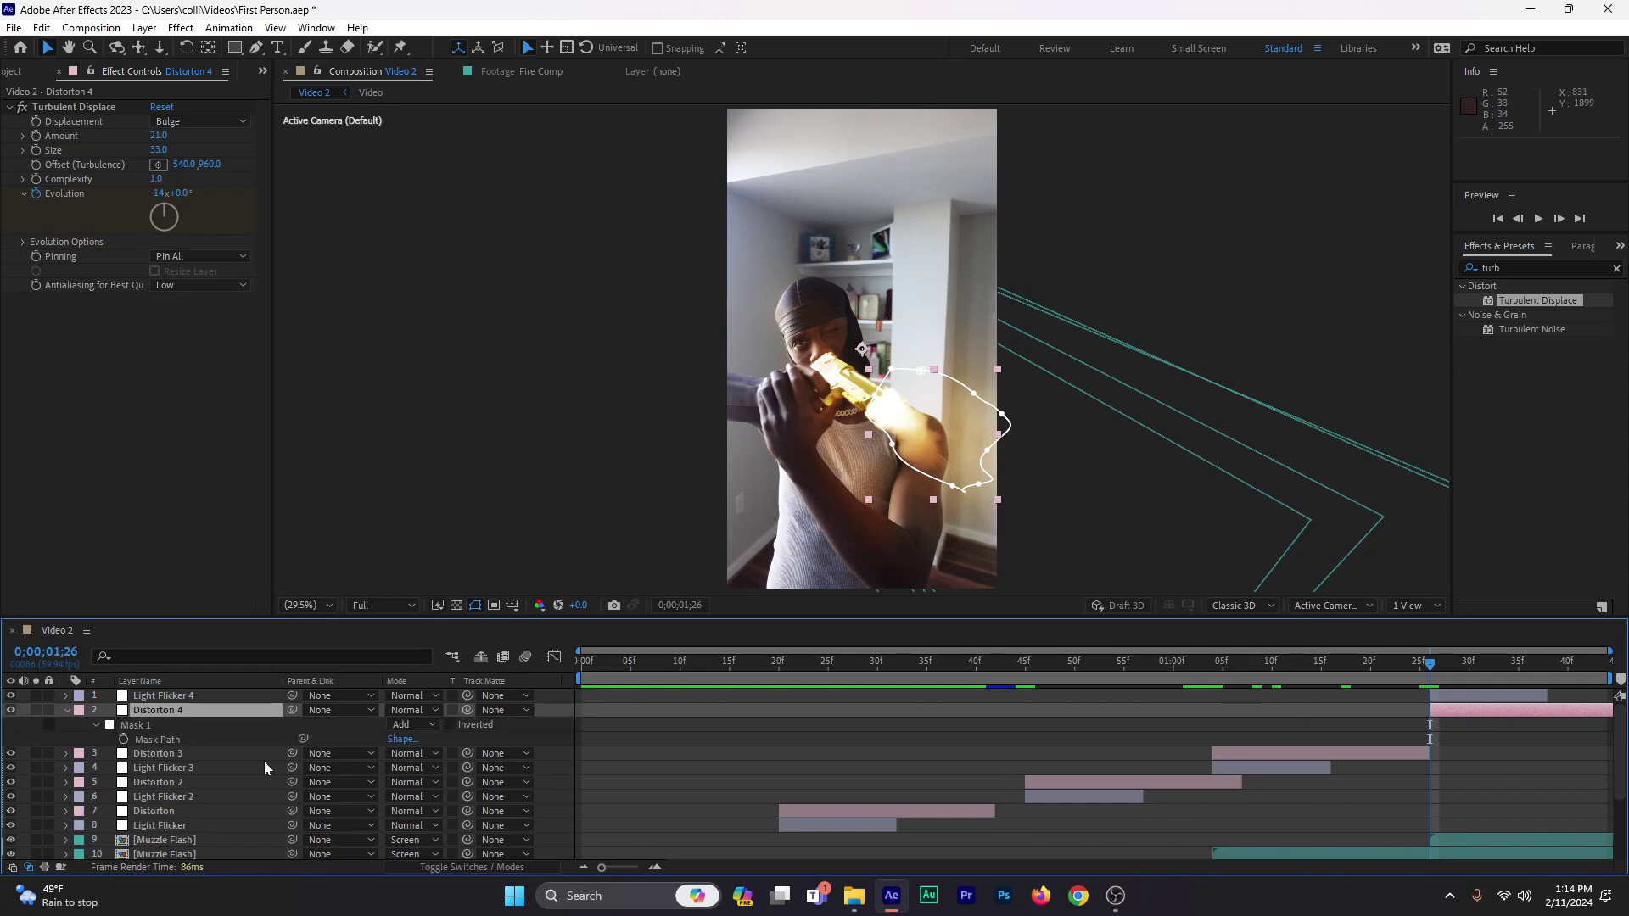
click(901, 457)
click(67, 710)
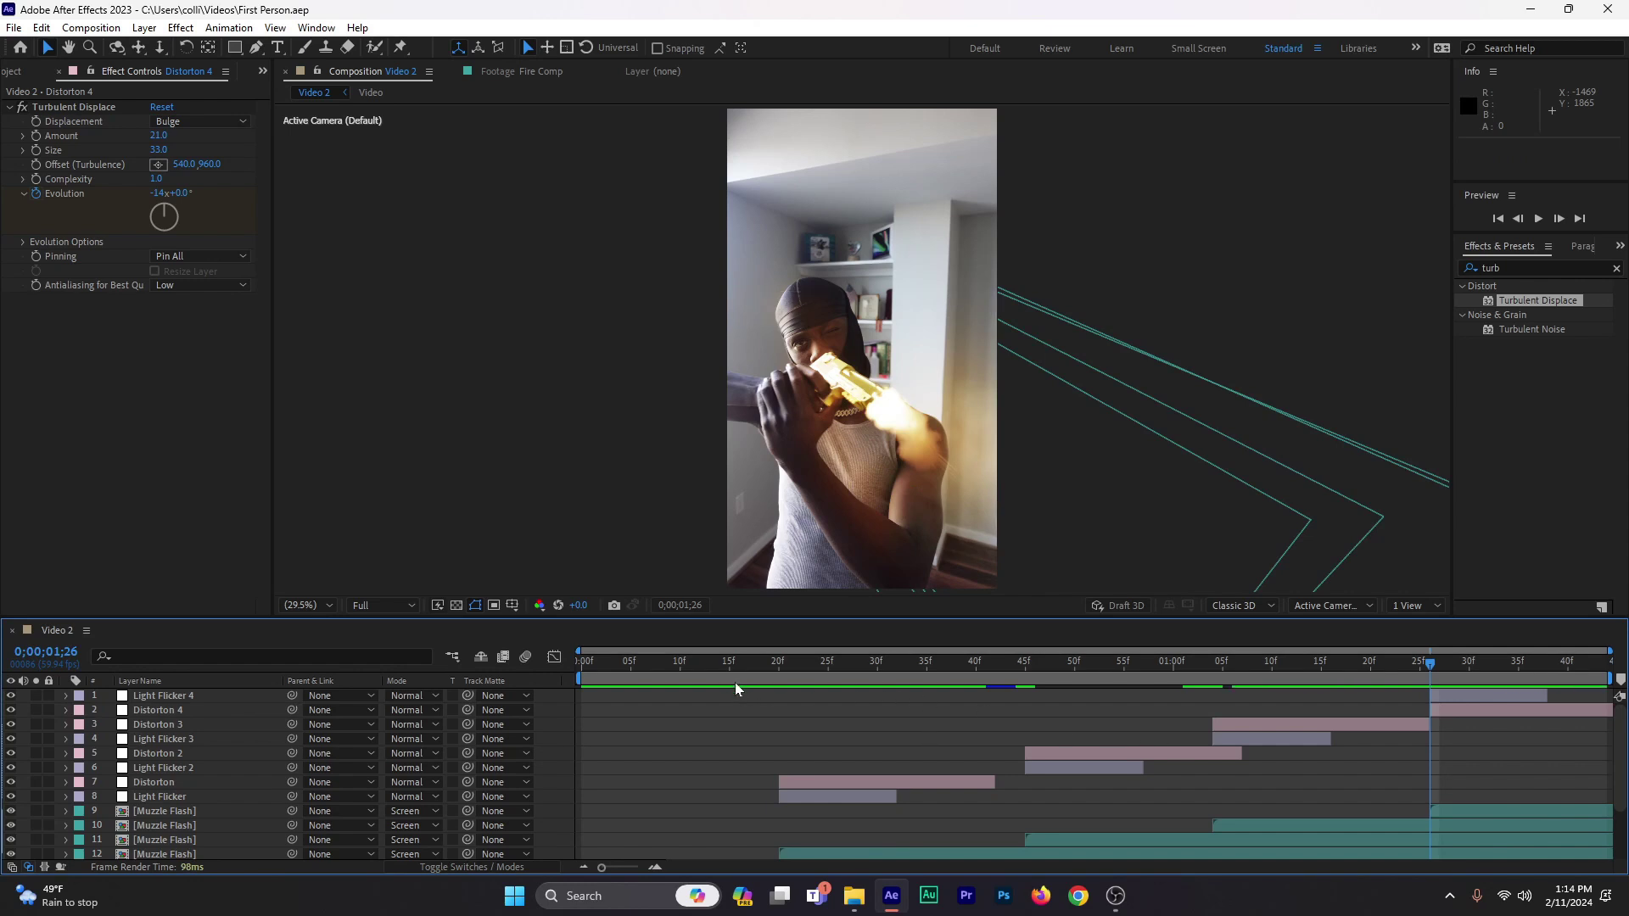
Step: Play the Video 2 composition from the start to review the effects on all four shots
key(Home)
key(space)
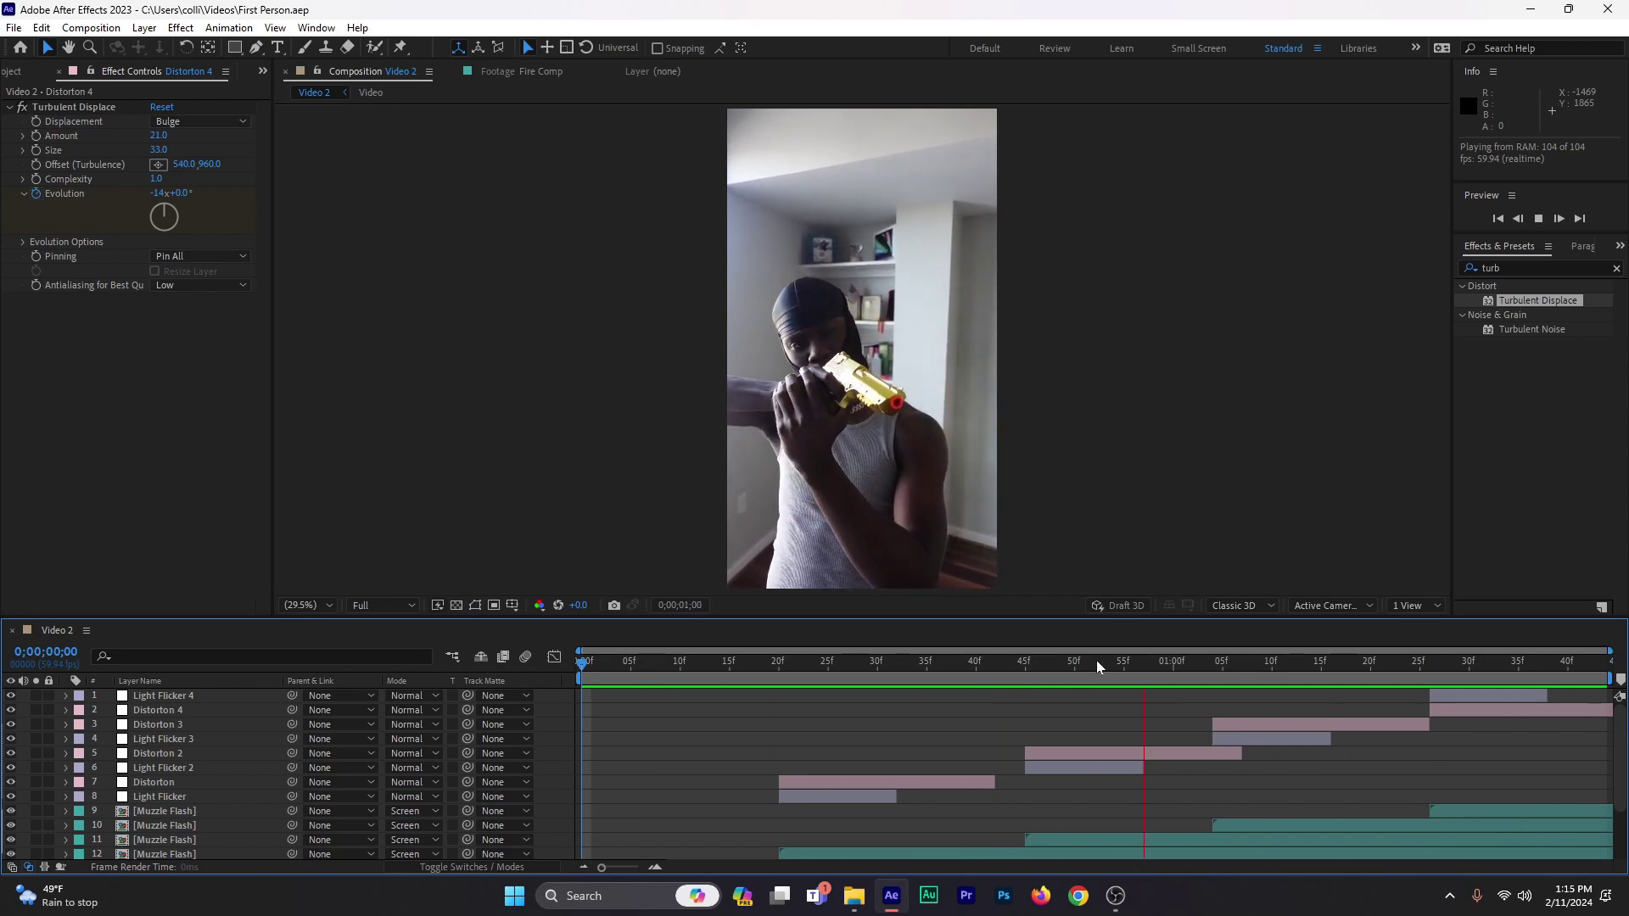
key(space)
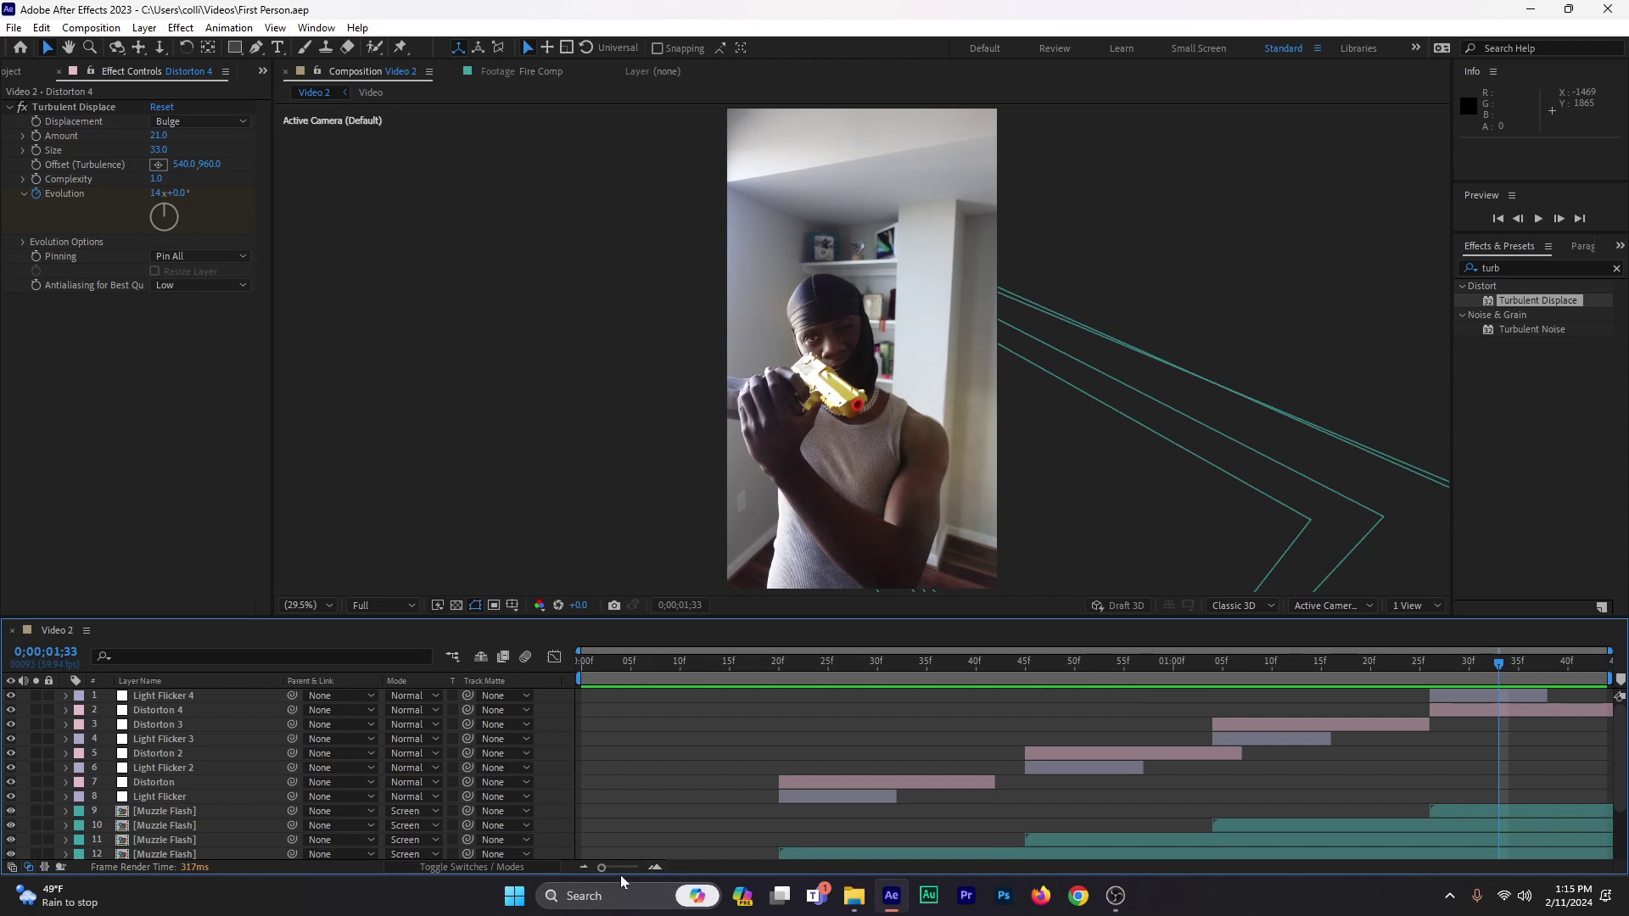
drag(1291, 662, 439, 817)
Step: Pre-compose all 17 layers of Video 2 into a new composition named Done, moving all attributes into it
scroll(1622, 823, down, 3)
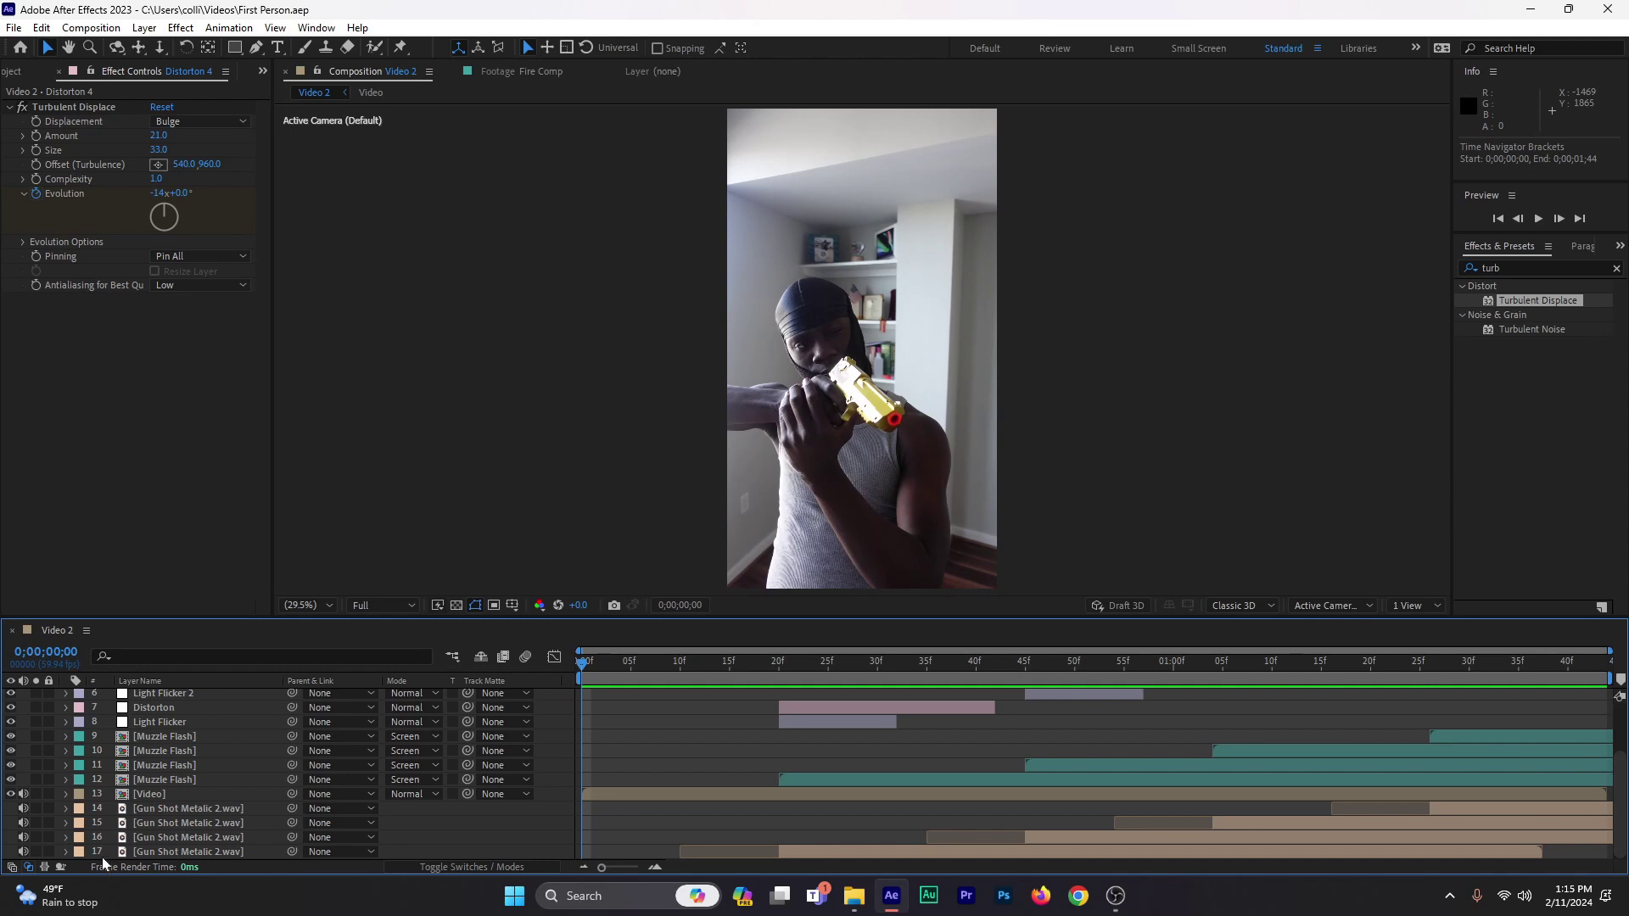
click(158, 852)
drag(158, 848, 684, 830)
click(474, 837)
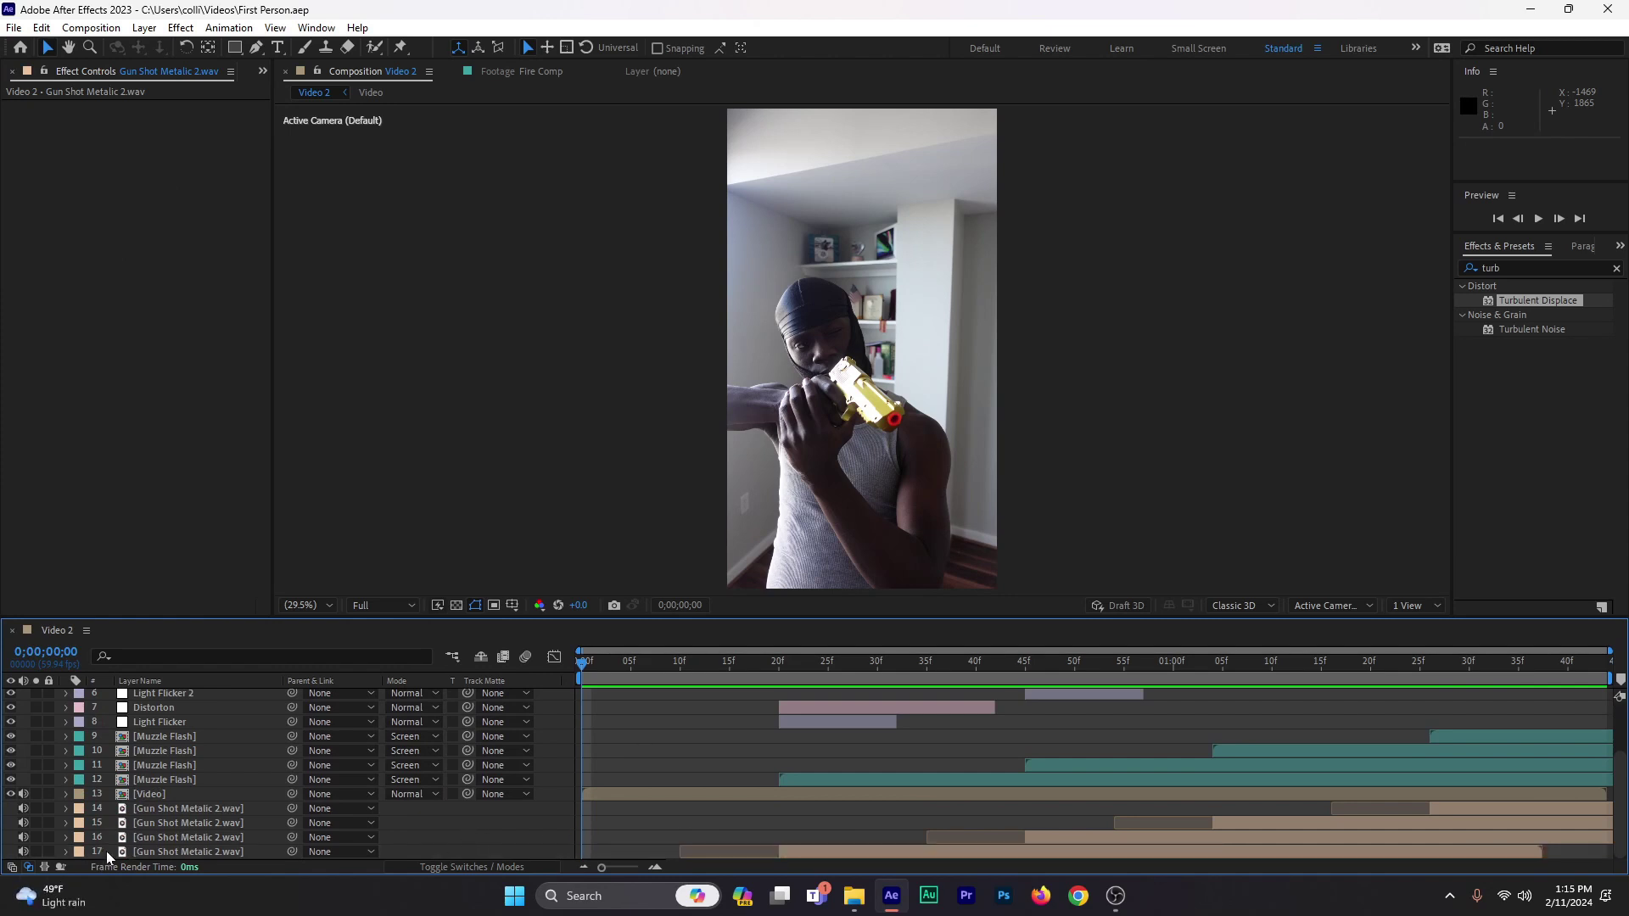
drag(106, 852, 669, 484)
right_click(188, 735)
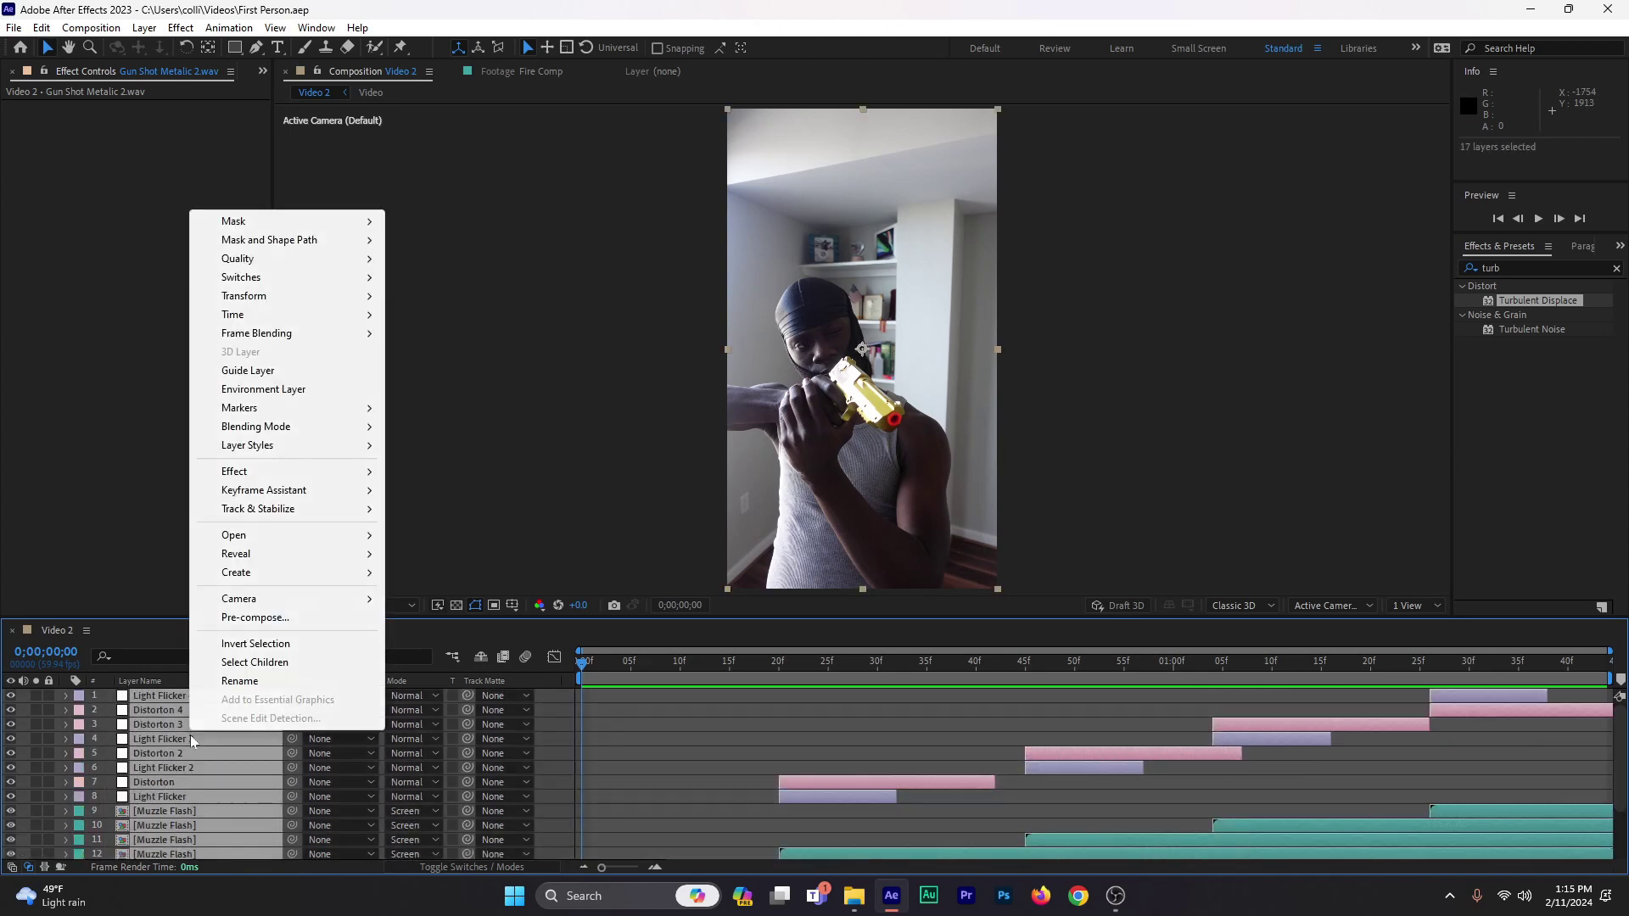
click(310, 627)
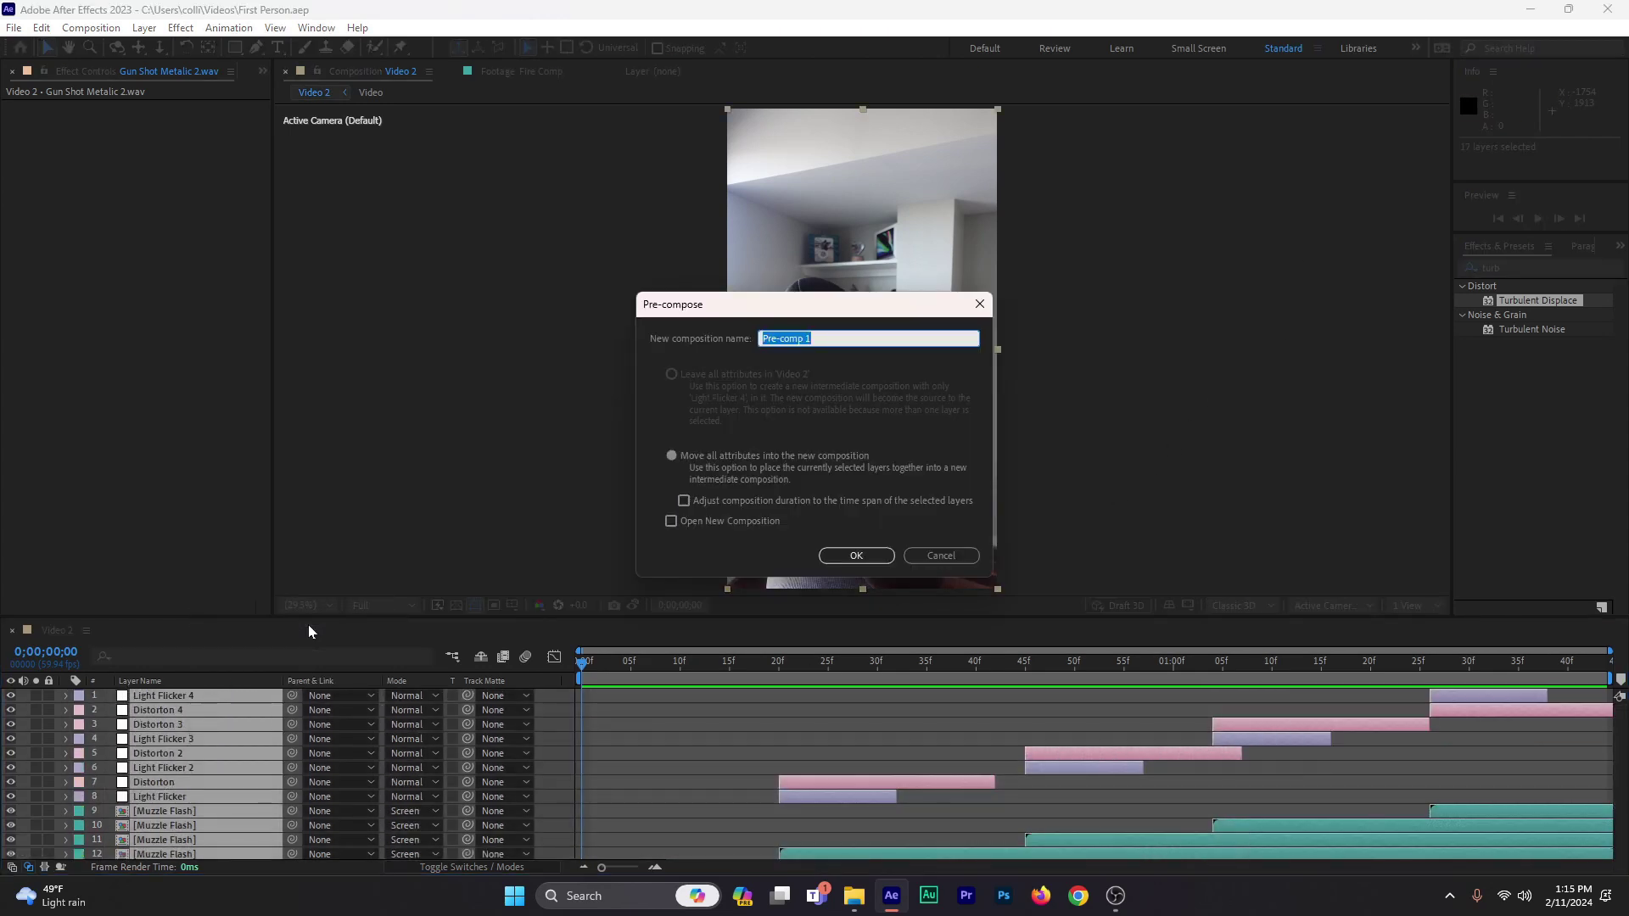
key(BackSpace)
text(Done)
key(Return)
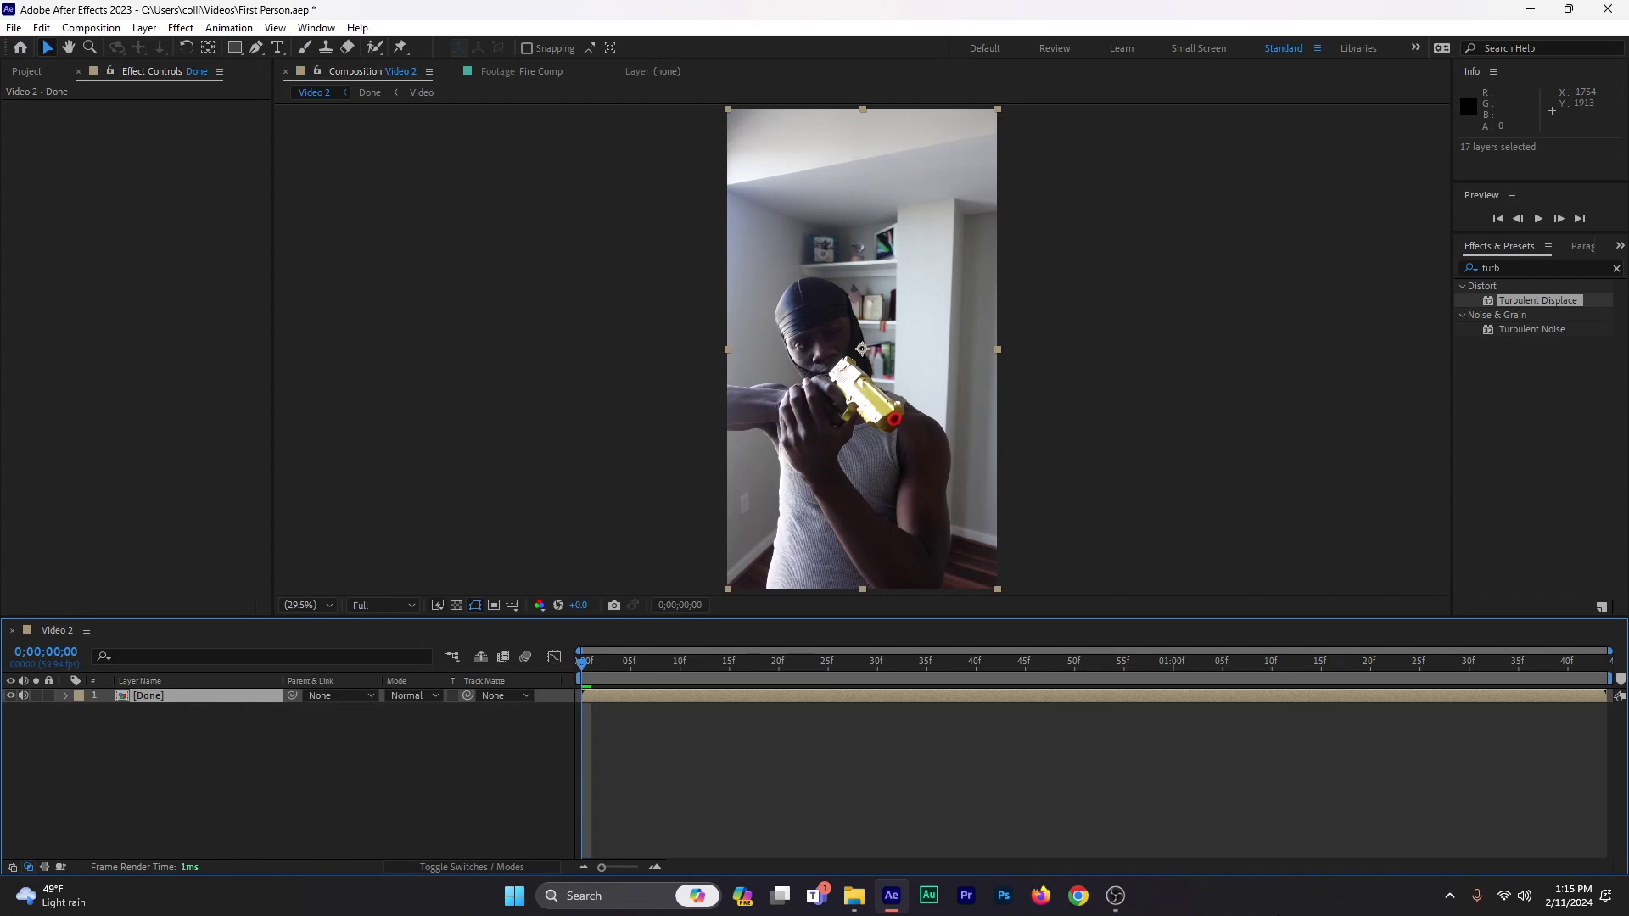
Step: Play Video 2 from the start to review the pre-composed Done layer
drag(607, 665, 567, 729)
key(space)
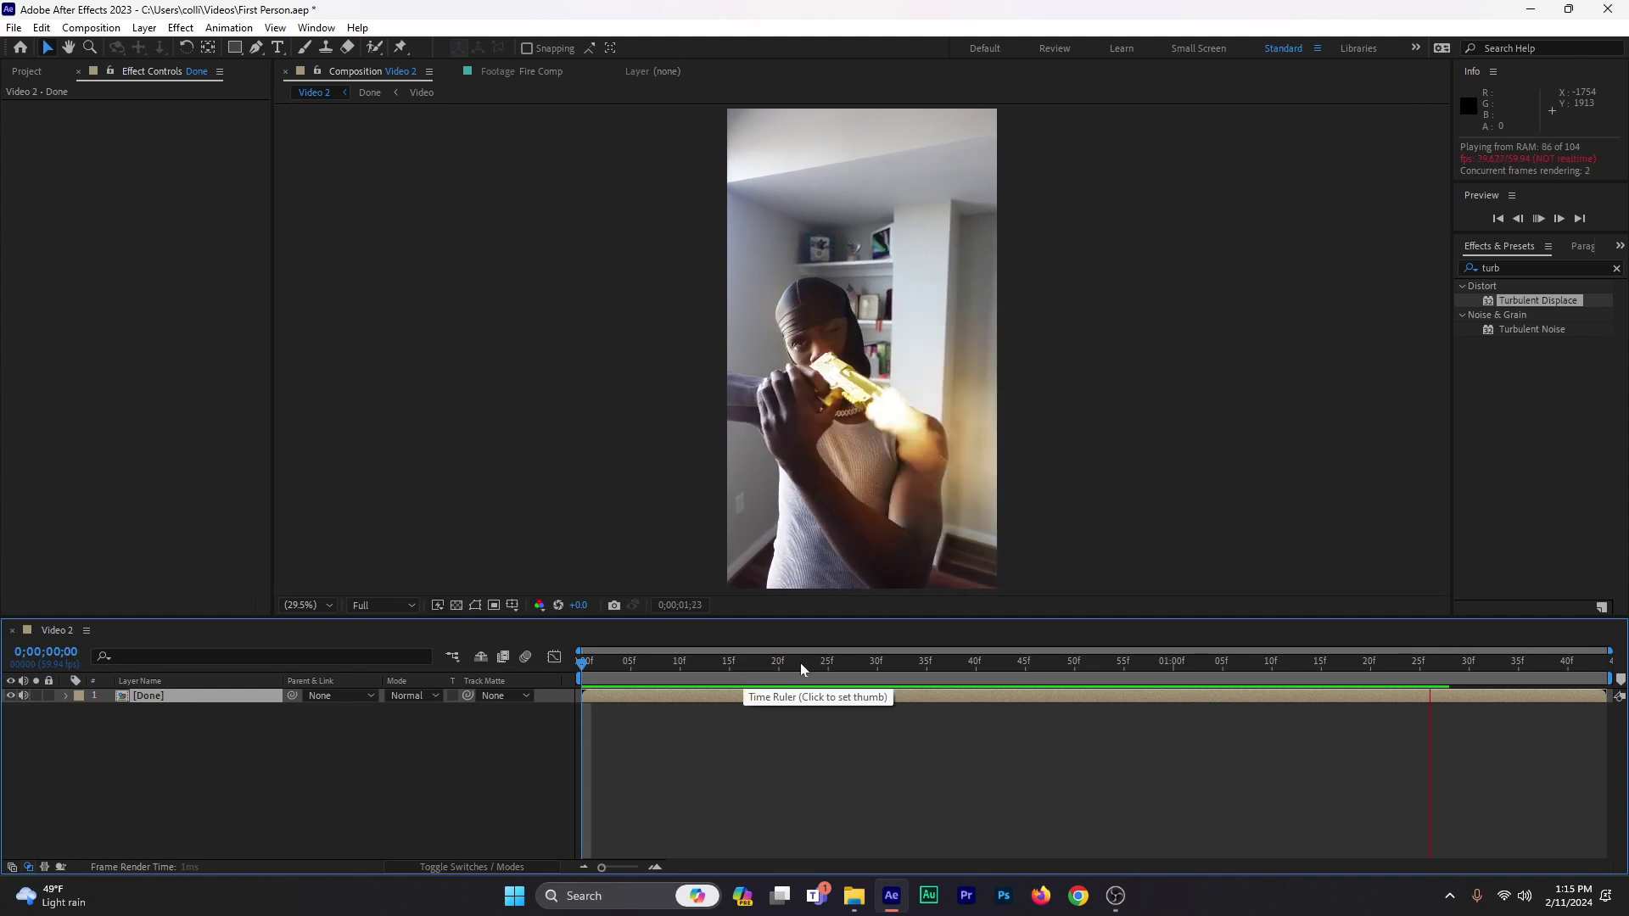
click(740, 665)
Step: Split the Done layer at 0;00;00;20 and 0;00;00;28 and give the first-shot piece between the cuts a Cyan label
drag(715, 669, 782, 697)
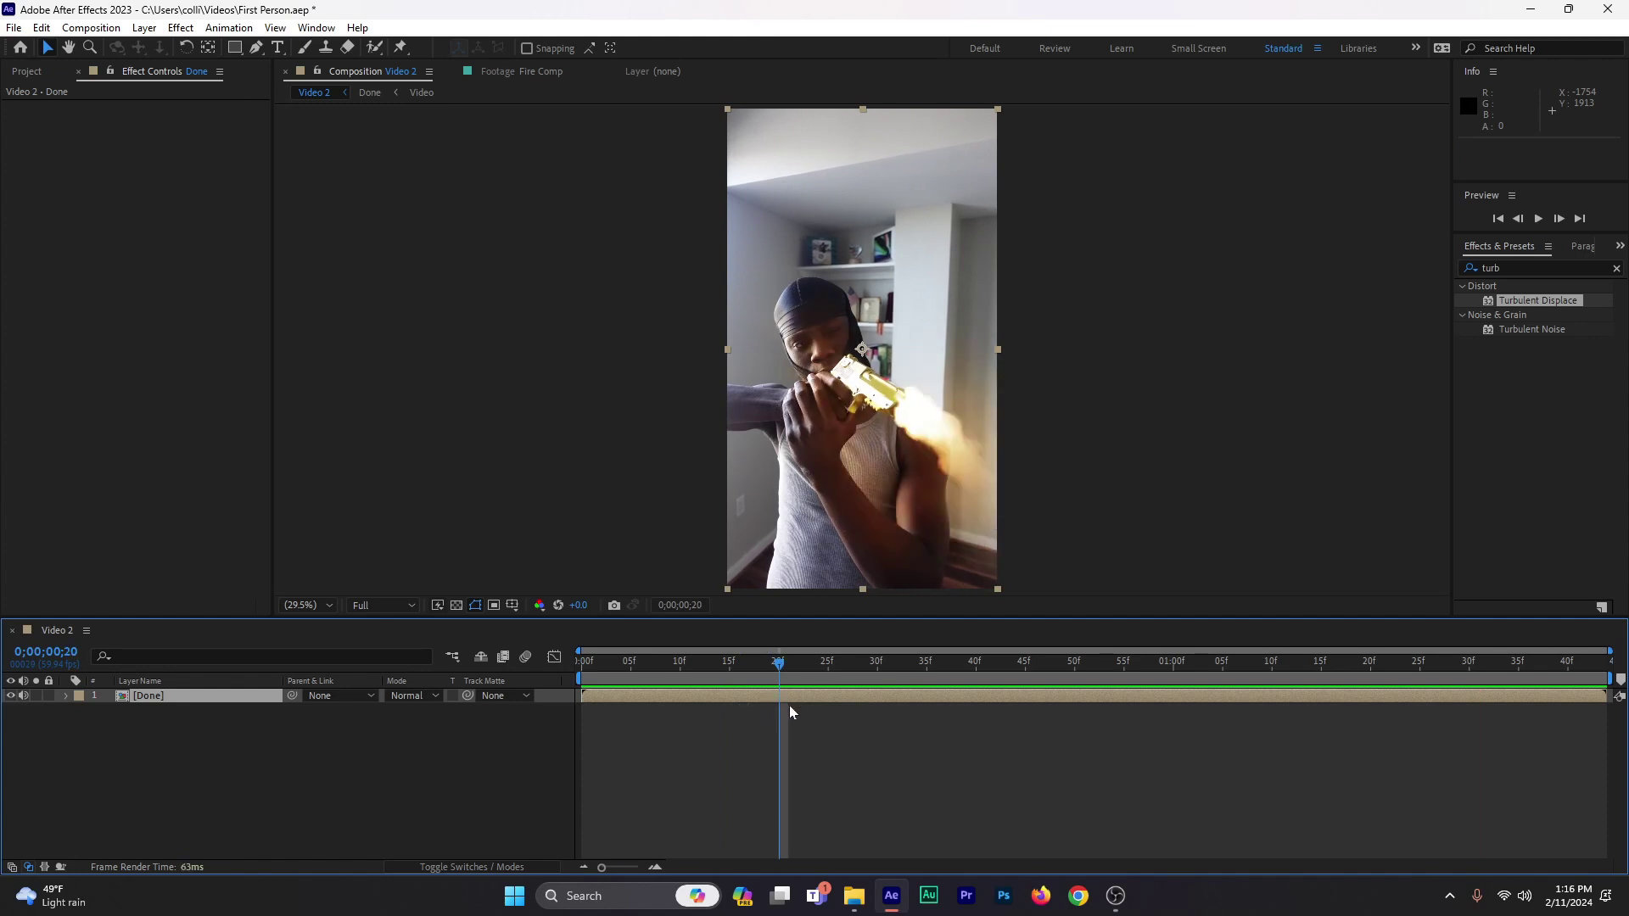
key(ctrl+shift+d)
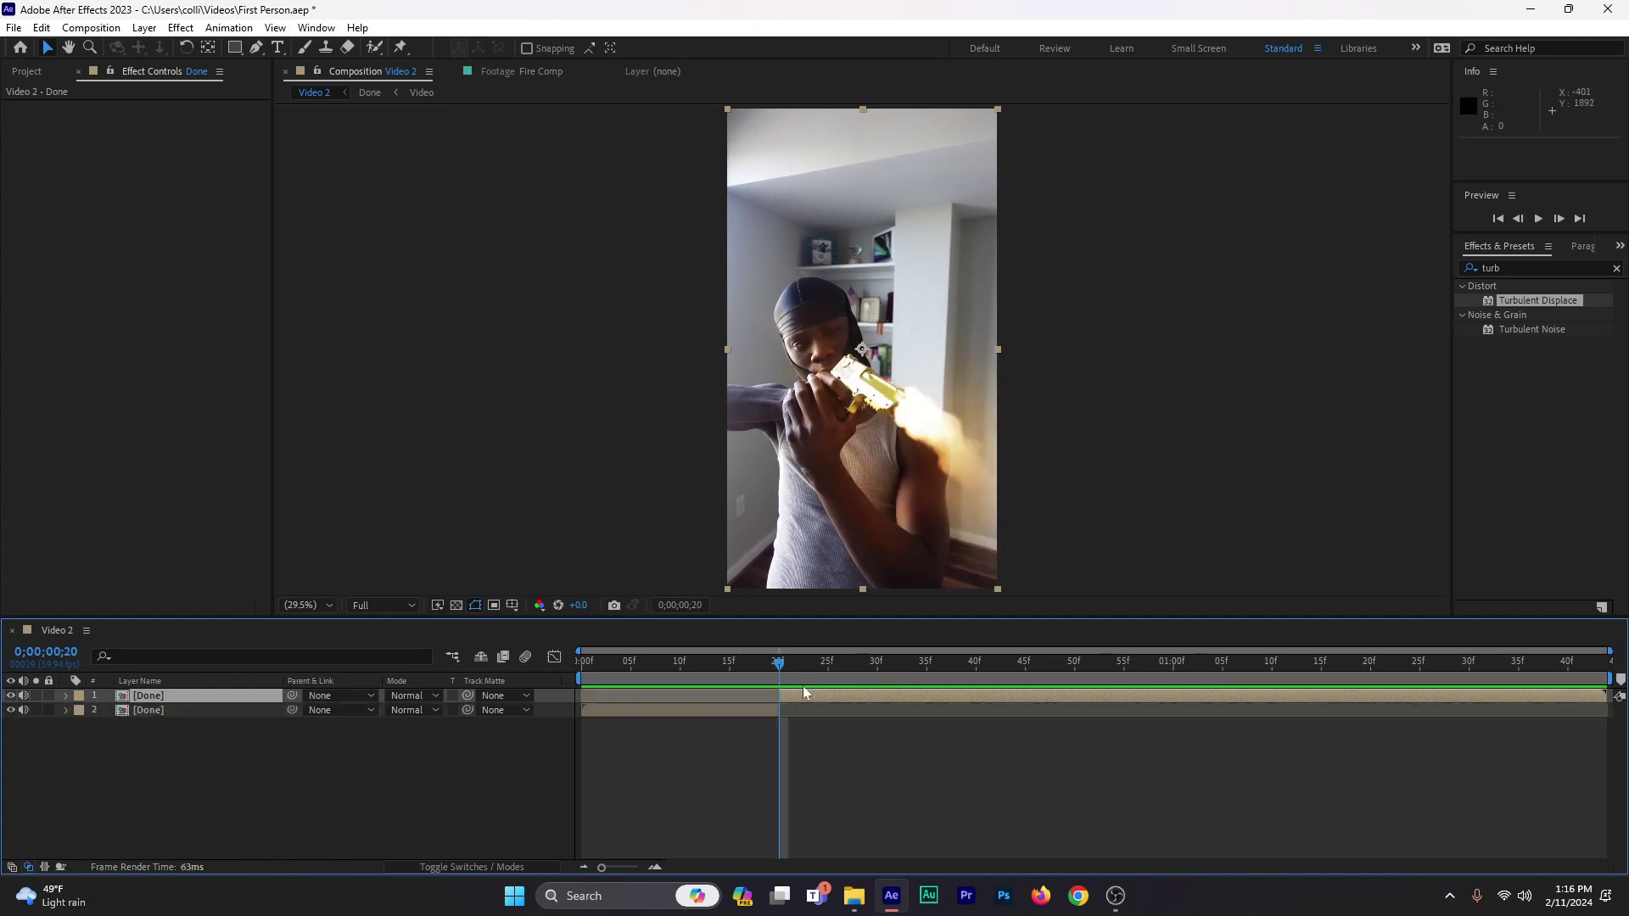
drag(780, 668, 857, 681)
key(ctrl+shift+d)
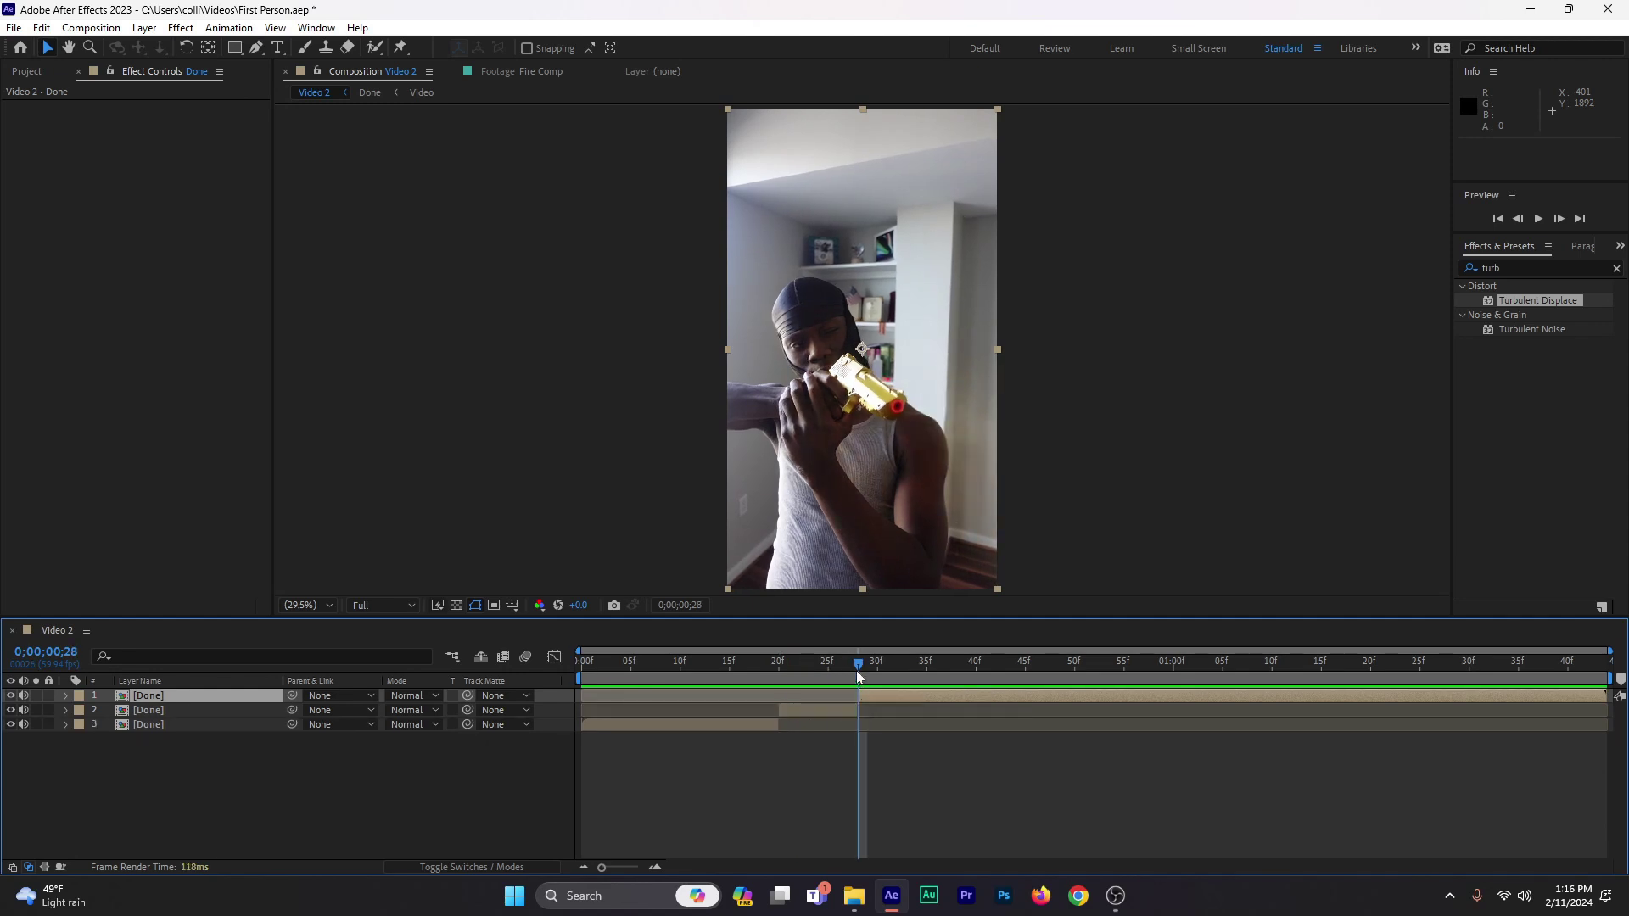
click(824, 709)
drag(801, 667, 786, 667)
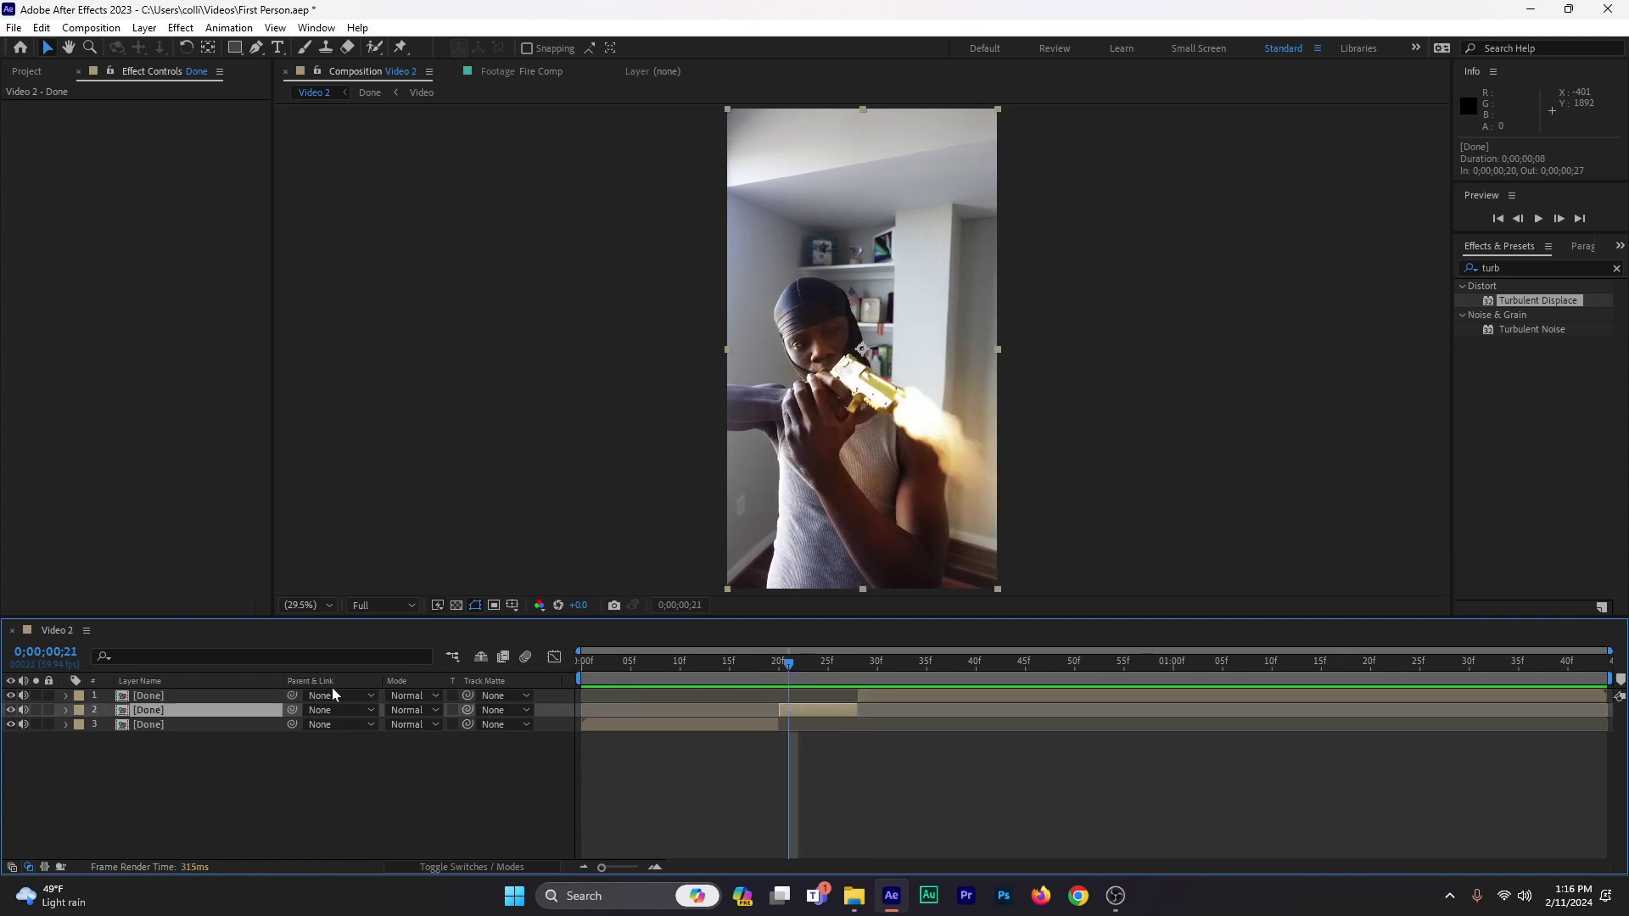
click(79, 711)
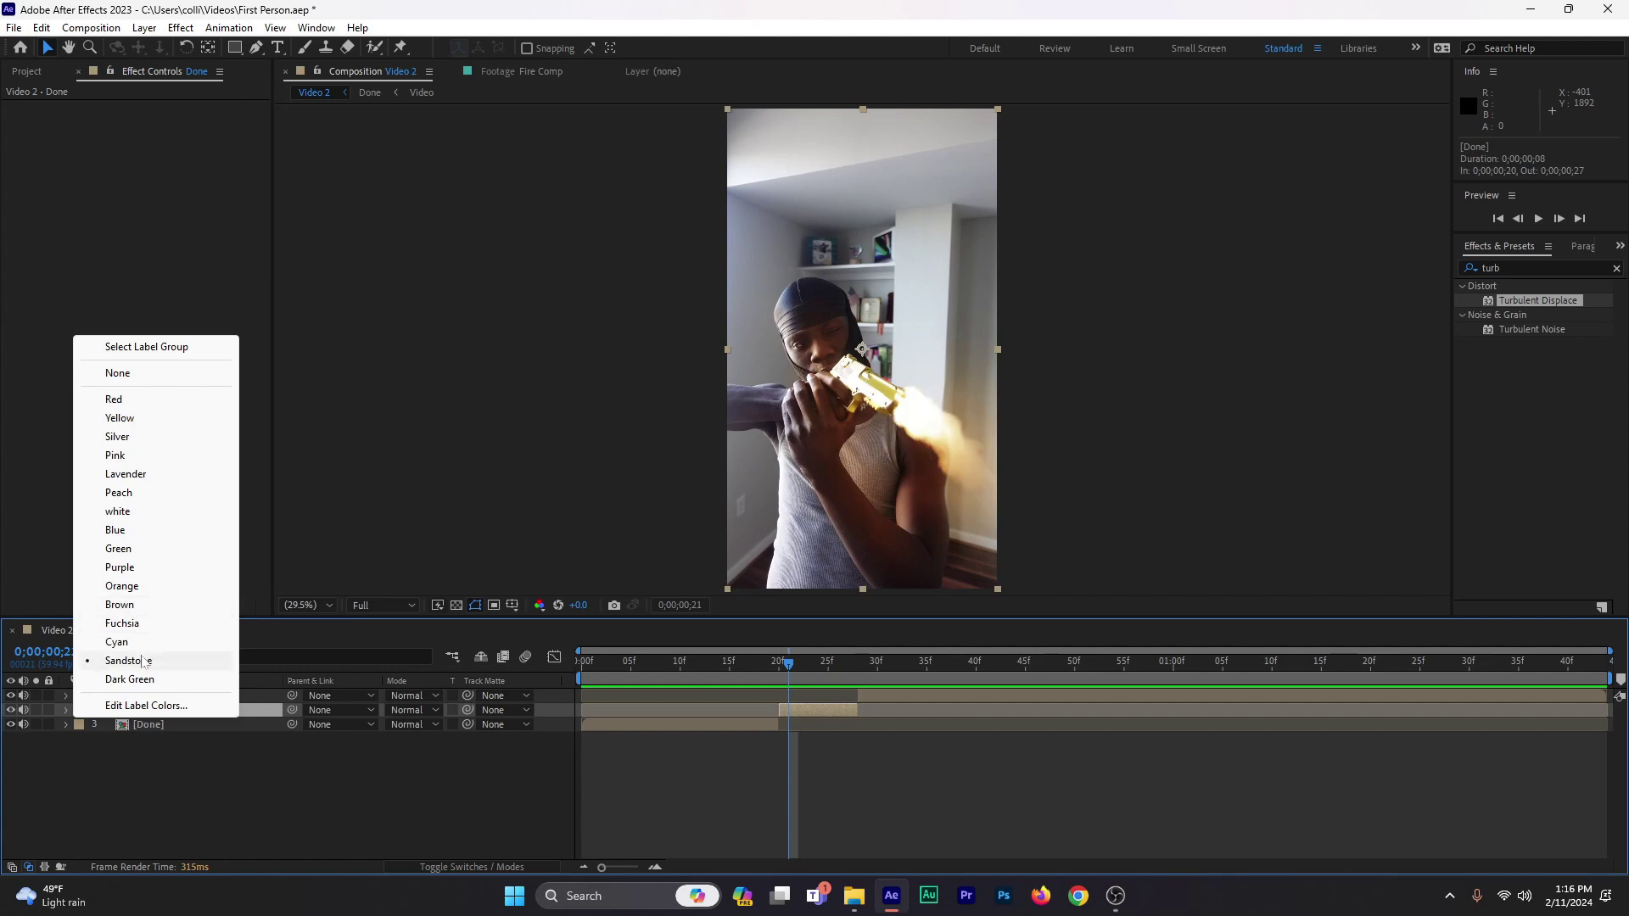
click(118, 642)
click(786, 675)
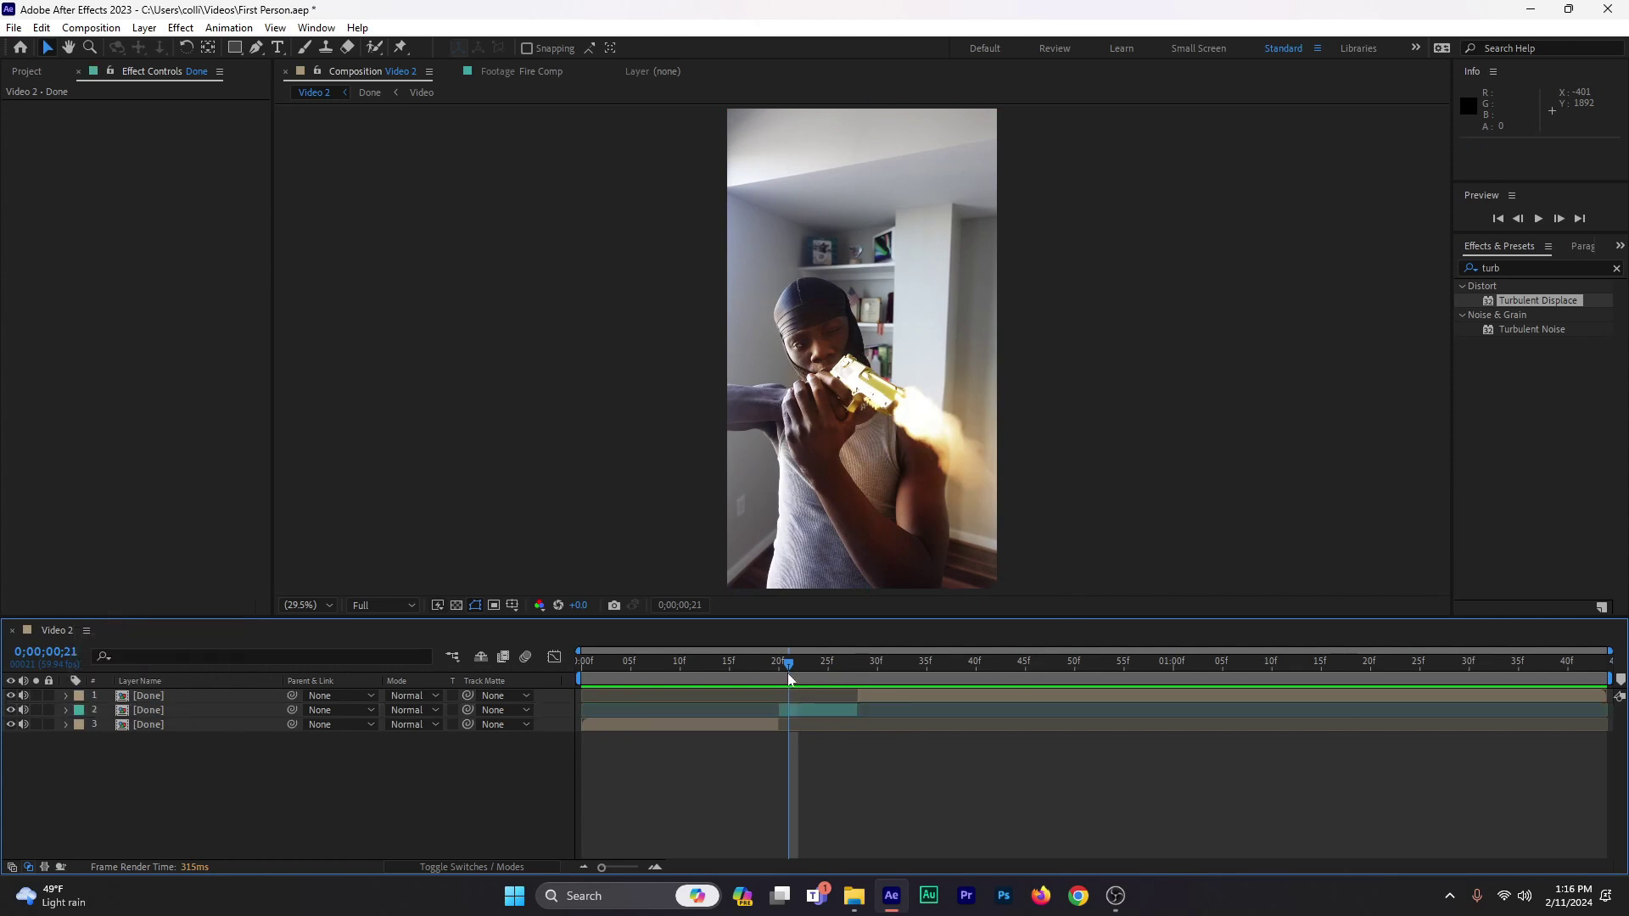
Step: Split the remaining Done layer at 0;00;00;45 and 0;00;00;52 and label the second-shot piece between the cuts Cyan
click(780, 670)
drag(781, 679, 927, 785)
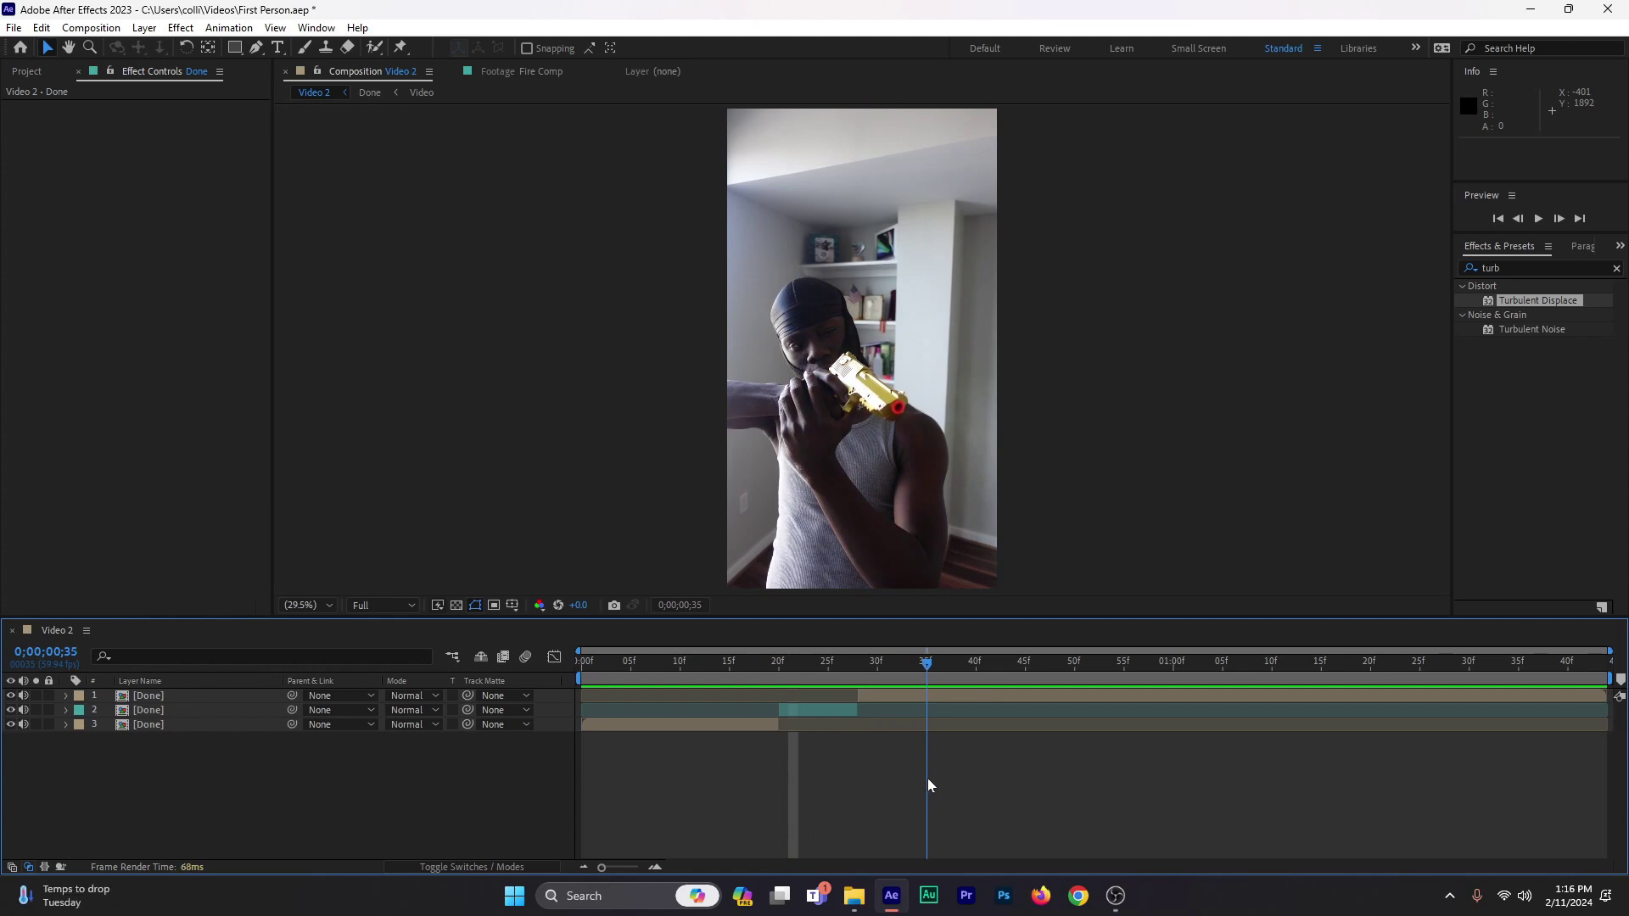
drag(928, 785, 1030, 802)
click(1033, 696)
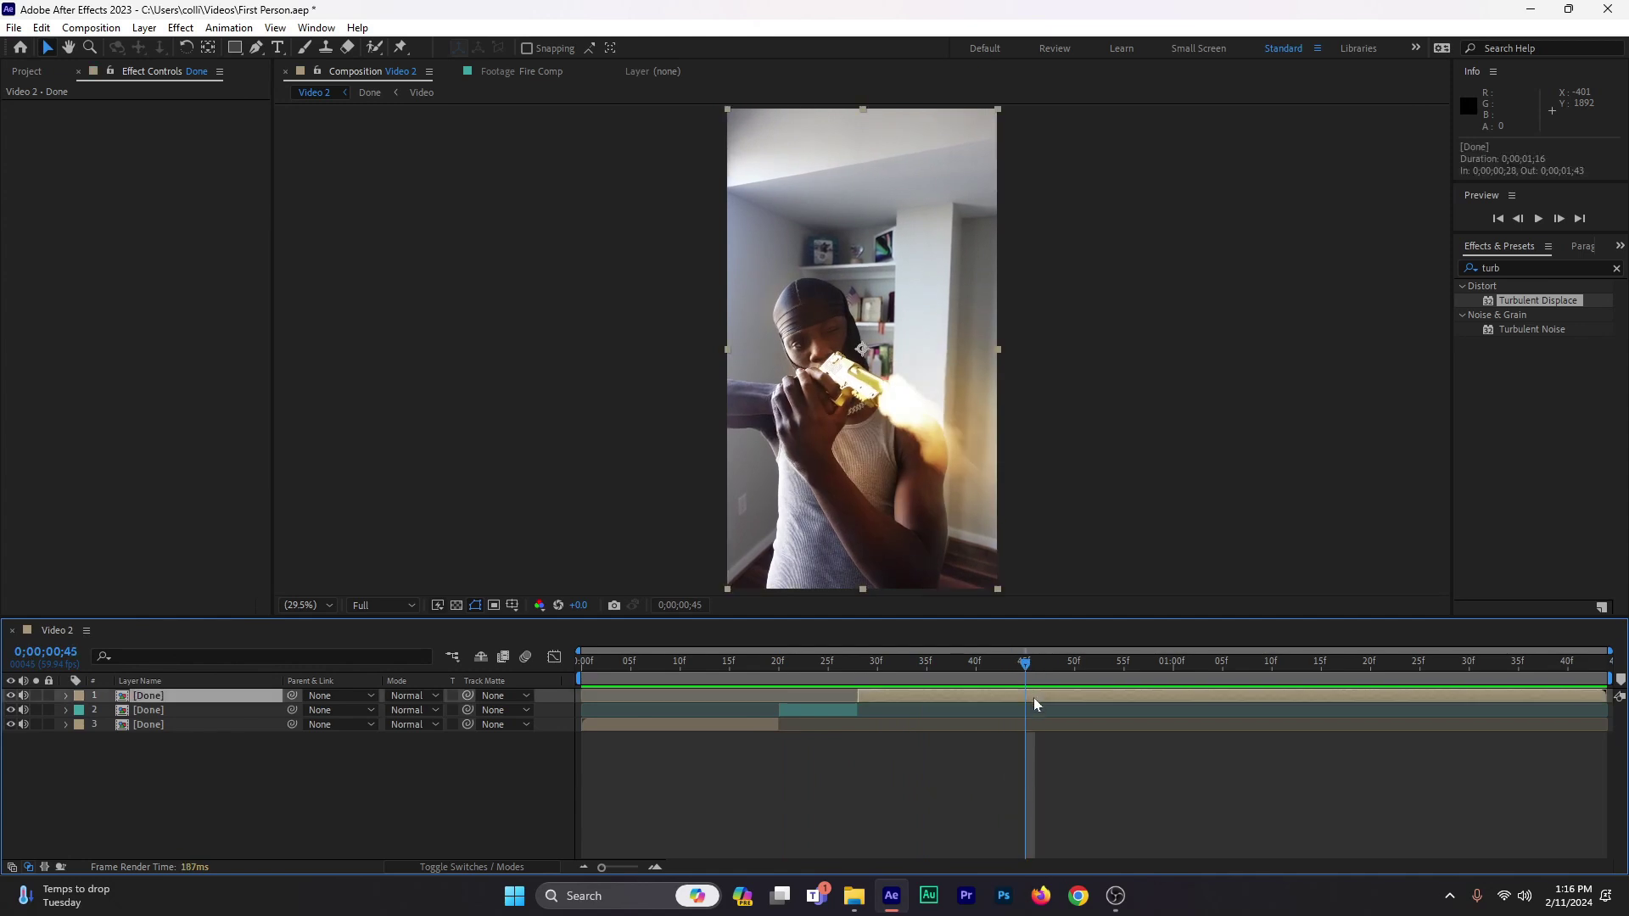
key(ctrl+shift+d)
drag(1021, 675, 1090, 681)
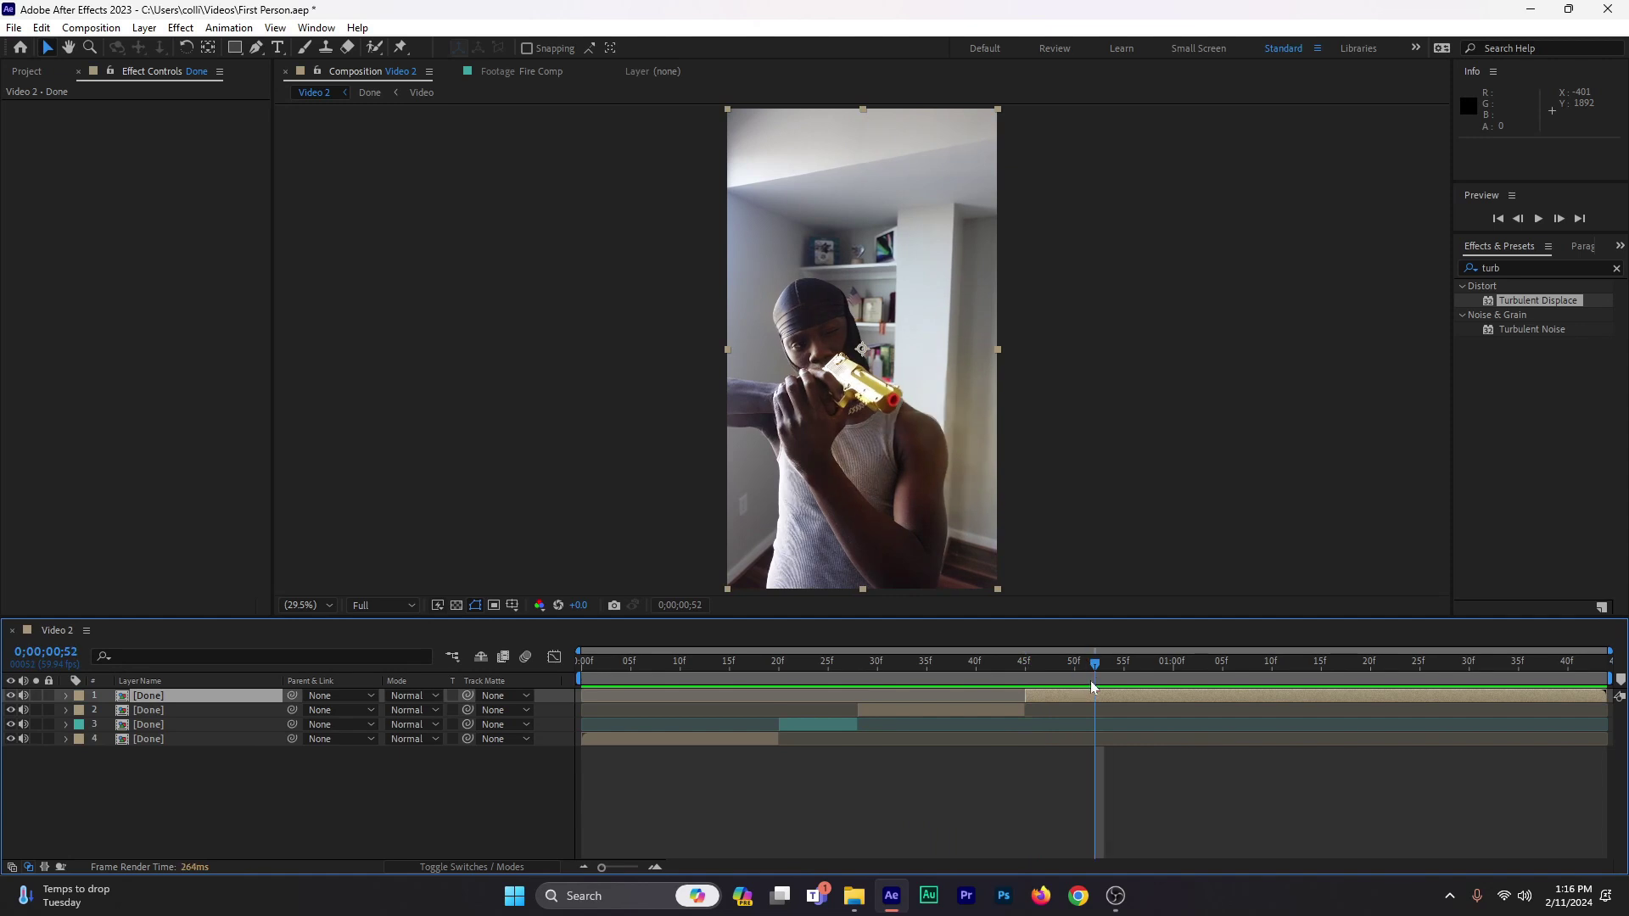
key(ctrl+shift+d)
click(1056, 713)
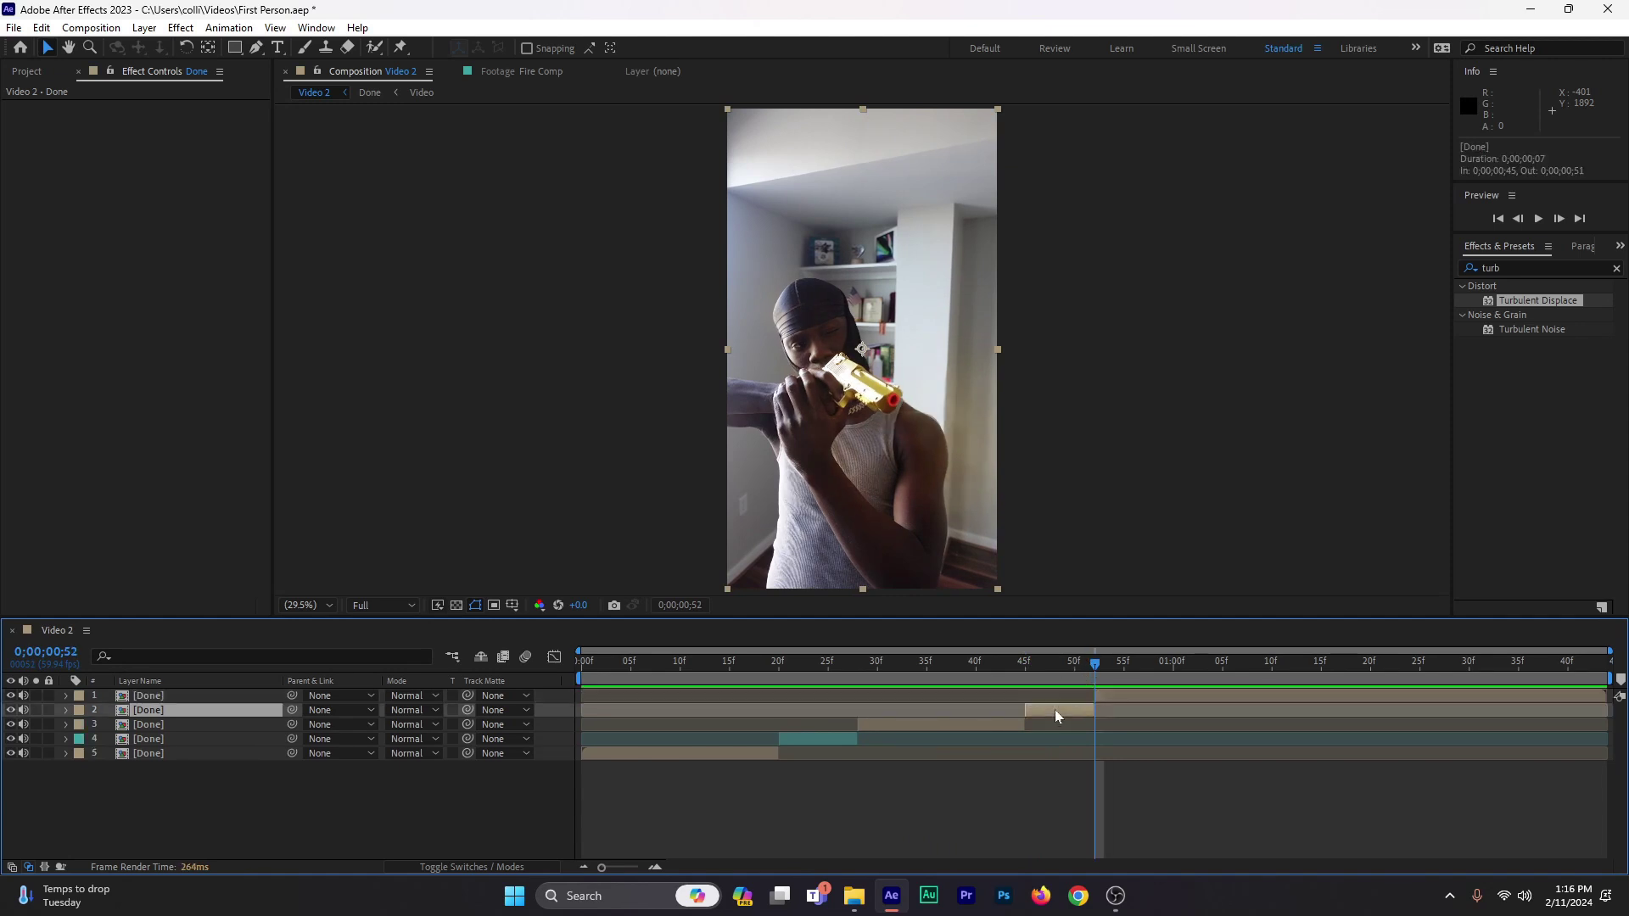
click(76, 712)
click(127, 647)
Step: Split the remaining Done layer at 0;00;01;04 and 0;00;01;10 and label the third-shot piece between the cuts Cyan
drag(1114, 663, 1213, 685)
click(1214, 697)
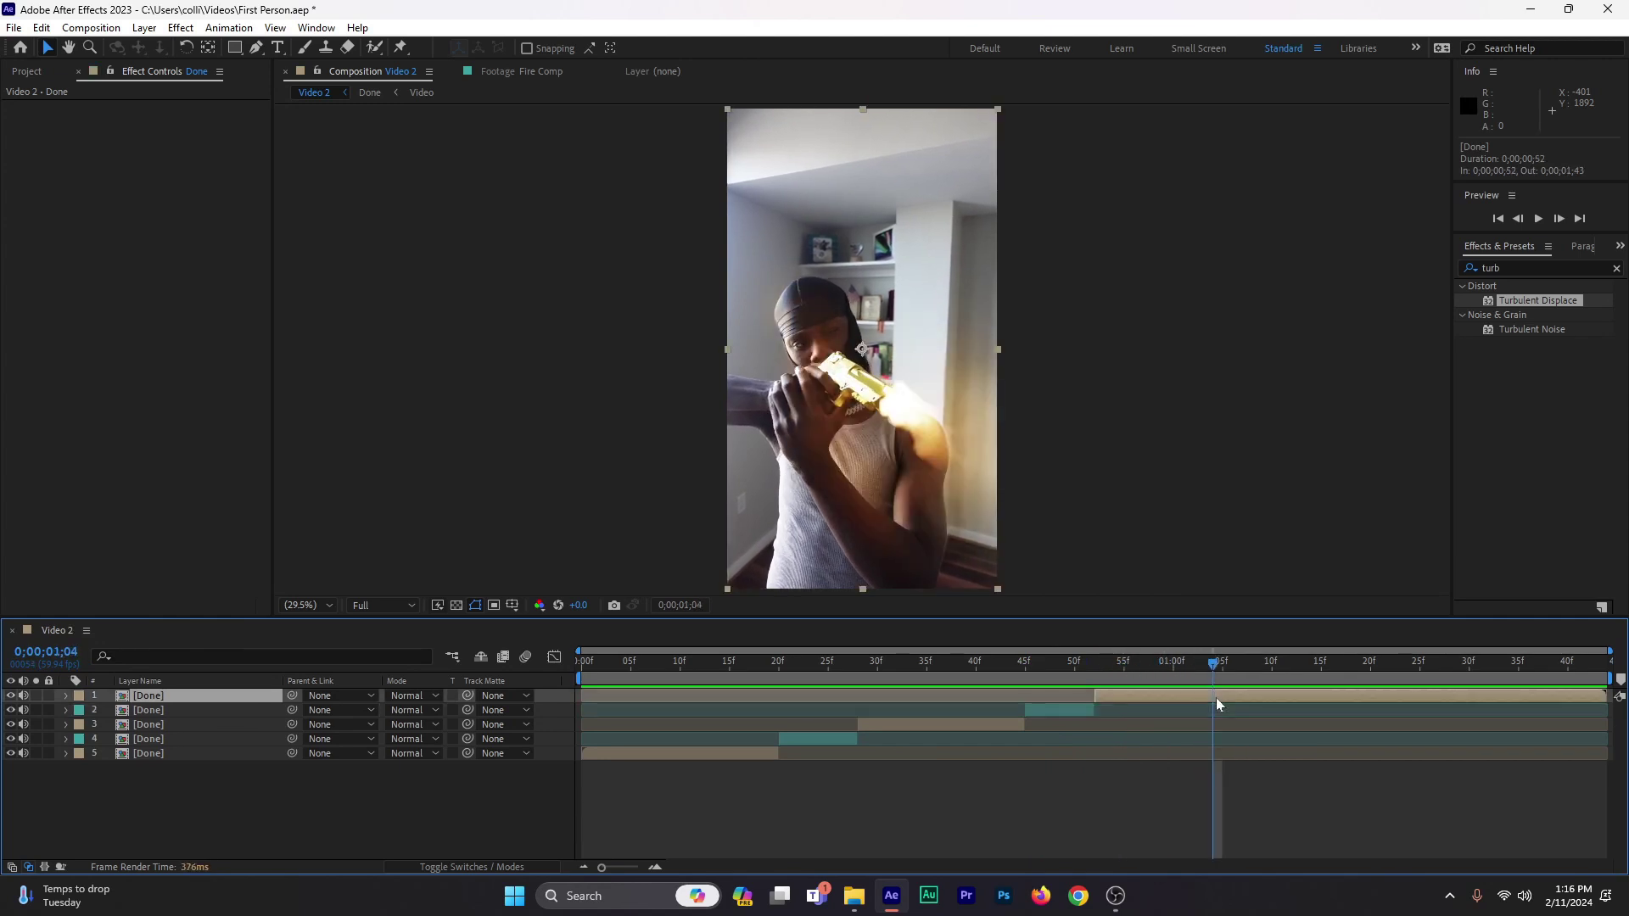
key(ctrl+shift+d)
click(1232, 665)
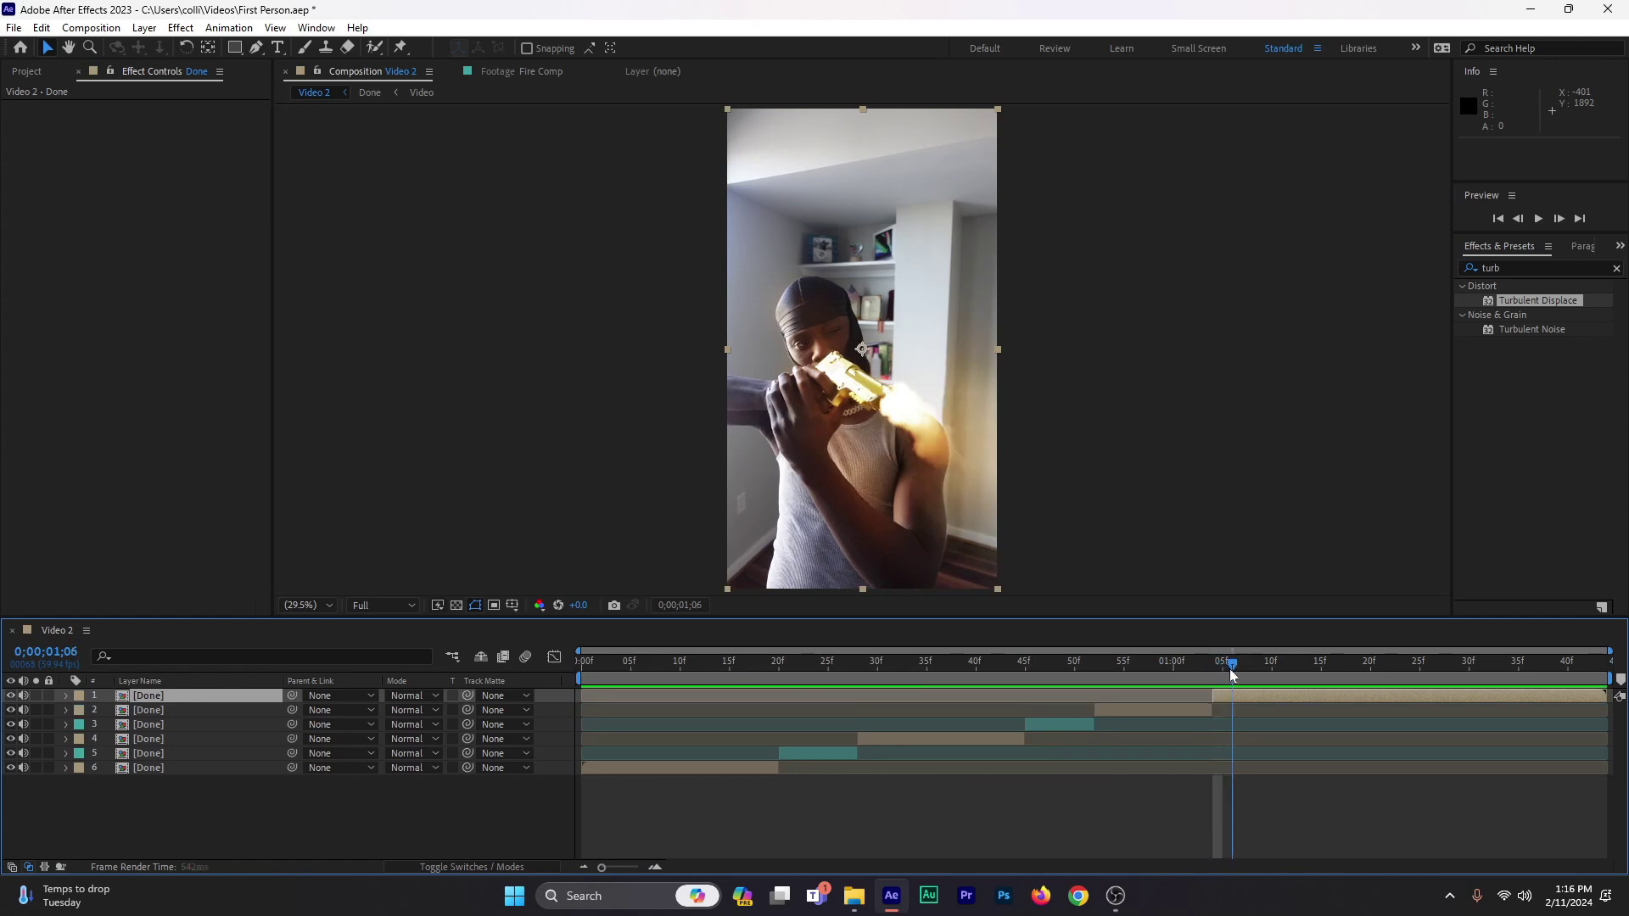
drag(1232, 673, 1271, 682)
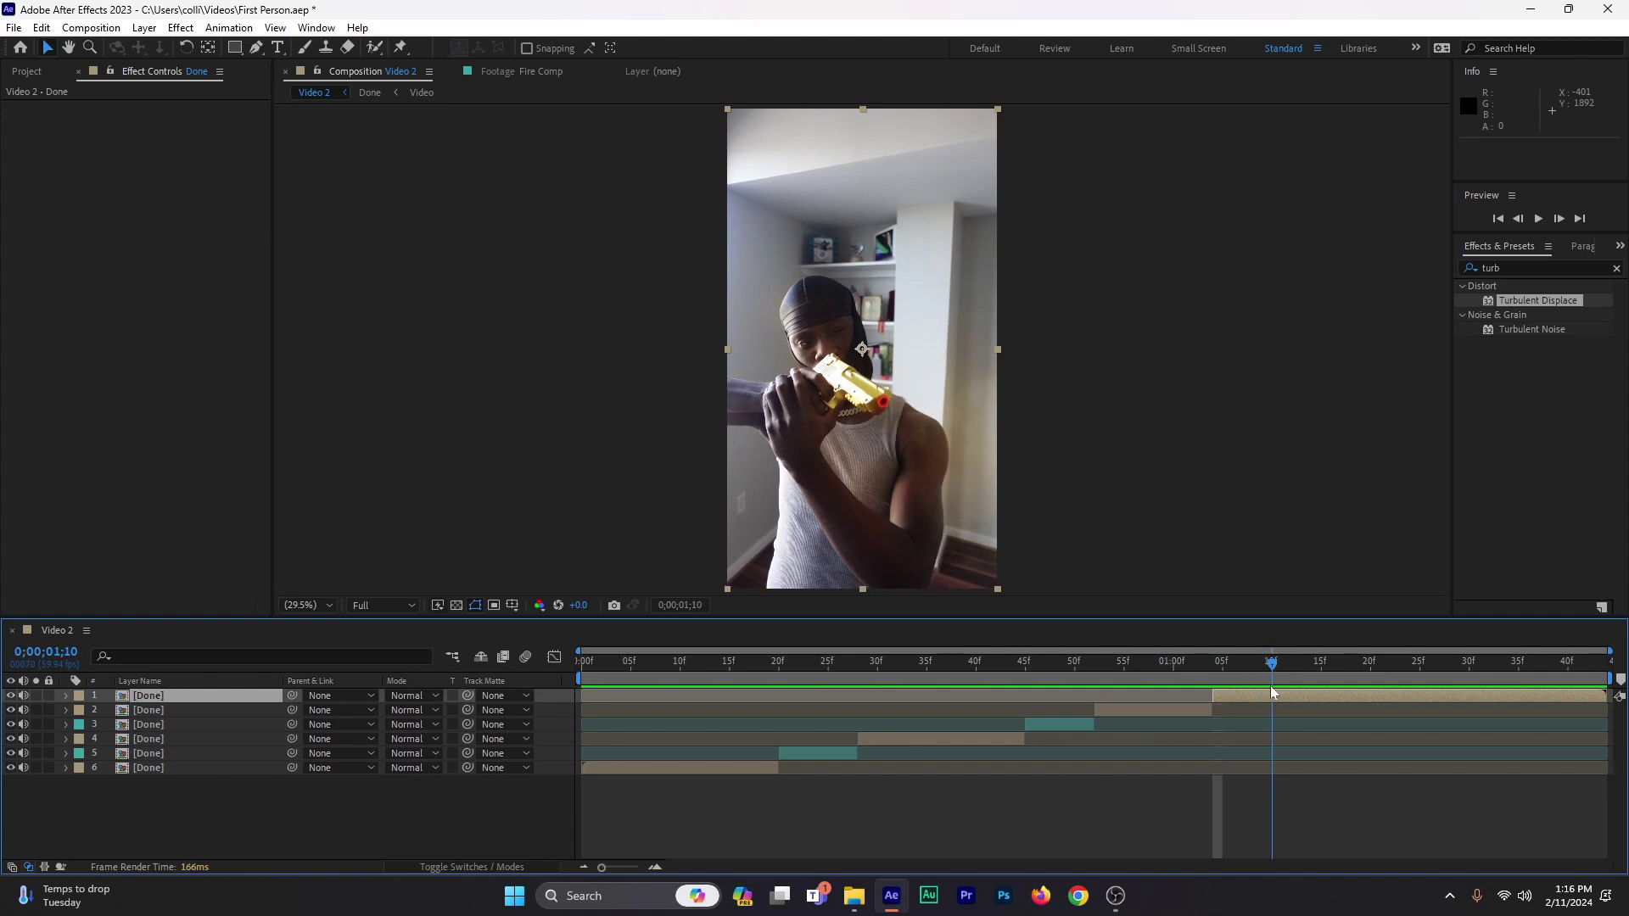
key(ctrl+shift+d)
click(157, 706)
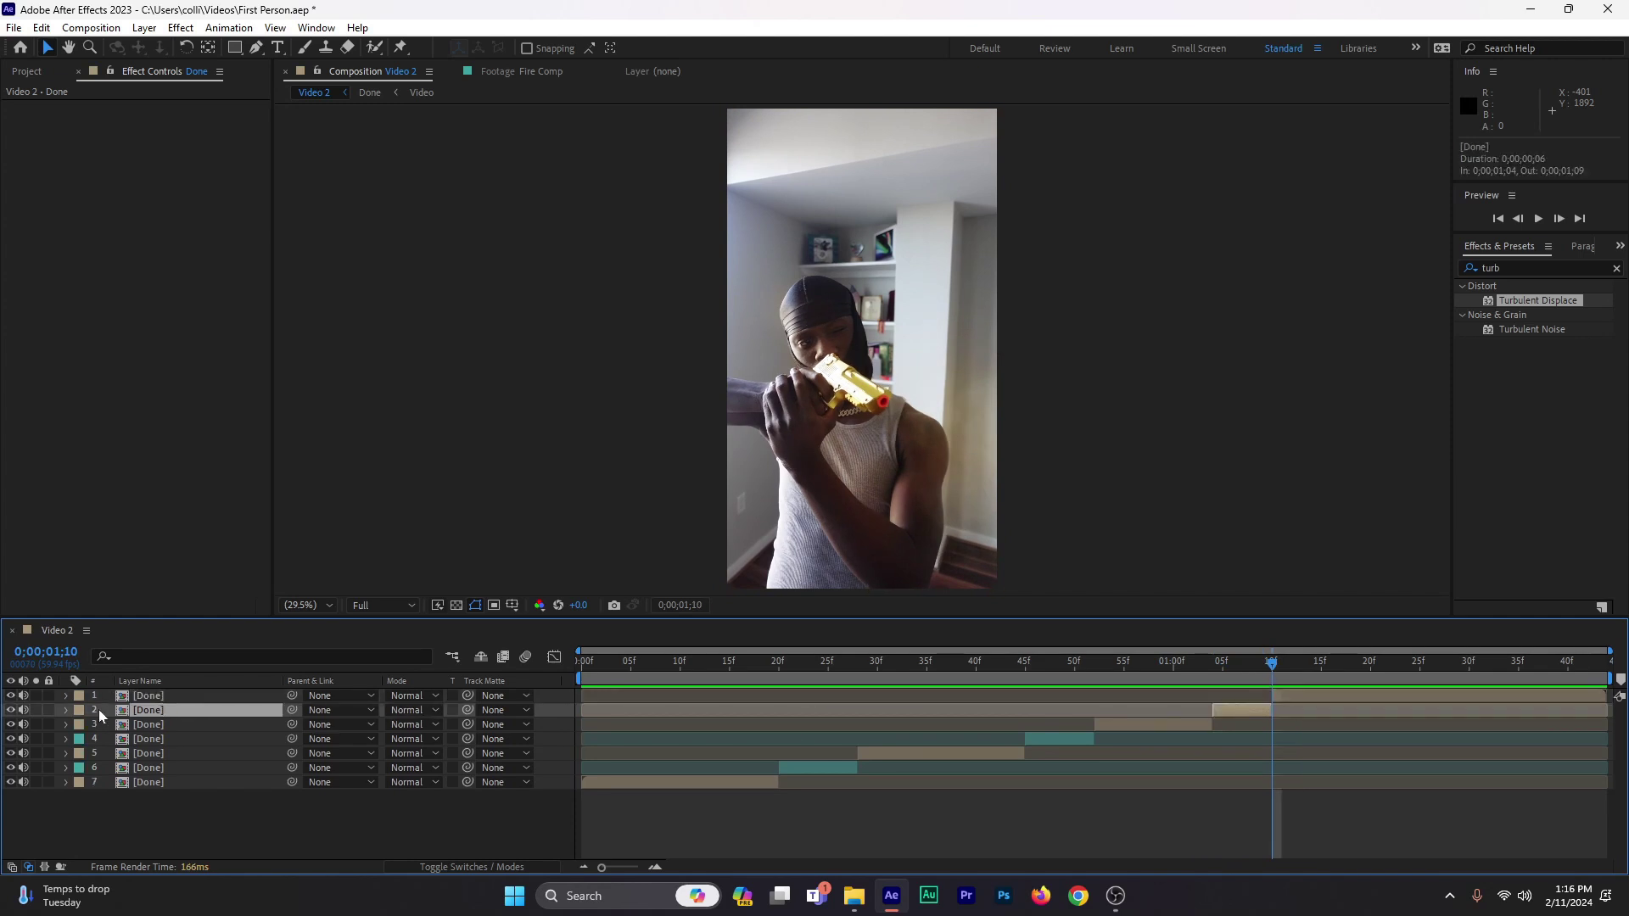
click(81, 714)
click(157, 627)
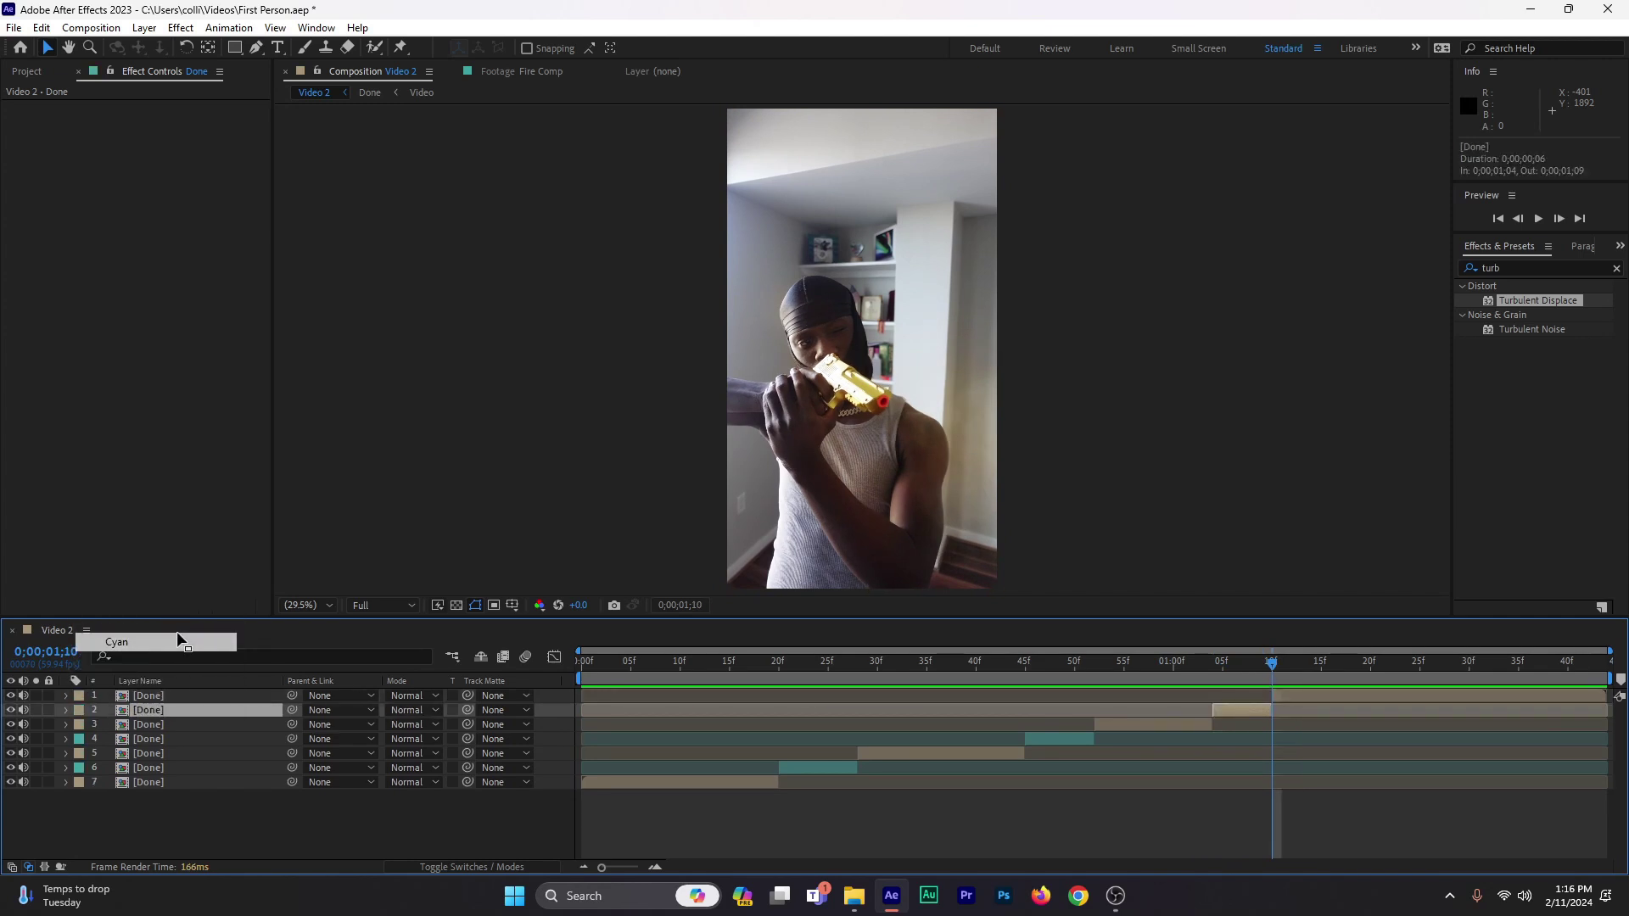
Step: Split the remaining Done layer at 0;00;01;26 and 0;00;01;31 and label the fourth-shot piece between the cuts Cyan
drag(1352, 669, 1480, 680)
click(1427, 695)
key(ctrl+shift+d)
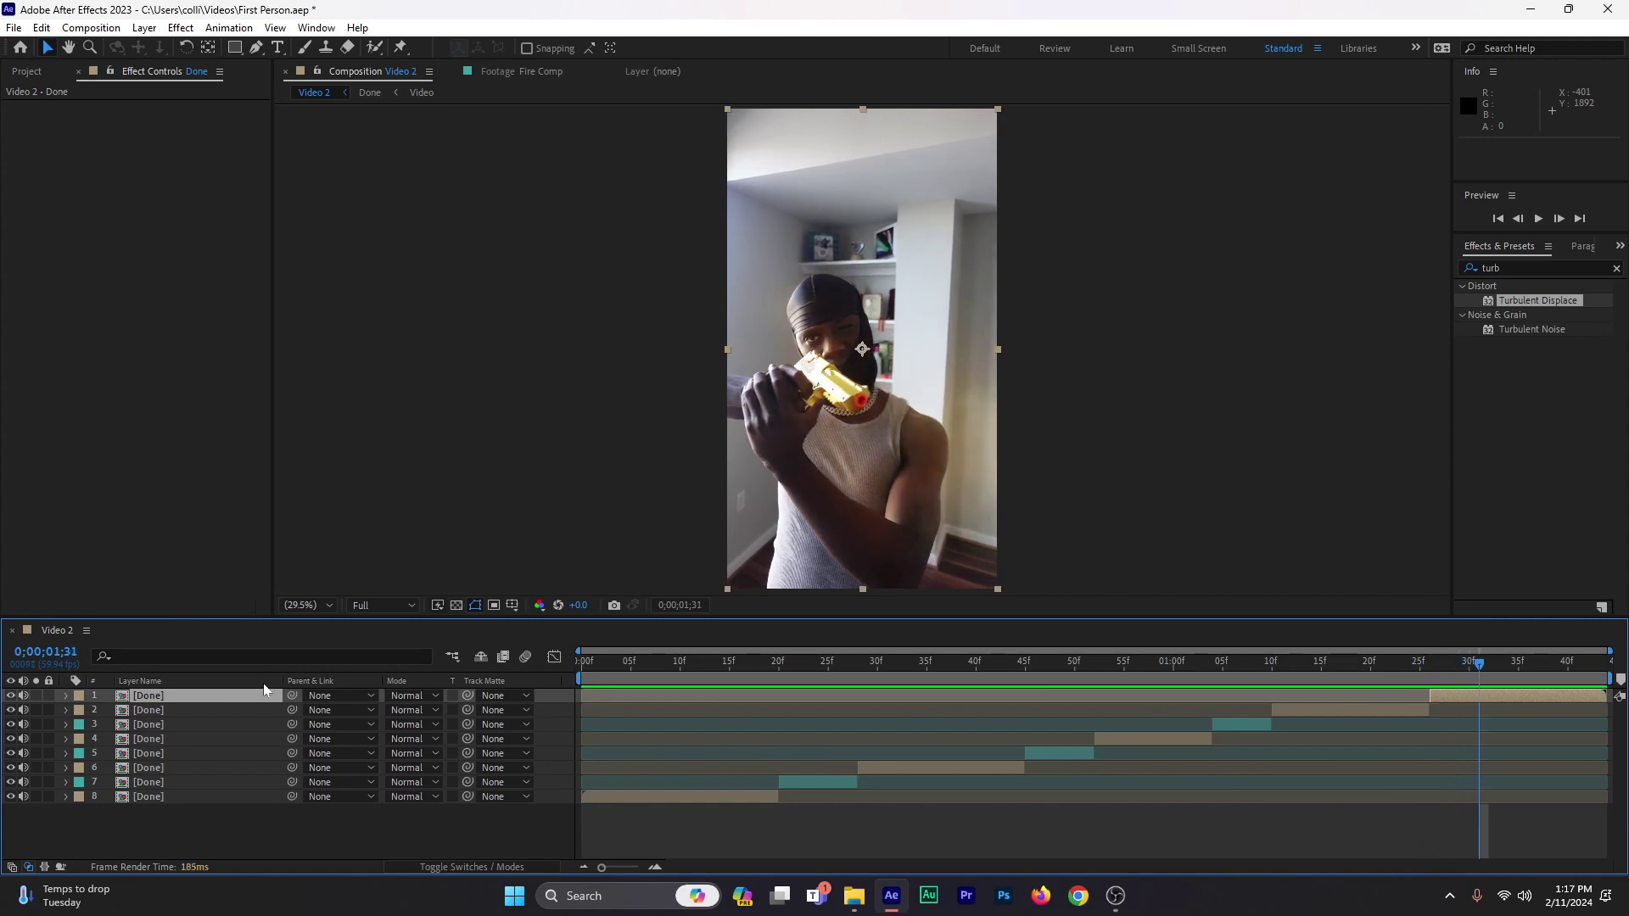
key(ctrl+shift+d)
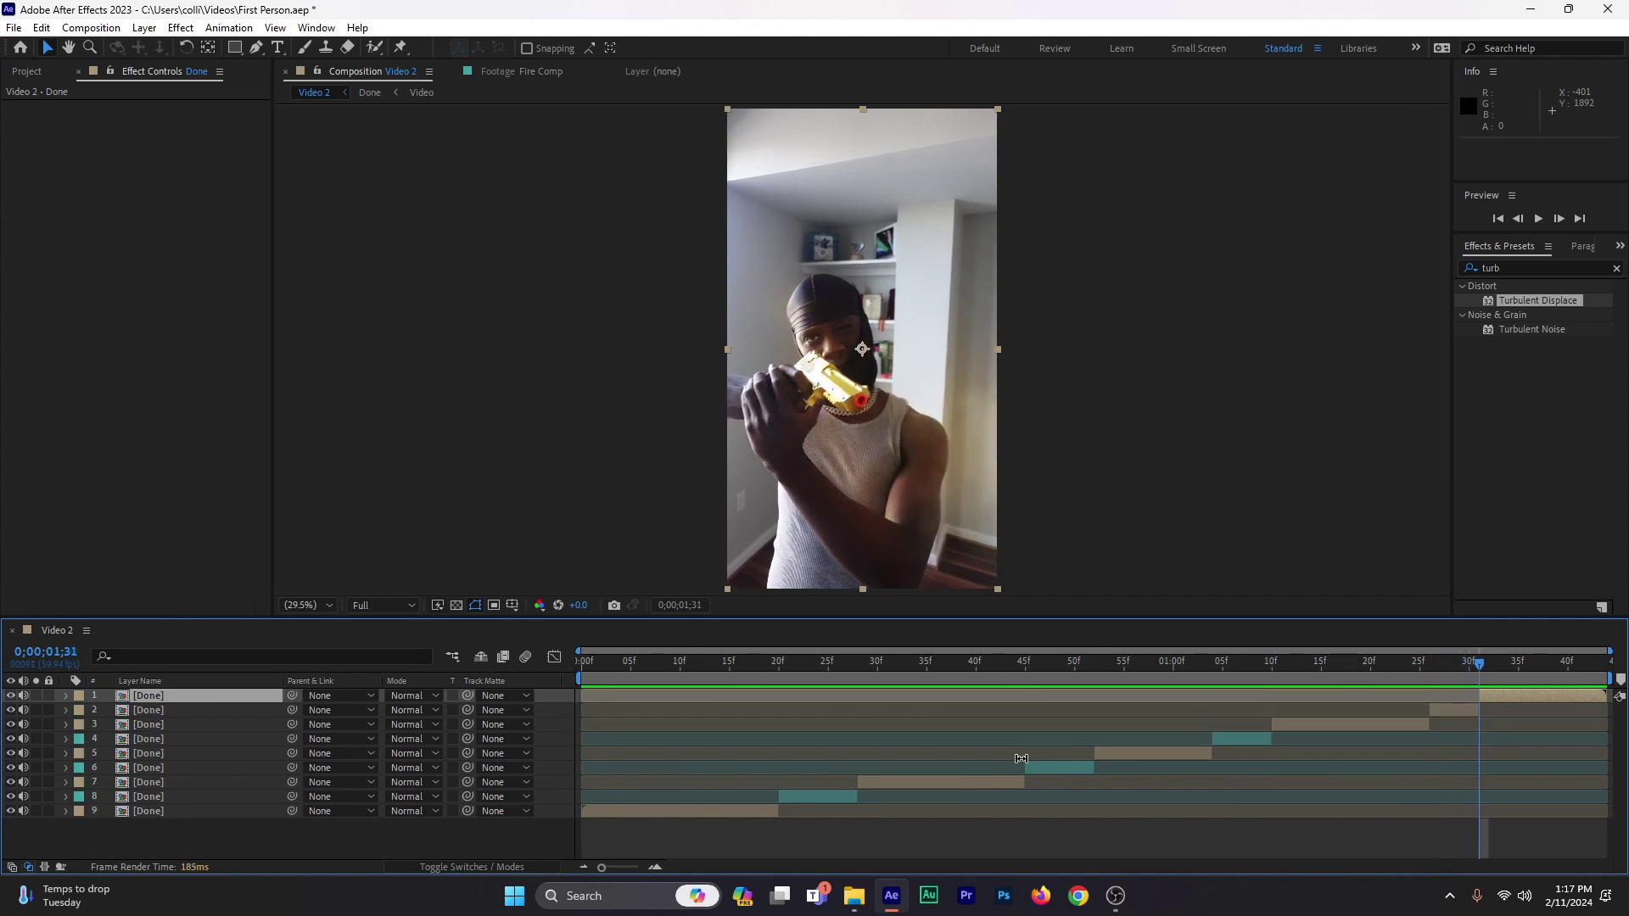
click(1451, 665)
click(1452, 711)
click(79, 710)
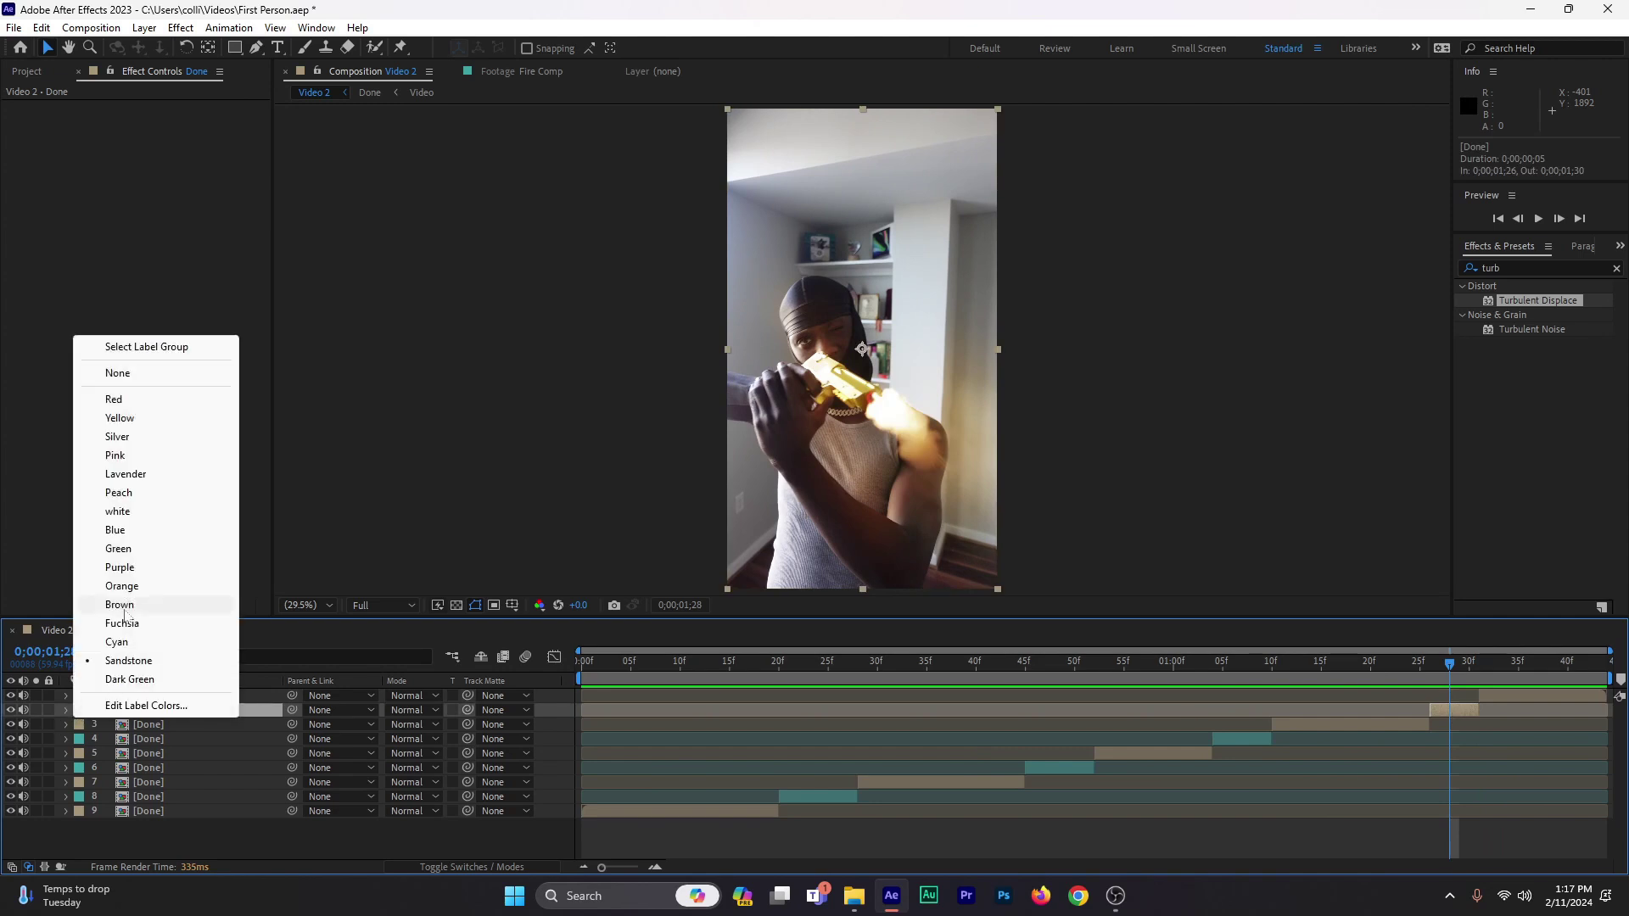
click(117, 642)
Step: Return to 0;00;00;20 and enable motion blur for the composition and for each of the four Cyan Done pieces
drag(786, 673, 780, 678)
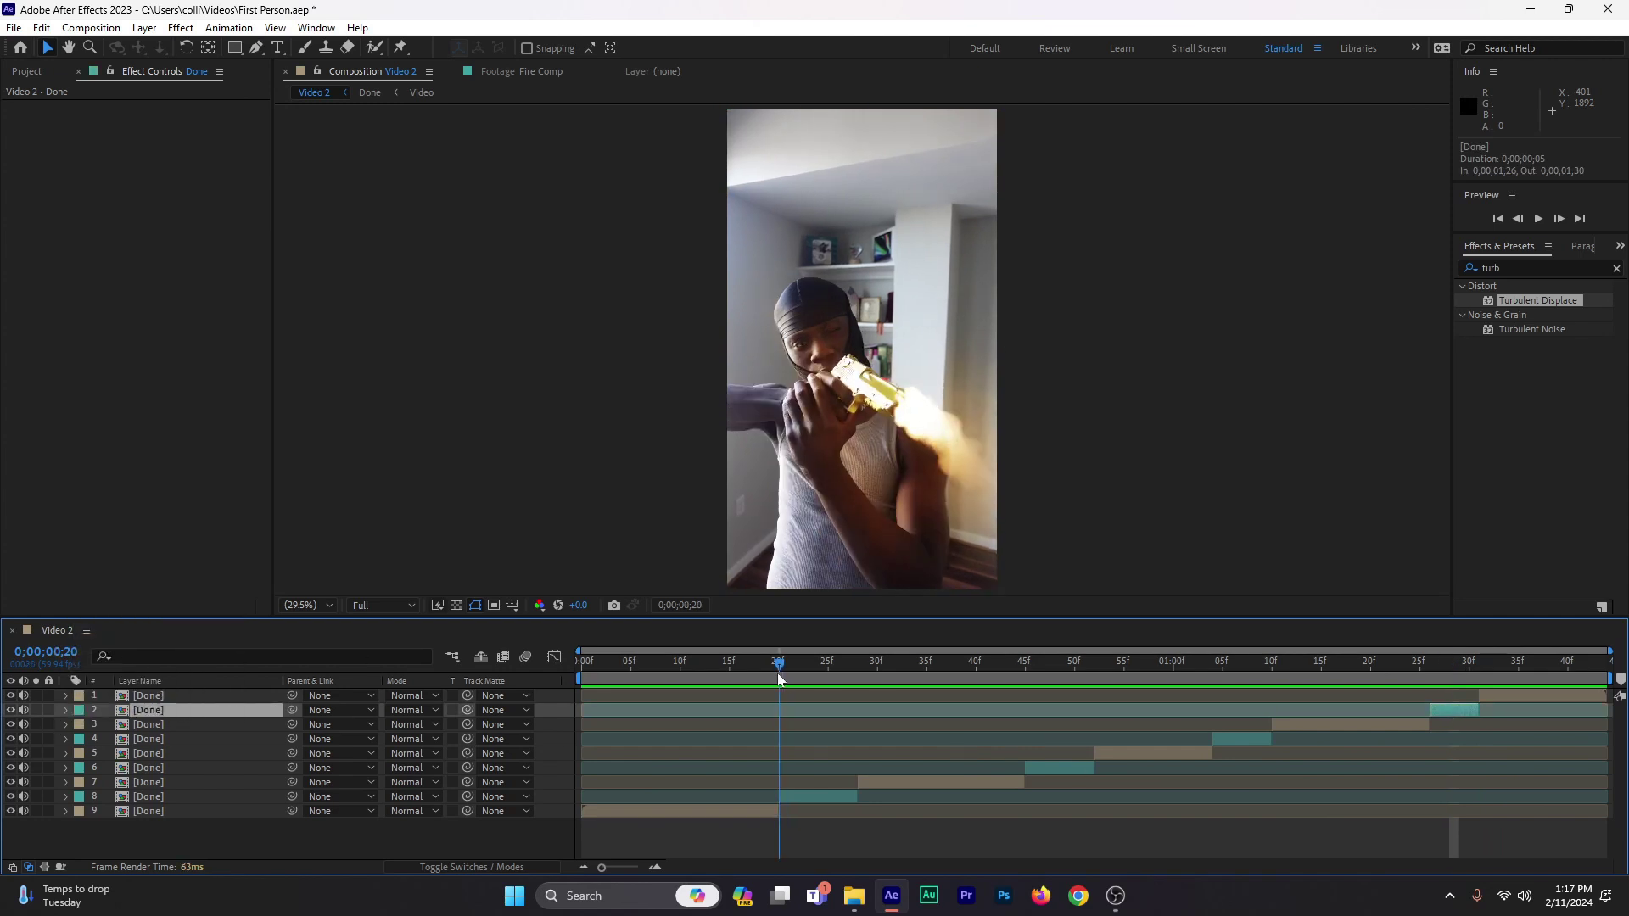
click(806, 798)
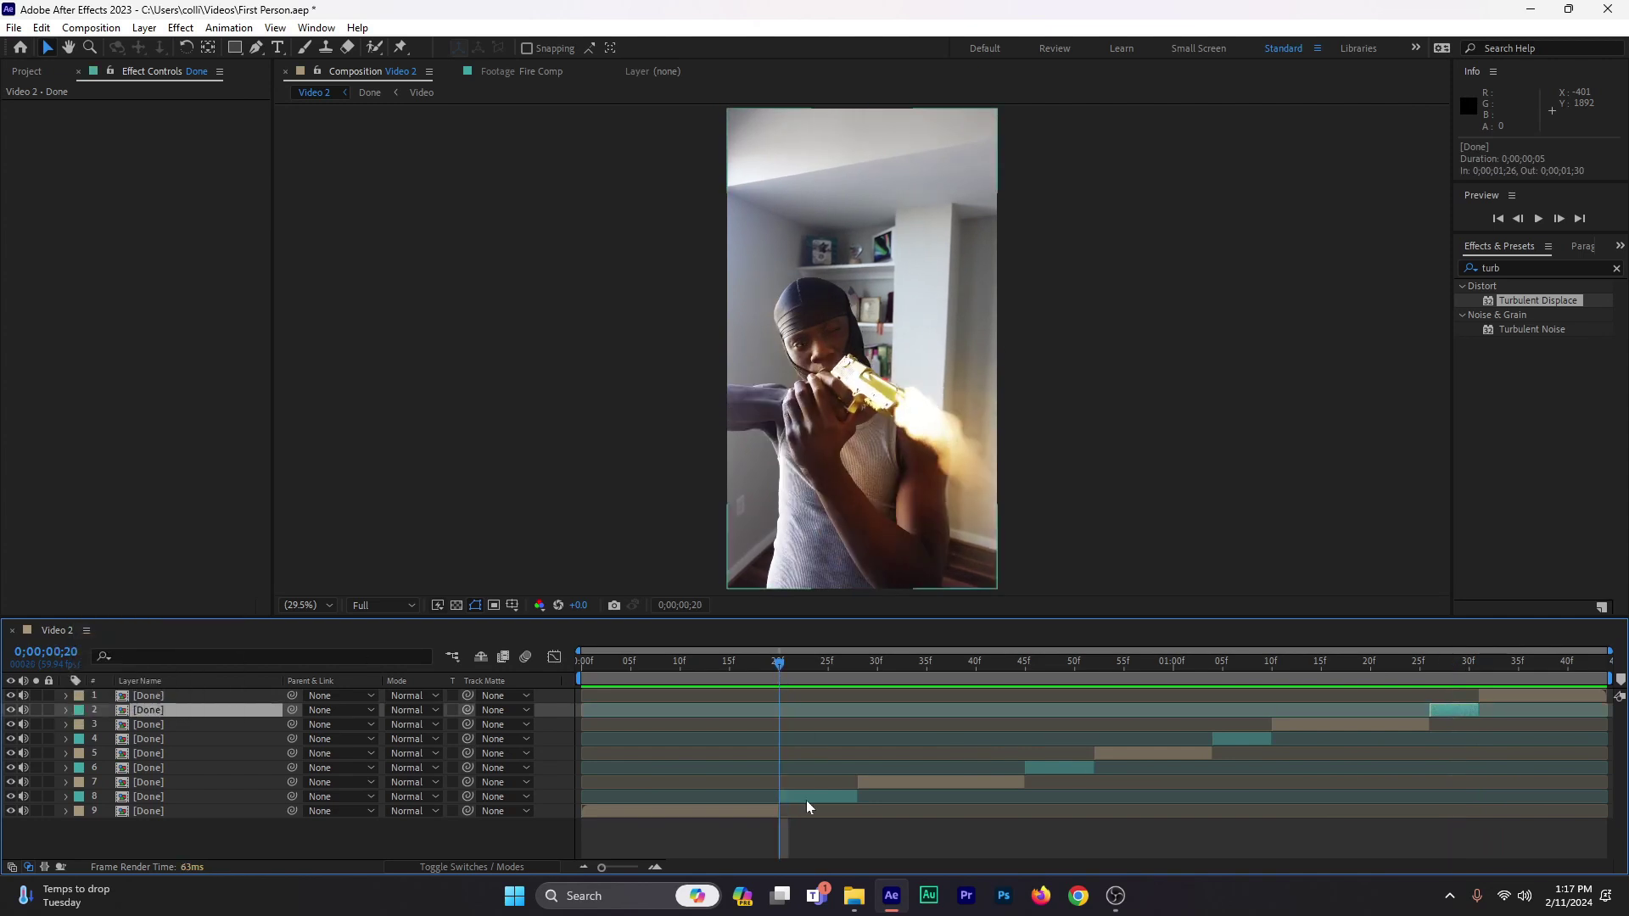
click(429, 864)
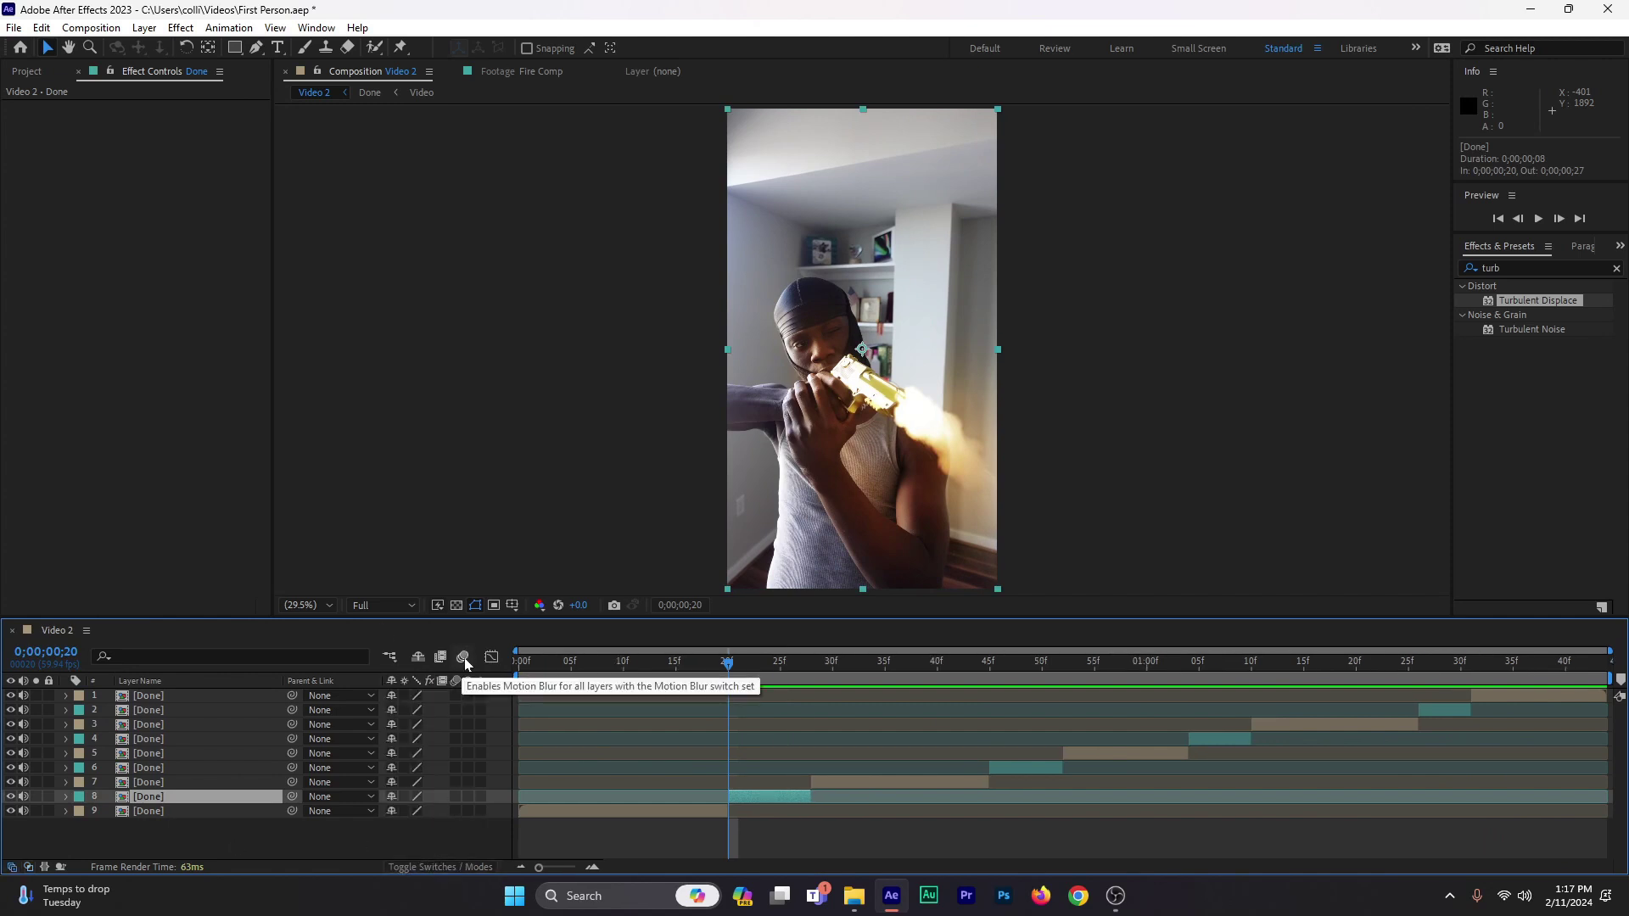
click(456, 797)
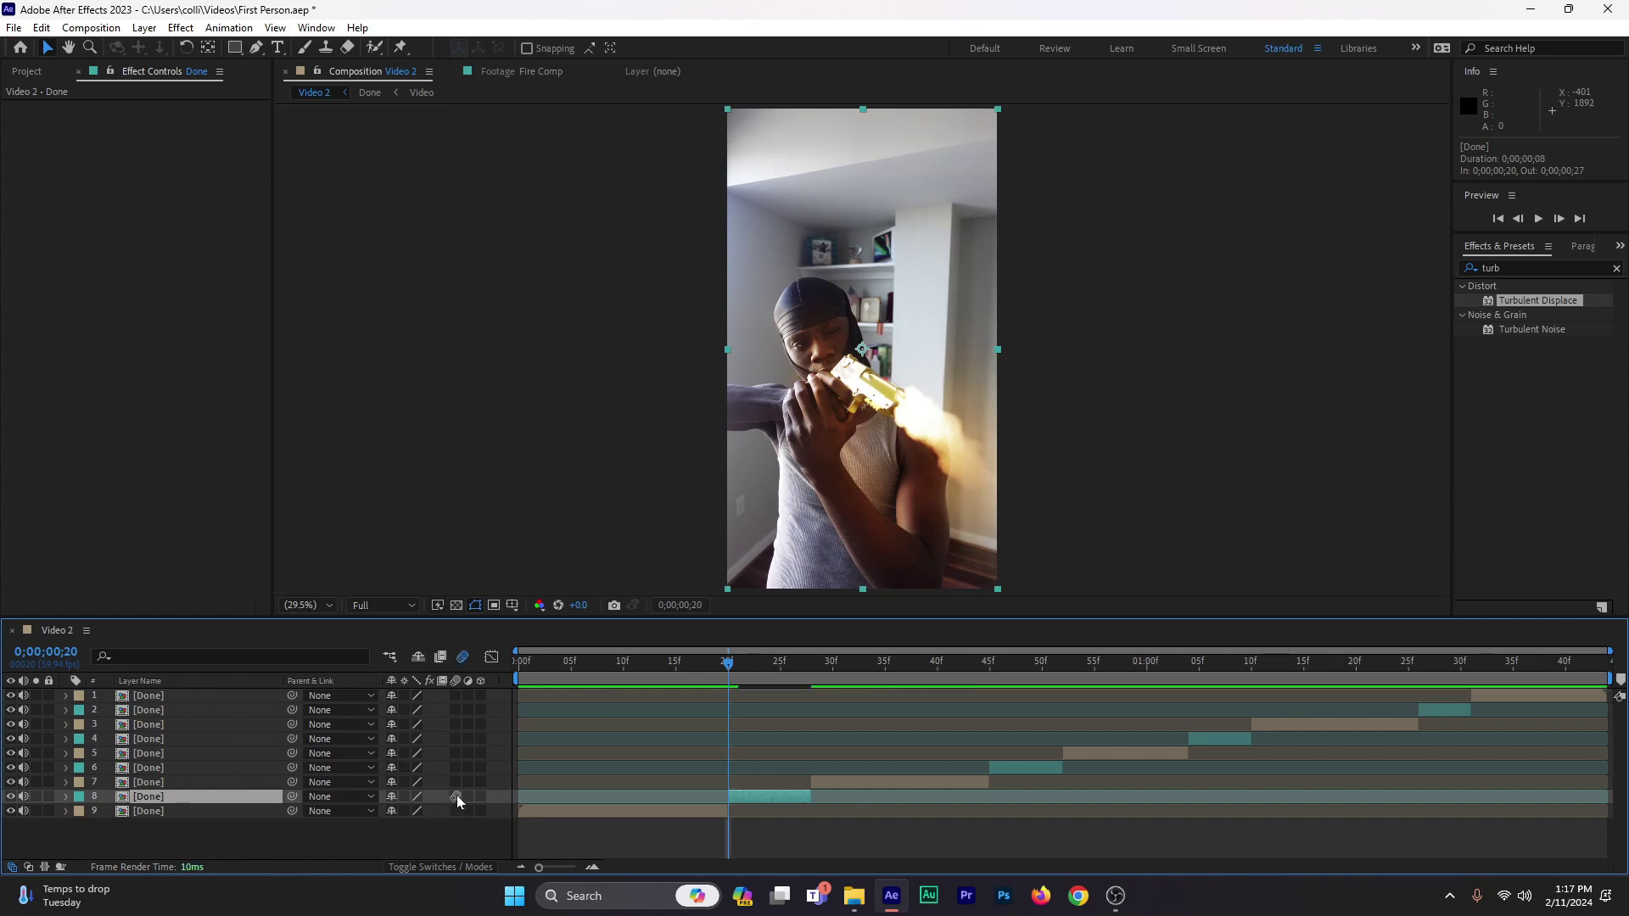
click(184, 767)
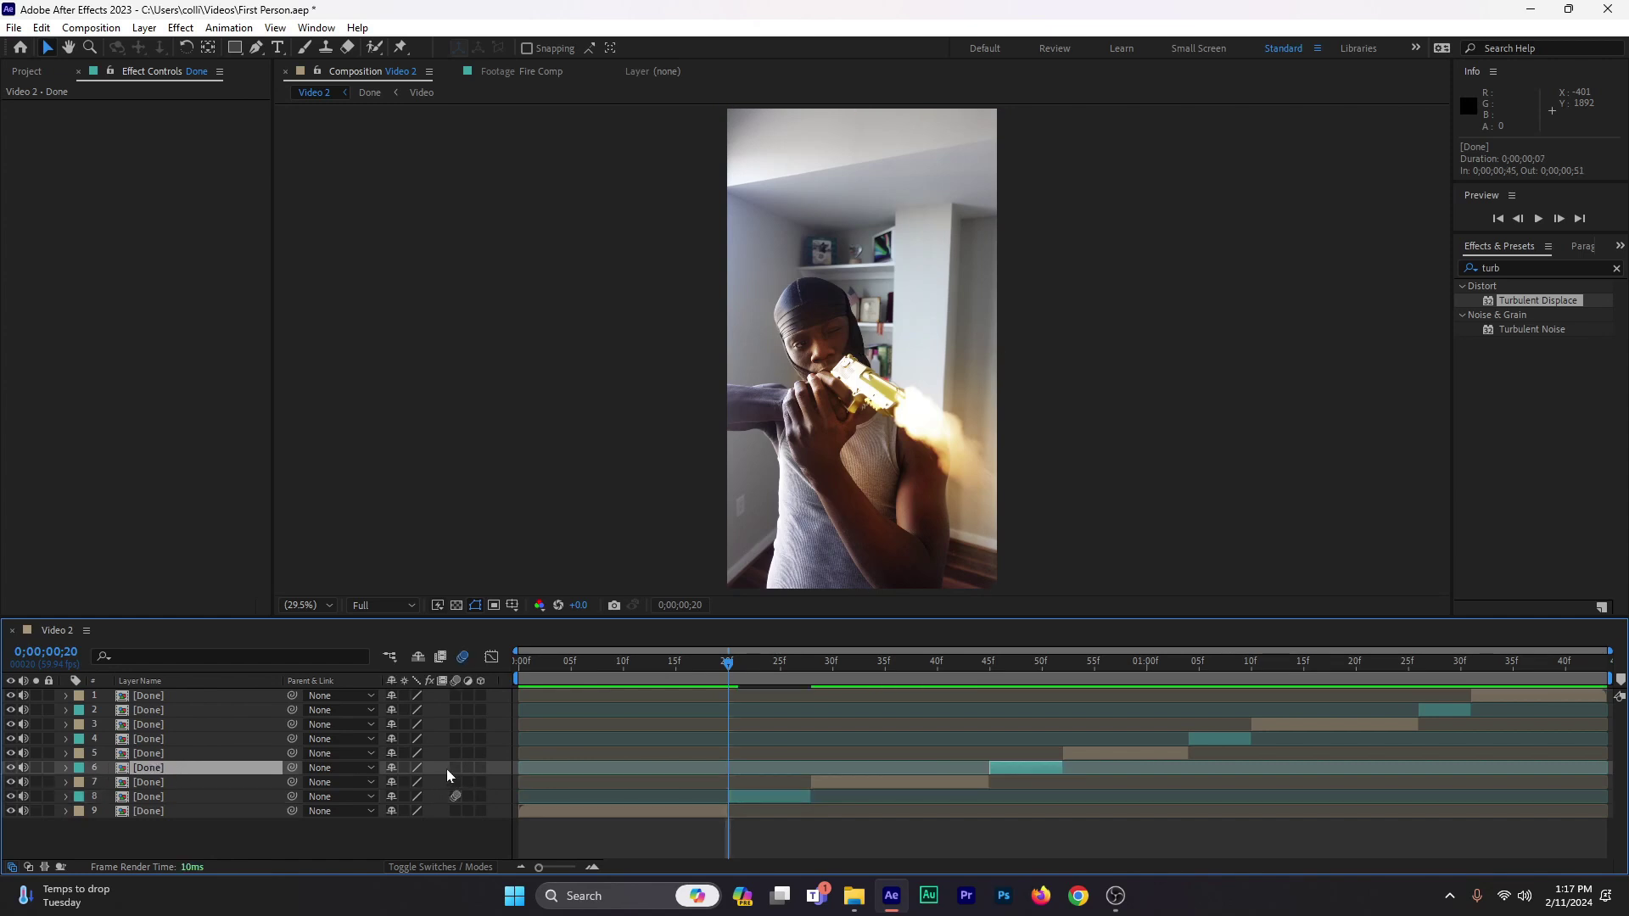
click(456, 767)
click(186, 739)
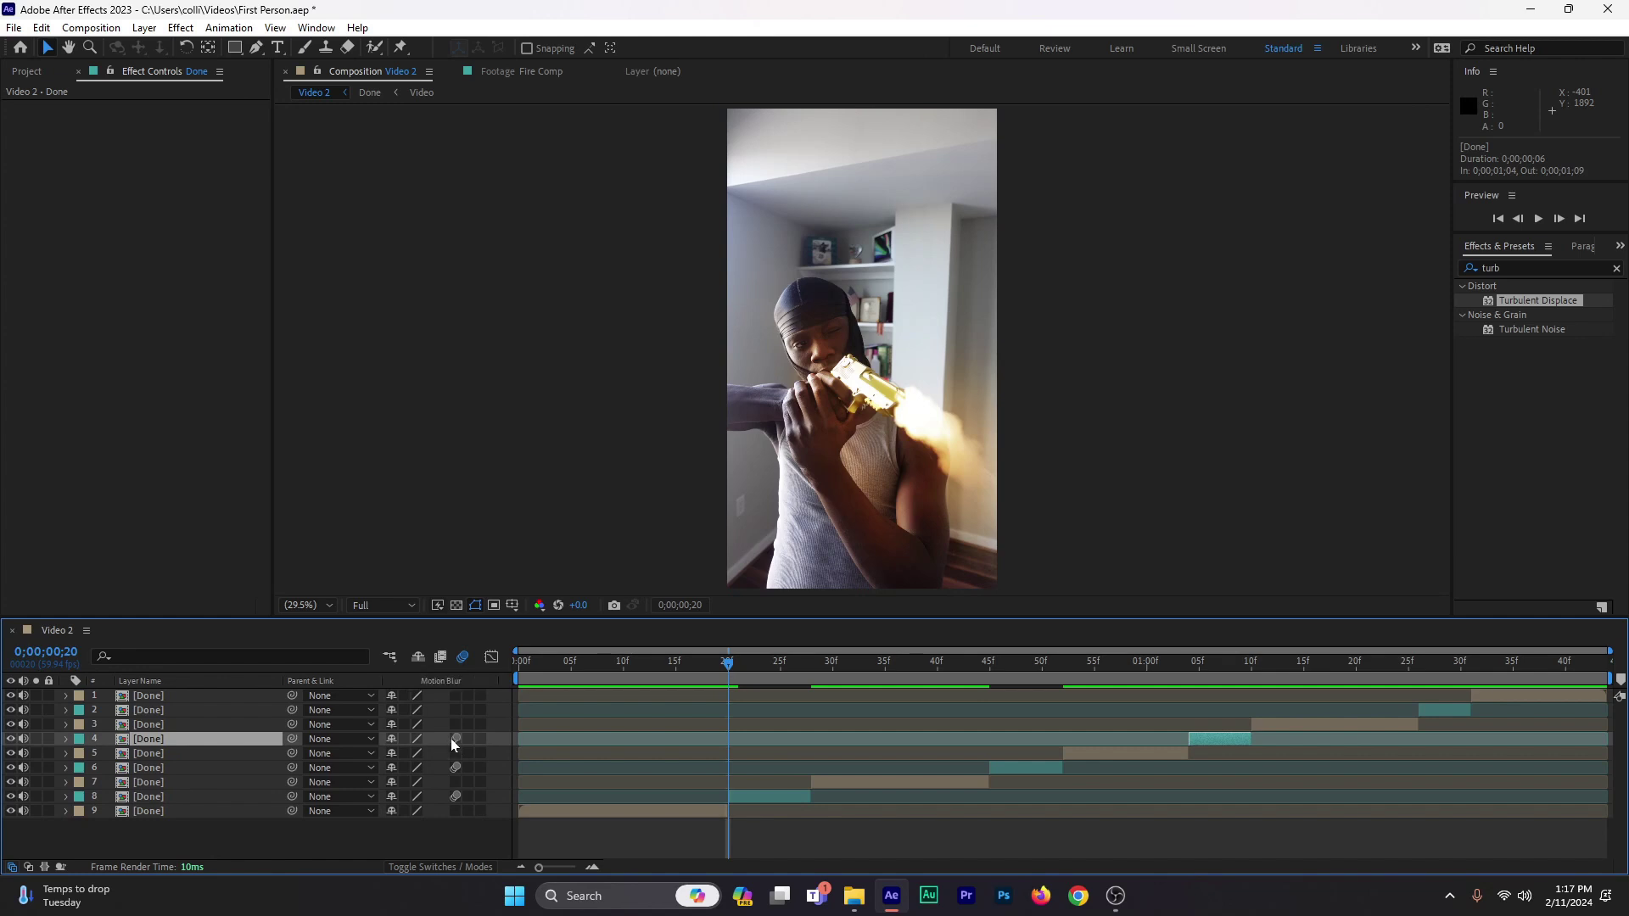
click(454, 739)
click(161, 709)
click(455, 710)
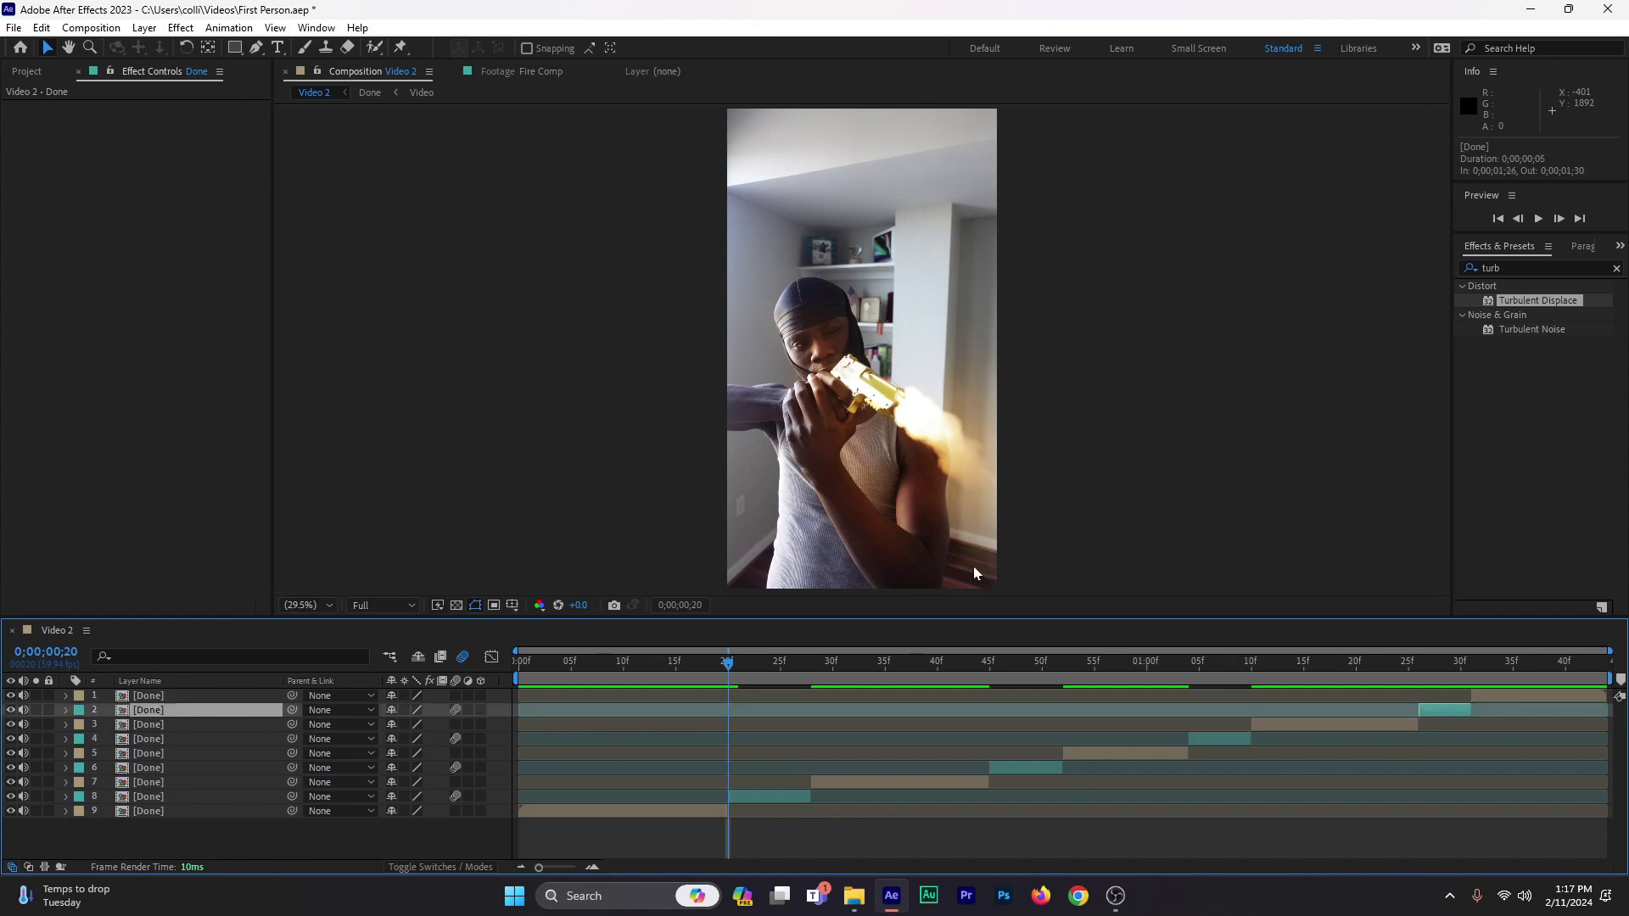
Step: Apply Motion Tile to the first-shot Cyan Done piece with Mirror Edges enabled, Output Width 180 and Output Height 160
click(1500, 264)
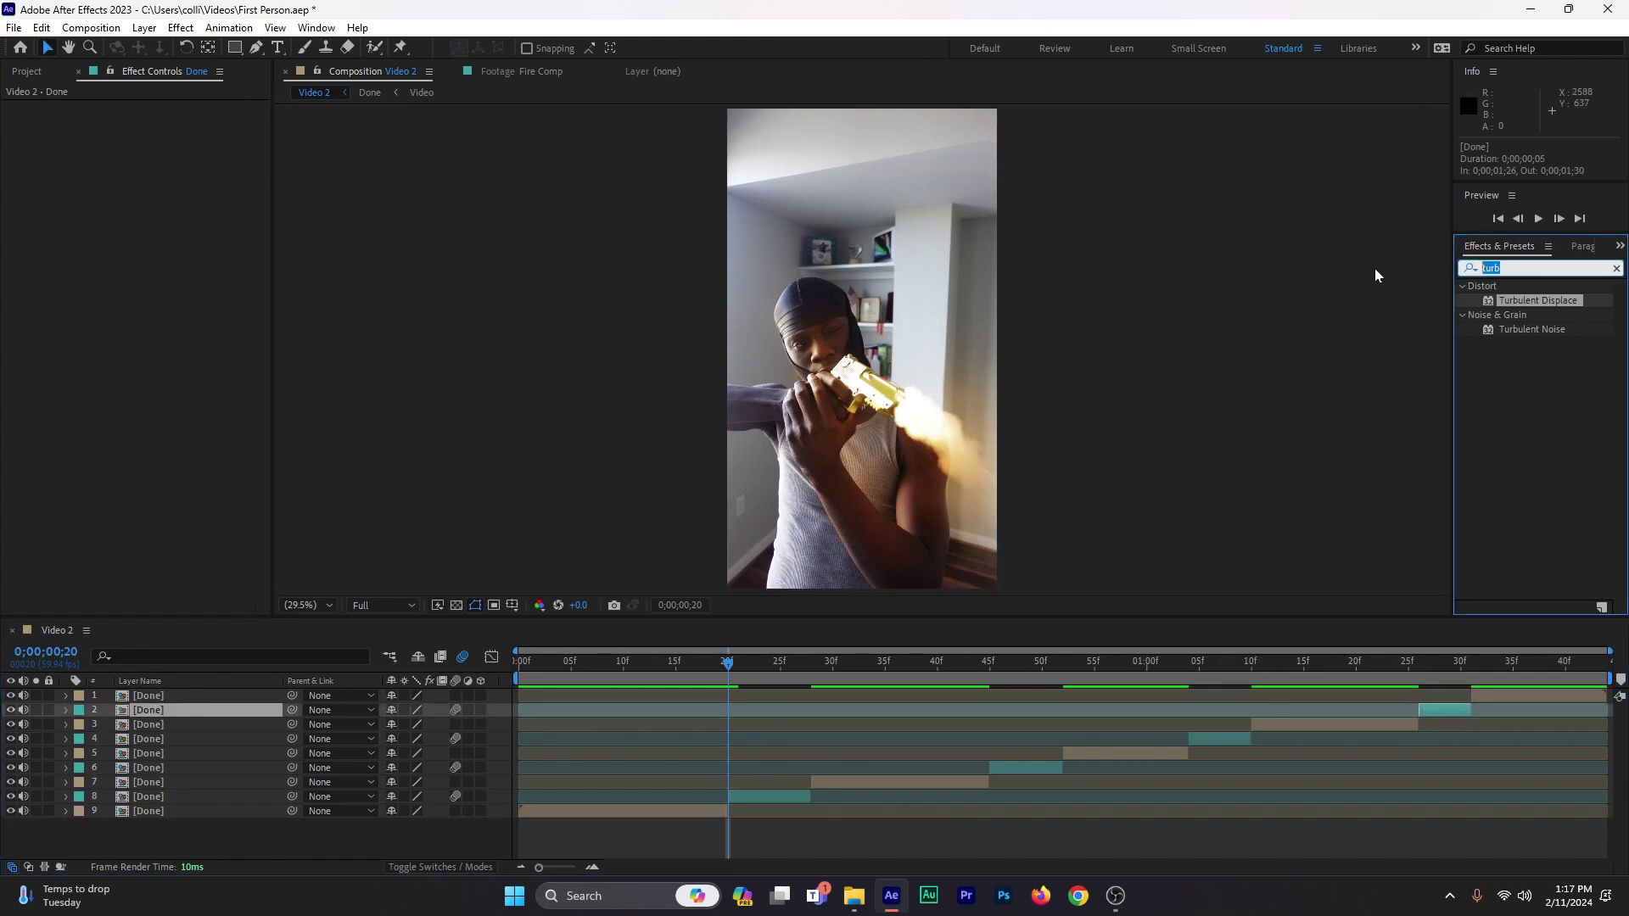
text(motion)
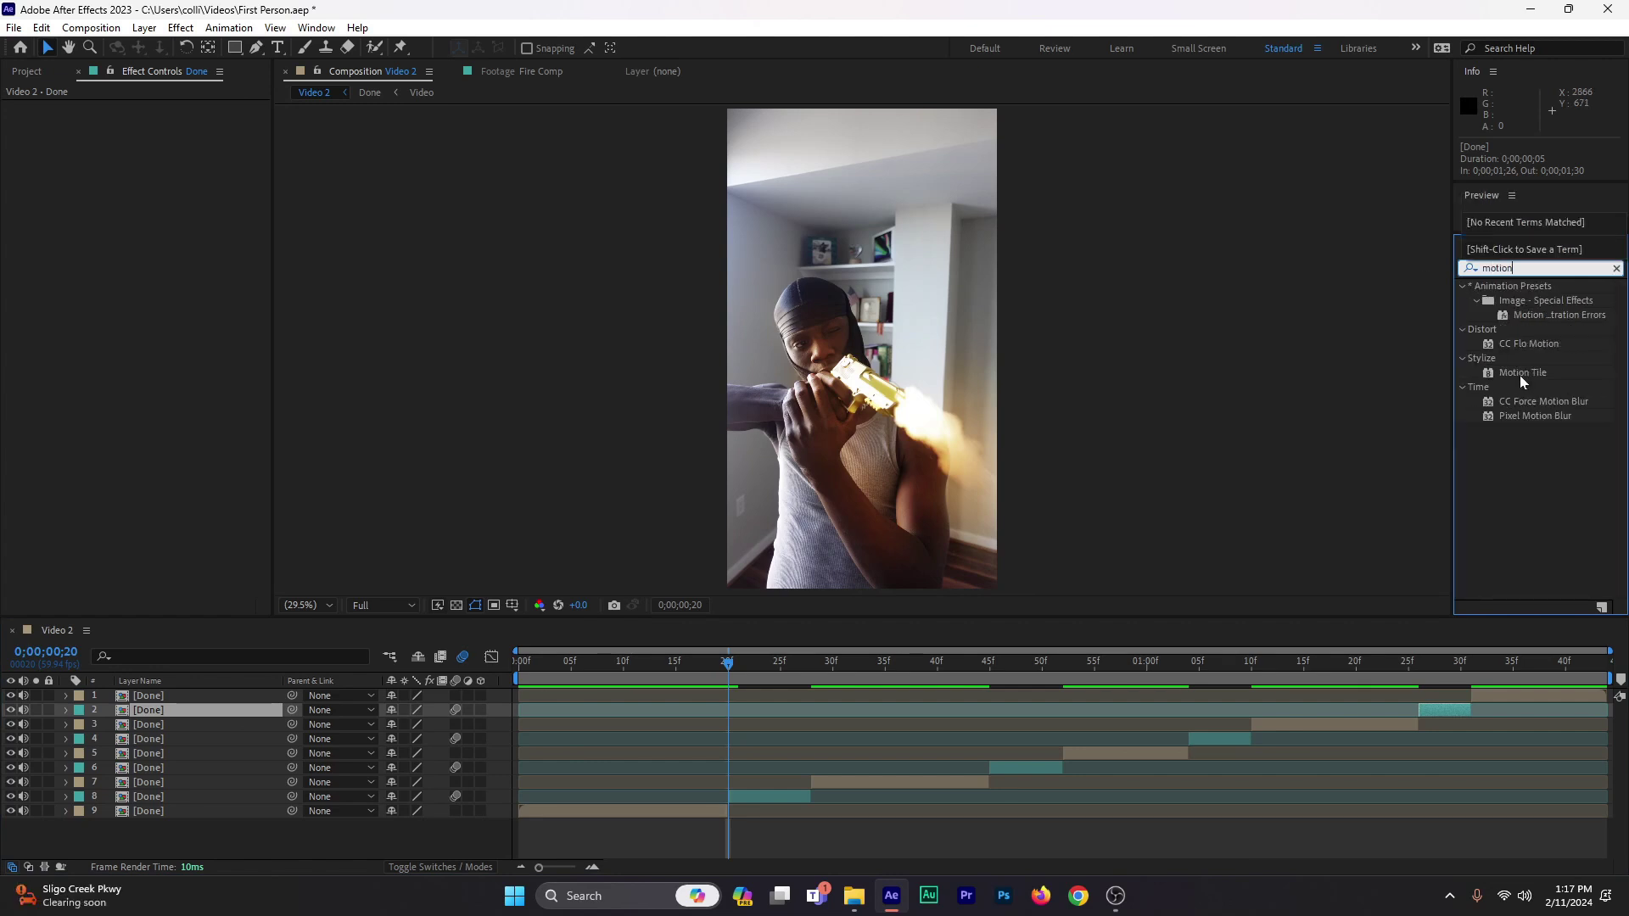
drag(1519, 374, 757, 794)
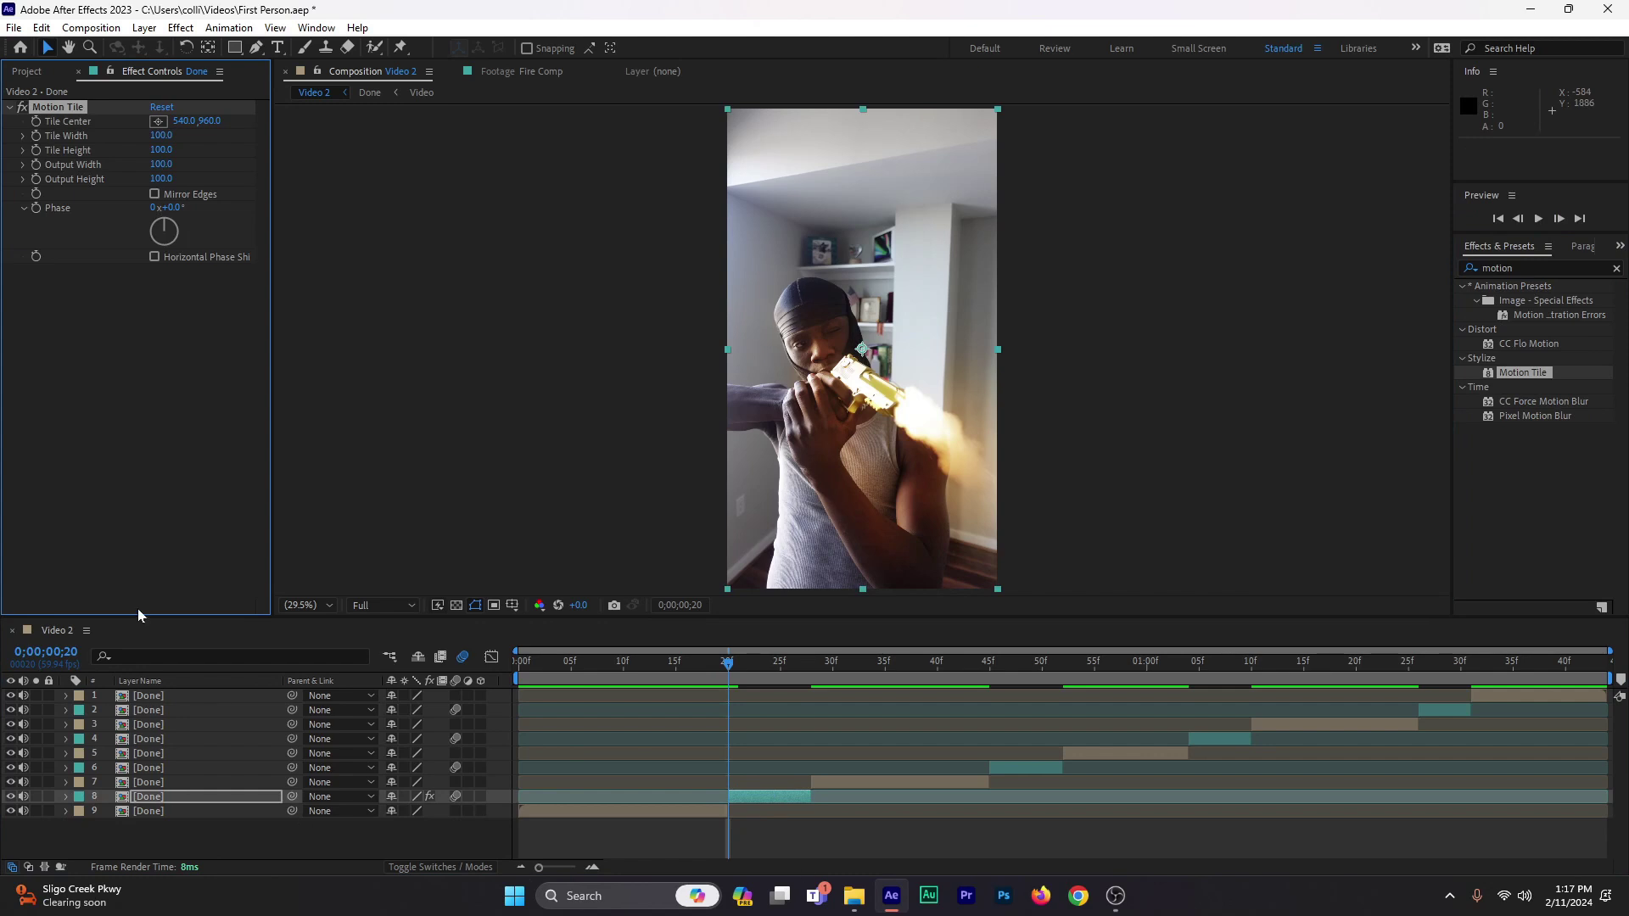
click(154, 194)
drag(161, 179, 57, 176)
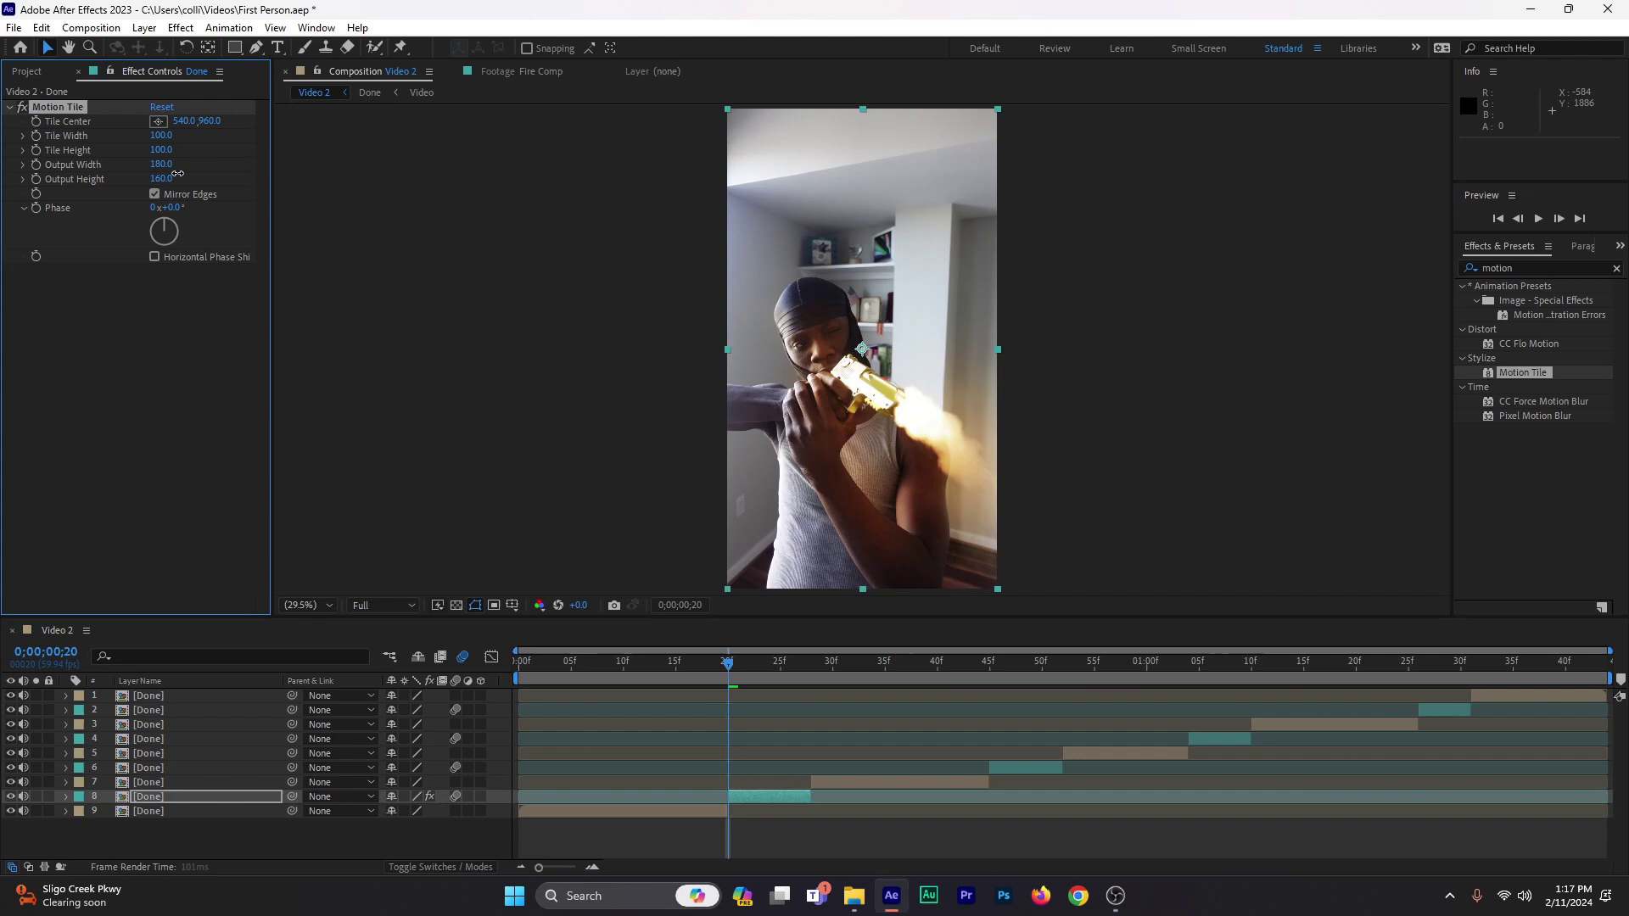
click(11, 110)
Step: Add the Wiggle - position preset to the first-shot piece with Wiggle Speed 20 and Wiggle Amount 19, and preview the shake
click(1537, 268)
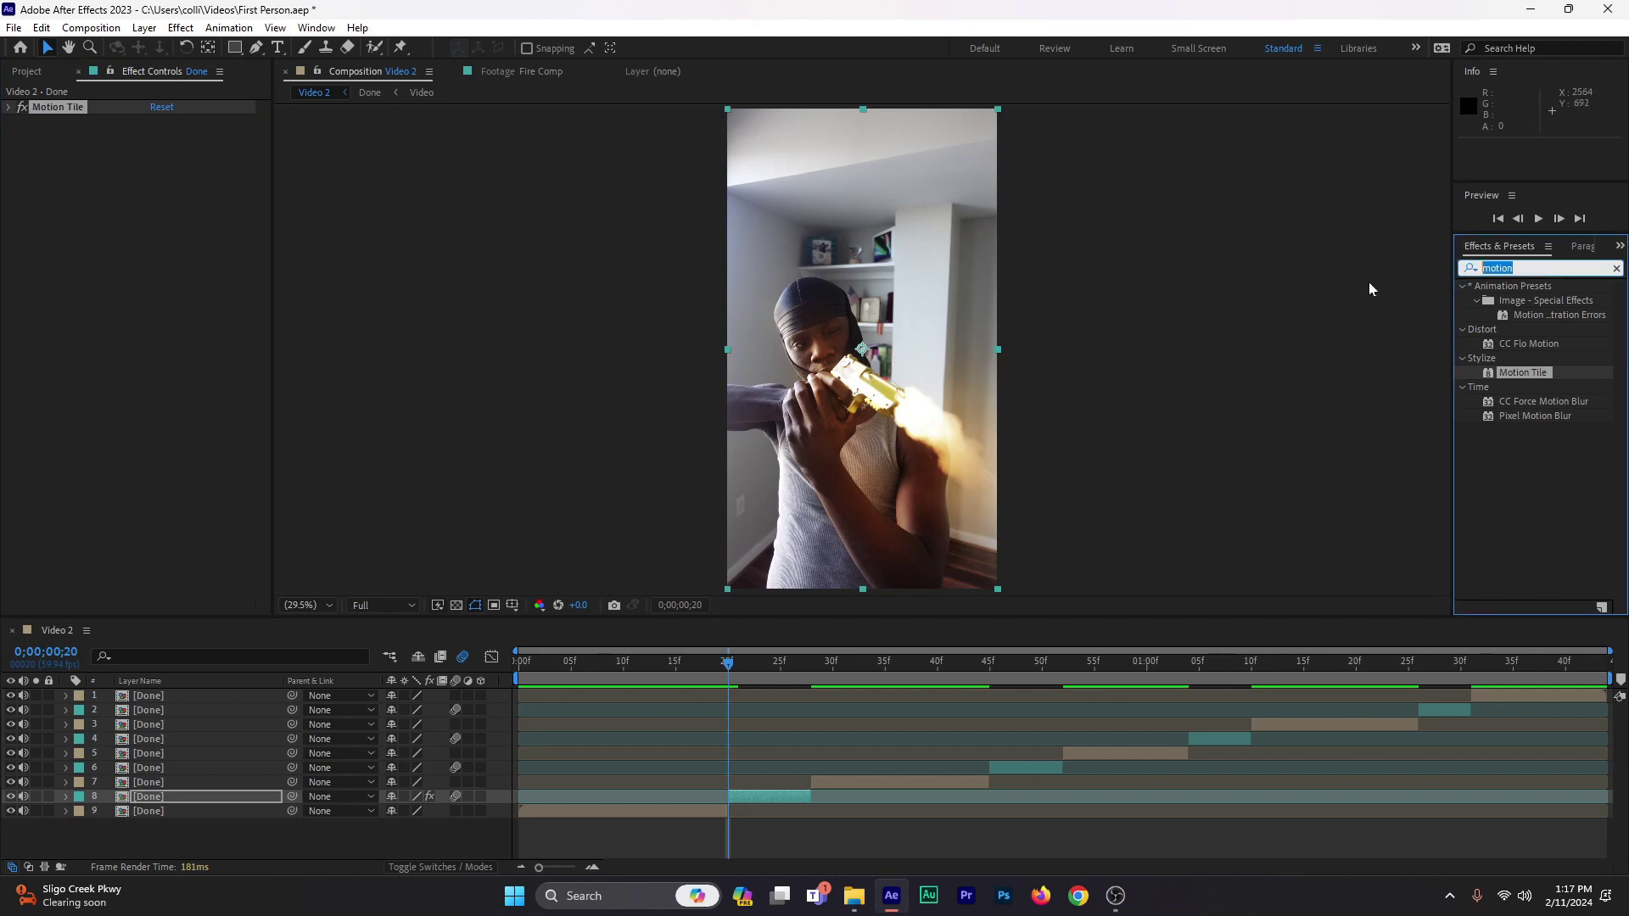
text(wiggle)
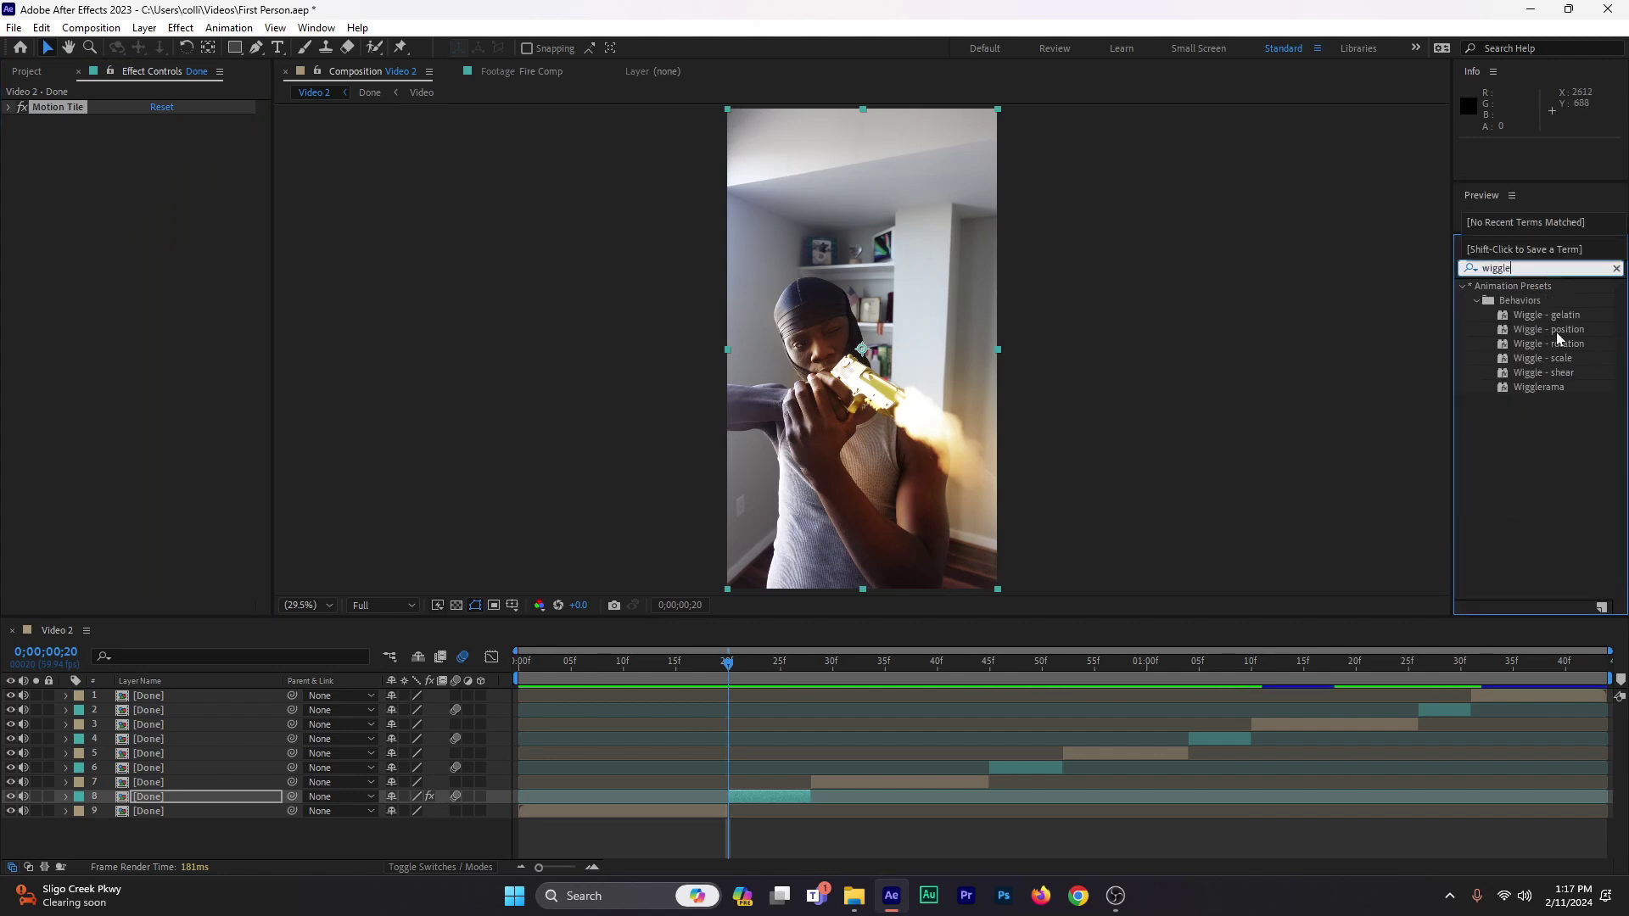
drag(1555, 332, 768, 794)
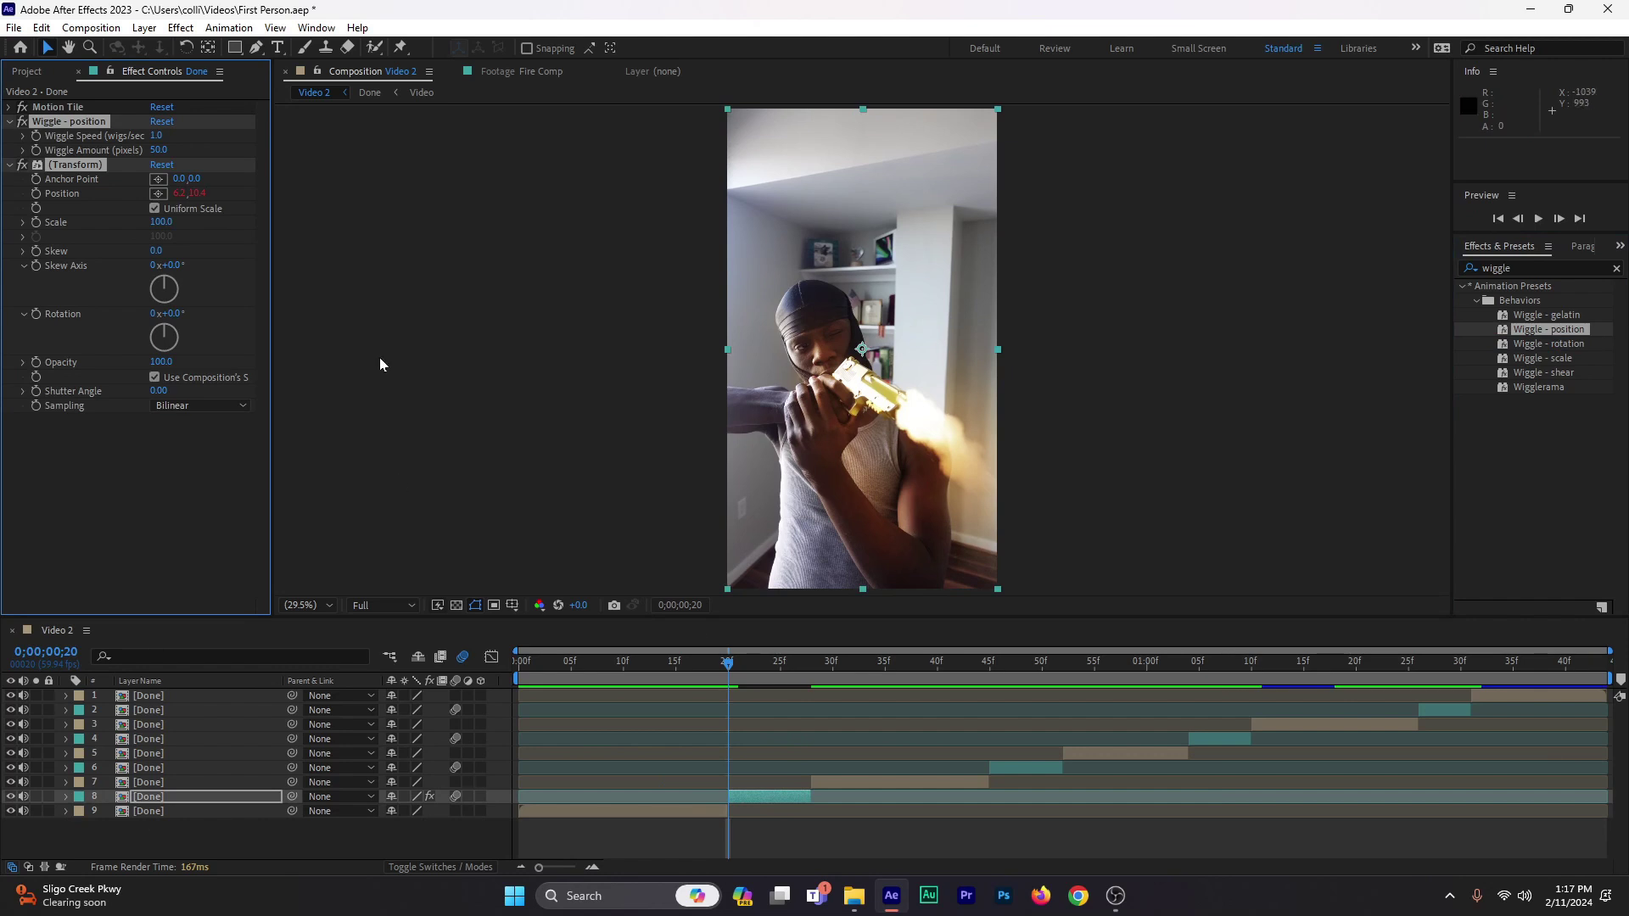
mouse_move(157, 136)
mouse_down()
mouse_move(177, 137)
mouse_move(141, 160)
mouse_up()
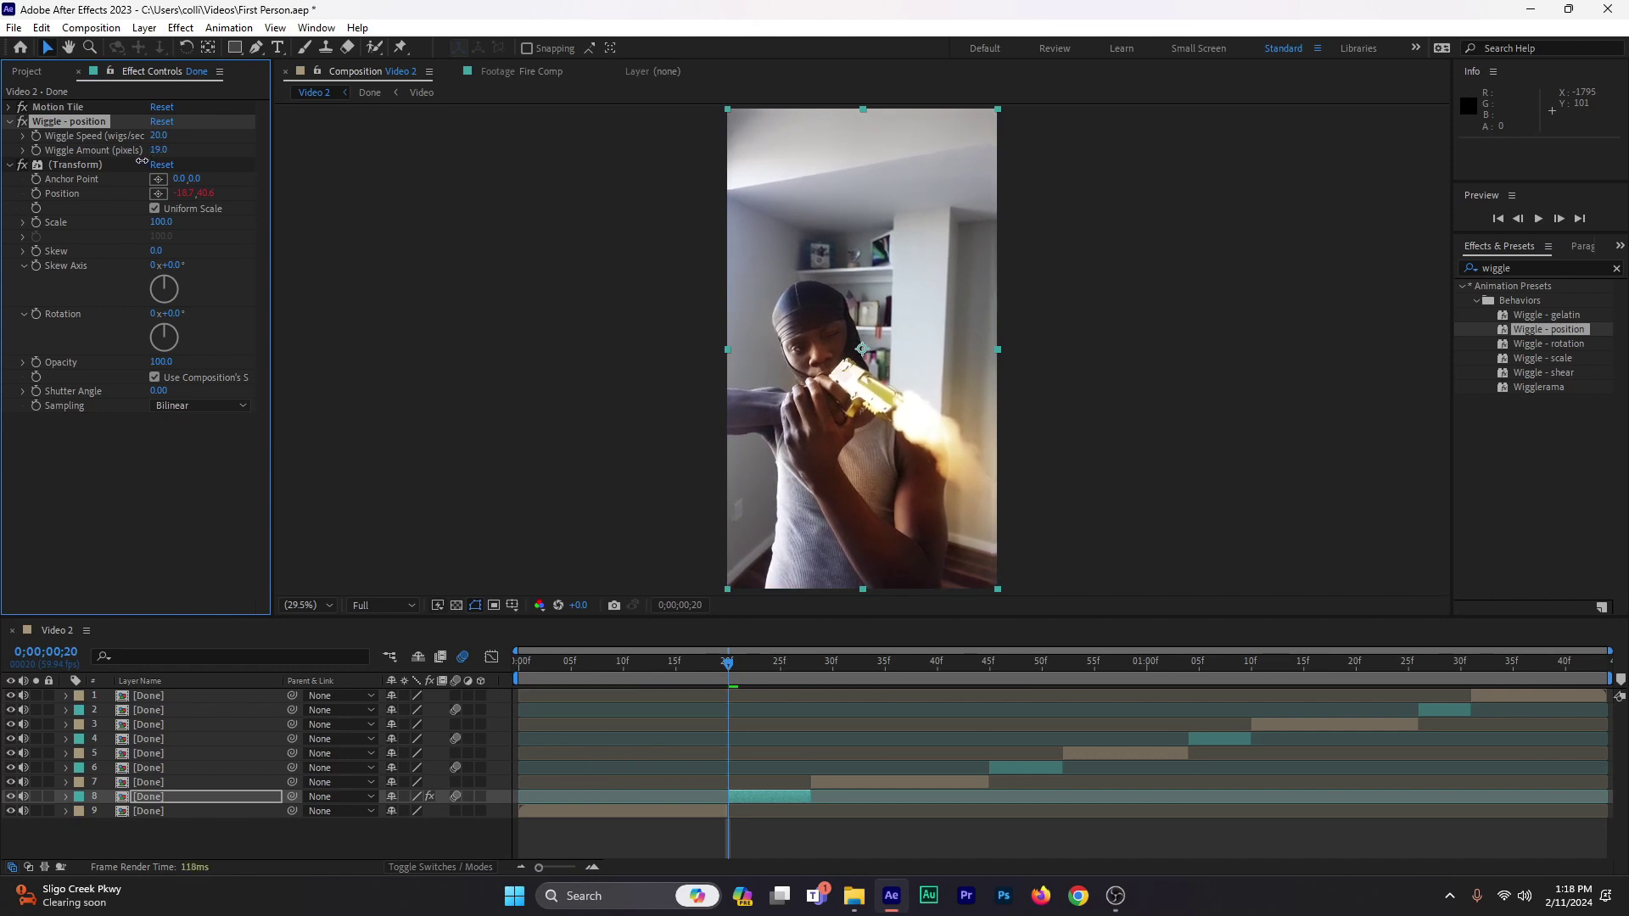
click(614, 670)
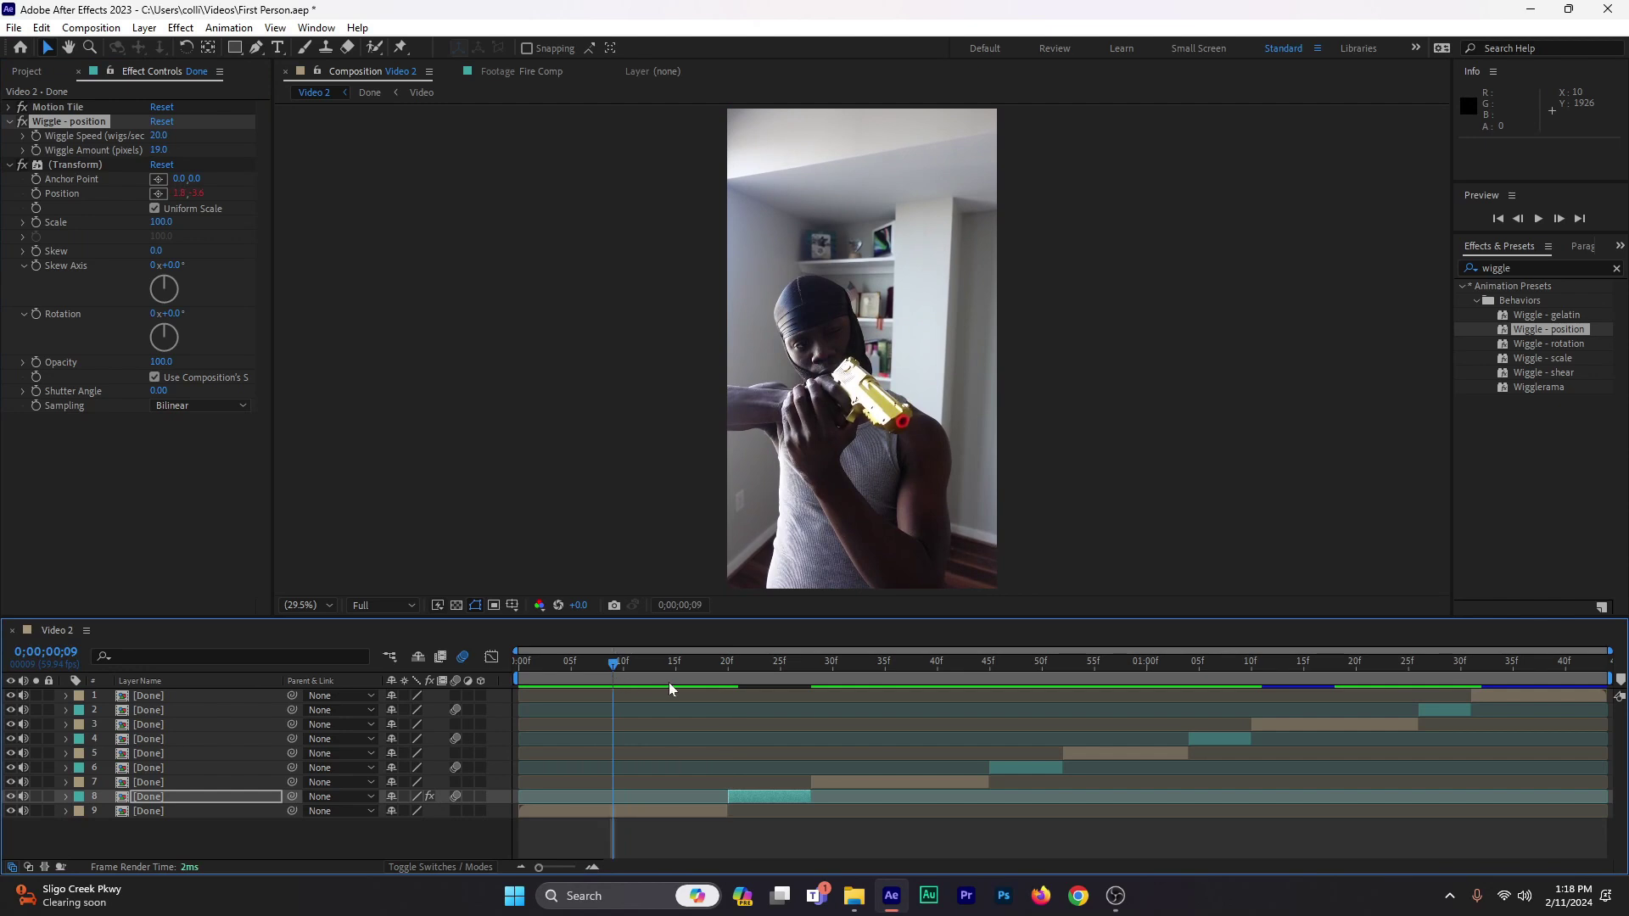
key(space)
mouse_move(684, 675)
mouse_down()
mouse_move(664, 676)
mouse_move(699, 675)
mouse_up()
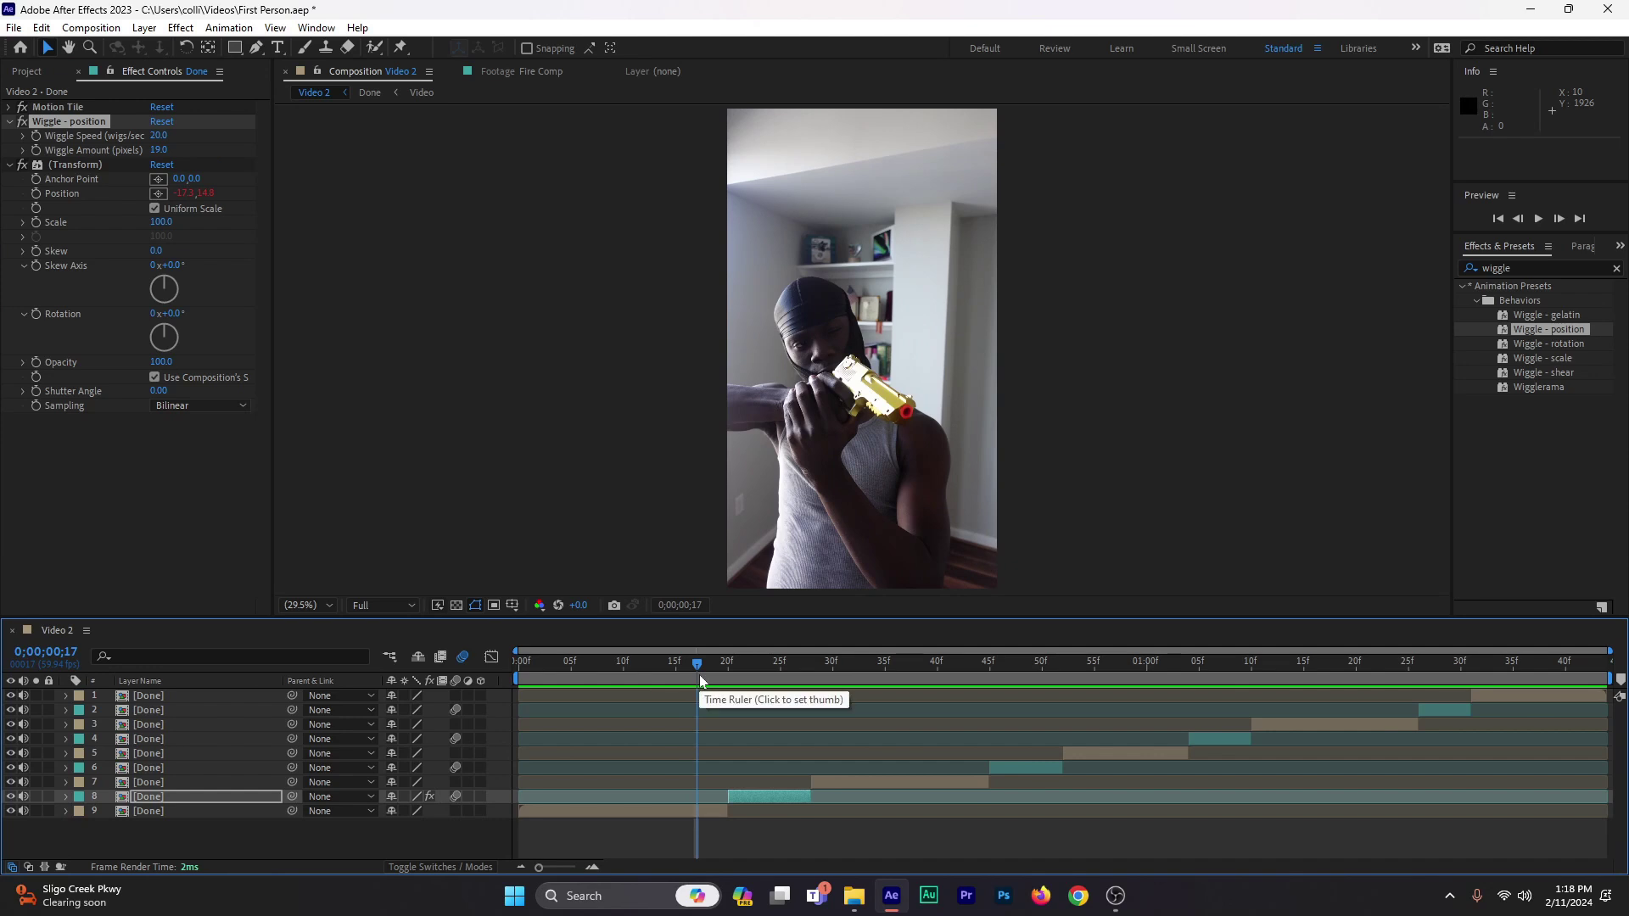
key(space)
drag(699, 674, 726, 678)
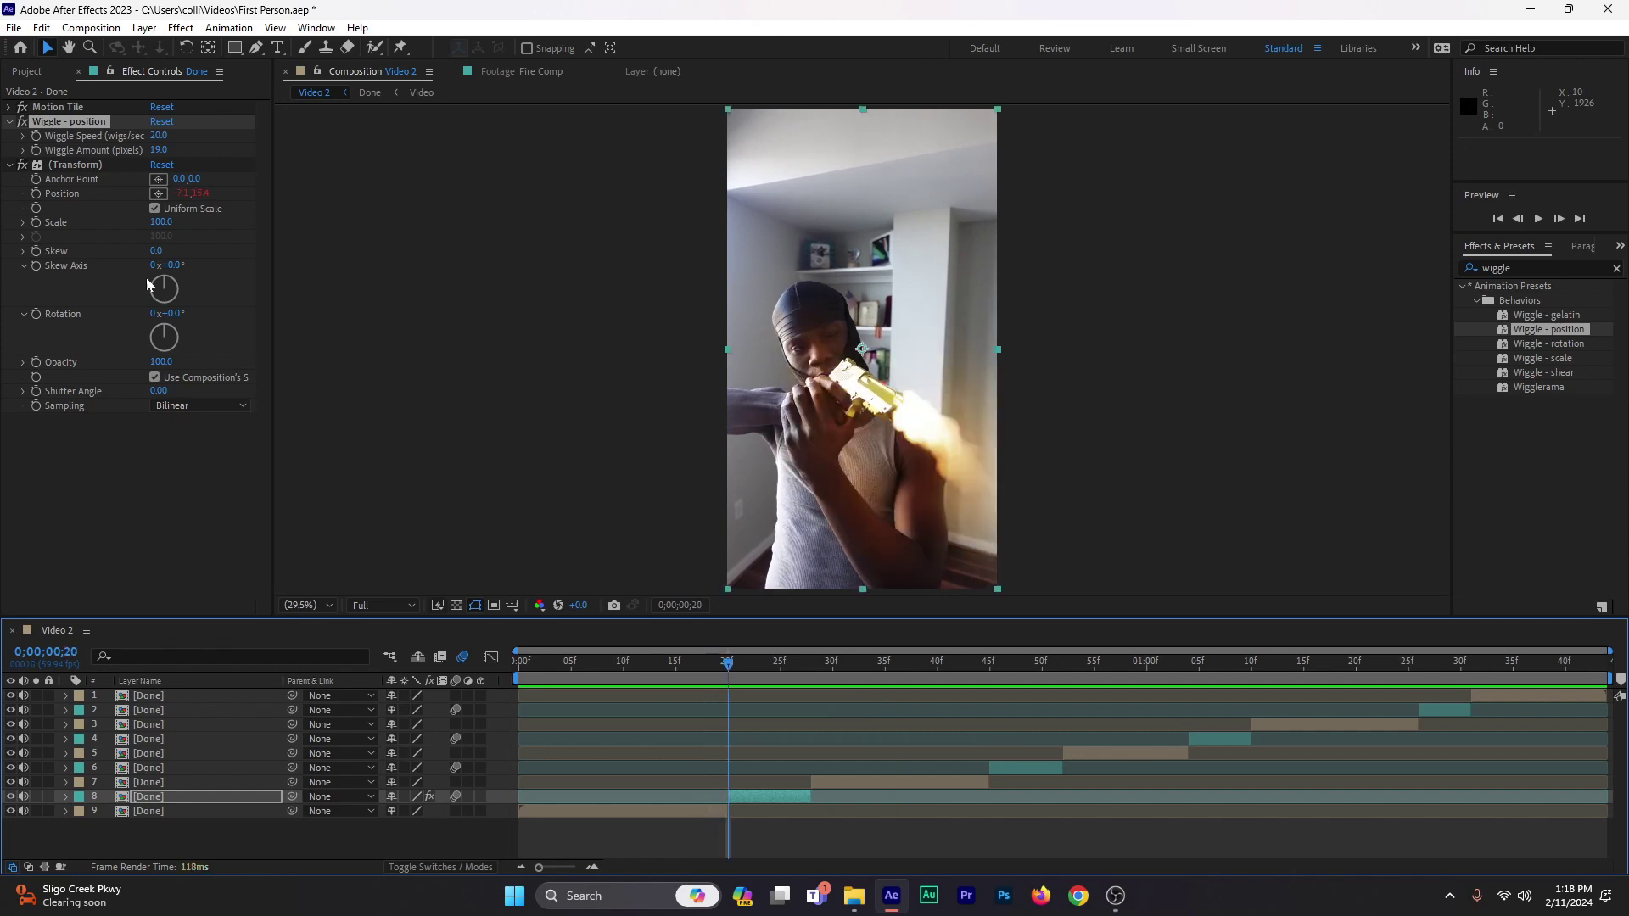
Step: Copy all the effects of the first-shot Cyan Done piece
click(8, 164)
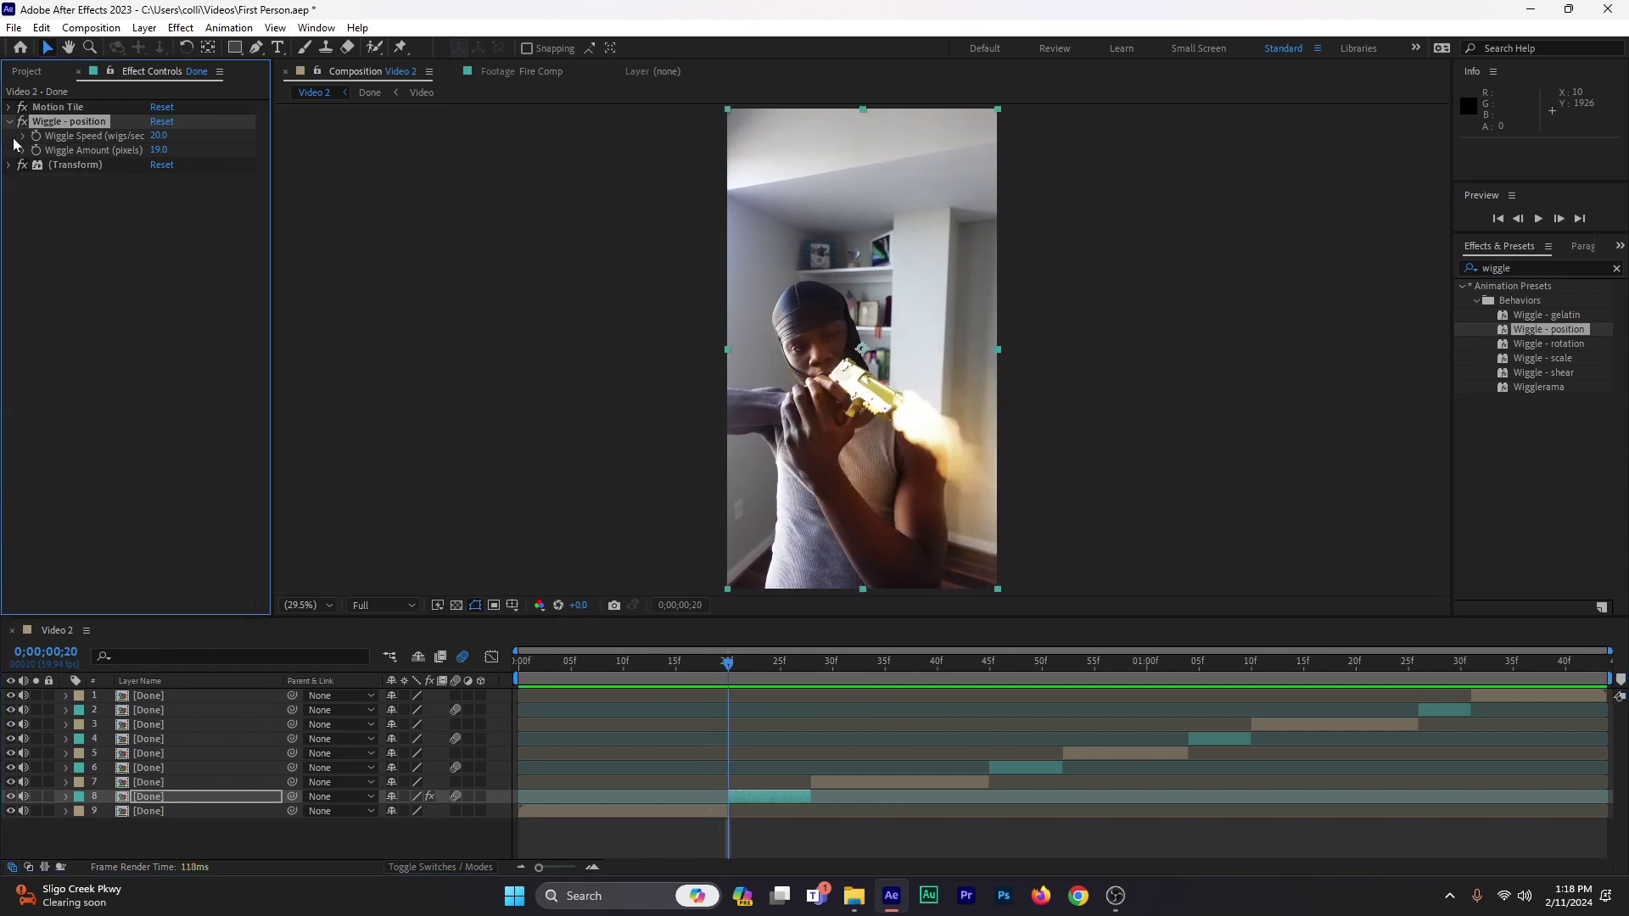
click(9, 122)
click(708, 838)
click(776, 795)
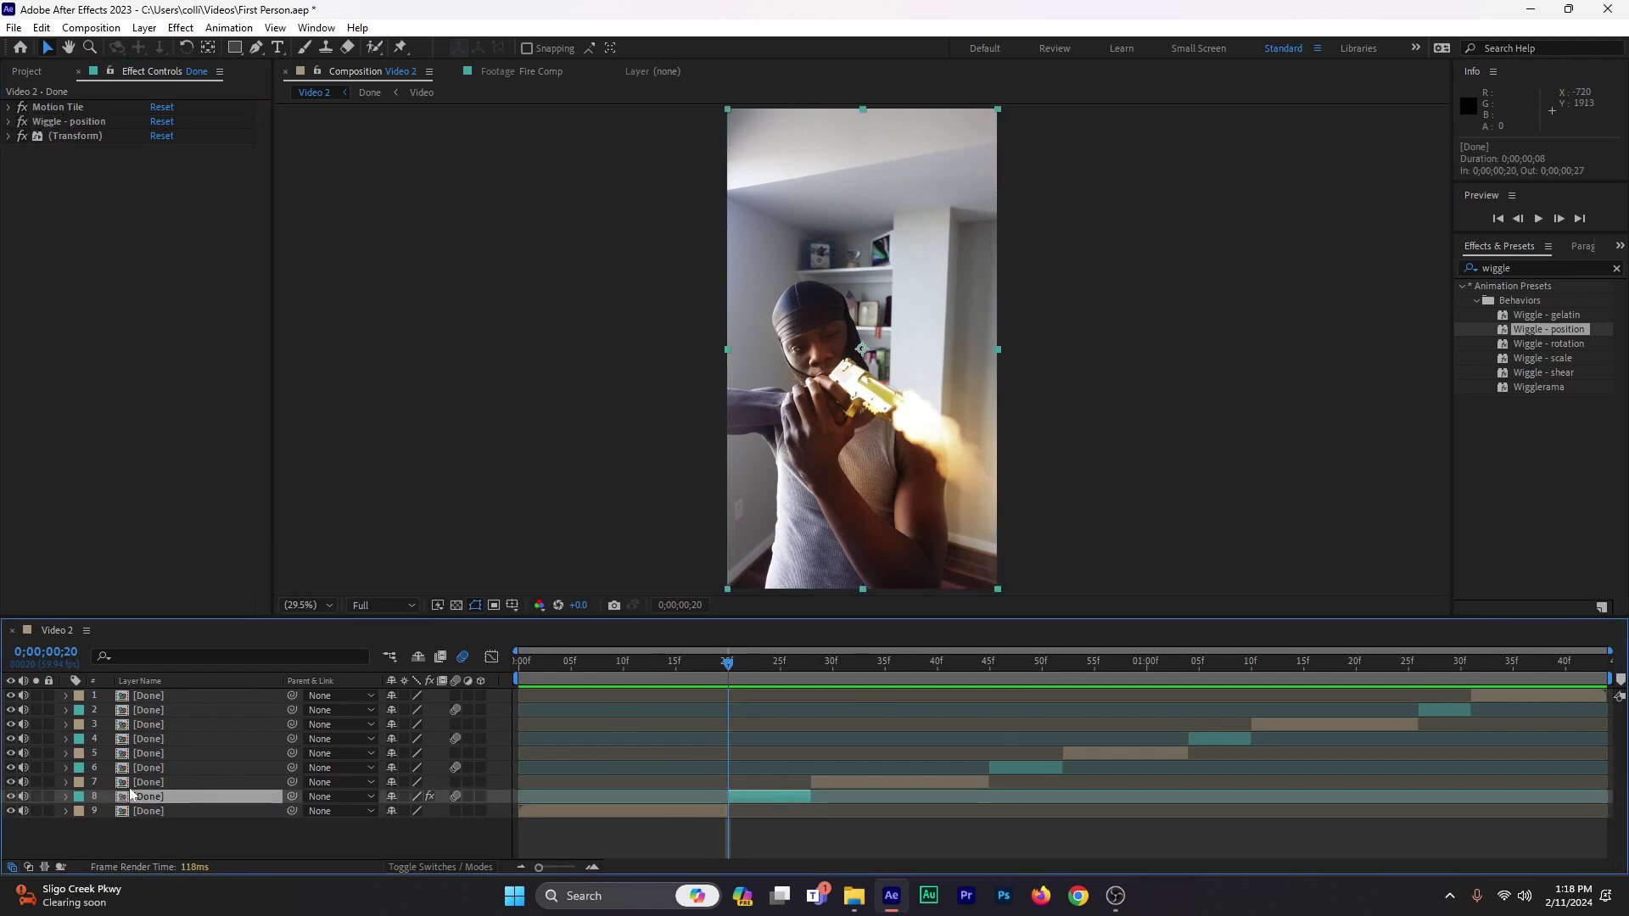
click(65, 797)
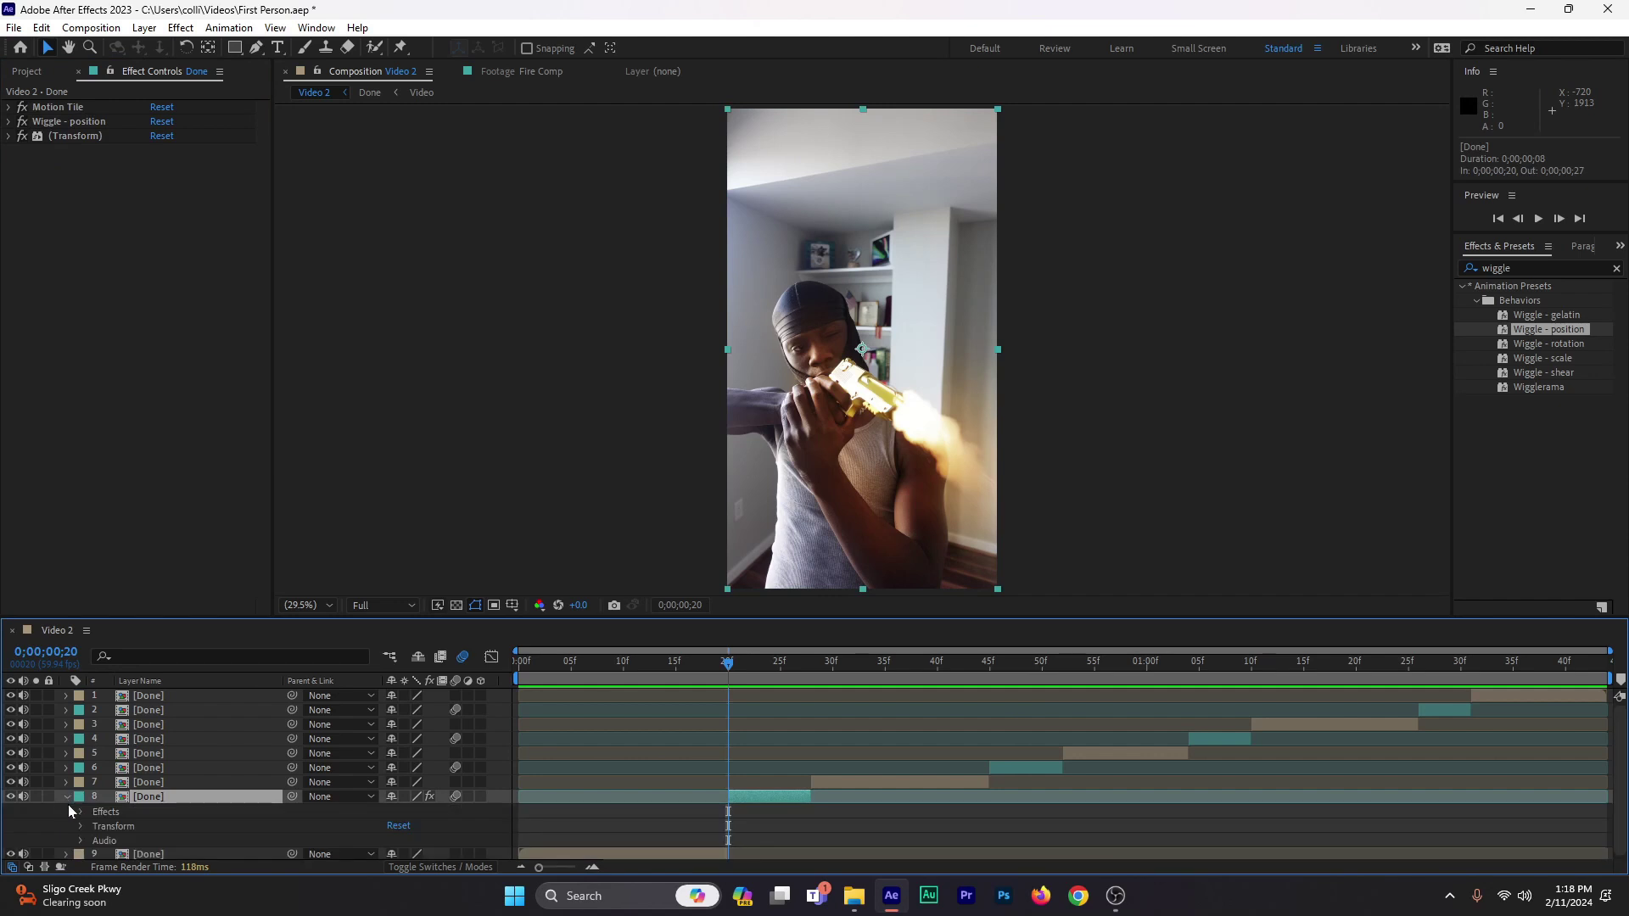
click(110, 812)
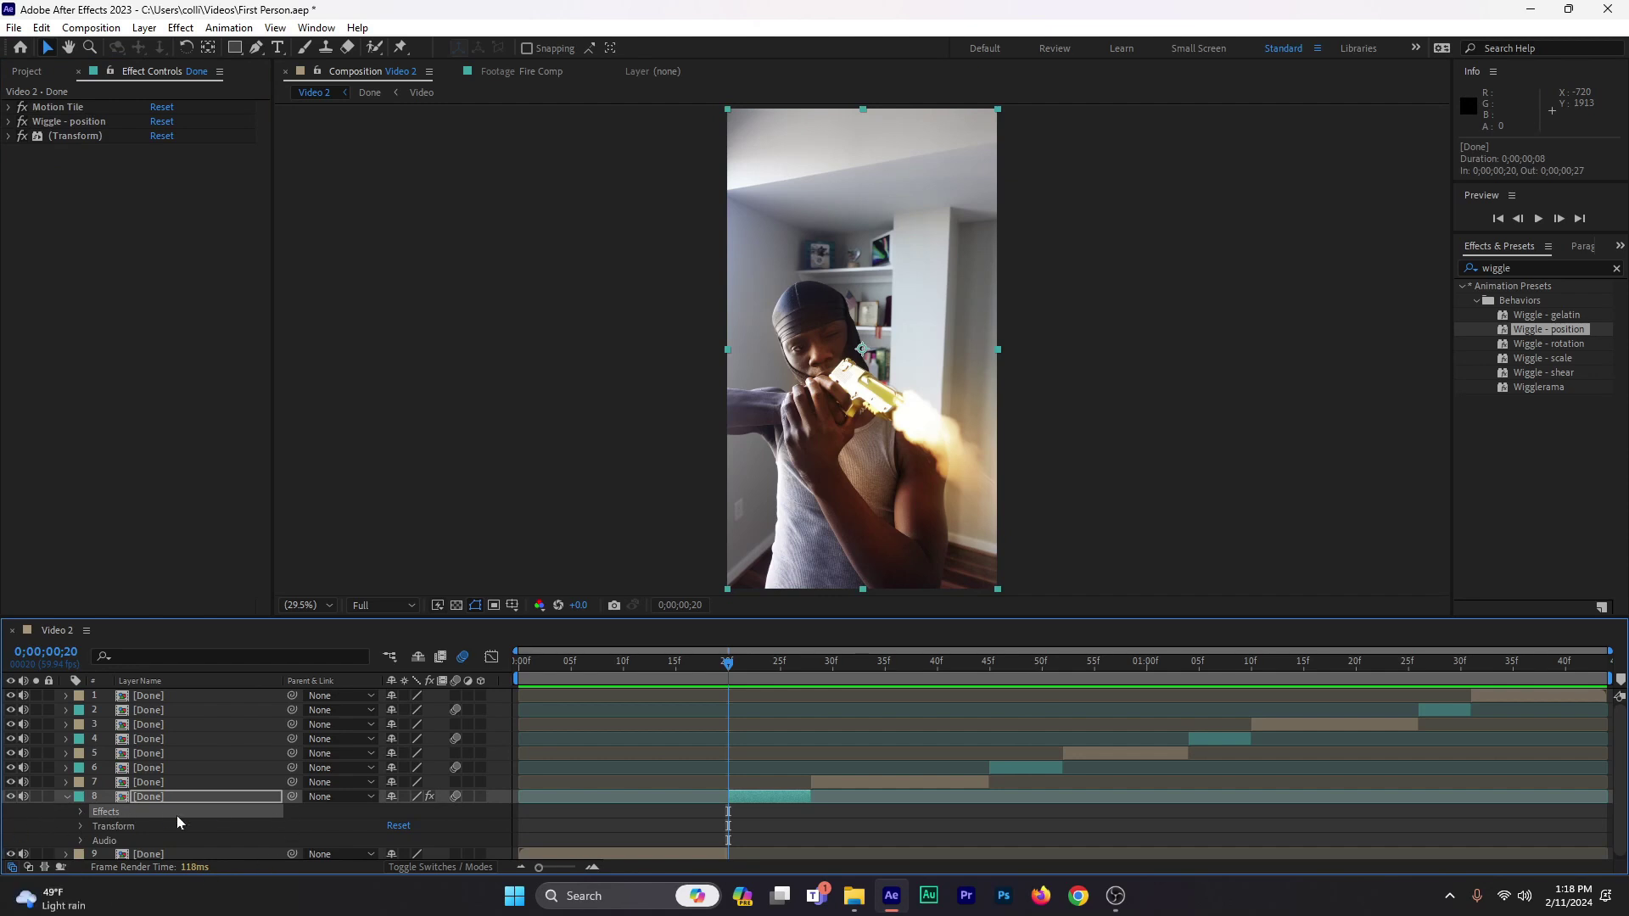
click(66, 797)
Step: Paste the copied Motion Tile and Wiggle - position effects onto the other three Cyan Done pieces and preview the composition from the start
click(155, 767)
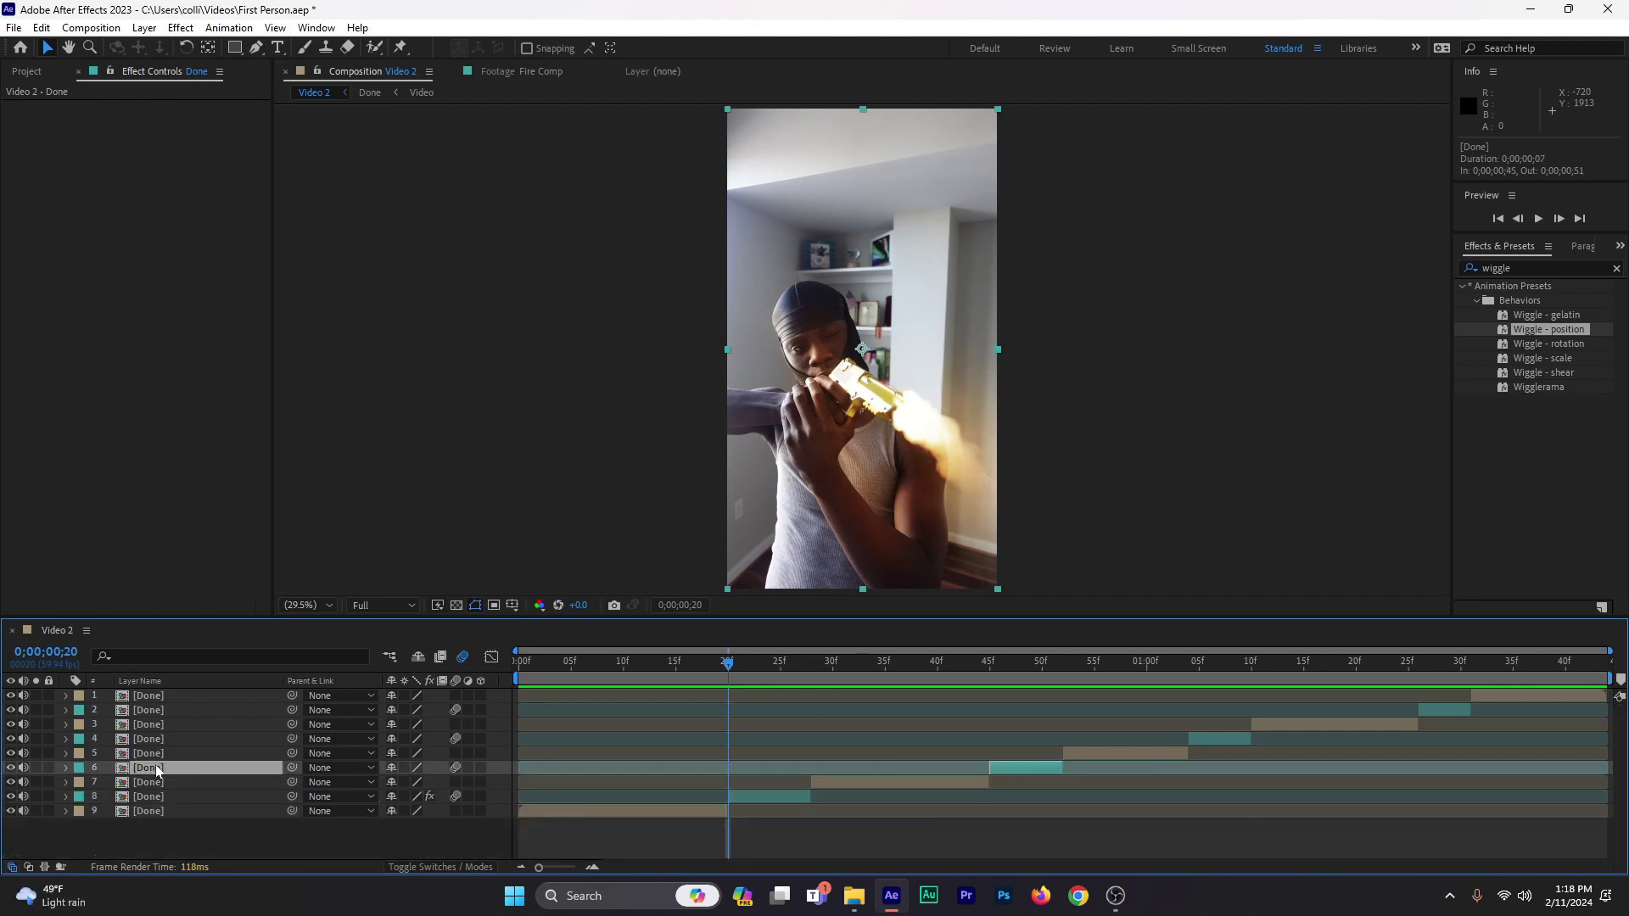
key(ctrl+v)
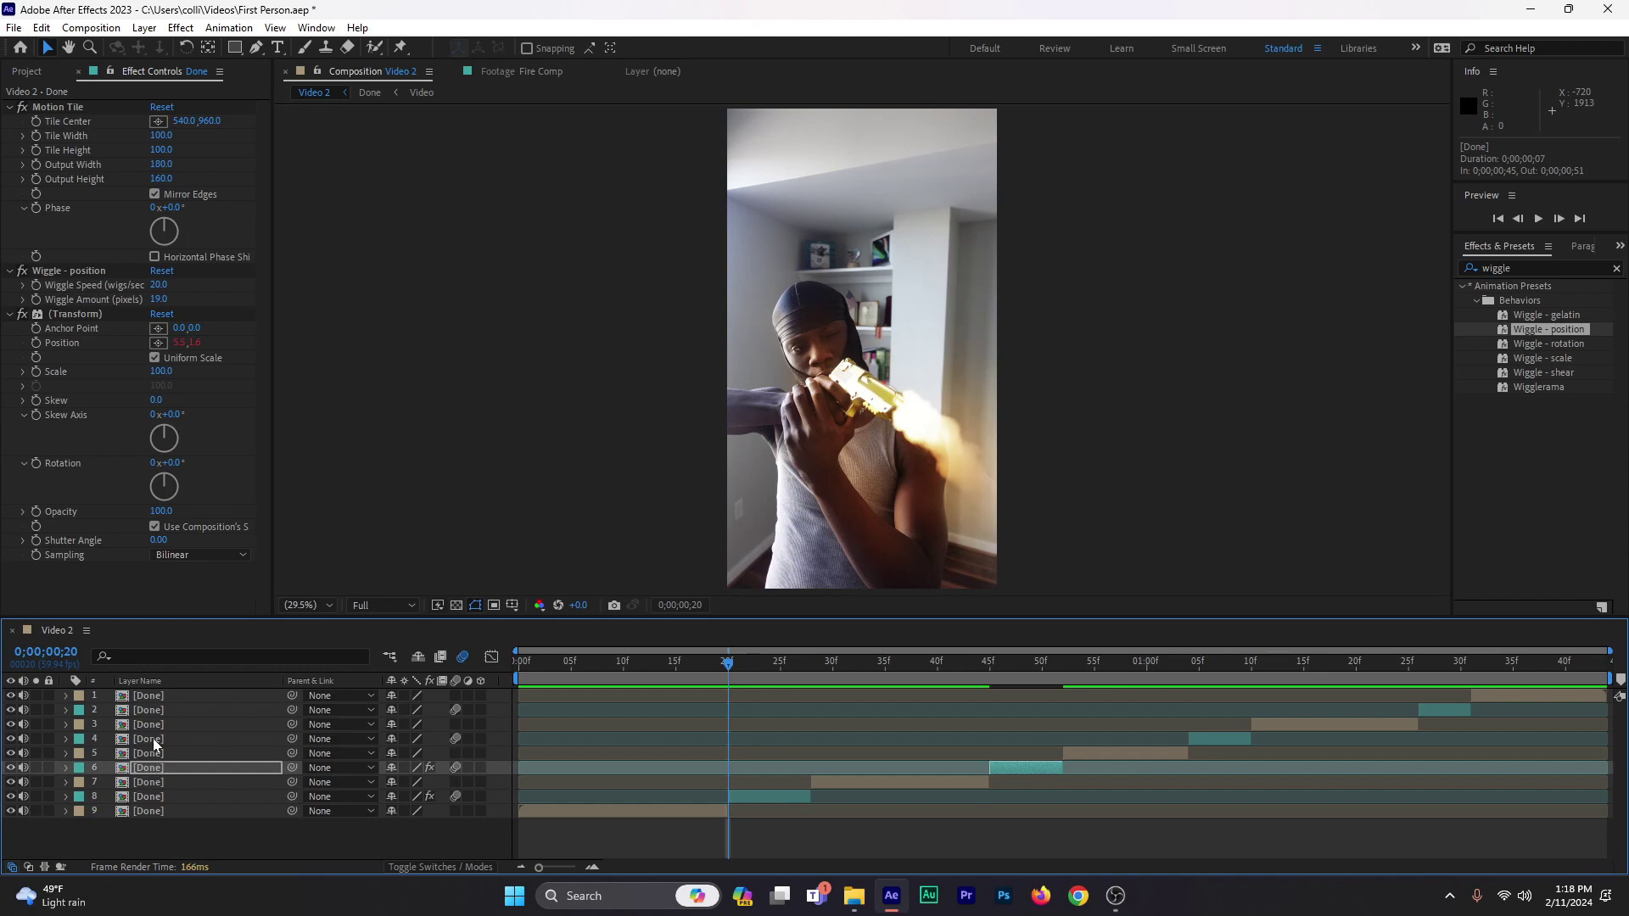
click(153, 739)
key(ctrl+v)
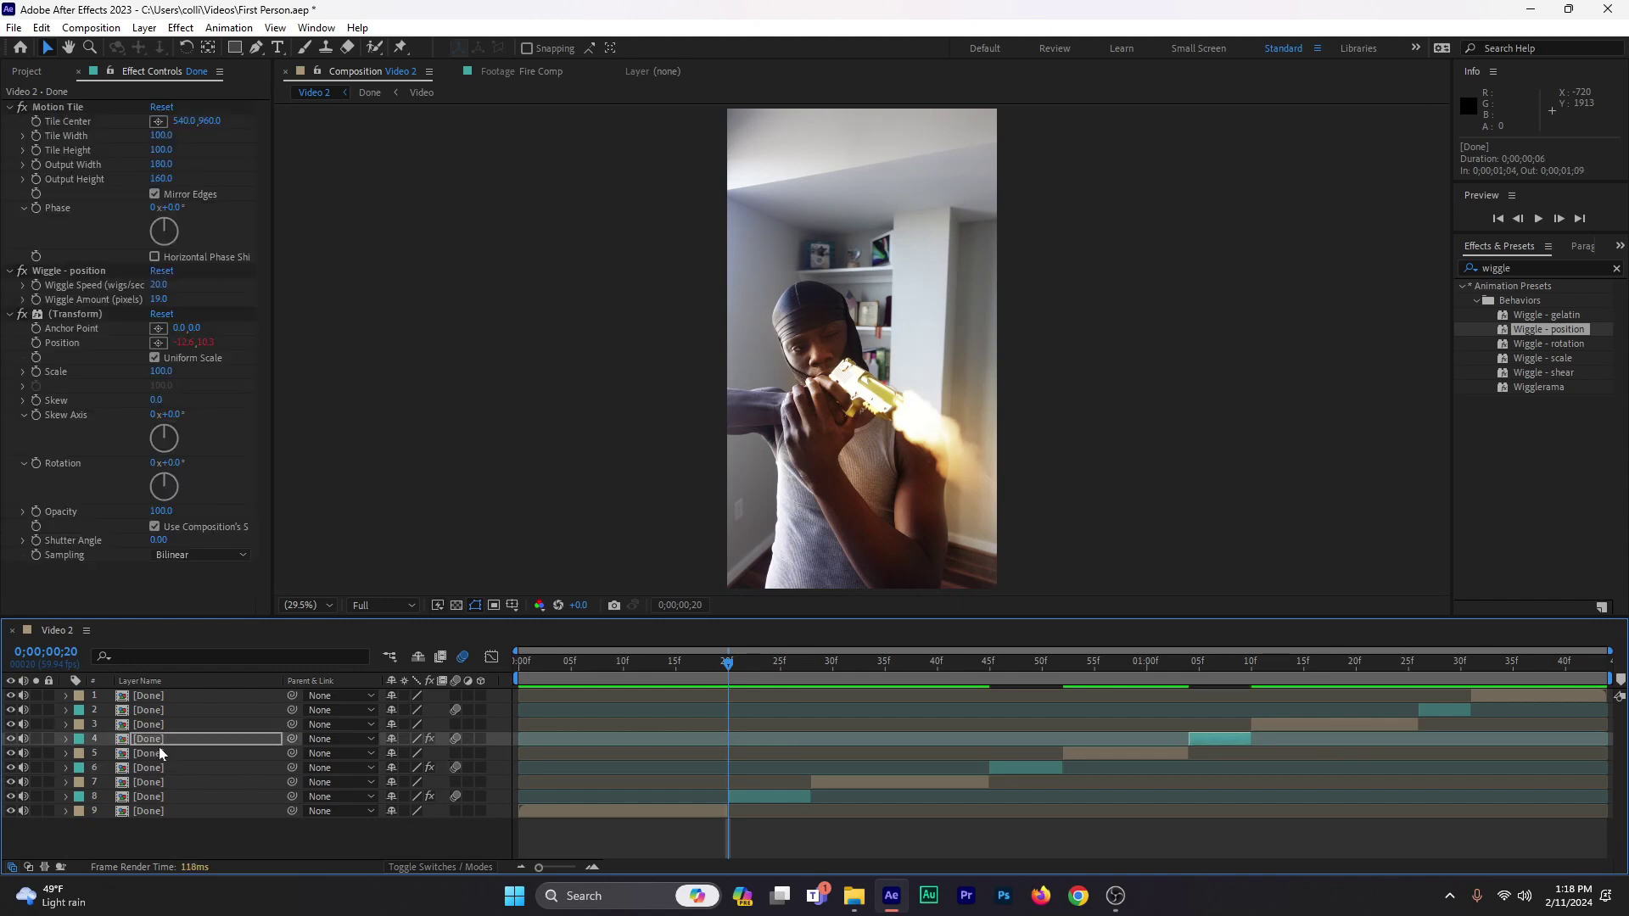
click(150, 709)
key(ctrl+v)
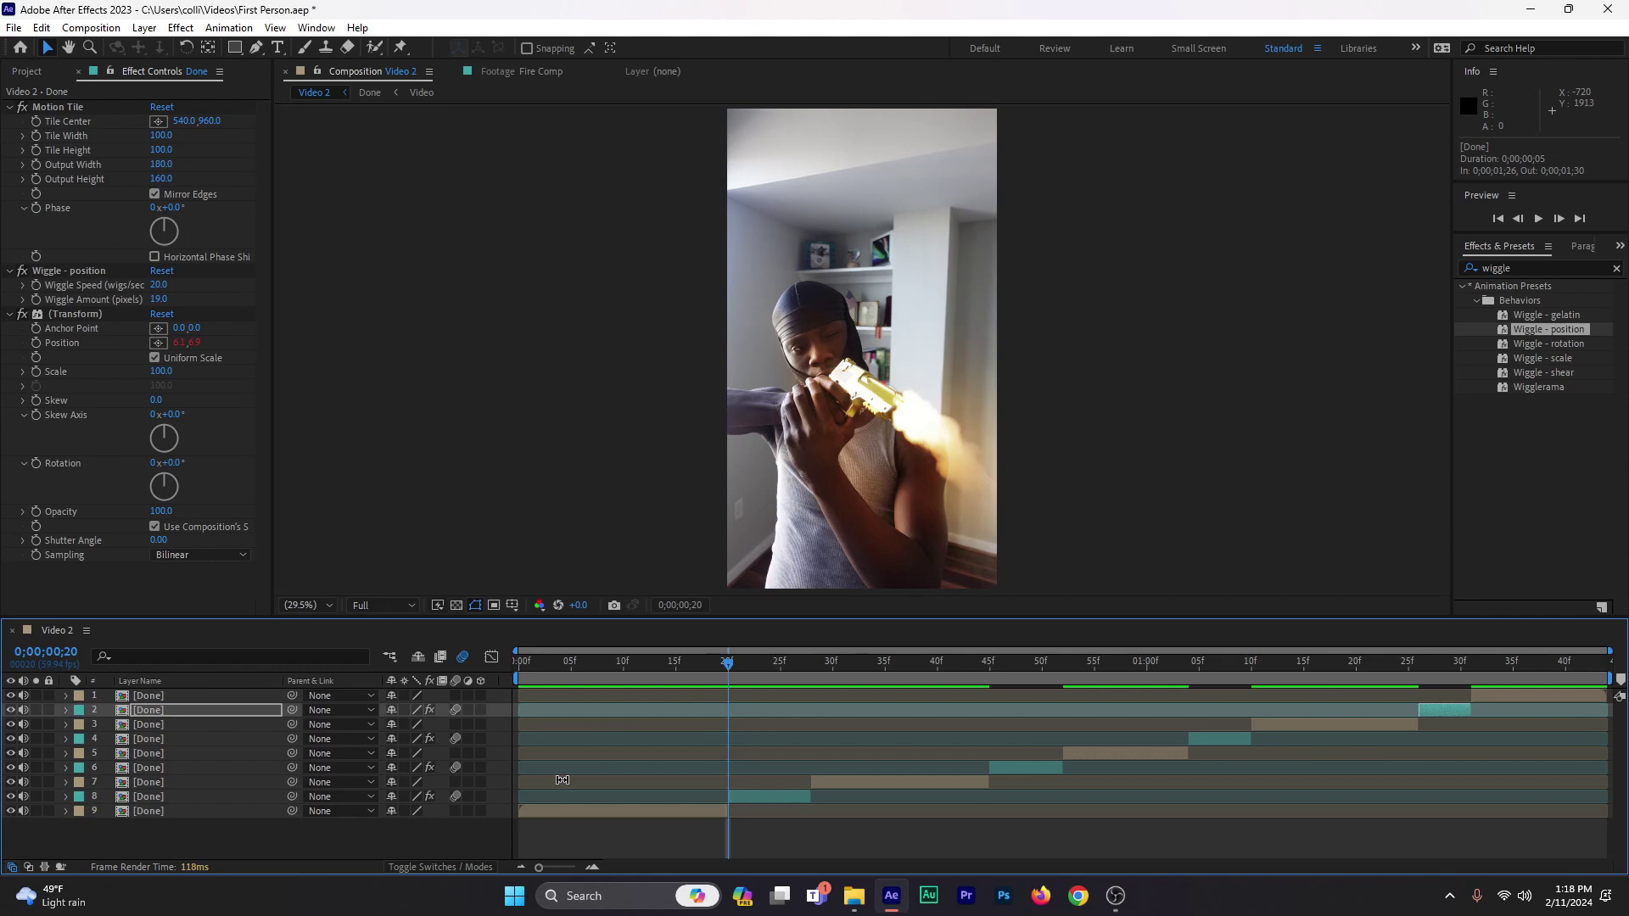
drag(665, 659, 481, 699)
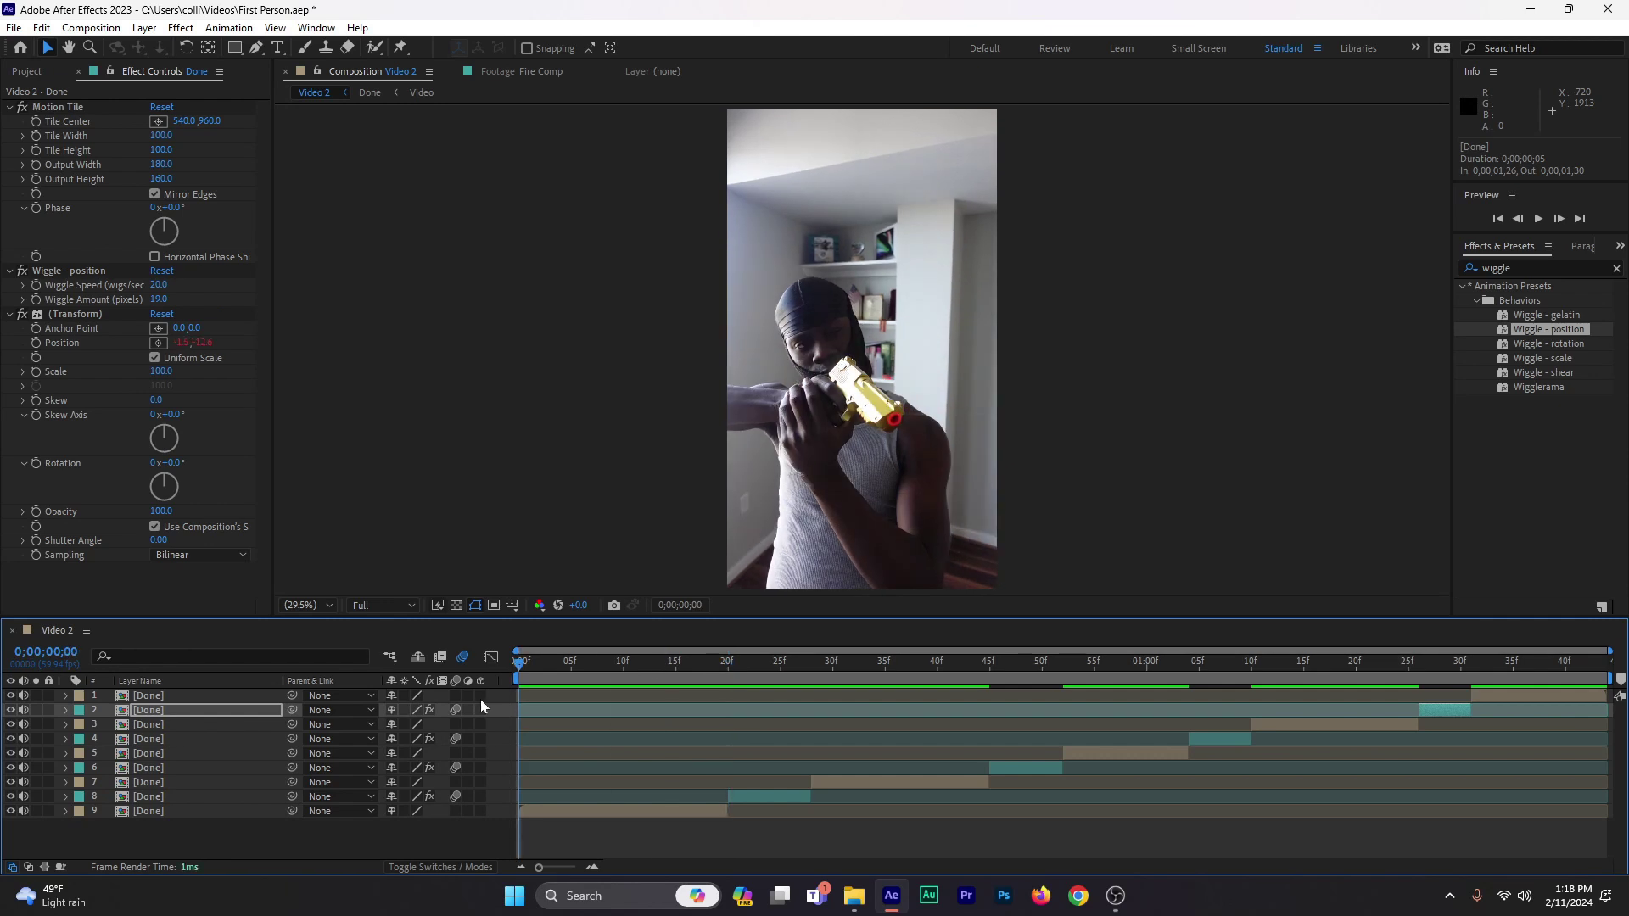
key(space)
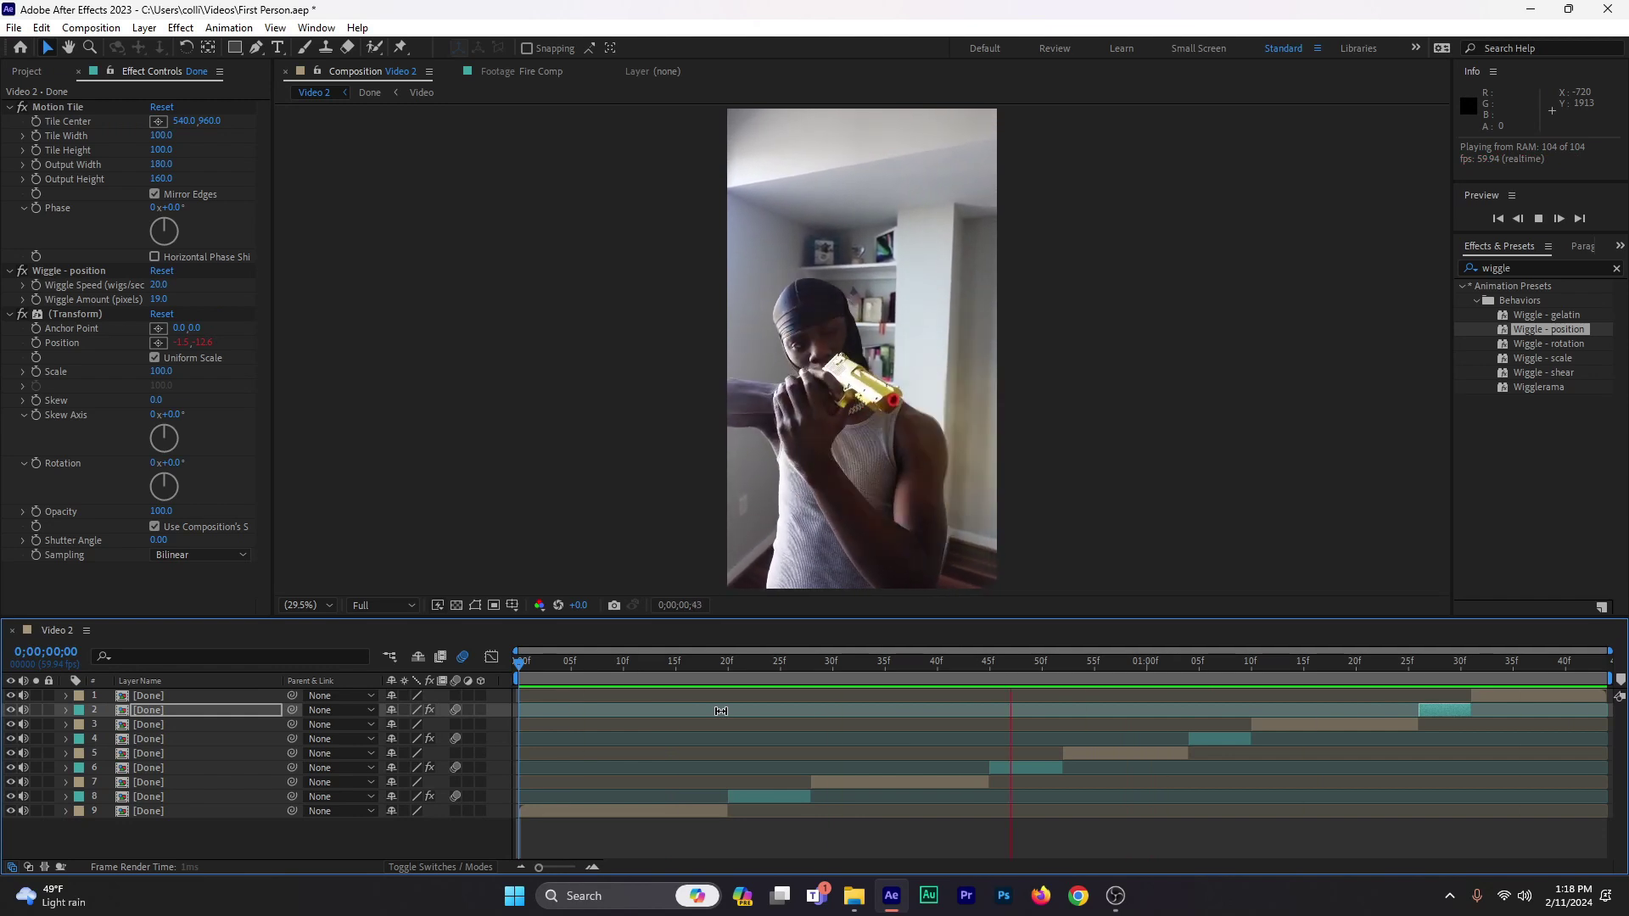
key(space)
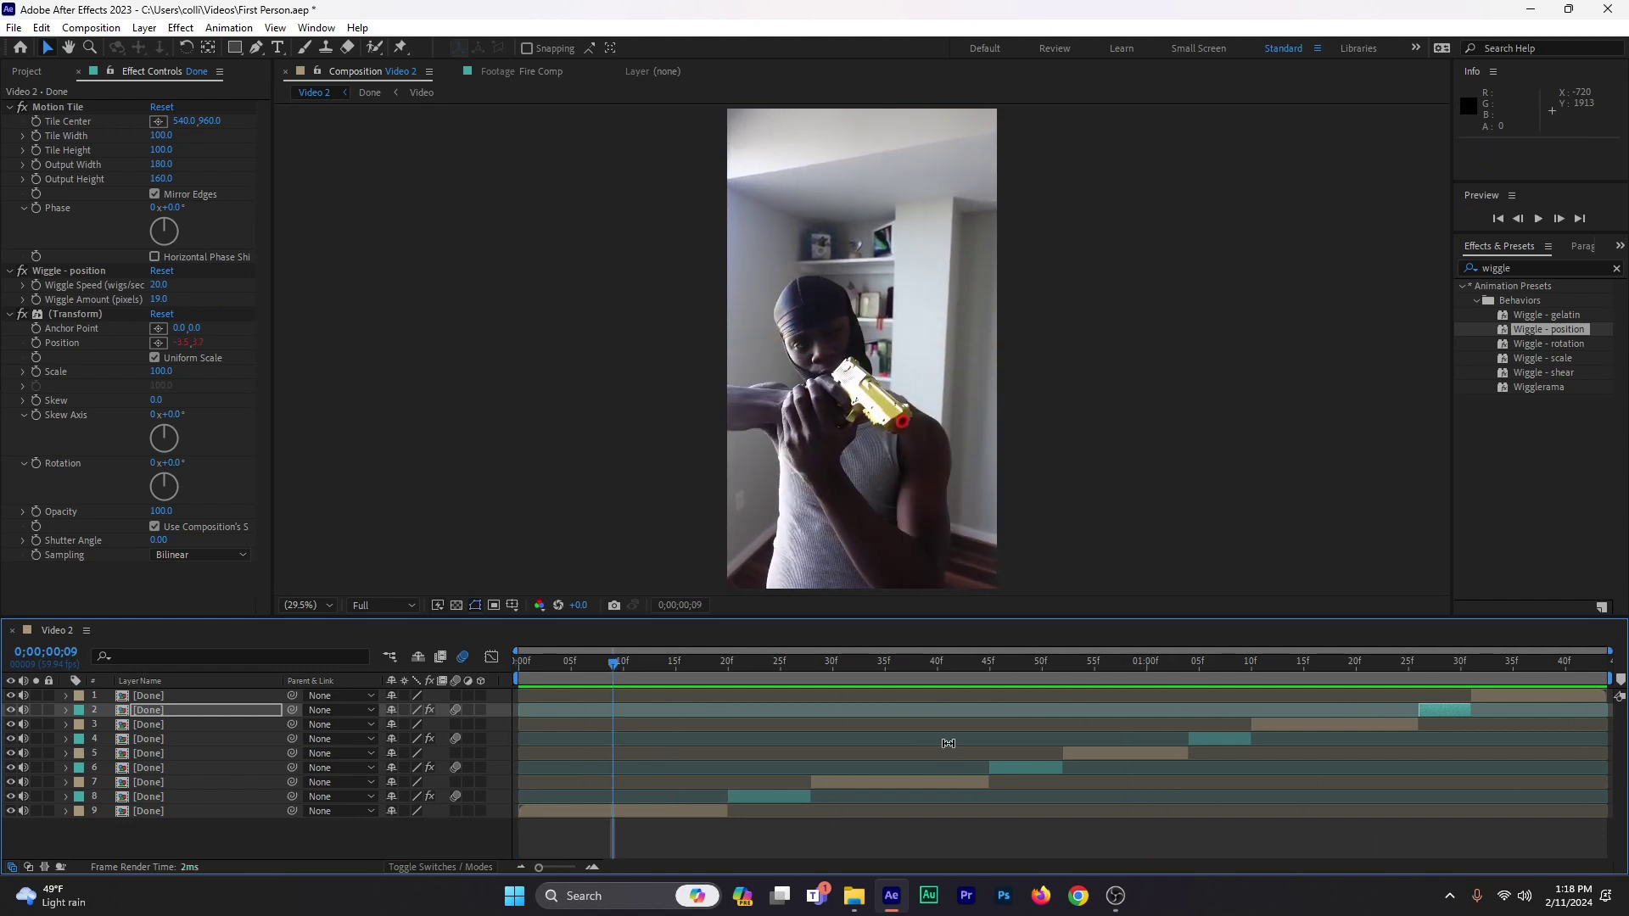